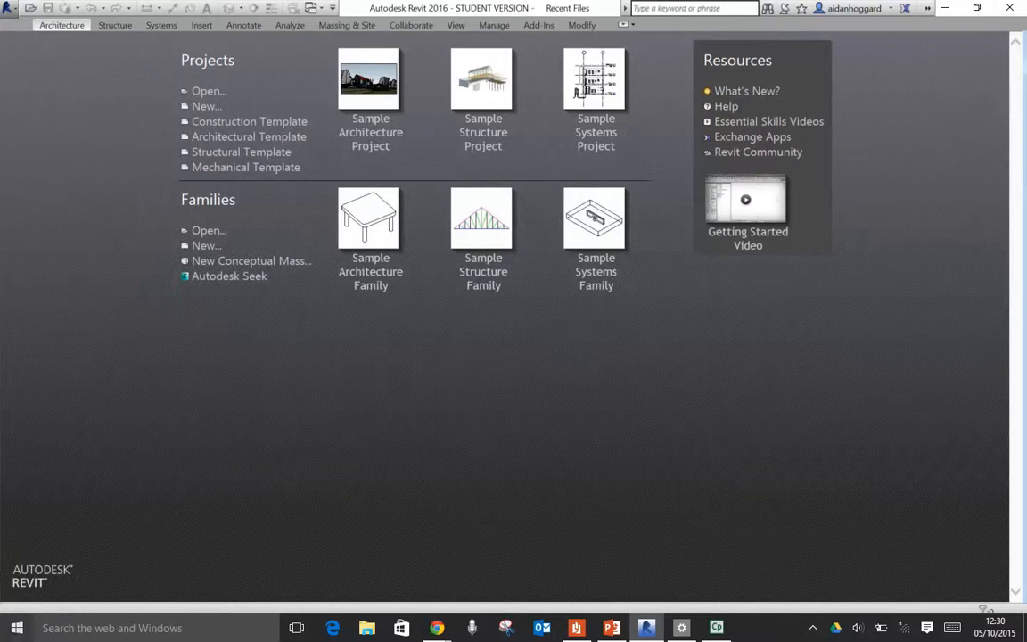
- Find Revit 2016 in the Autodesk folder of the computer's installed apps list
{"action": "left_click", "coordinate": [15, 630]}
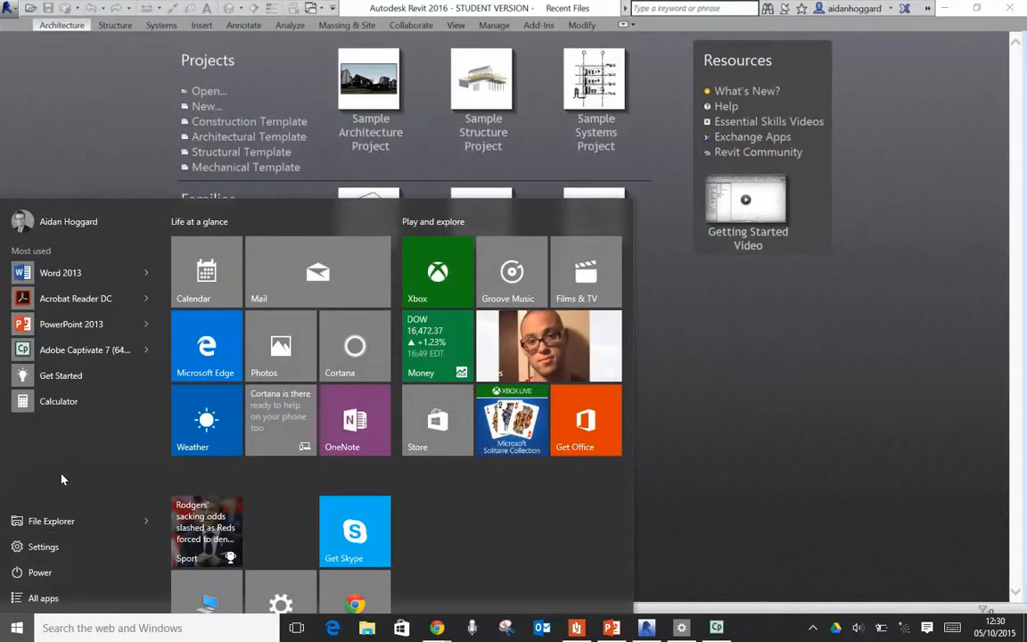
{"action": "left_click", "coordinate": [43, 597]}
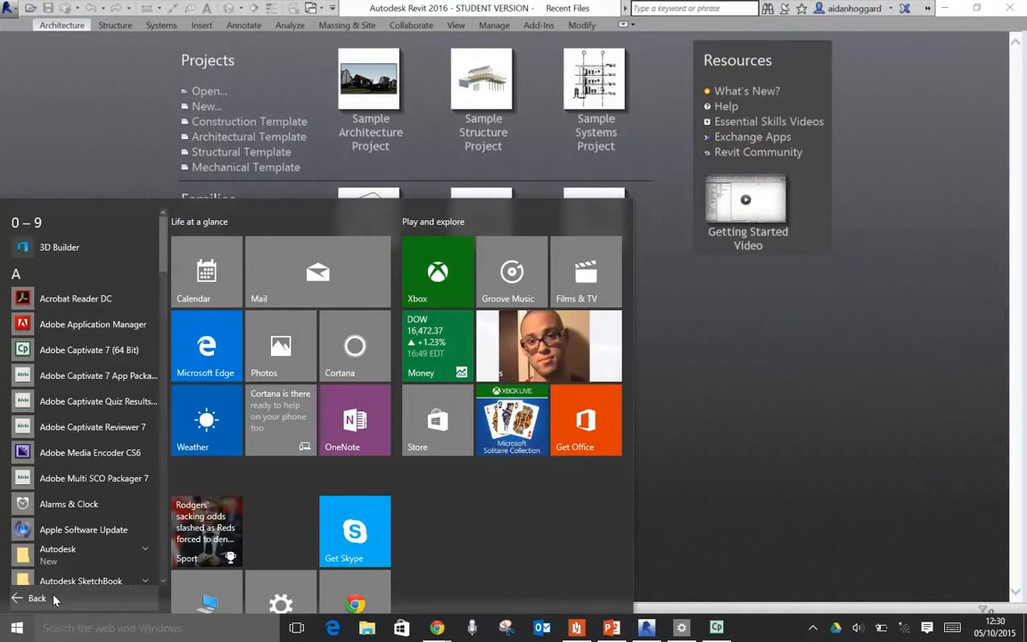
{"action": "scroll", "coordinate": [79, 510], "scroll_direction": "down", "scroll_amount": 3}
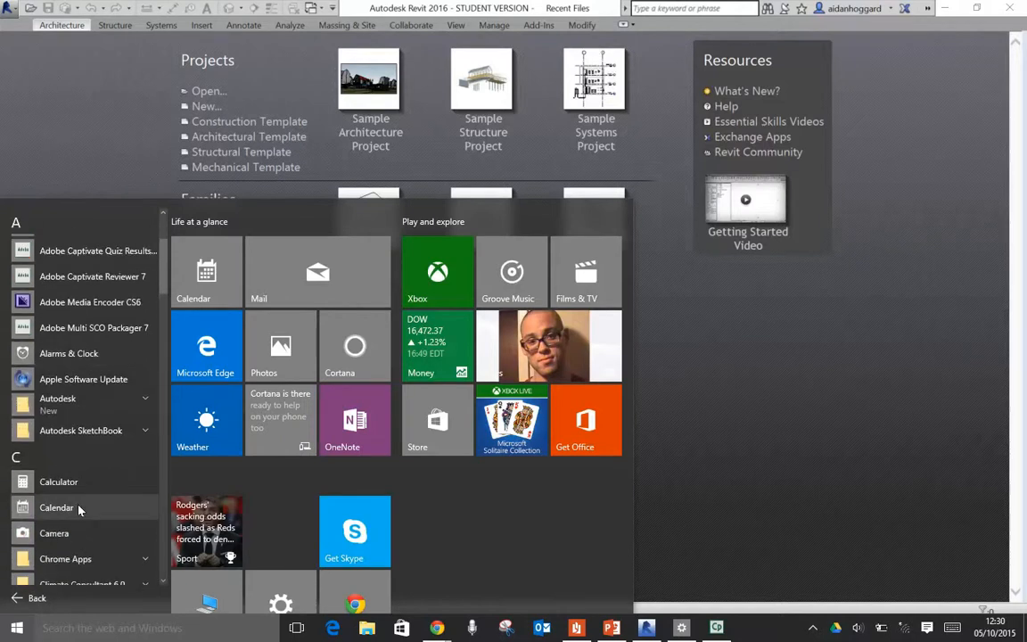
{"action": "scroll", "coordinate": [79, 507], "scroll_direction": "up", "scroll_amount": 3}
{"action": "left_click", "coordinate": [68, 548]}
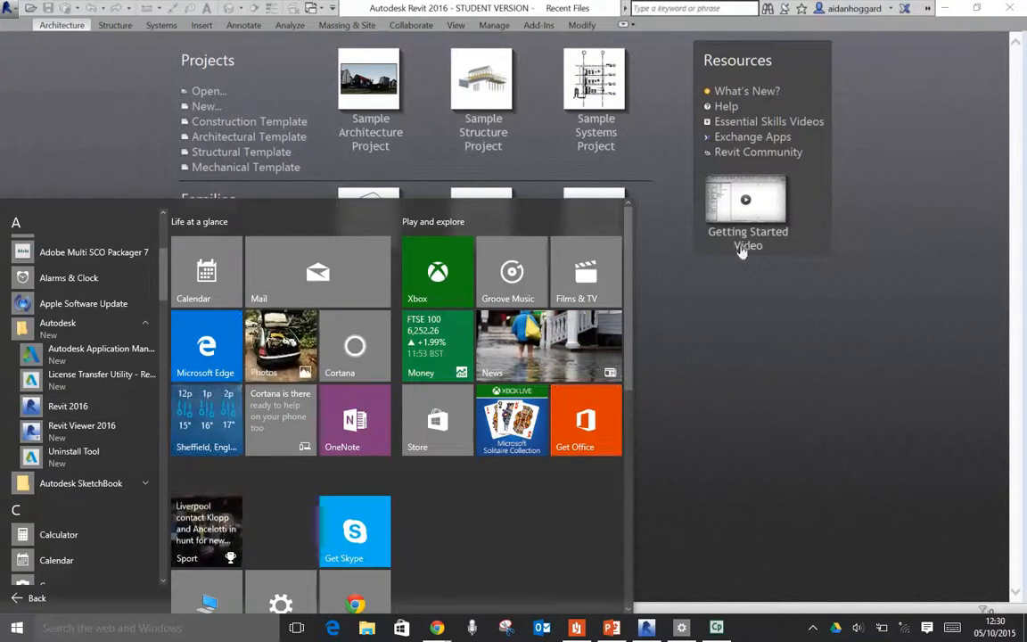
{"action": "left_click", "coordinate": [880, 225]}
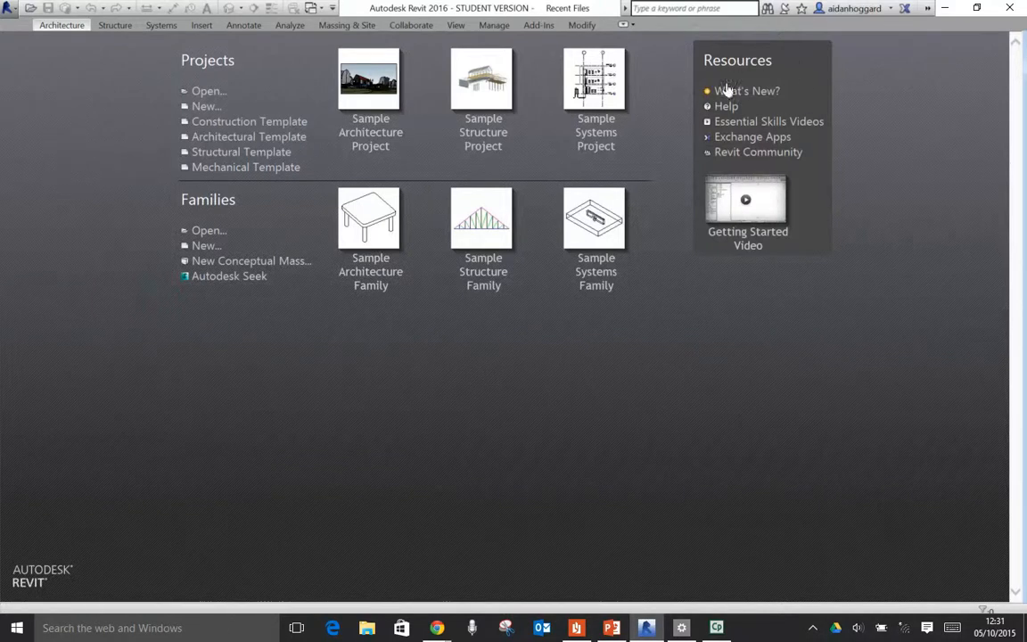
- Open the Sample Architecture Project and show its whole title sheet in a maximized view window
{"action": "left_click", "coordinate": [726, 107]}
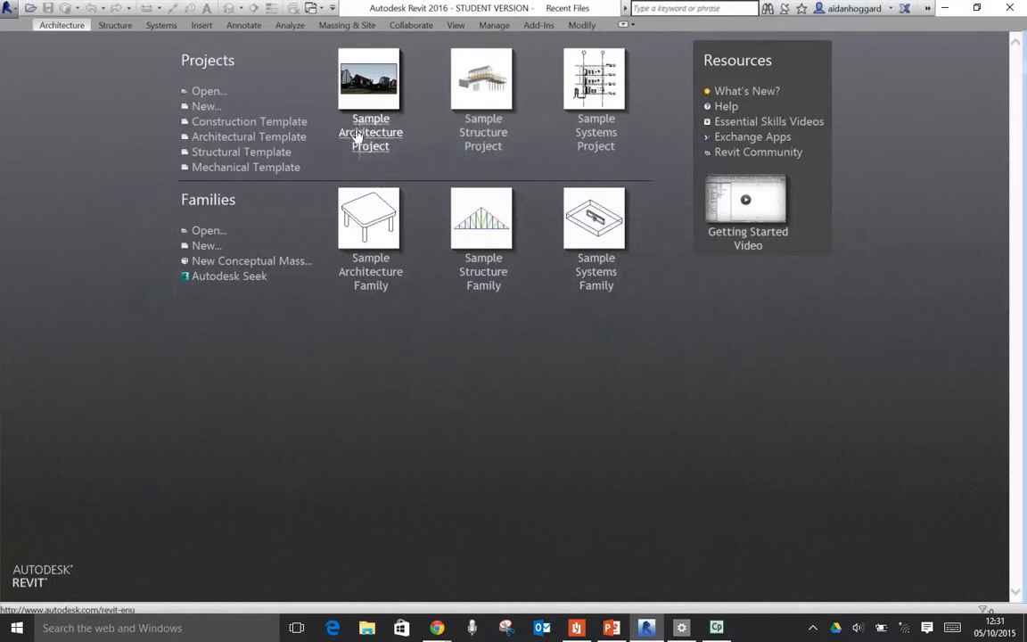
{"action": "left_click", "coordinate": [366, 82]}
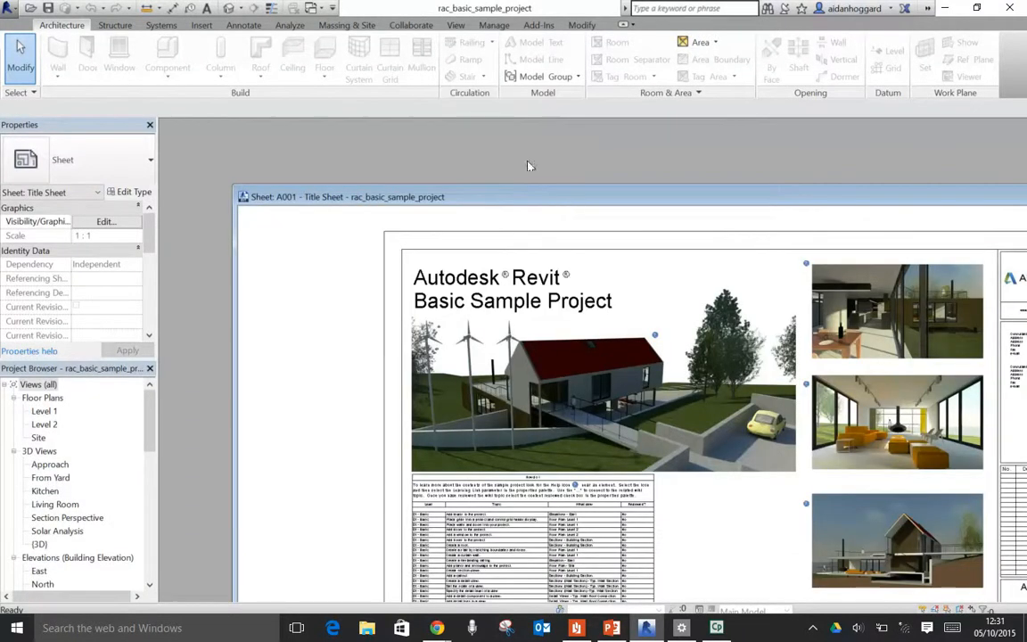
{"action": "left_click_drag", "start_coordinate": [558, 198], "coordinate": [381, 173]}
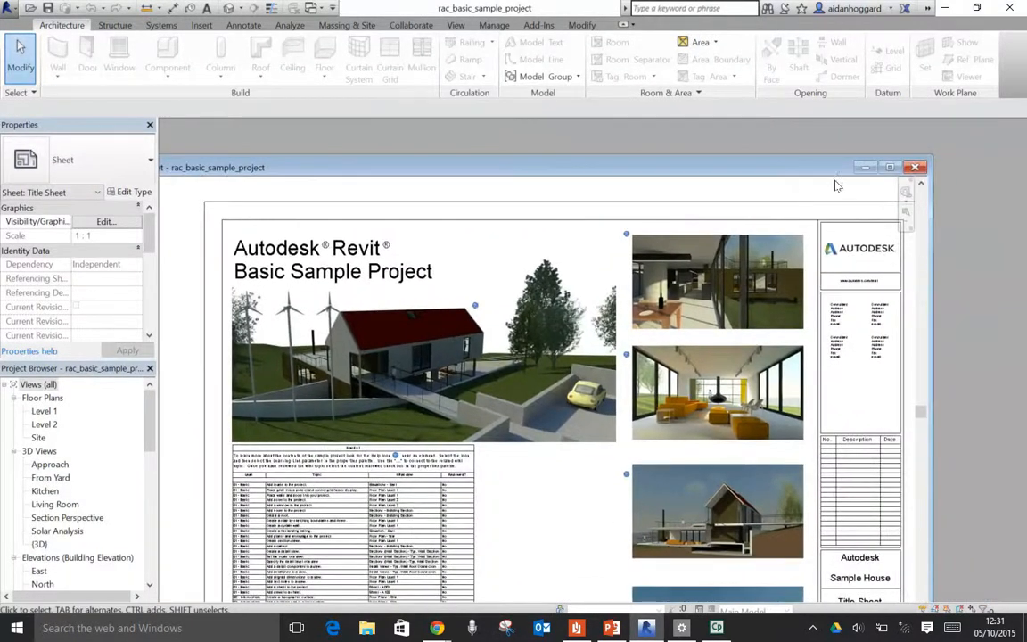
{"action": "left_click", "coordinate": [890, 167]}
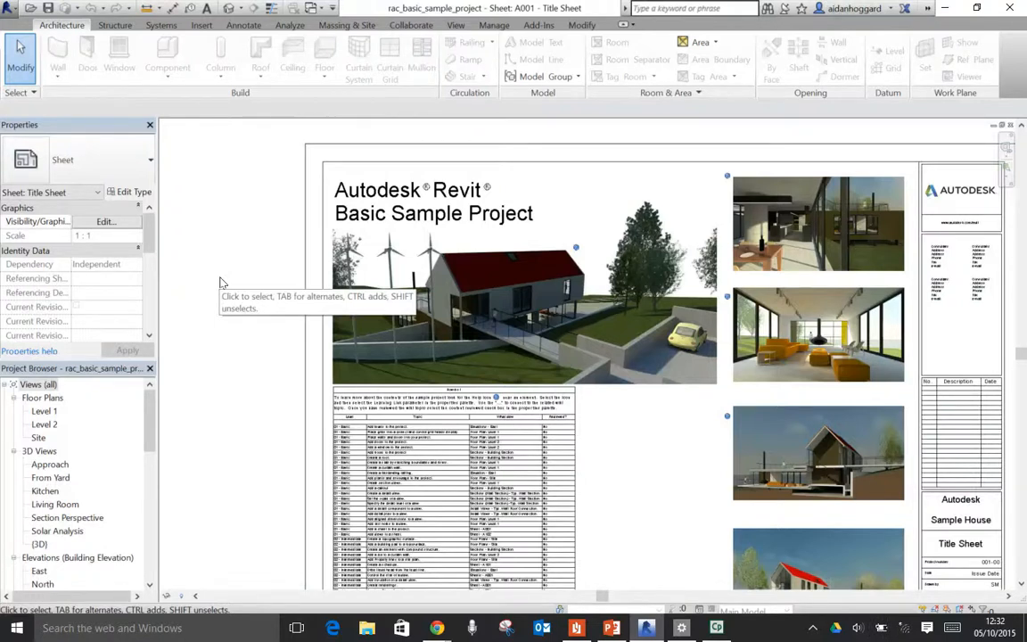
{"action": "middle_click_drag", "start_coordinate": [416, 336], "coordinate": [312, 306]}
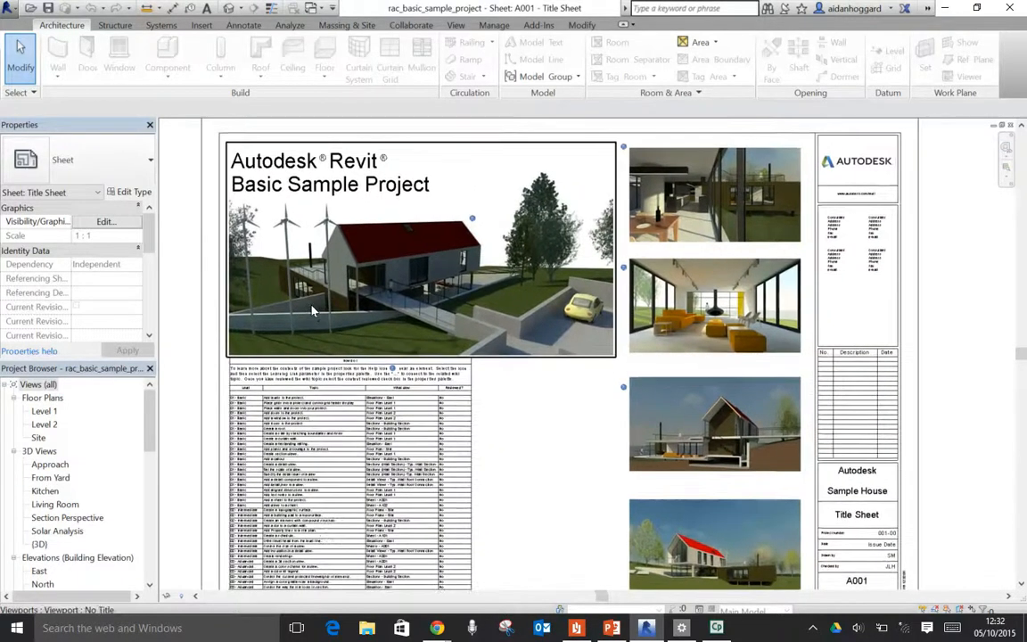
{"action": "key", "text": "z"}
{"action": "key", "text": "a"}
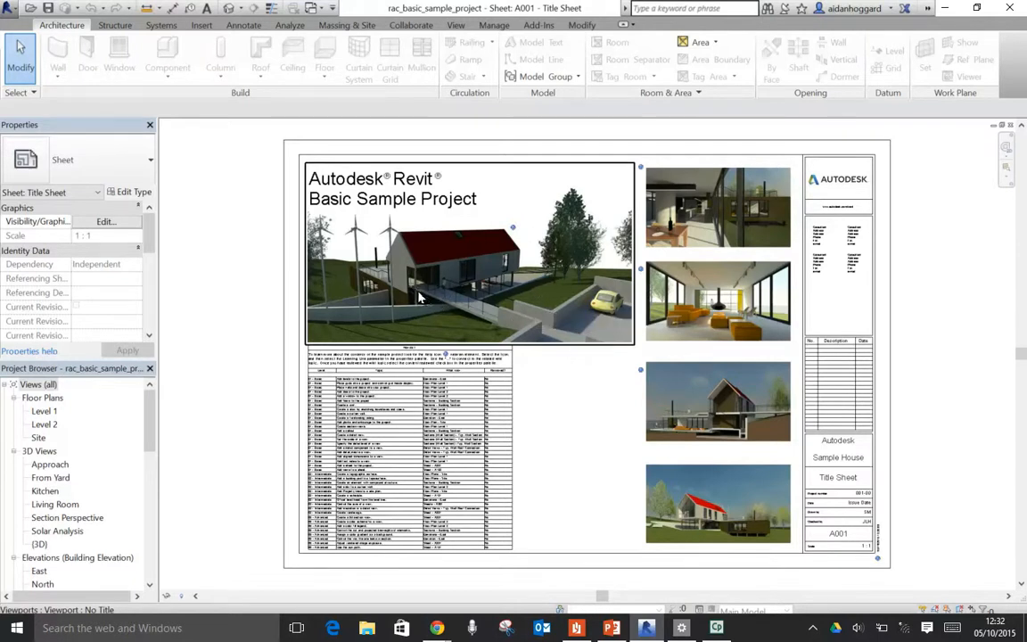
{"action": "left_click", "coordinate": [240, 253]}
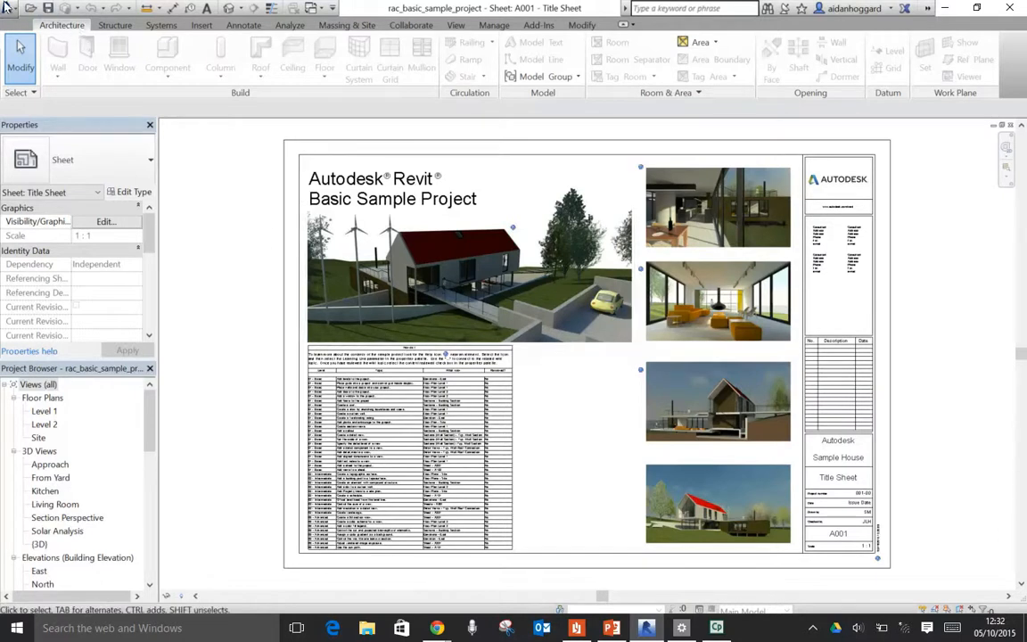
{"action": "left_click", "coordinate": [7, 8]}
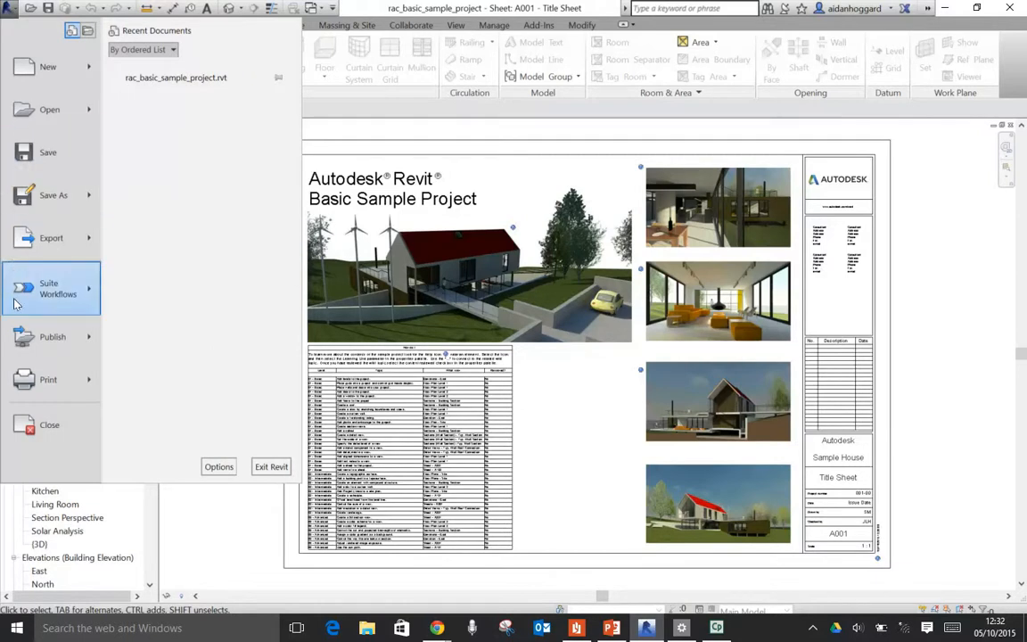
{"action": "mouse_move", "coordinate": [19, 351]}
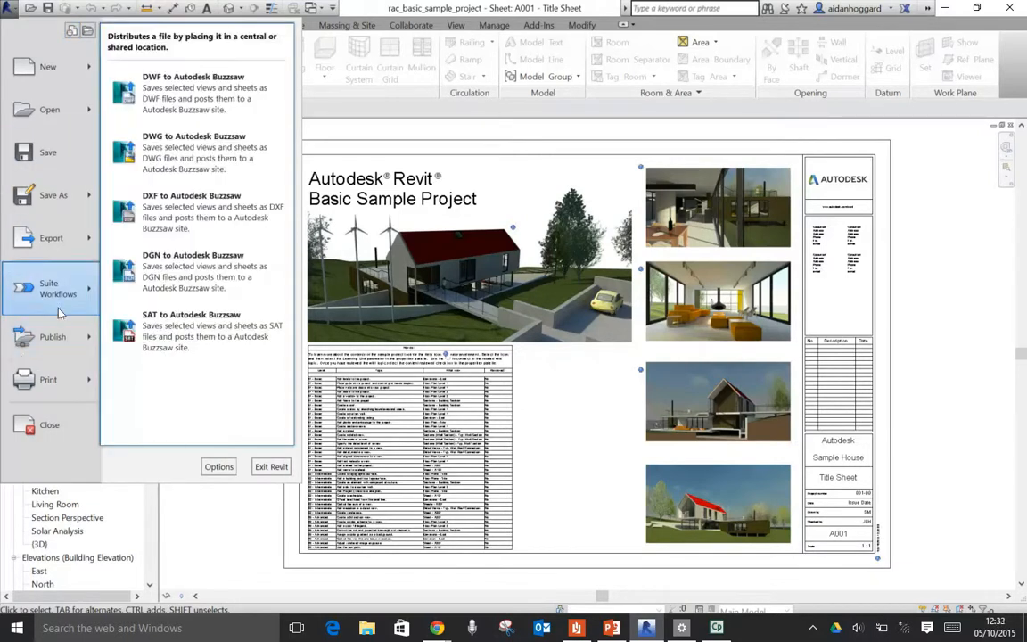
{"action": "left_click", "coordinate": [211, 524]}
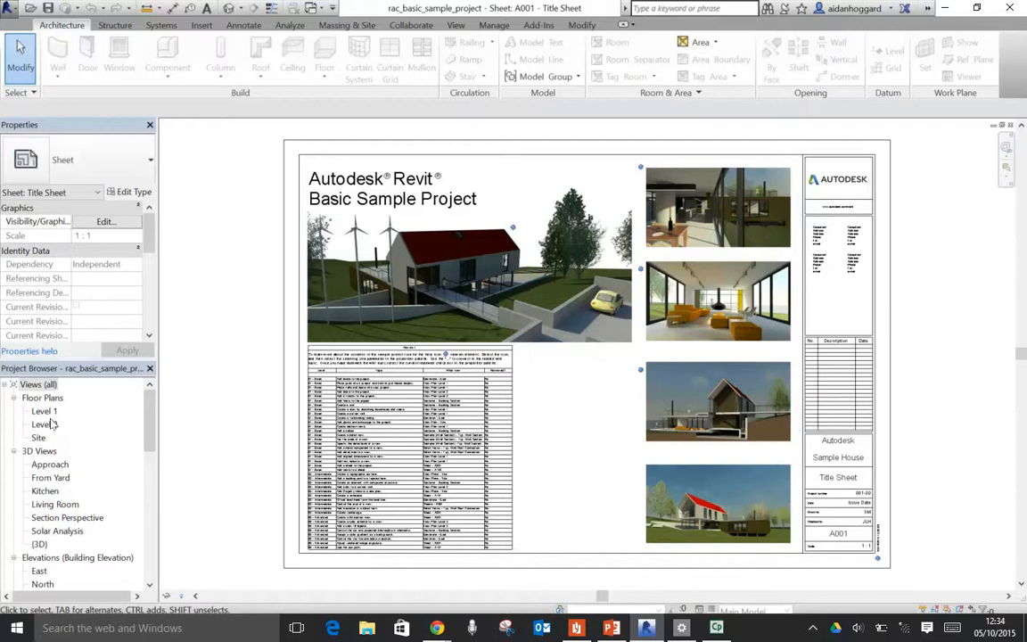
- Collapse all view categories in the project browser, along with the Views, Schedules/Quantities and Sheets groups
{"action": "left_click", "coordinate": [13, 451]}
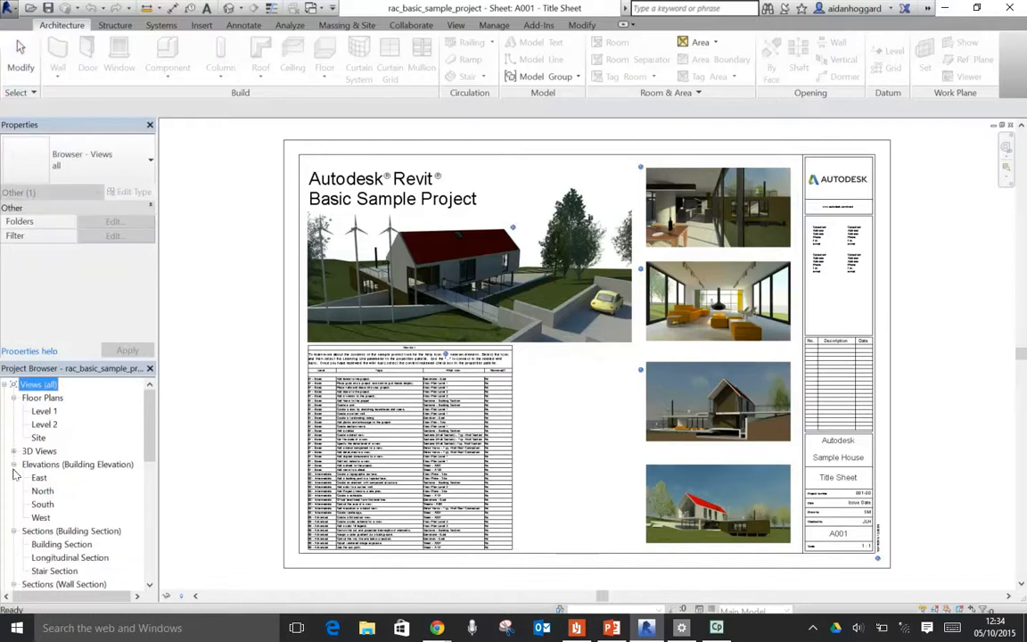
{"action": "left_click", "coordinate": [13, 465]}
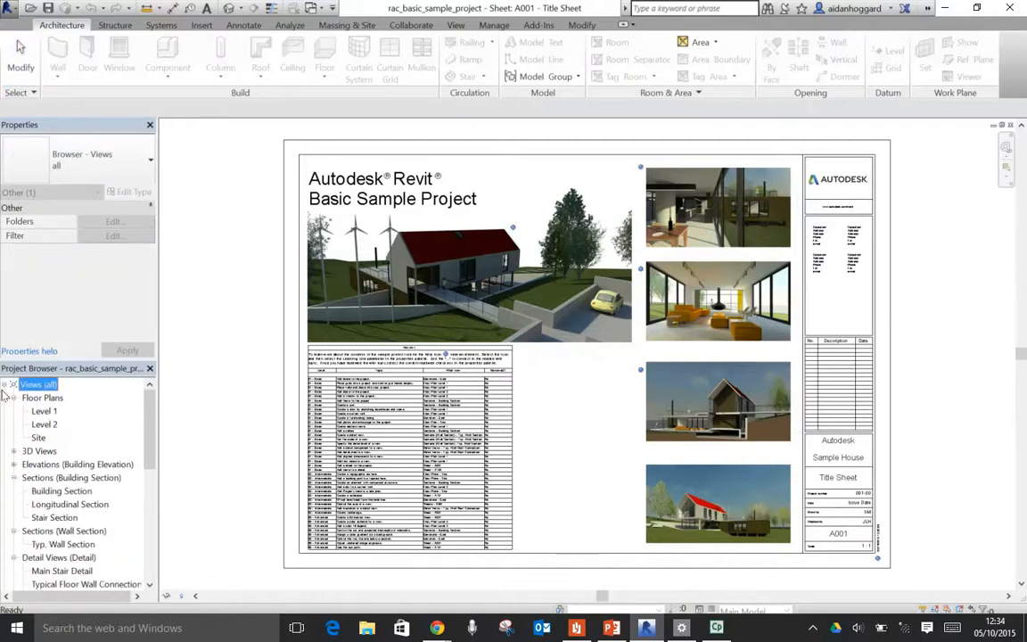
{"action": "left_click", "coordinate": [13, 478]}
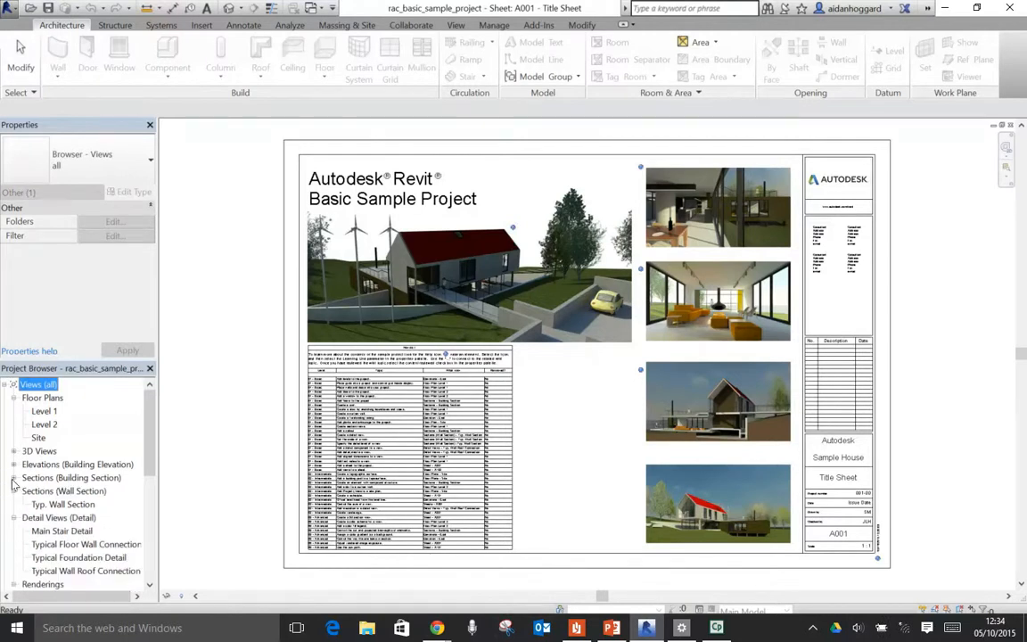
{"action": "left_click", "coordinate": [13, 519]}
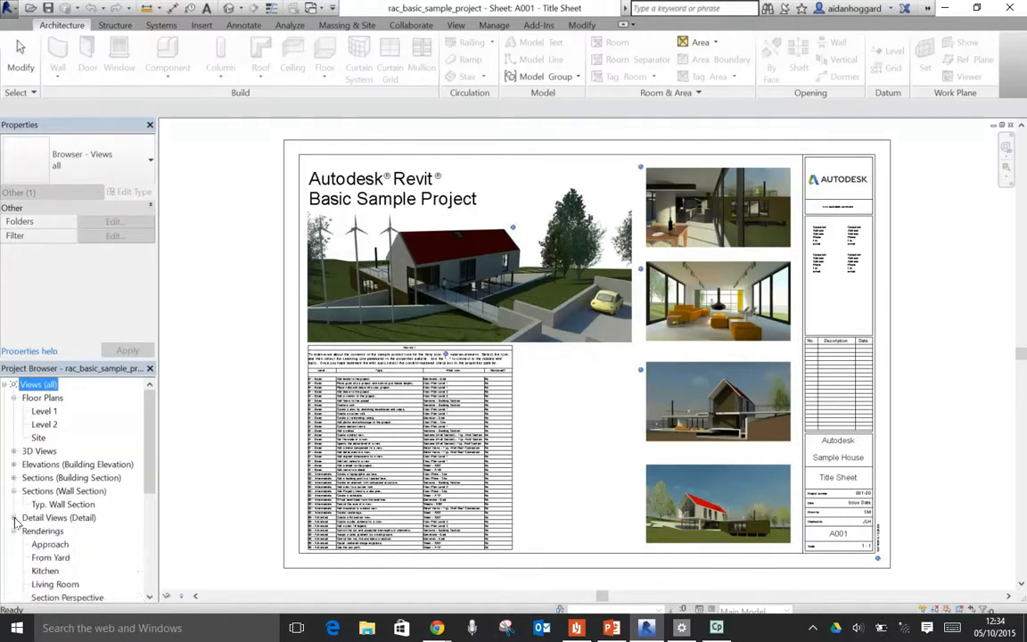
{"action": "left_click", "coordinate": [14, 532]}
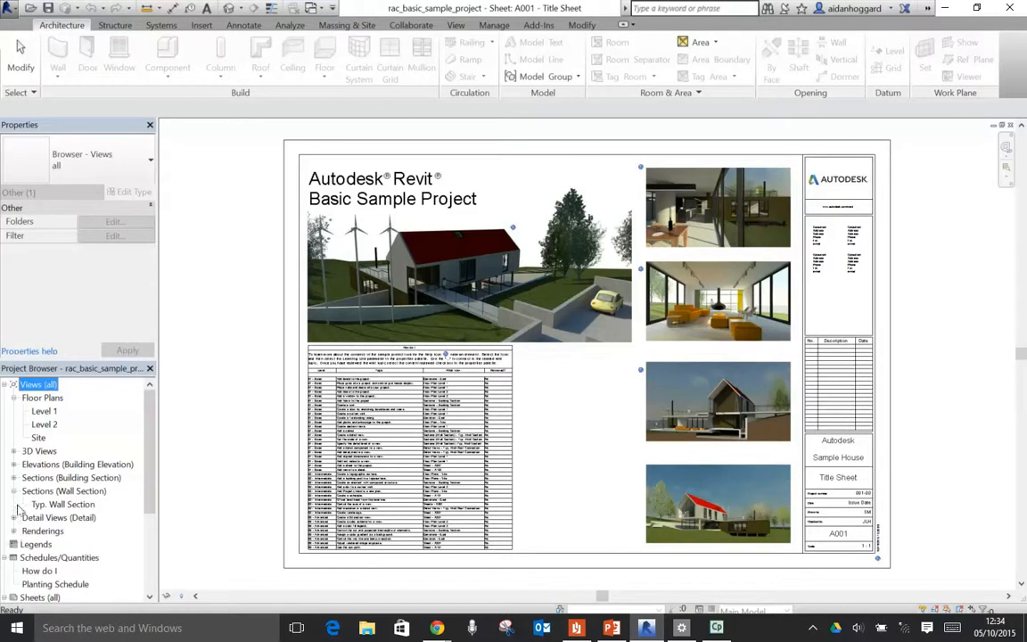
{"action": "left_click", "coordinate": [13, 492]}
{"action": "left_click", "coordinate": [13, 398]}
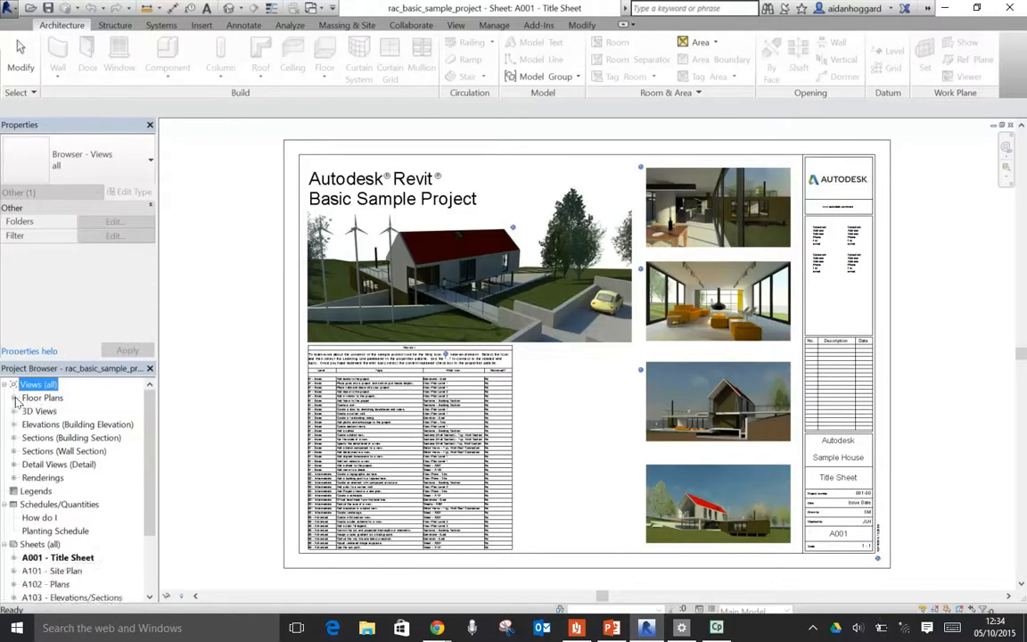
{"action": "left_click", "coordinate": [4, 384]}
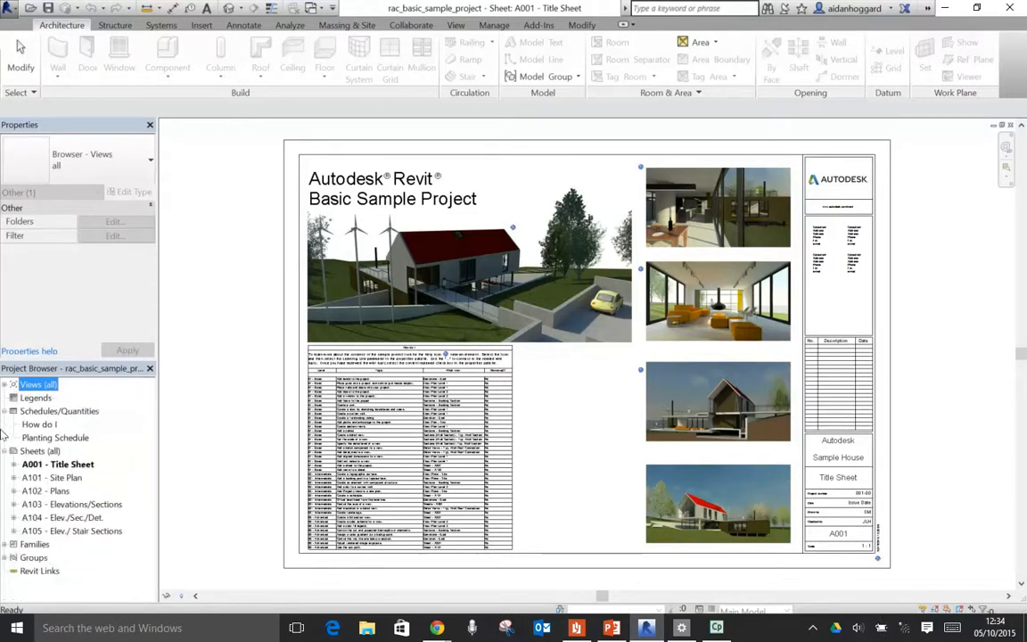
{"action": "left_click", "coordinate": [13, 411]}
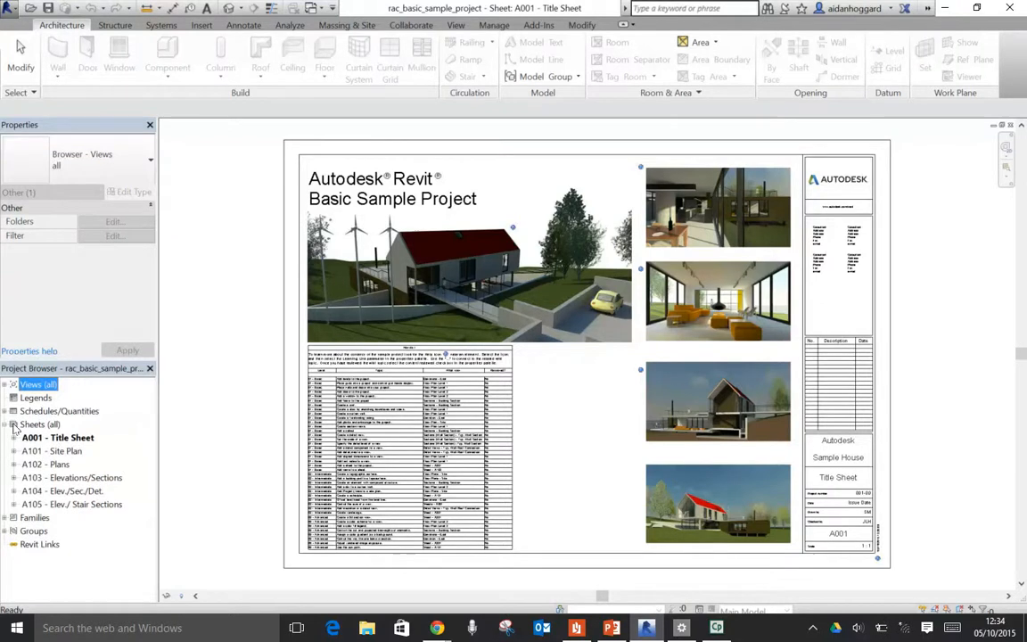
{"action": "left_click", "coordinate": [13, 424]}
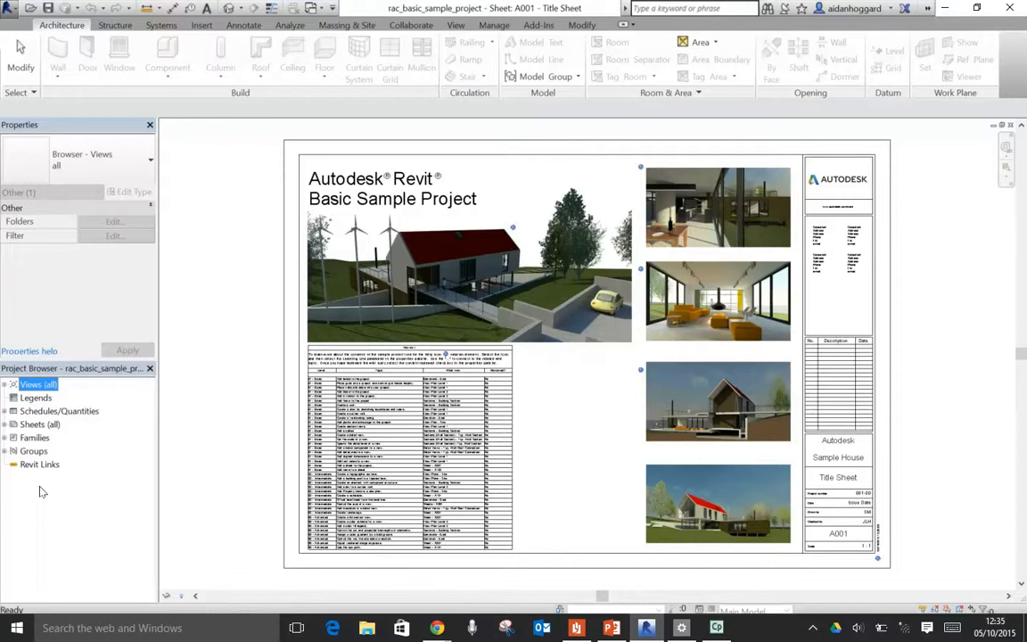
- Expand the Views and Floor Plans groups in the project browser and open the Level 1 floor plan
{"action": "left_click", "coordinate": [4, 385]}
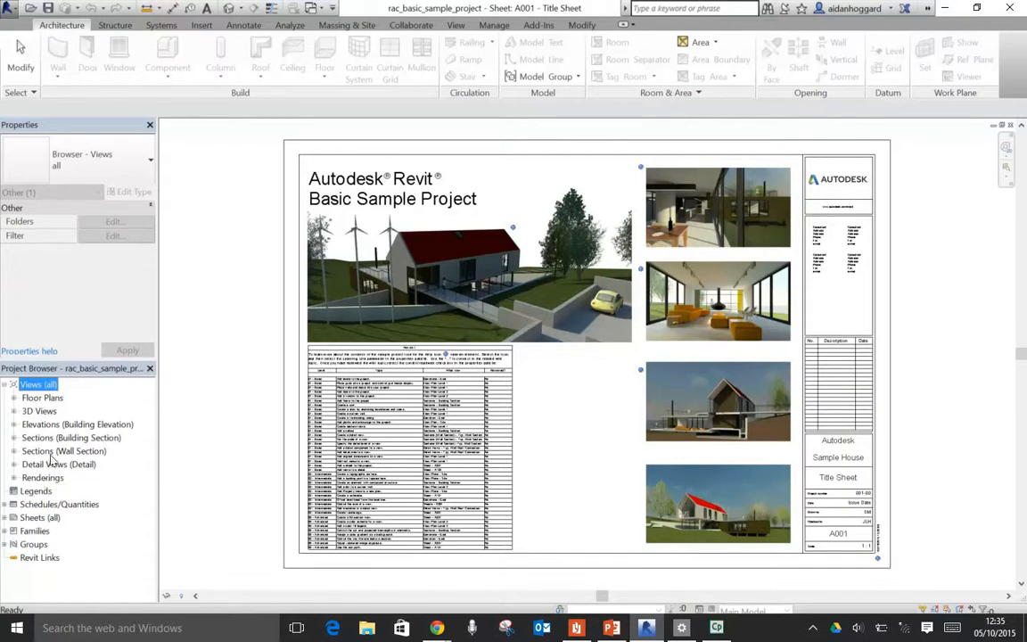
{"action": "left_click", "coordinate": [14, 398]}
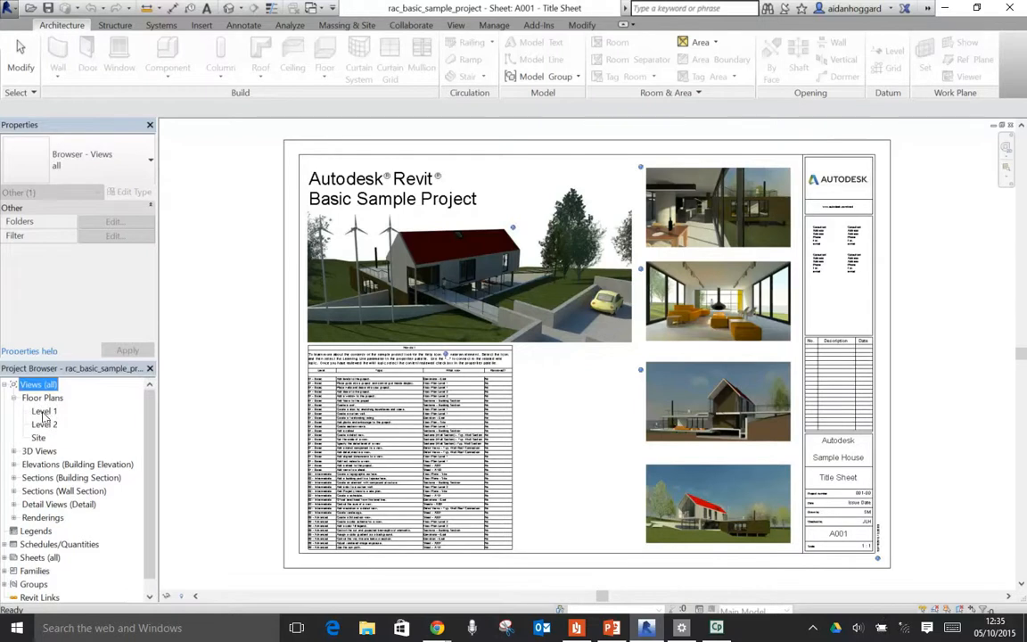
{"action": "double_click", "coordinate": [43, 412]}
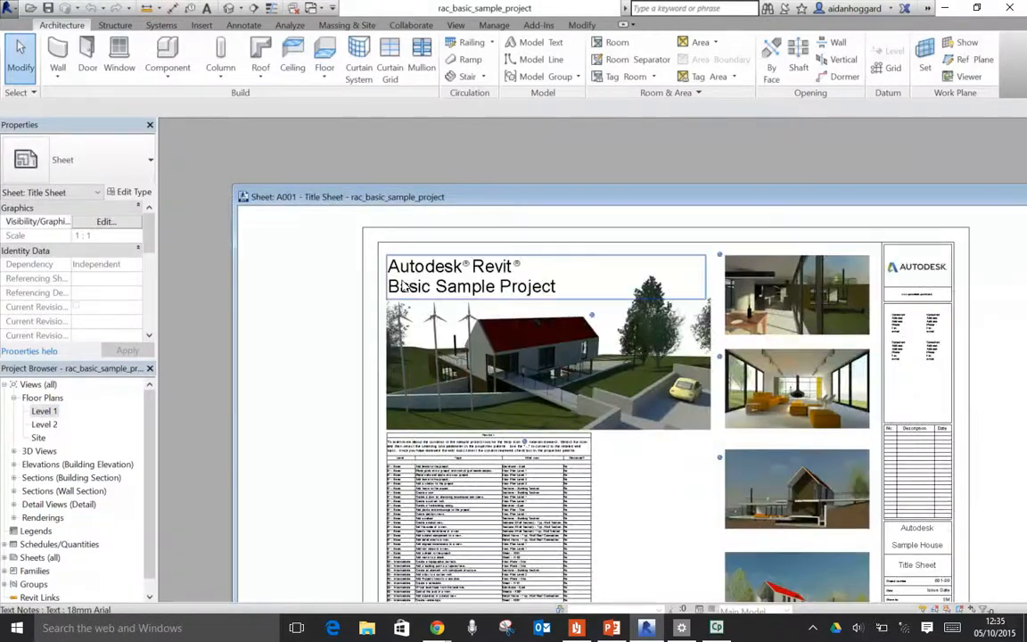
- Tile the title sheet and Level 1 floor plan windows and zoom both to fit their full contents
{"action": "left_click_drag", "start_coordinate": [647, 190], "coordinate": [602, 154]}
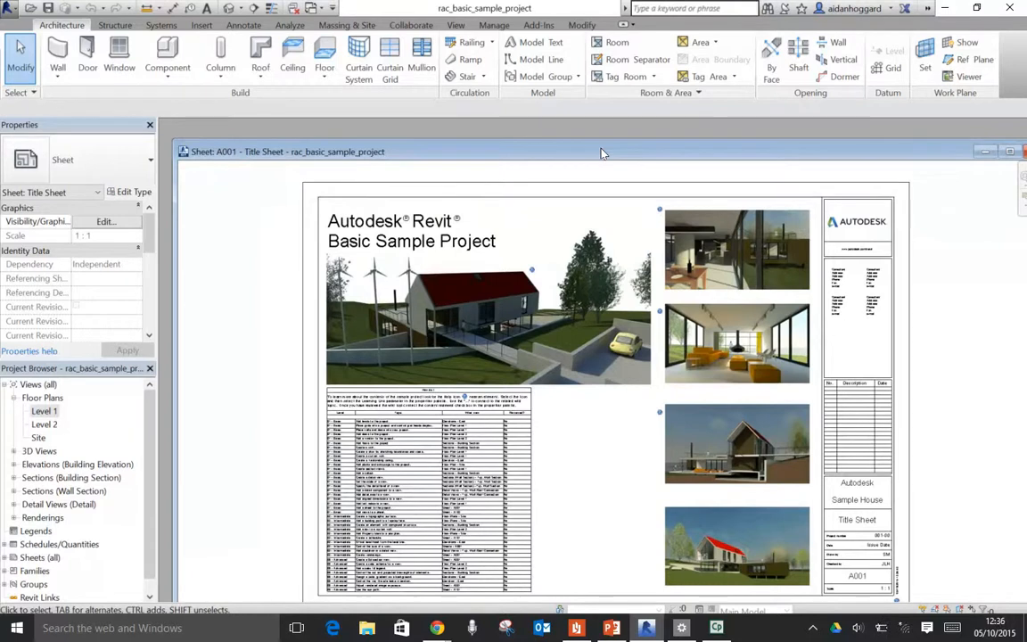
{"action": "key", "text": "w"}
{"action": "key", "text": "t"}
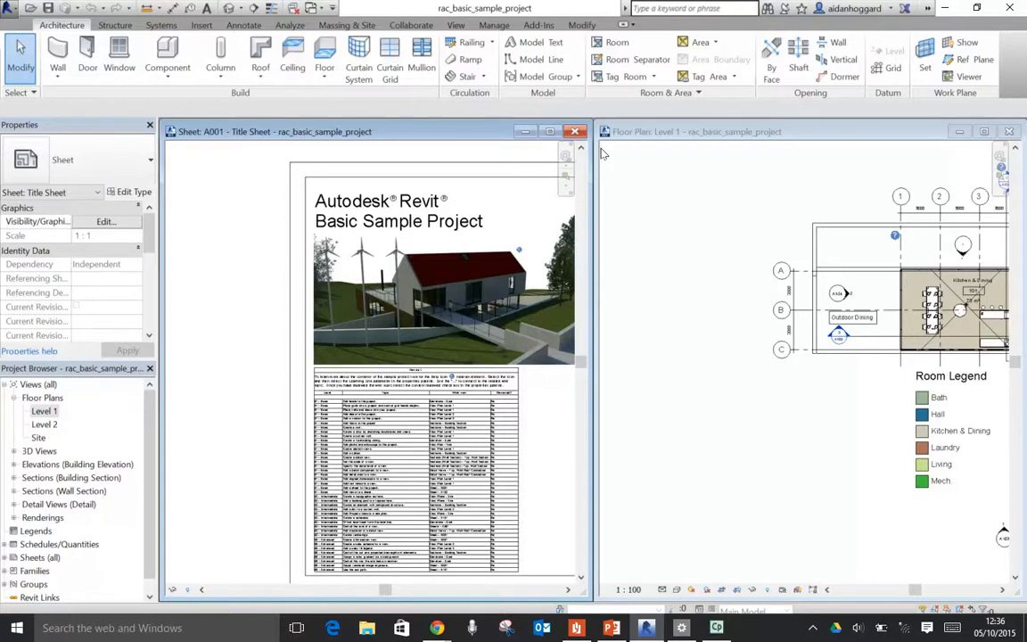
{"action": "key", "text": "z"}
{"action": "key", "text": "a"}
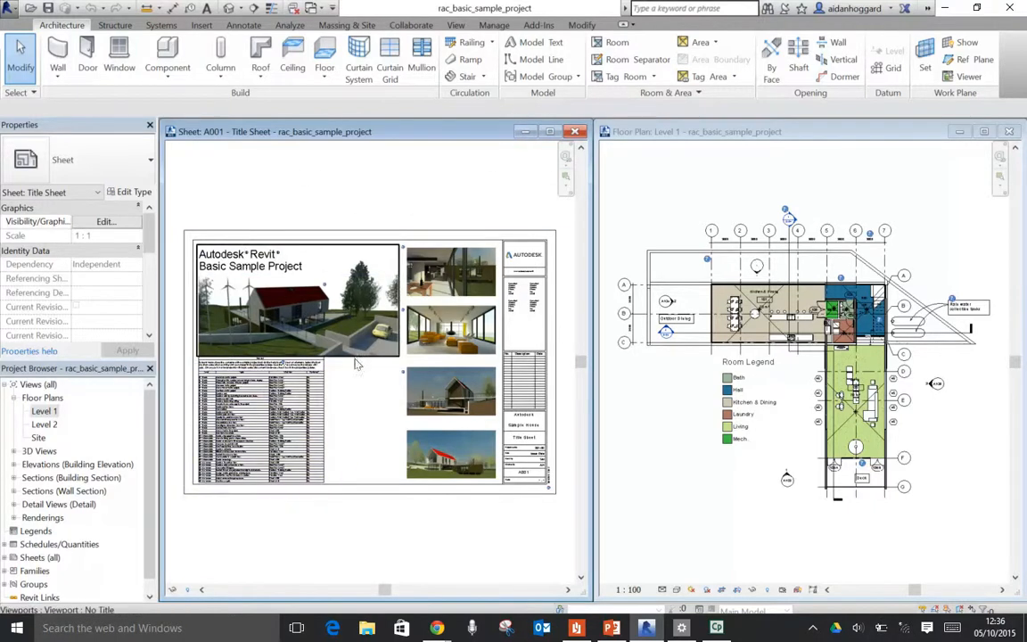
- Close the title sheet window and open the {3D} view from the 3D Views group
{"action": "left_click", "coordinate": [576, 132]}
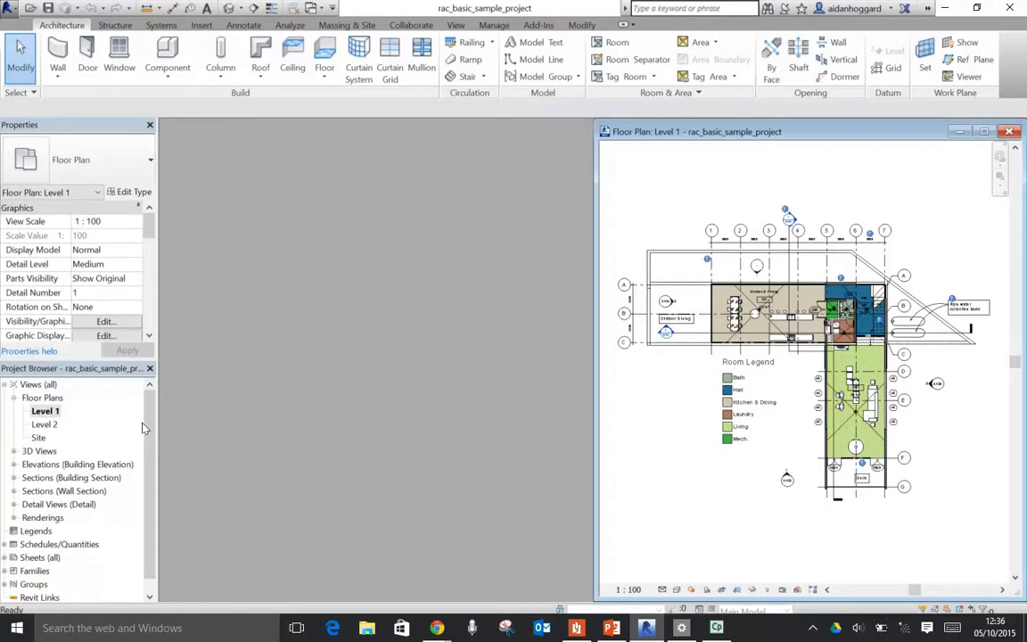
{"action": "left_click", "coordinate": [13, 452]}
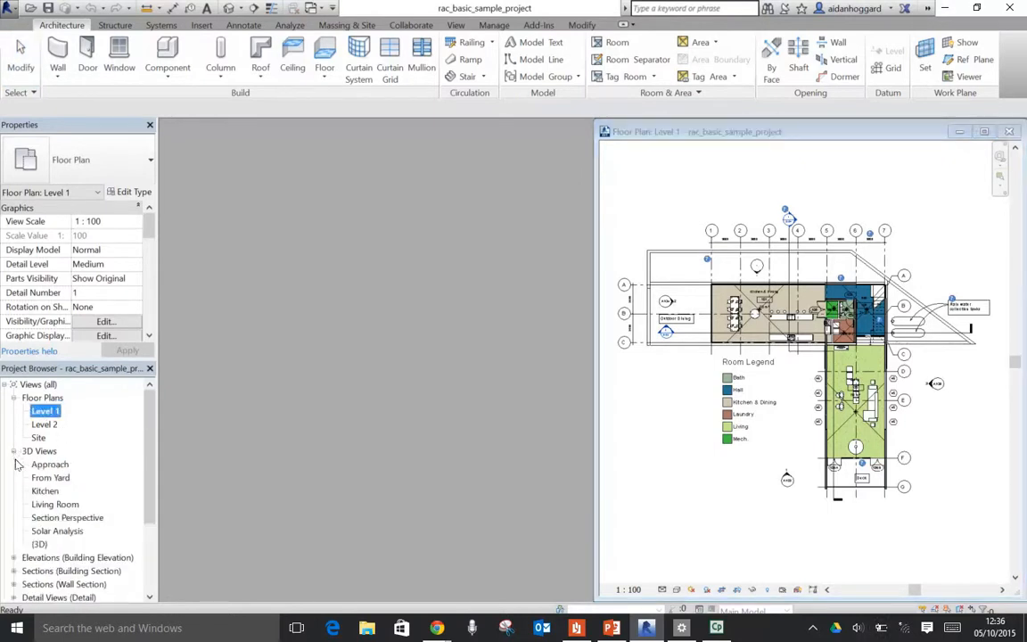
{"action": "double_click", "coordinate": [39, 545]}
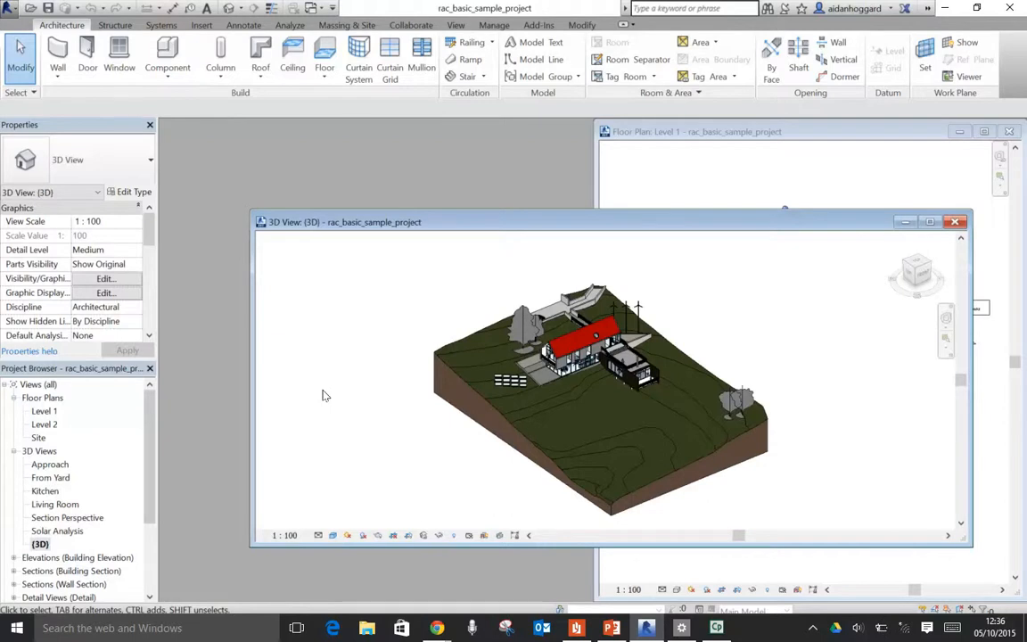
- Tile the {3D} view beside the Level 1 floor plan and zoom all open views to fit
{"action": "key", "text": "w"}
{"action": "key", "text": "t"}
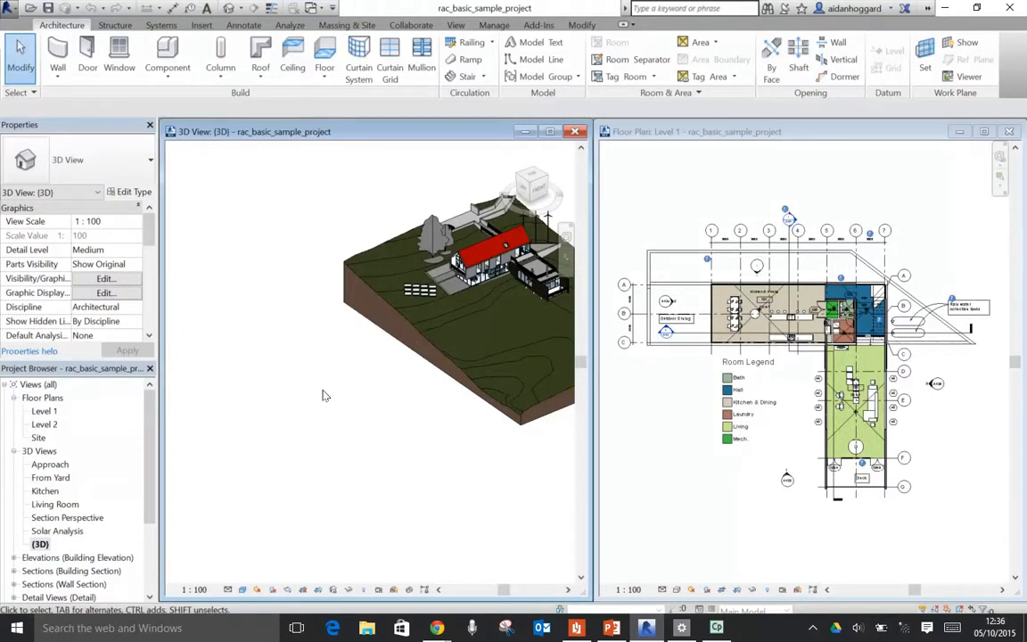
{"action": "key", "text": "z"}
{"action": "key", "text": "a"}
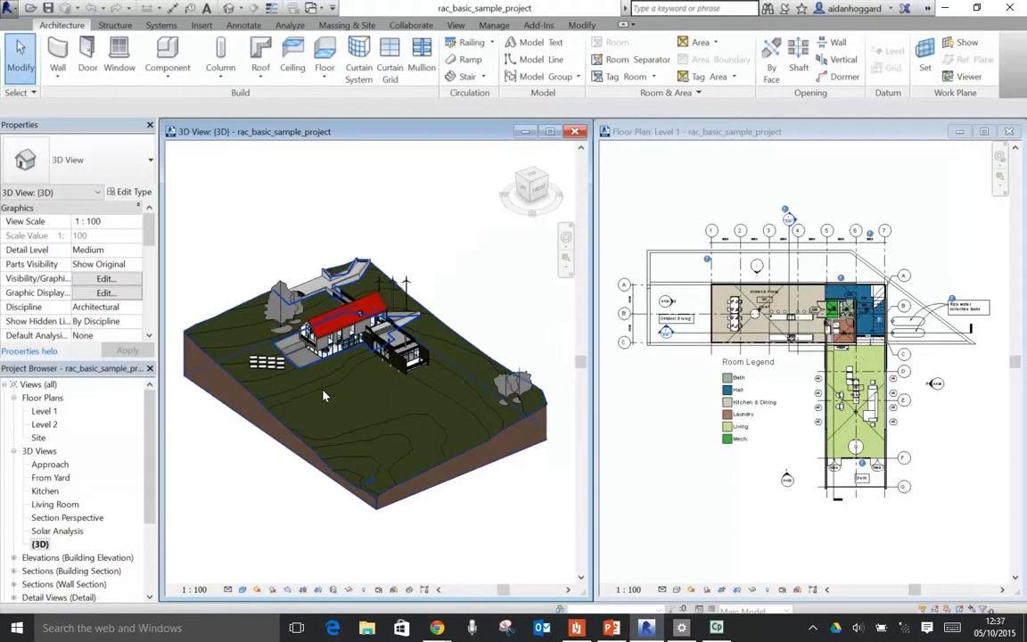
- Clear the highlight in the 3D view and examine the Level 1 plan's kitchen and neighbouring rooms at different zoom levels
{"action": "key", "text": "Escape"}
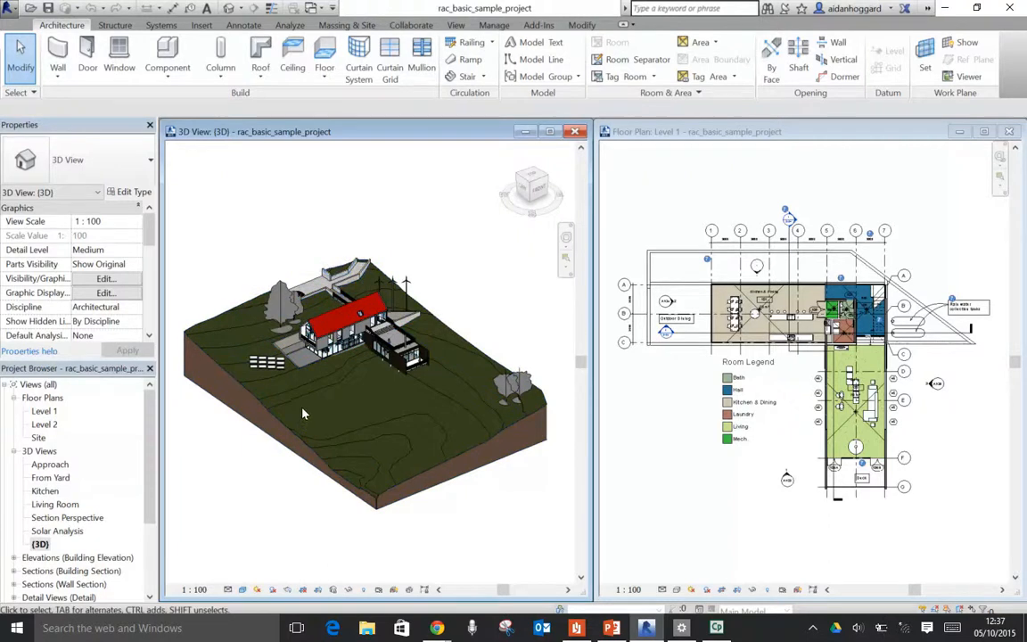
{"action": "key", "text": "ctrl"}
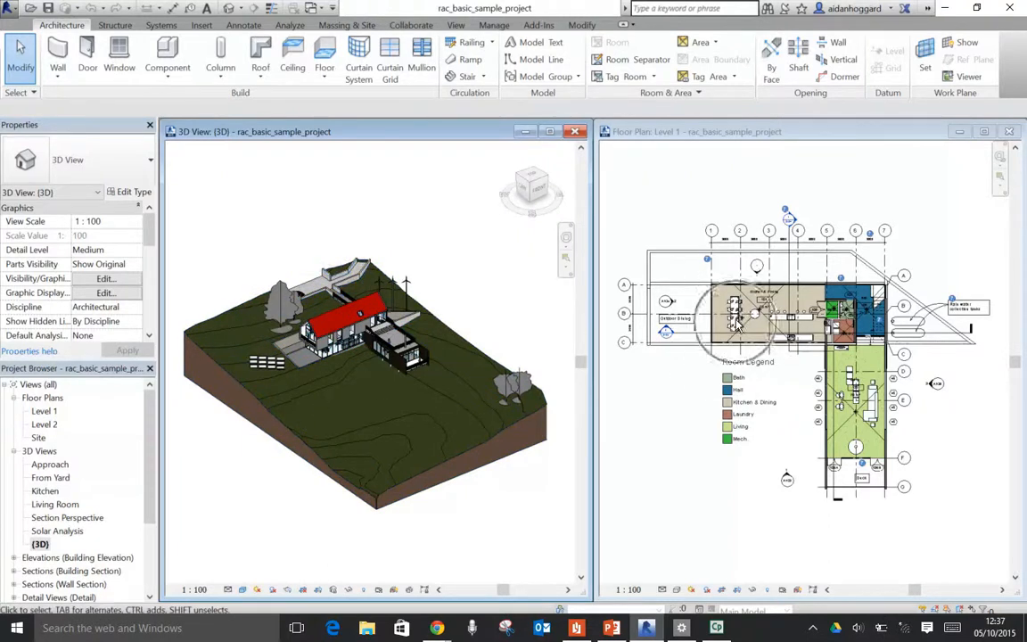
{"action": "key", "text": "ctrl"}
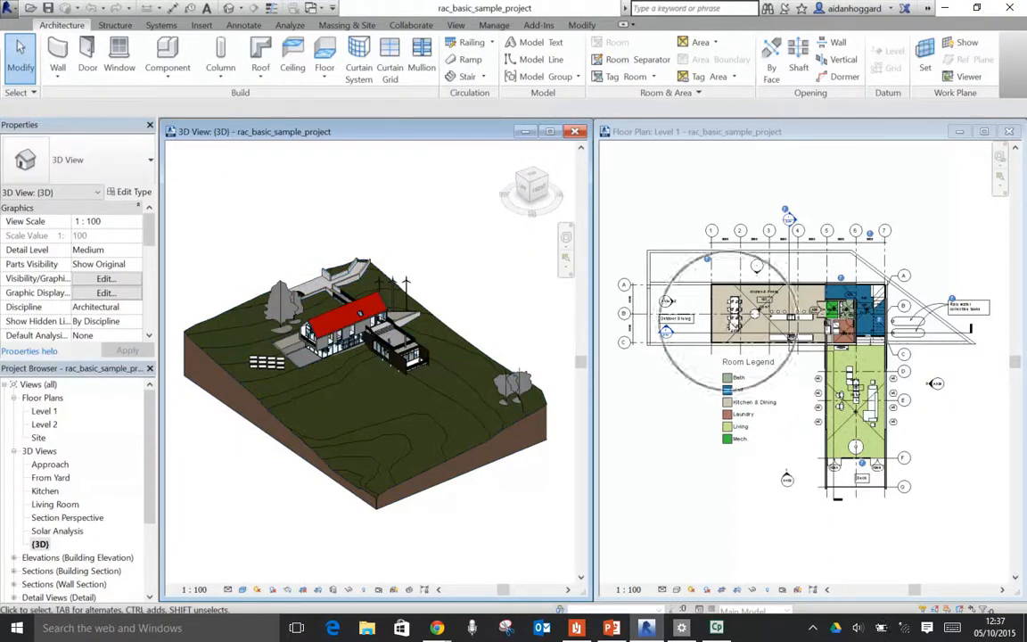
{"action": "scroll", "coordinate": [805, 329], "scroll_direction": "up", "scroll_amount": 5}
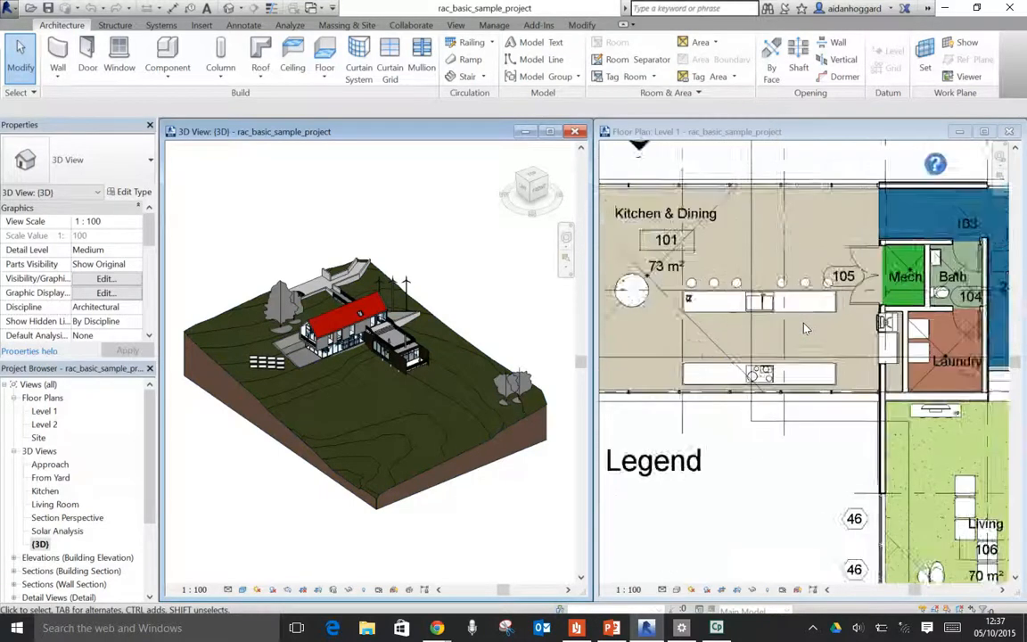
{"action": "scroll", "coordinate": [805, 329], "scroll_direction": "up", "scroll_amount": 1}
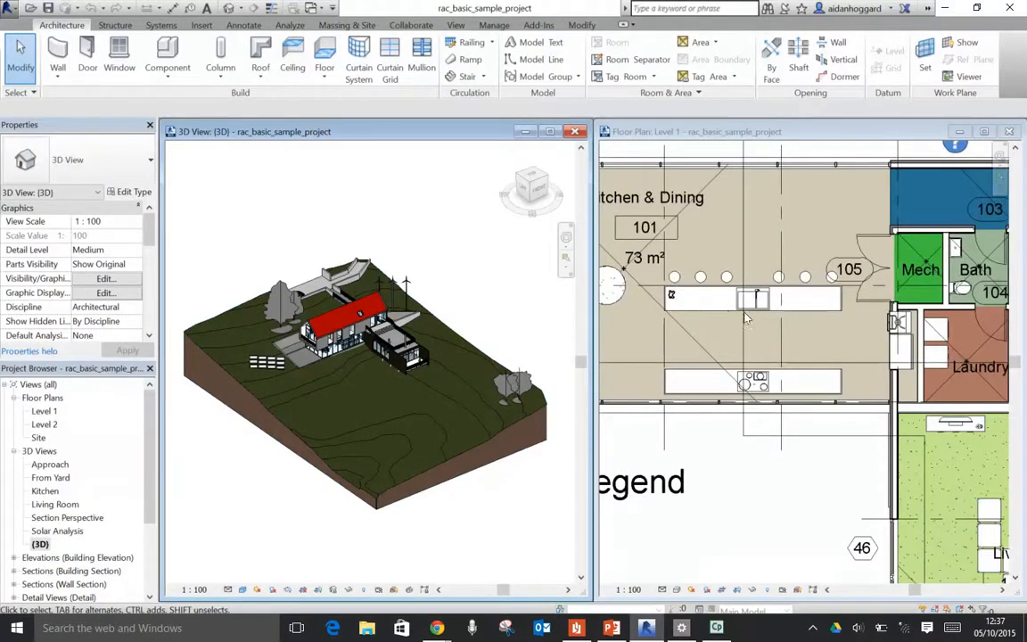
{"action": "scroll", "coordinate": [669, 286], "scroll_direction": "down", "scroll_amount": 2}
{"action": "scroll", "coordinate": [698, 331], "scroll_direction": "up", "scroll_amount": 1}
{"action": "scroll", "coordinate": [692, 363], "scroll_direction": "up", "scroll_amount": 1}
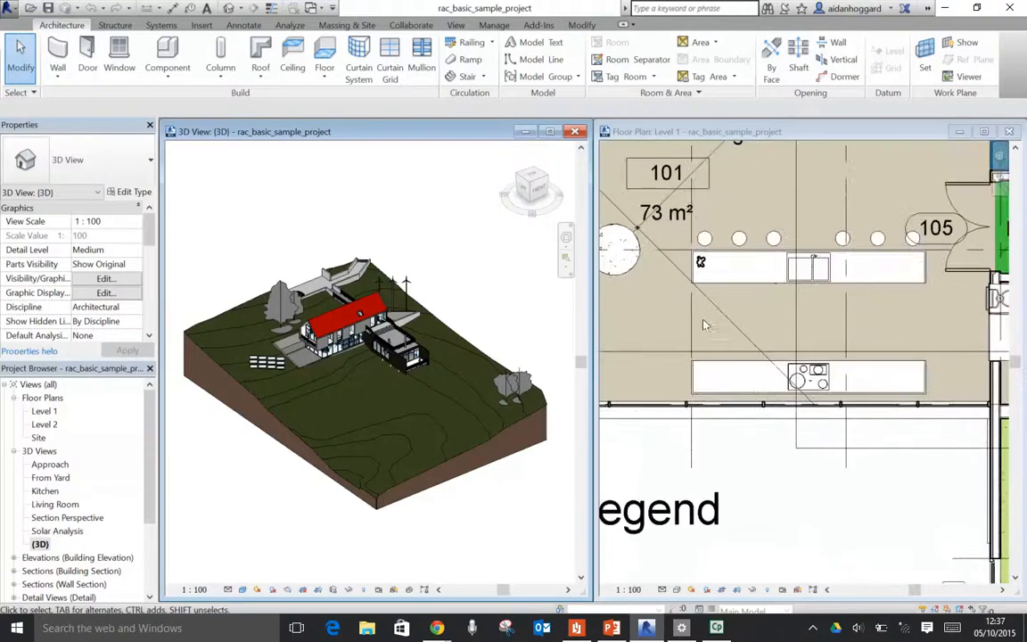
{"action": "scroll", "coordinate": [698, 357], "scroll_direction": "down", "scroll_amount": 1}
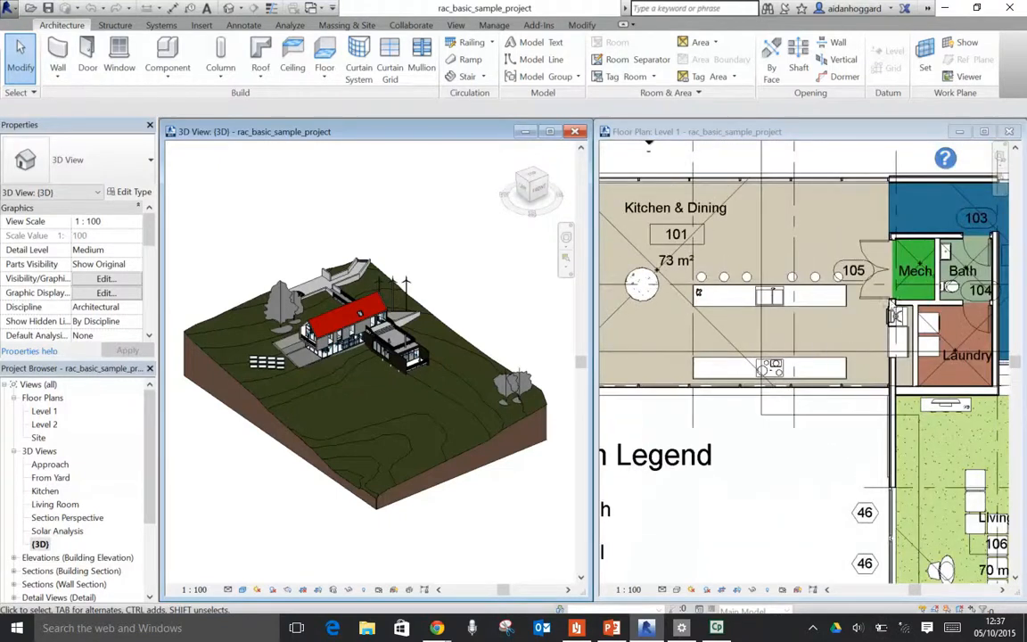
{"action": "scroll", "coordinate": [899, 285], "scroll_direction": "up", "scroll_amount": 2}
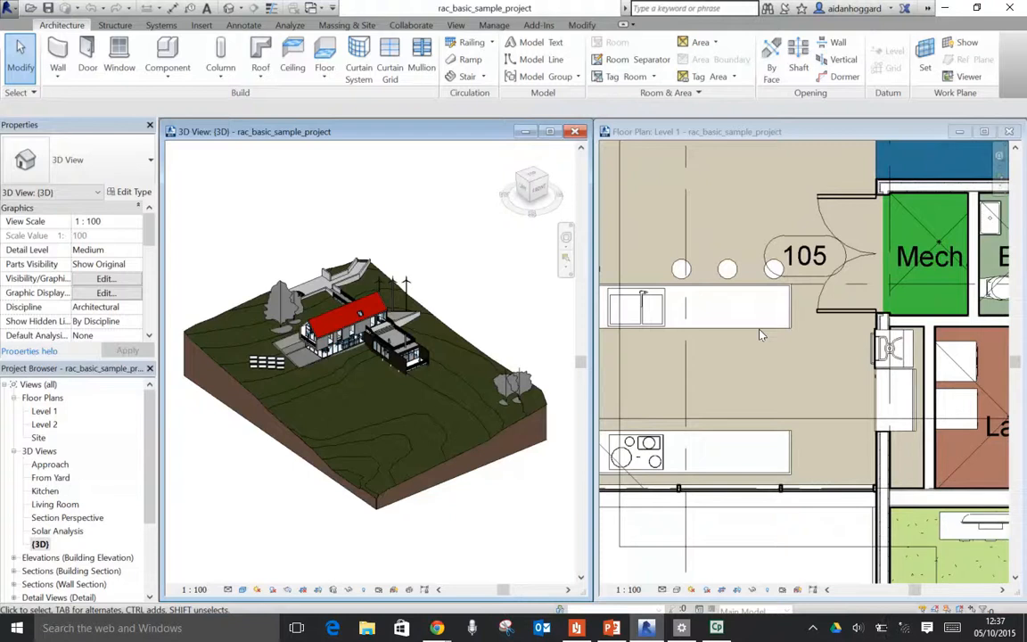
{"action": "scroll", "coordinate": [680, 269], "scroll_direction": "down", "scroll_amount": 2}
{"action": "scroll", "coordinate": [680, 269], "scroll_direction": "down", "scroll_amount": 2}
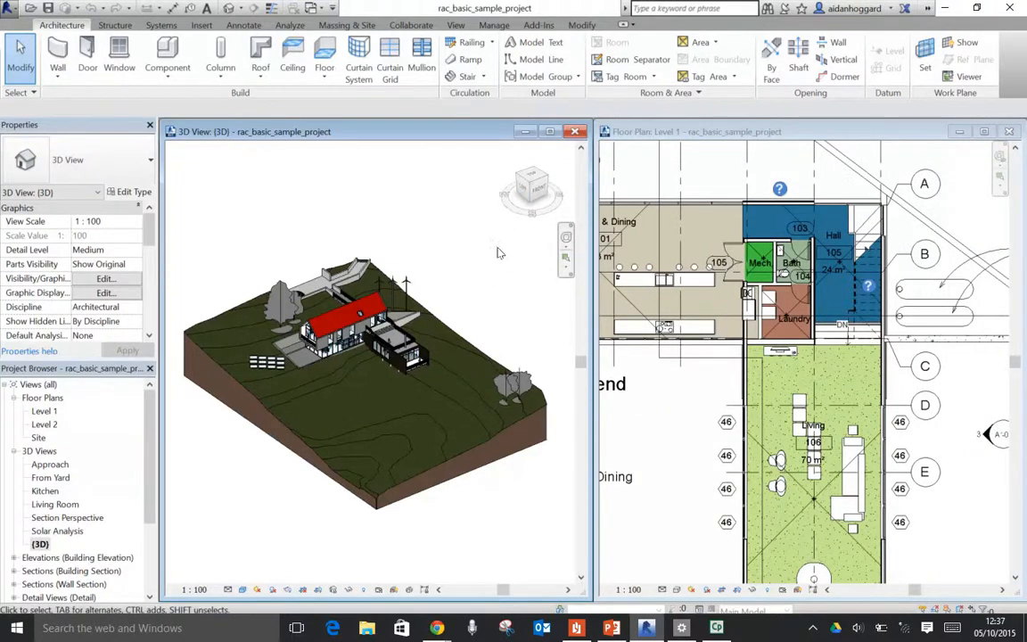
- Examine the house and its site in the 3D view by orbiting and zooming in and out
{"action": "middle_click_drag", "start_coordinate": [373, 273], "coordinate": [418, 311], "text": "shift"}
{"action": "scroll", "coordinate": [418, 311], "scroll_direction": "up", "scroll_amount": 2}
{"action": "scroll", "coordinate": [418, 310], "scroll_direction": "down", "scroll_amount": 3}
{"action": "scroll", "coordinate": [418, 310], "scroll_direction": "up", "scroll_amount": 3}
{"action": "scroll", "coordinate": [419, 310], "scroll_direction": "down", "scroll_amount": 3}
{"action": "scroll", "coordinate": [418, 310], "scroll_direction": "up", "scroll_amount": 1}
{"action": "scroll", "coordinate": [418, 310], "scroll_direction": "down", "scroll_amount": 2}
{"action": "scroll", "coordinate": [419, 310], "scroll_direction": "up", "scroll_amount": 3}
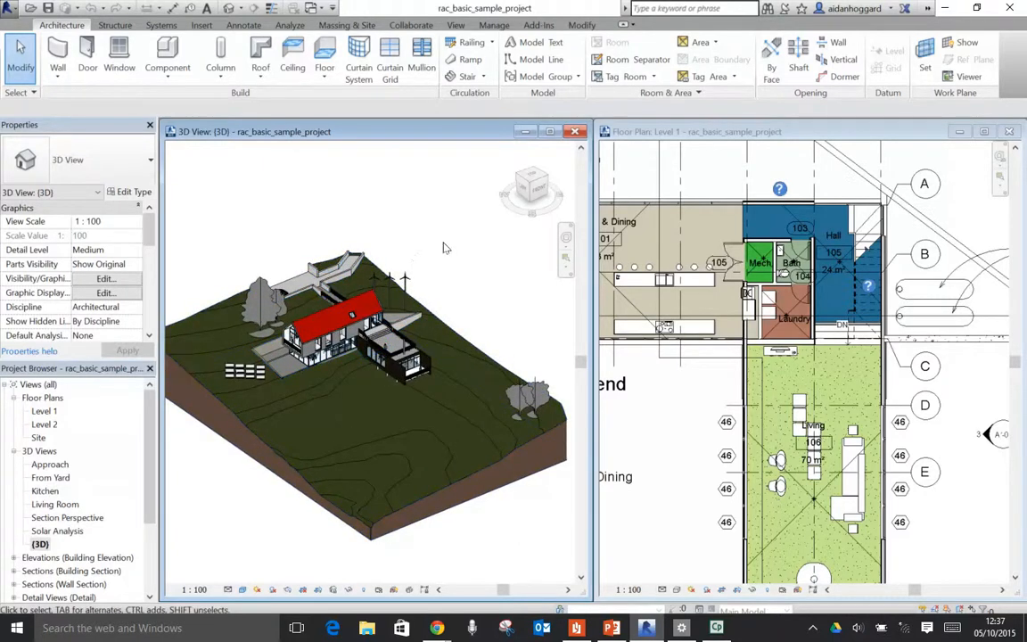
- Zoom the 3D view into a region around the red-roofed house and return it to the full model extents
{"action": "key", "text": "z"}
{"action": "key", "text": "r"}
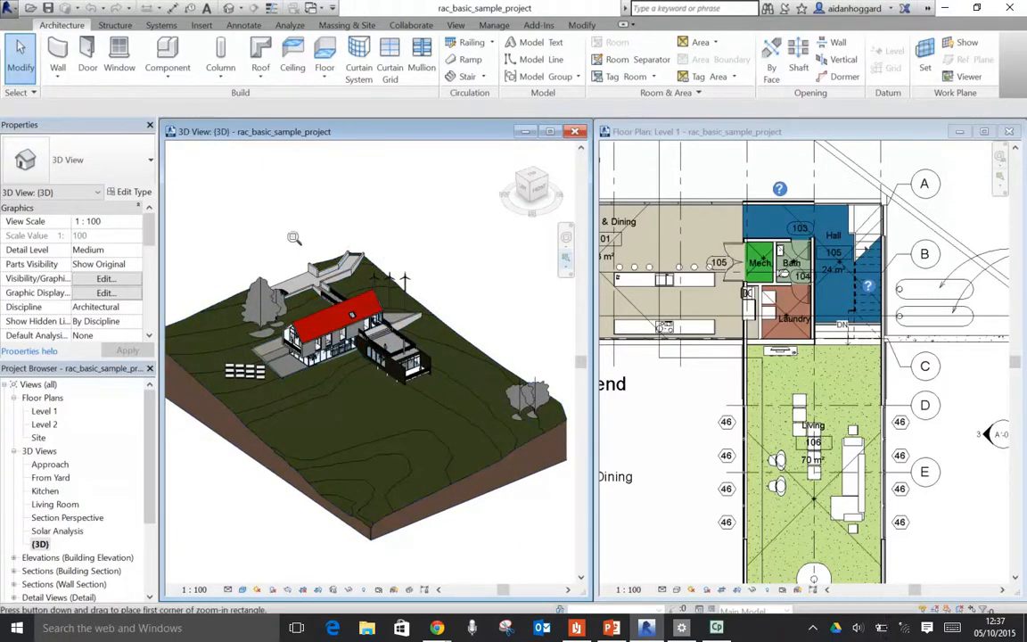
{"action": "left_click_drag", "start_coordinate": [291, 232], "coordinate": [410, 355]}
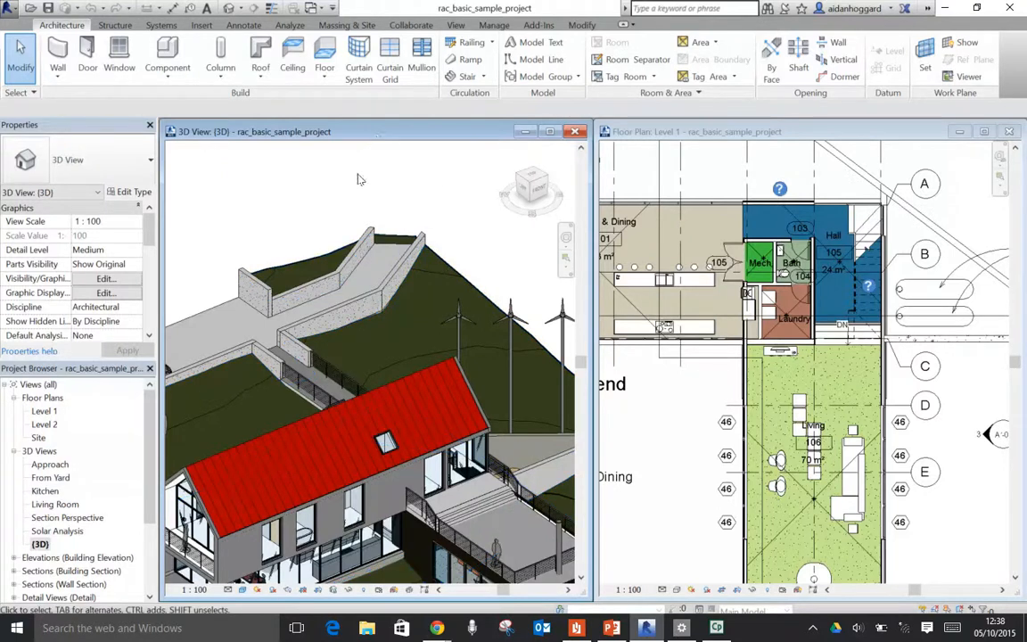
{"action": "key", "text": "z"}
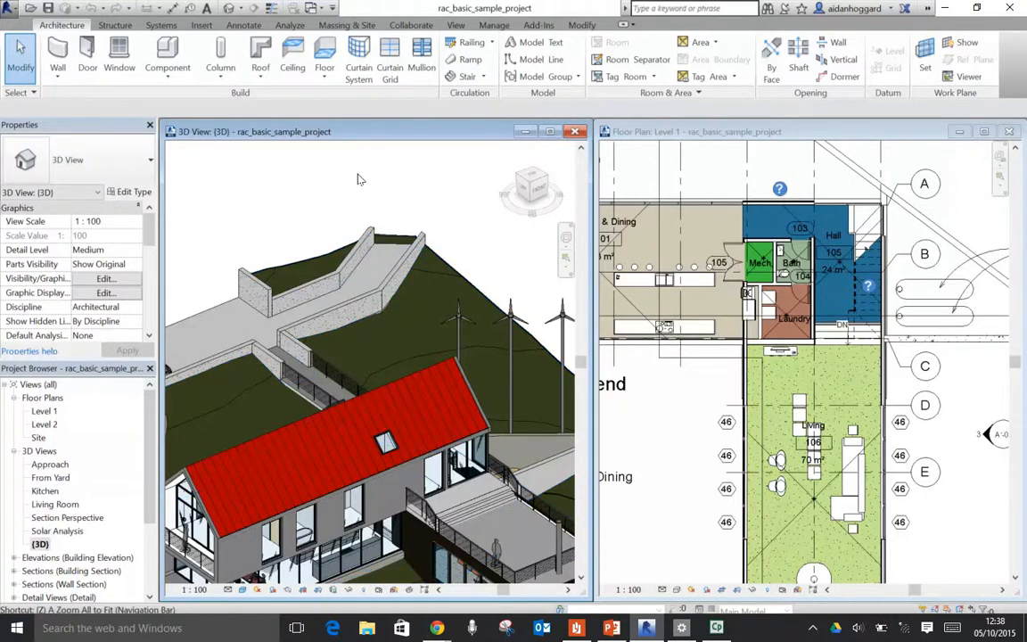
{"action": "key", "text": "e"}
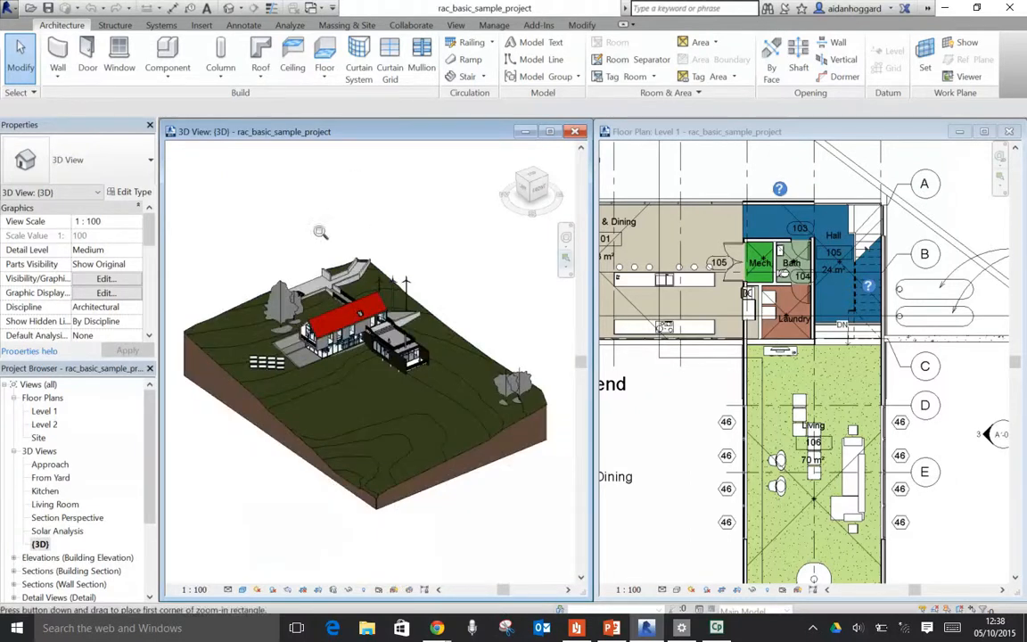
{"action": "scroll", "coordinate": [393, 302], "scroll_direction": "up", "scroll_amount": 5}
{"action": "key", "text": "z"}
{"action": "key", "text": "e"}
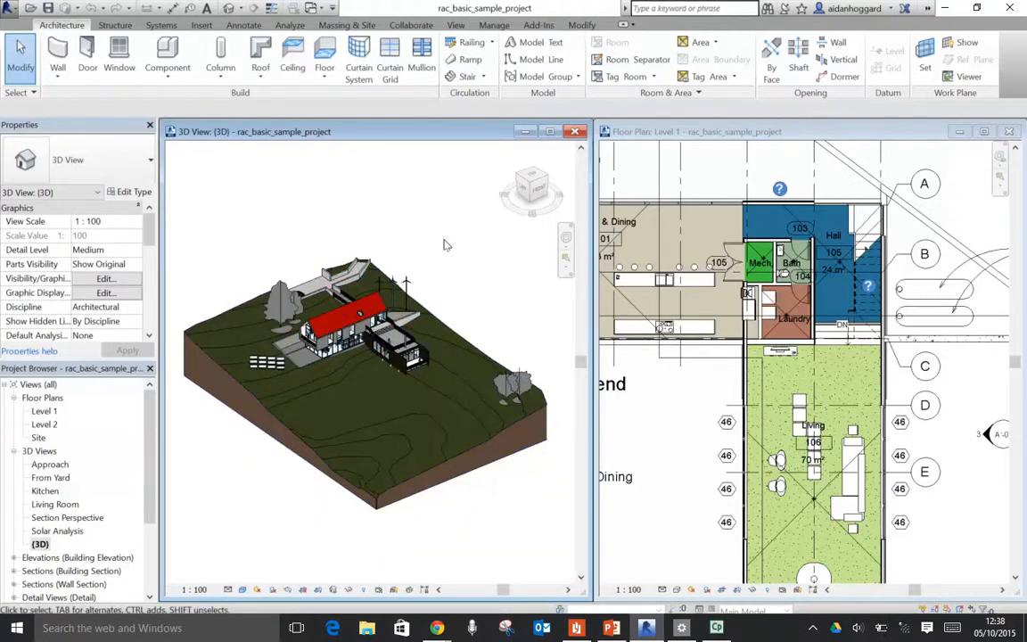
- Pan, zoom and orbit the 3D model to view the house and site from a higher angle
{"action": "middle_click_drag", "start_coordinate": [457, 245], "coordinate": [465, 278]}
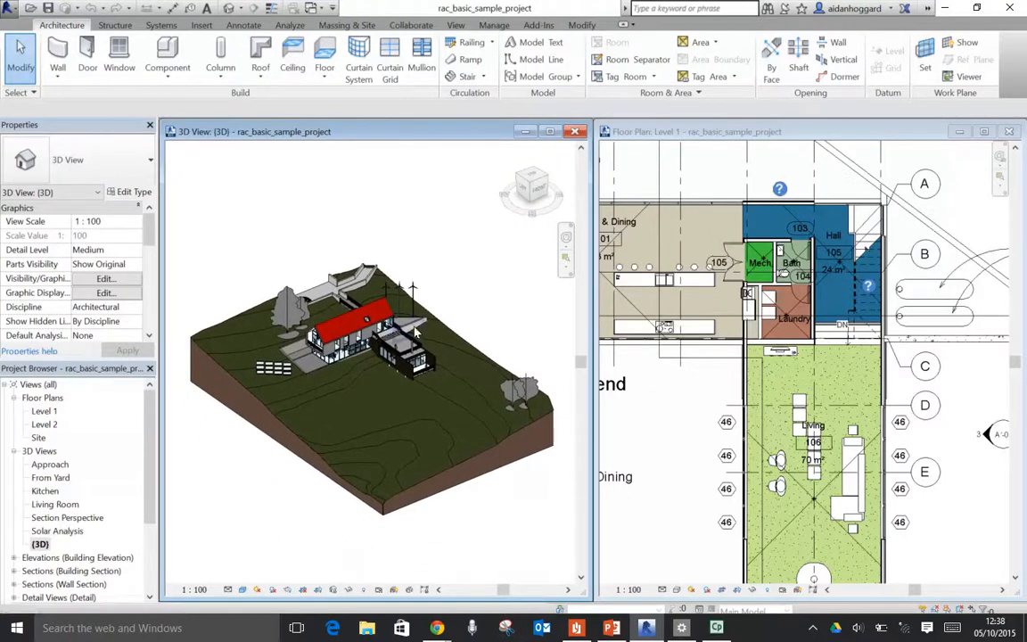
{"action": "scroll", "coordinate": [412, 342], "scroll_direction": "up", "scroll_amount": 2}
{"action": "scroll", "coordinate": [412, 342], "scroll_direction": "down", "scroll_amount": 4}
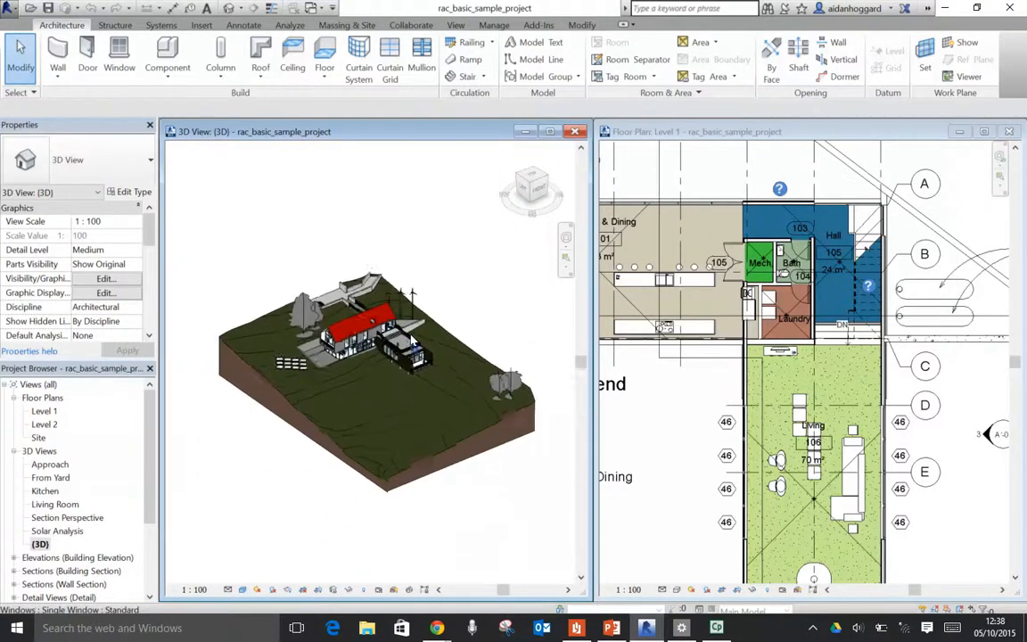
{"action": "scroll", "coordinate": [412, 342], "scroll_direction": "up", "scroll_amount": 3}
{"action": "scroll", "coordinate": [412, 342], "scroll_direction": "up", "scroll_amount": 2}
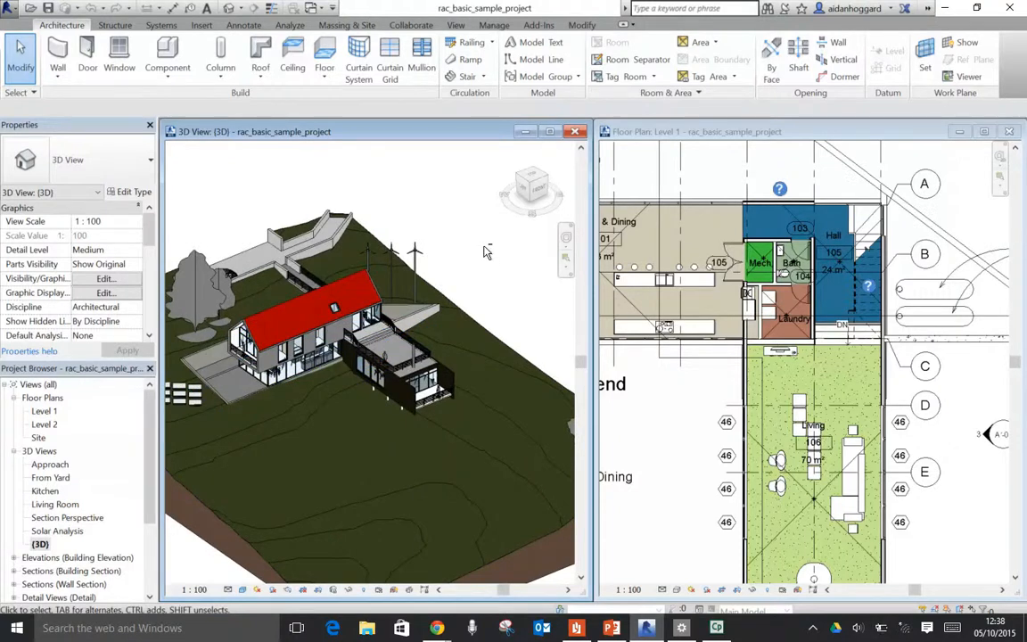
{"action": "middle_click_drag", "start_coordinate": [484, 257], "coordinate": [408, 283], "text": "shift"}
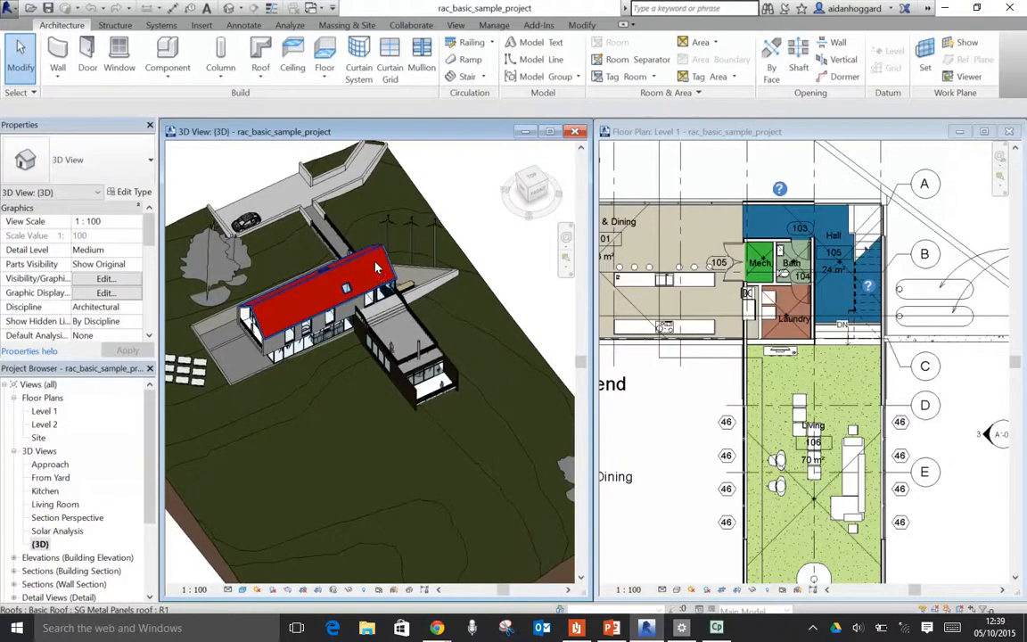
{"action": "scroll", "coordinate": [406, 263], "scroll_direction": "down", "scroll_amount": 3}
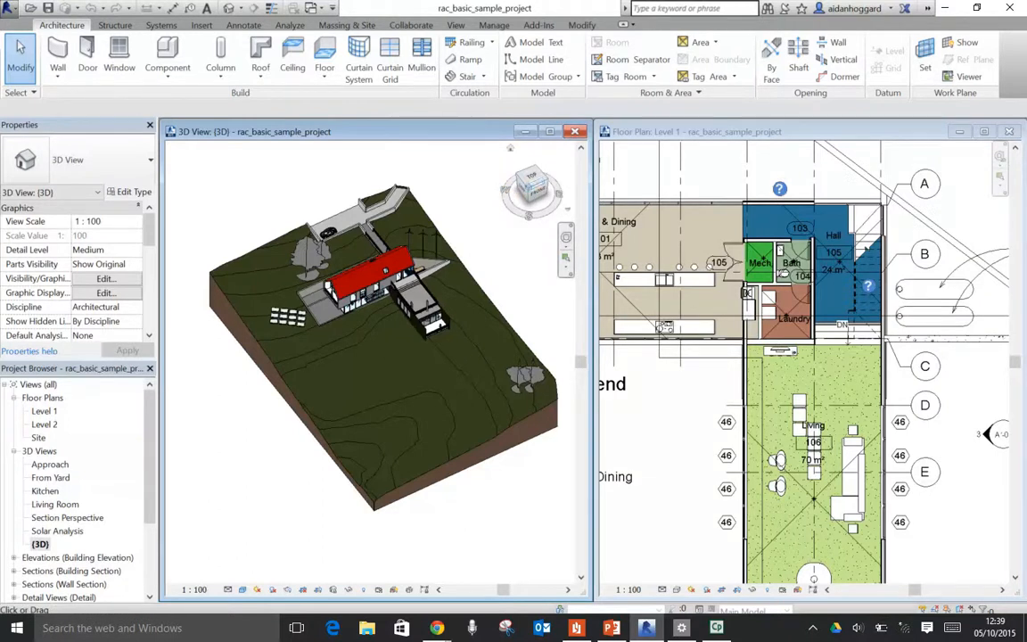
- Rotate the 3D model freely with the ViewCube and its compass ring
{"action": "mouse_move", "coordinate": [496, 191]}
{"action": "left_mouse_down"}
{"action": "mouse_move", "coordinate": [455, 172]}
{"action": "mouse_move", "coordinate": [456, 159]}
{"action": "mouse_move", "coordinate": [463, 190]}
{"action": "mouse_move", "coordinate": [486, 192]}
{"action": "mouse_move", "coordinate": [510, 148]}
{"action": "left_mouse_up"}
{"action": "left_click_drag", "start_coordinate": [530, 189], "coordinate": [565, 161]}
{"action": "mouse_move", "coordinate": [392, 357]}
{"action": "middle_mouse_down", "text": "shift"}
{"action": "mouse_move", "coordinate": [389, 389]}
{"action": "mouse_move", "coordinate": [391, 360]}
{"action": "mouse_move", "coordinate": [369, 366]}
{"action": "mouse_move", "coordinate": [387, 351]}
{"action": "mouse_move", "coordinate": [389, 365]}
{"action": "mouse_move", "coordinate": [353, 385]}
{"action": "mouse_move", "coordinate": [390, 383]}
{"action": "middle_mouse_up", "text": "shift"}
{"action": "left_click_drag", "start_coordinate": [504, 227], "coordinate": [505, 232]}
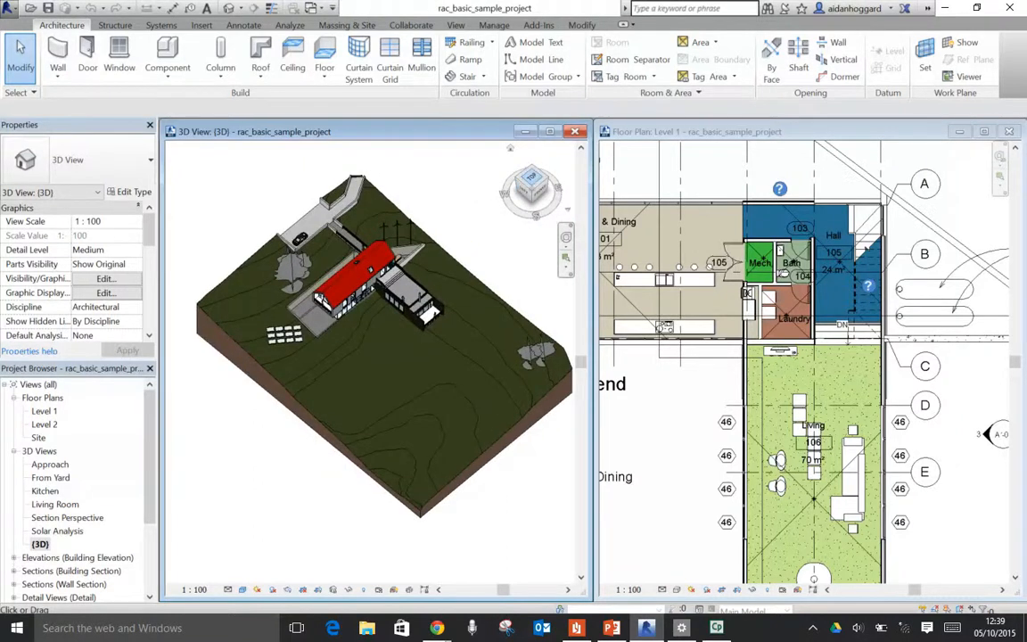
- View the model from the ViewCube's top face and several of its edges and corners, and return to the home view
{"action": "left_click", "coordinate": [530, 177]}
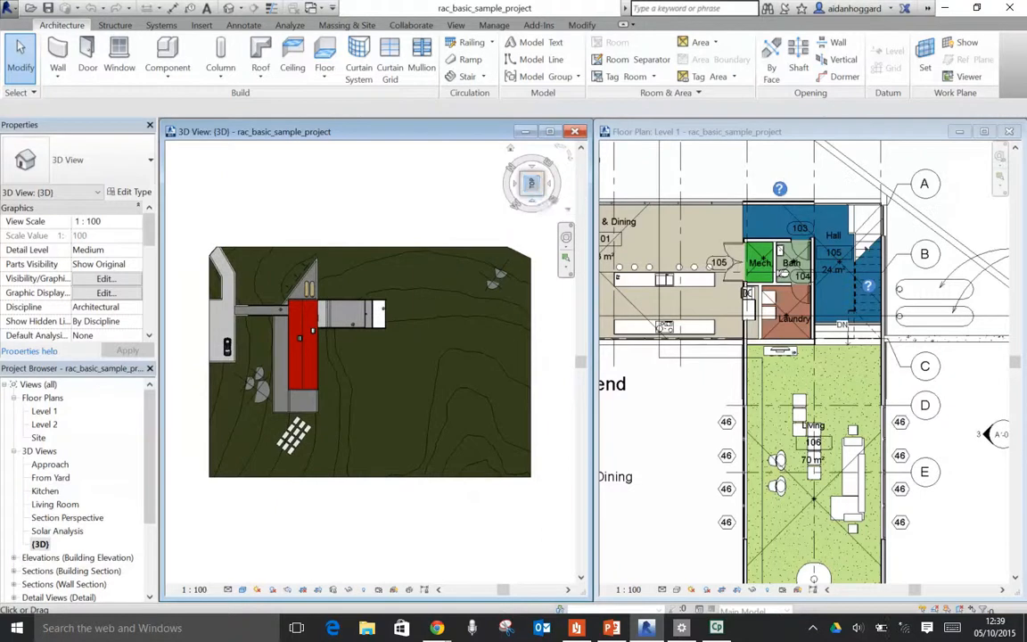
{"action": "left_click", "coordinate": [530, 196]}
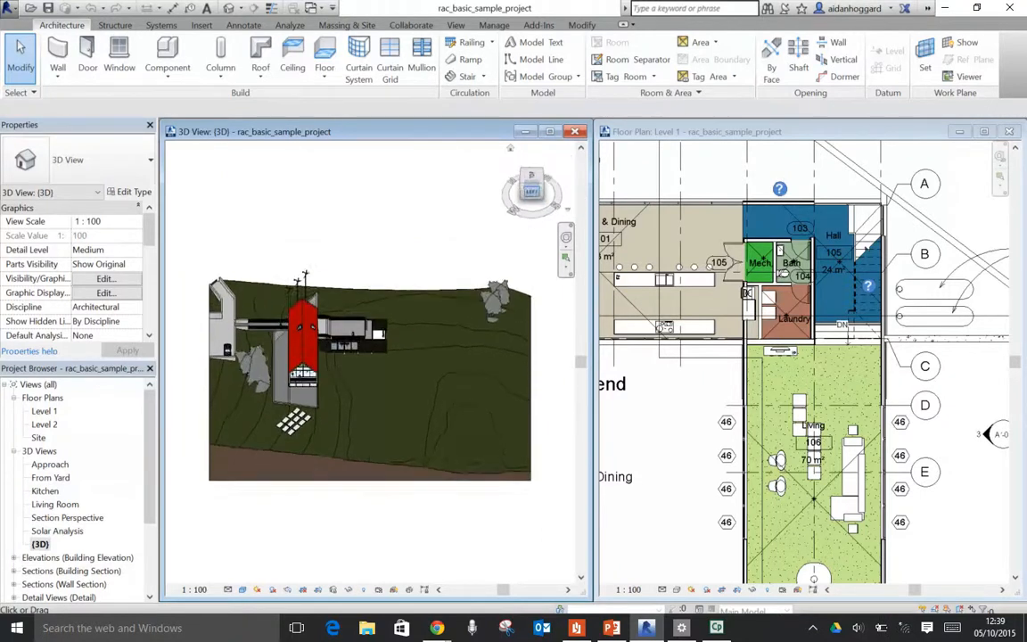
{"action": "left_click", "coordinate": [523, 172]}
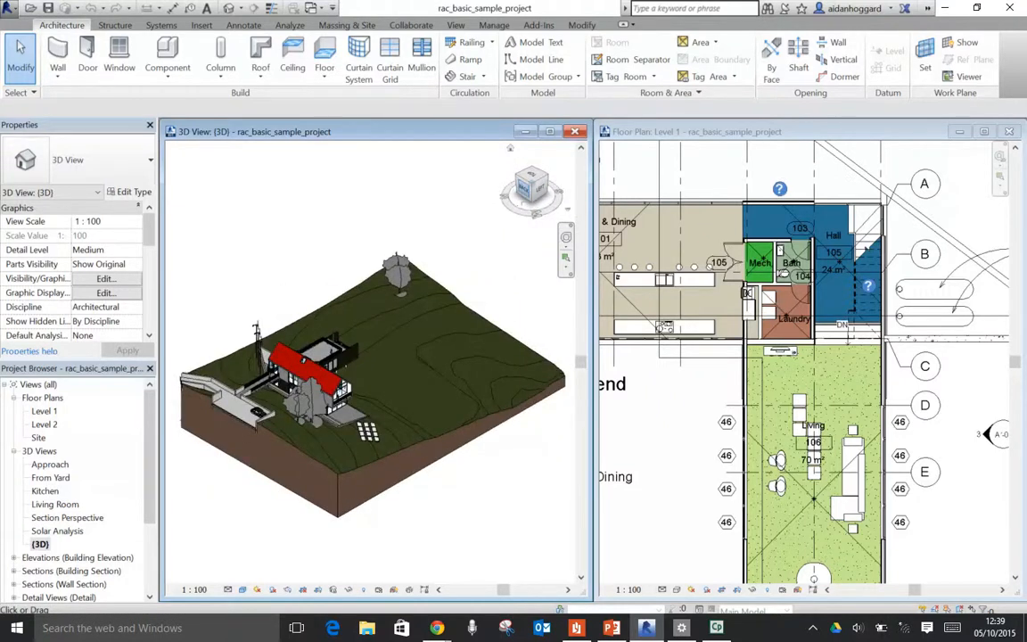
{"action": "left_click", "coordinate": [514, 198]}
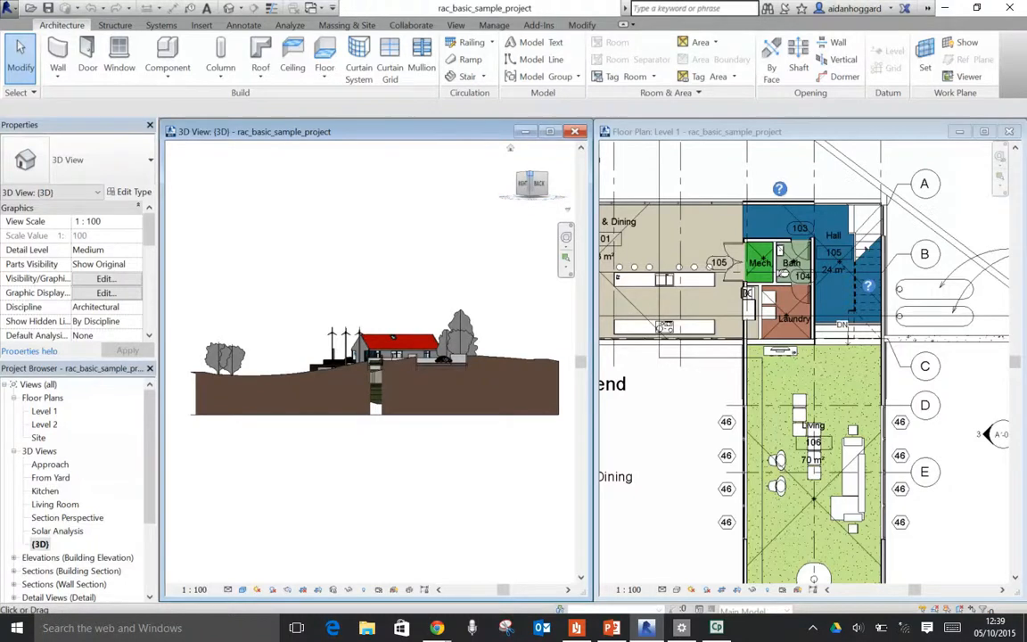
{"action": "left_click", "coordinate": [531, 177]}
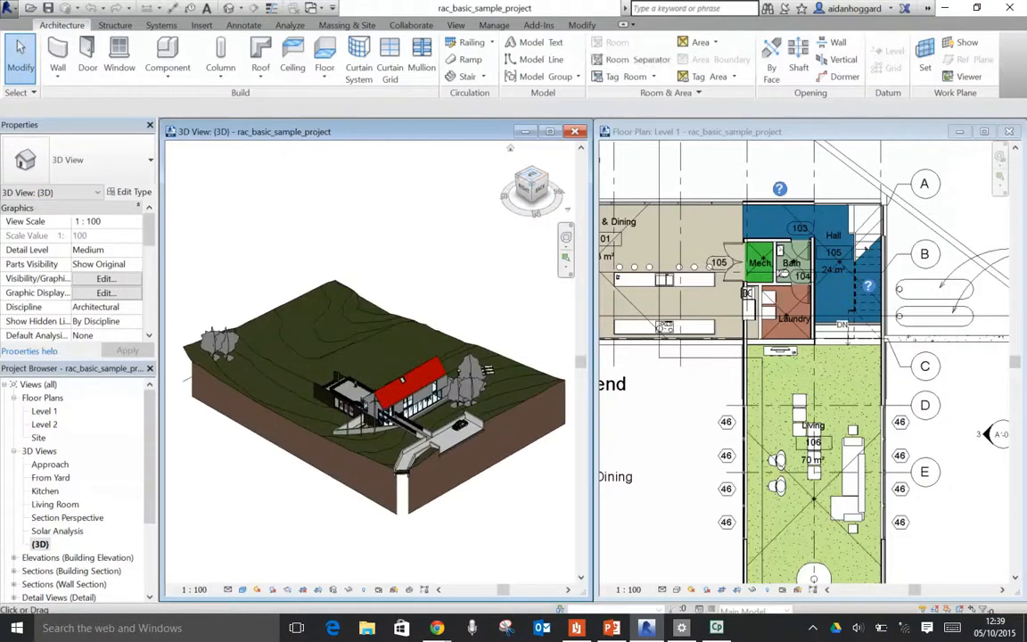
{"action": "left_click", "coordinate": [510, 147]}
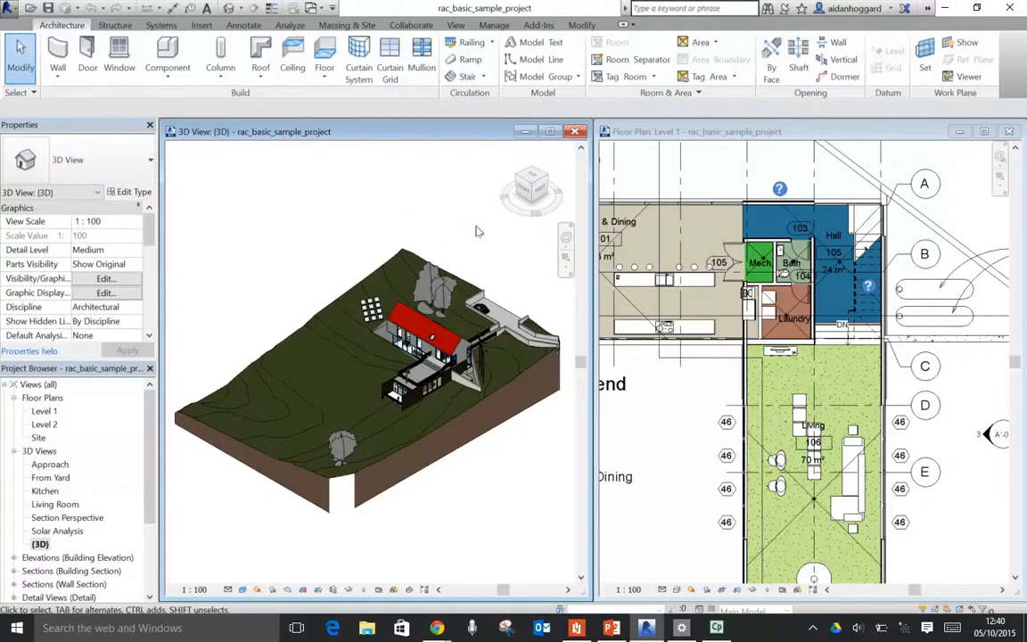
- Navigate the 3D view with the SteeringWheel's pan, zoom and orbit functions and close the wheel
{"action": "left_click", "coordinate": [566, 238]}
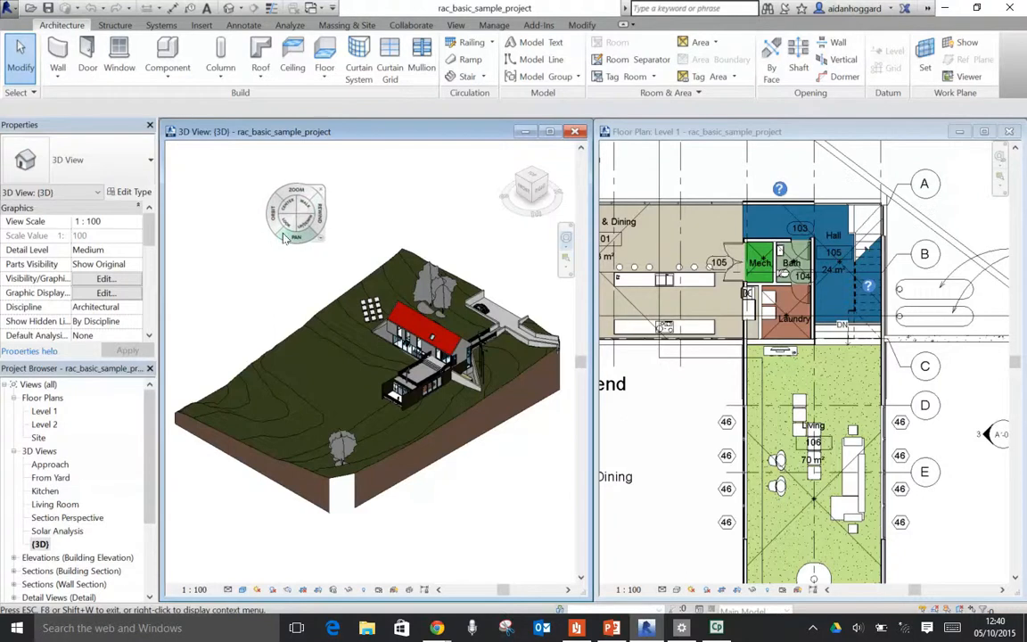
{"action": "left_click_drag", "start_coordinate": [285, 267], "coordinate": [291, 239]}
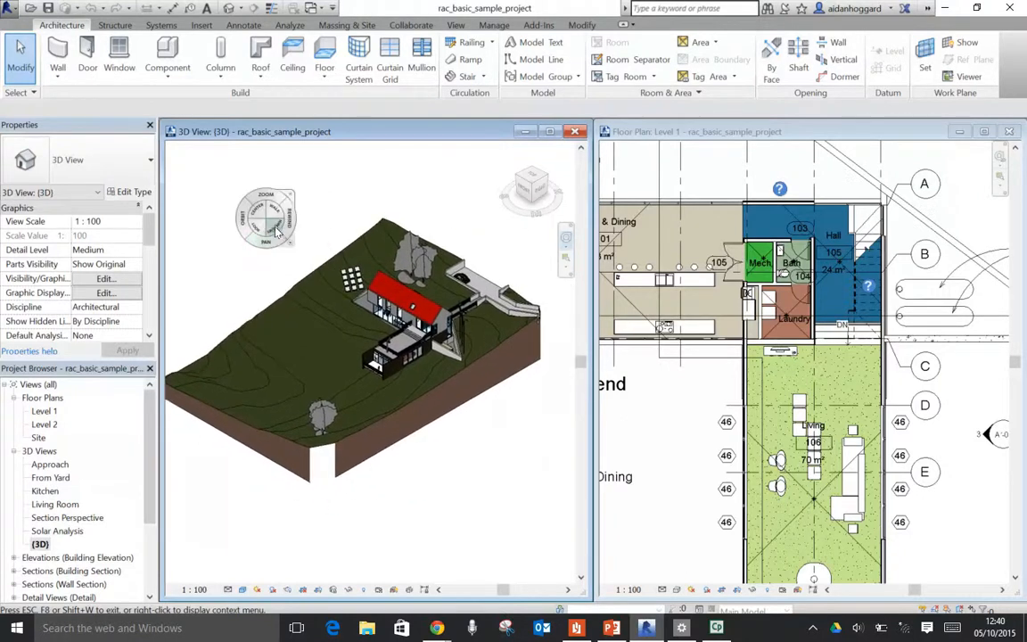
{"action": "left_click_drag", "start_coordinate": [268, 186], "coordinate": [220, 234]}
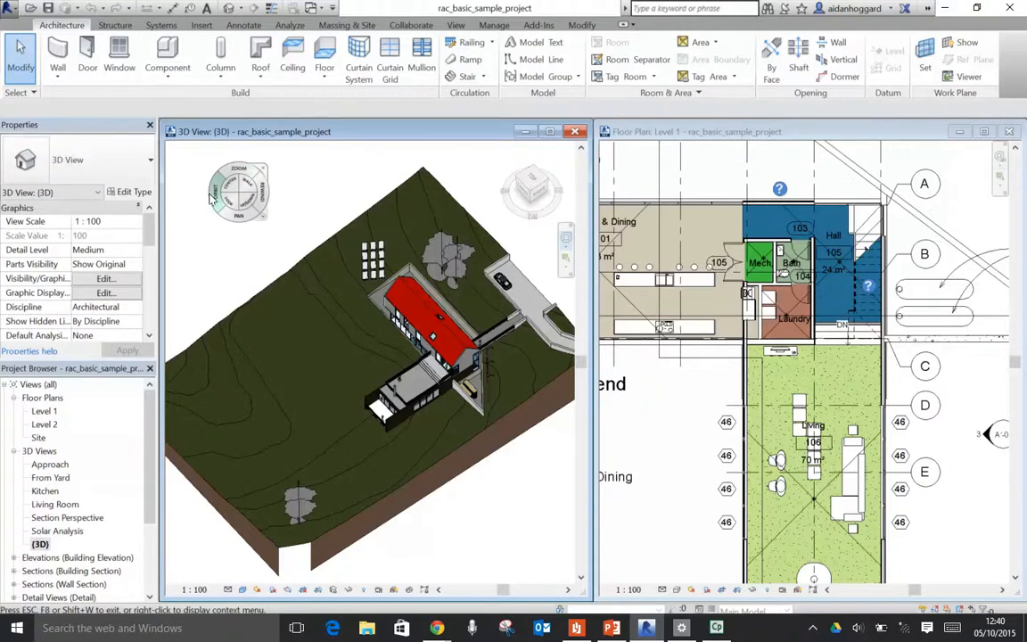
{"action": "left_click", "coordinate": [264, 166]}
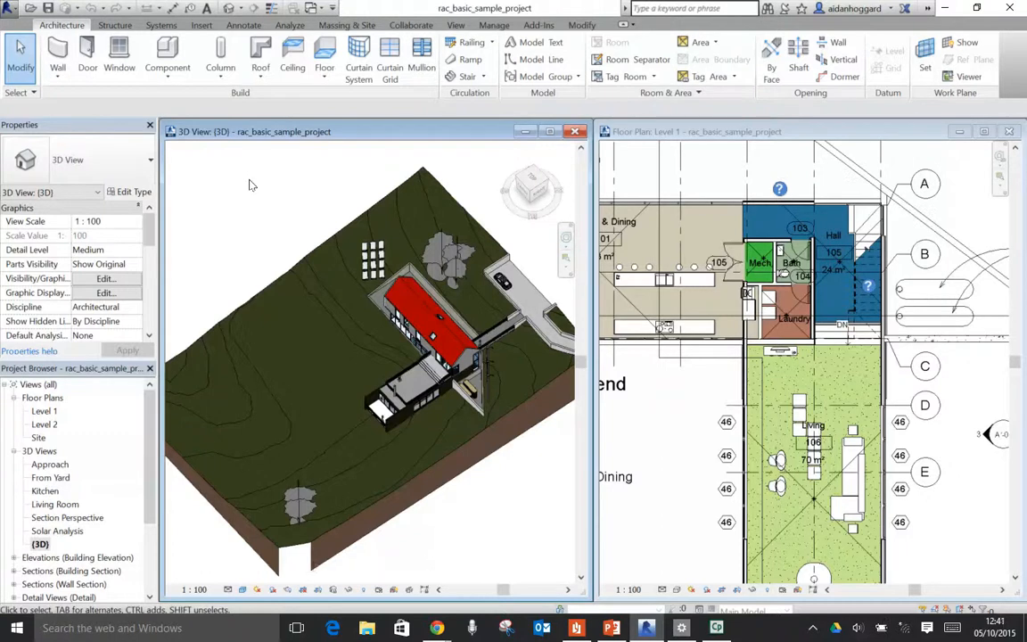
- Orbit the 3D model to a lower angle on the house and make the Level 1 floor plan the active view
{"action": "scroll", "coordinate": [292, 240], "scroll_direction": "down", "scroll_amount": 2}
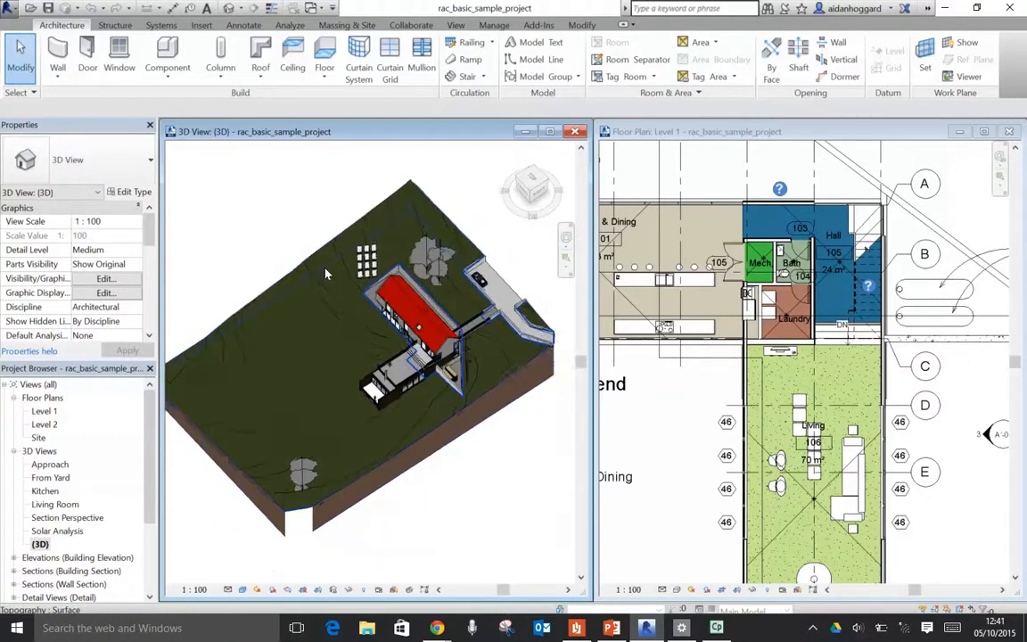
{"action": "scroll", "coordinate": [397, 361], "scroll_direction": "up", "scroll_amount": 4}
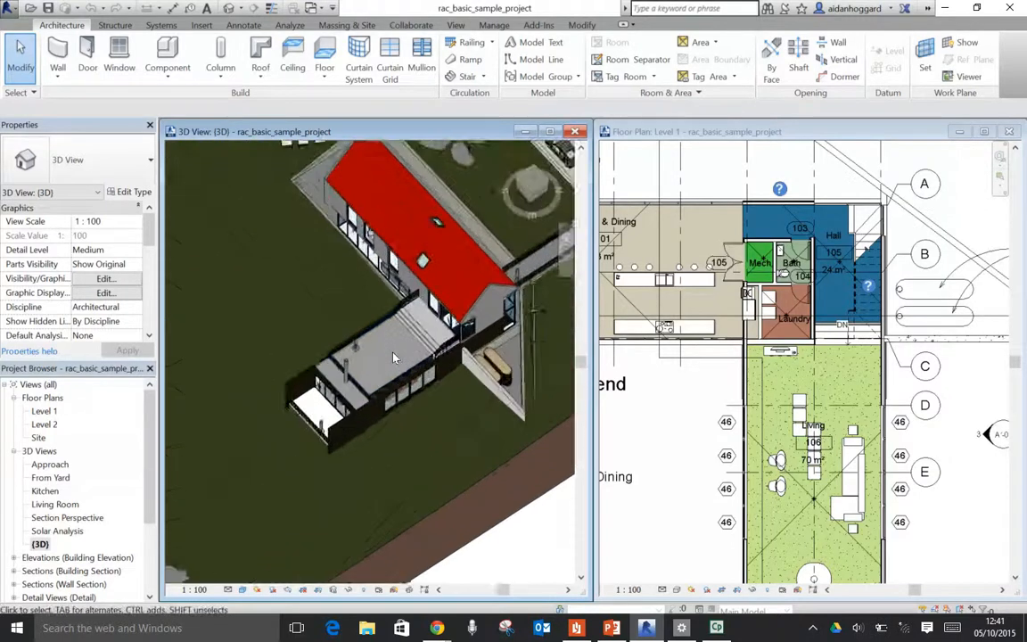
{"action": "scroll", "coordinate": [389, 356], "scroll_direction": "down", "scroll_amount": 3}
{"action": "middle_click_drag", "start_coordinate": [389, 356], "coordinate": [405, 319], "text": "shift"}
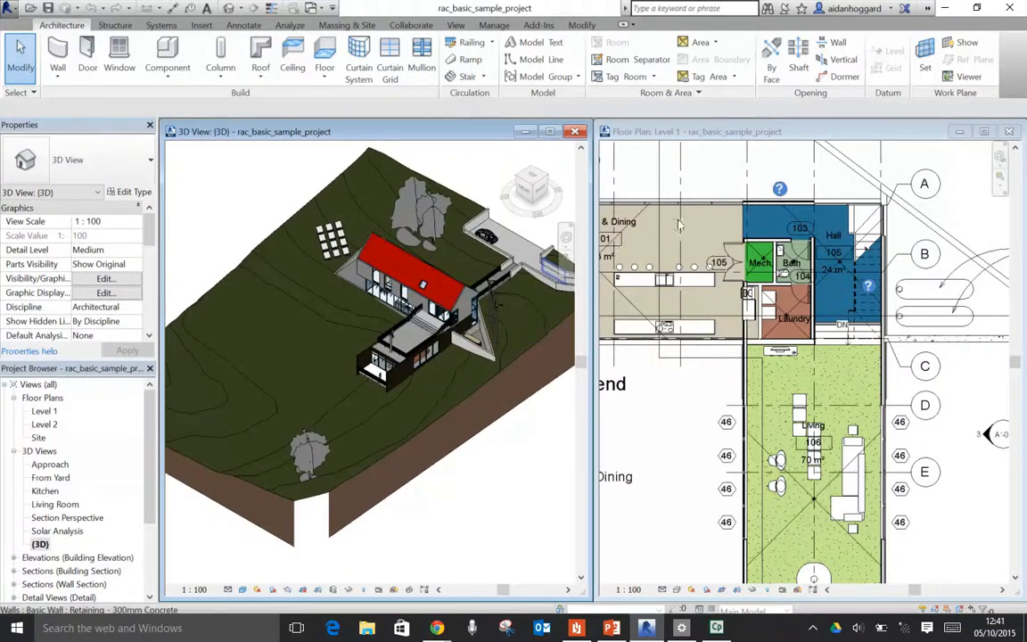
{"action": "left_click", "coordinate": [847, 134]}
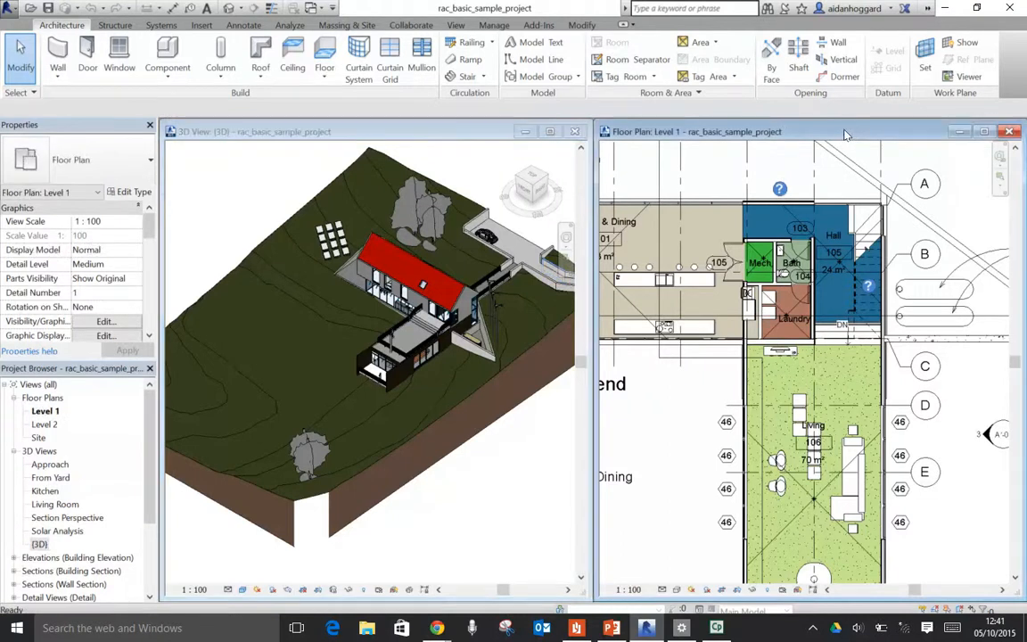
- Maximize the Level 1 floor plan window and zoom it to the full extents of the plan
{"action": "left_click", "coordinate": [985, 131]}
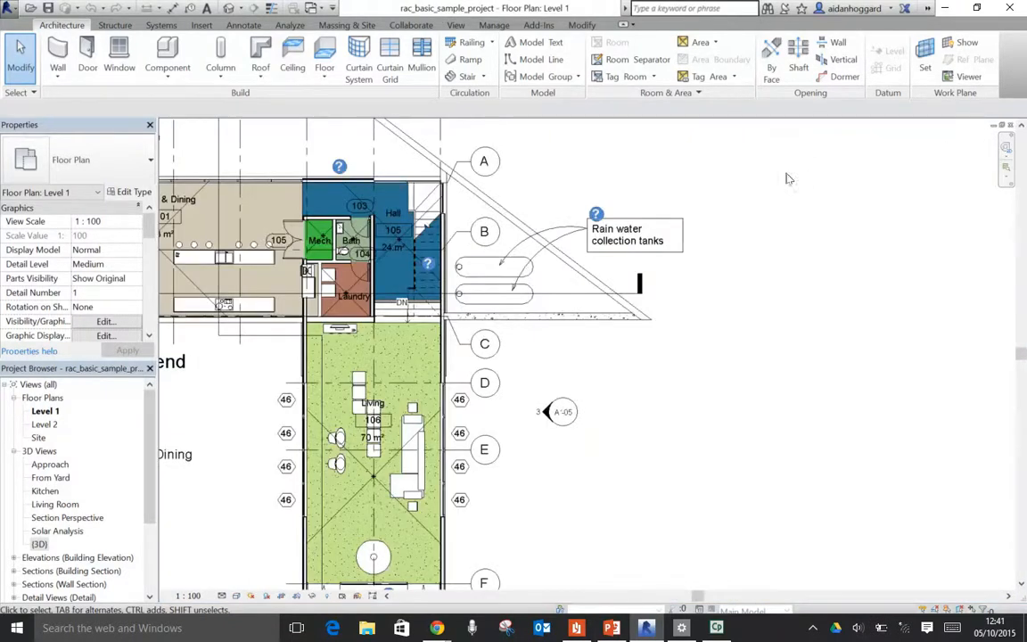
{"action": "key", "text": "z"}
{"action": "key", "text": "e"}
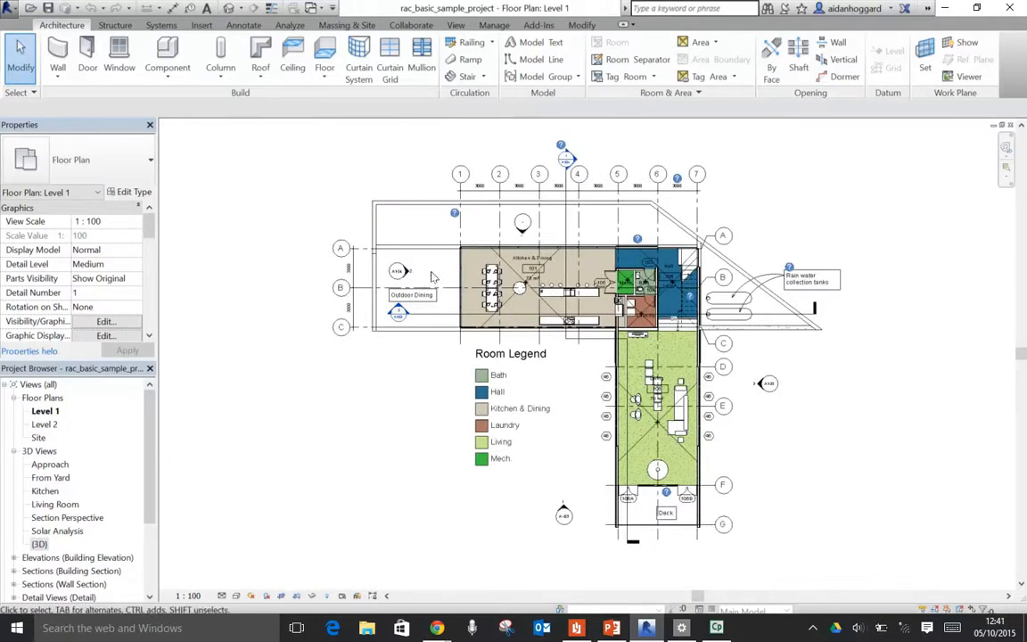
- Zoom to a region around the dining end of the Kitchen & Dining room and return to the full plan
{"action": "key", "text": "z"}
{"action": "key", "text": "r"}
{"action": "left_click_drag", "start_coordinate": [437, 225], "coordinate": [515, 314]}
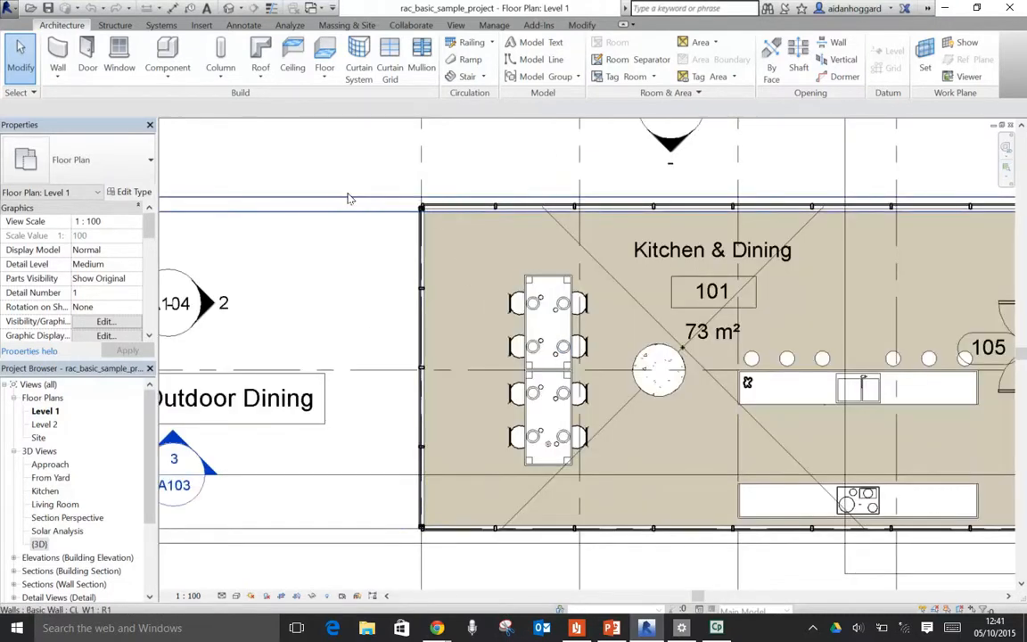
{"action": "key", "text": "a"}
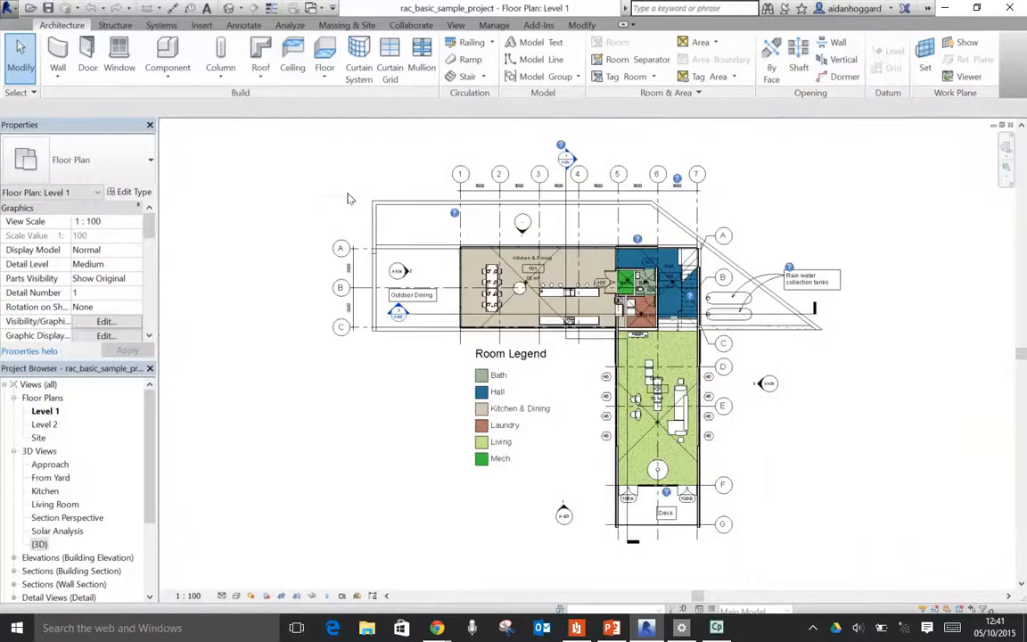
- Zoom in and out around the Living room and the kitchen cooktop on the Level 1 plan, and pan across the kitchen counters
{"action": "scroll", "coordinate": [430, 165], "scroll_direction": "up", "scroll_amount": 3}
{"action": "scroll", "coordinate": [426, 194], "scroll_direction": "down", "scroll_amount": 4}
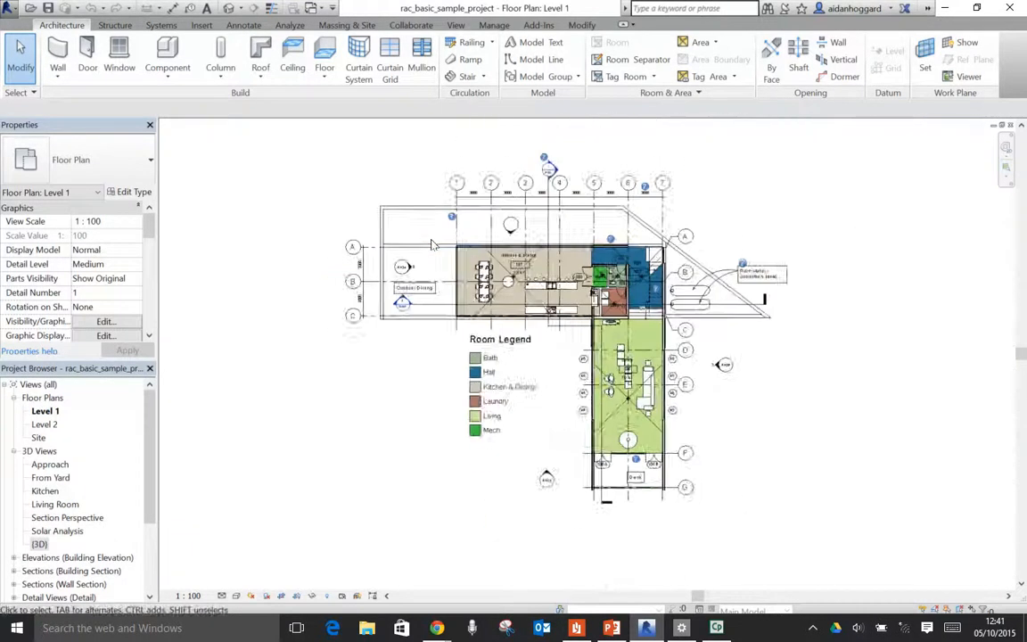
{"action": "scroll", "coordinate": [577, 336], "scroll_direction": "up", "scroll_amount": 5}
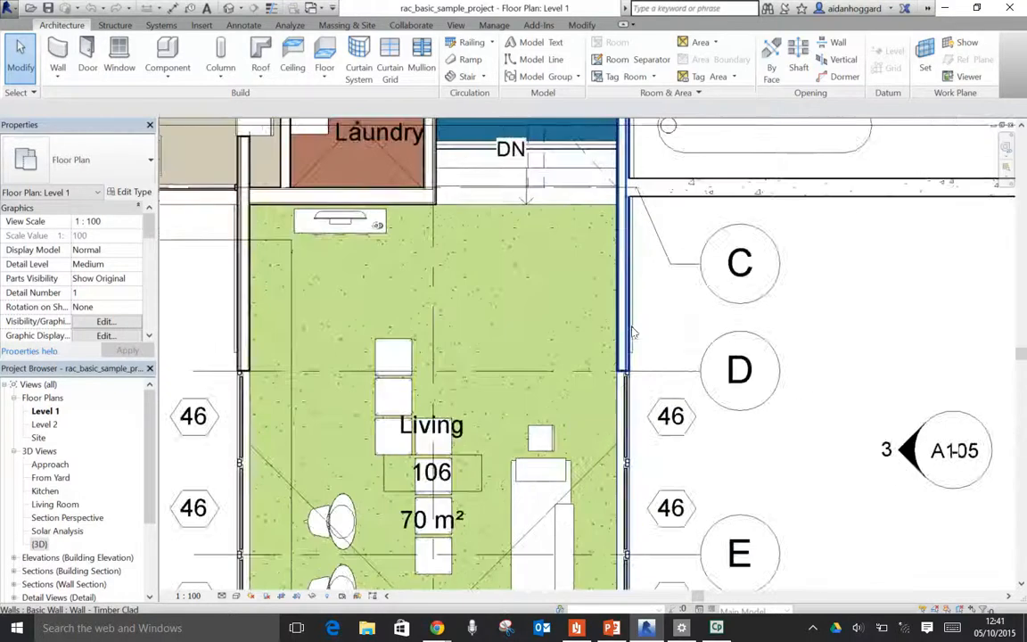
{"action": "scroll", "coordinate": [375, 241], "scroll_direction": "up", "scroll_amount": 6}
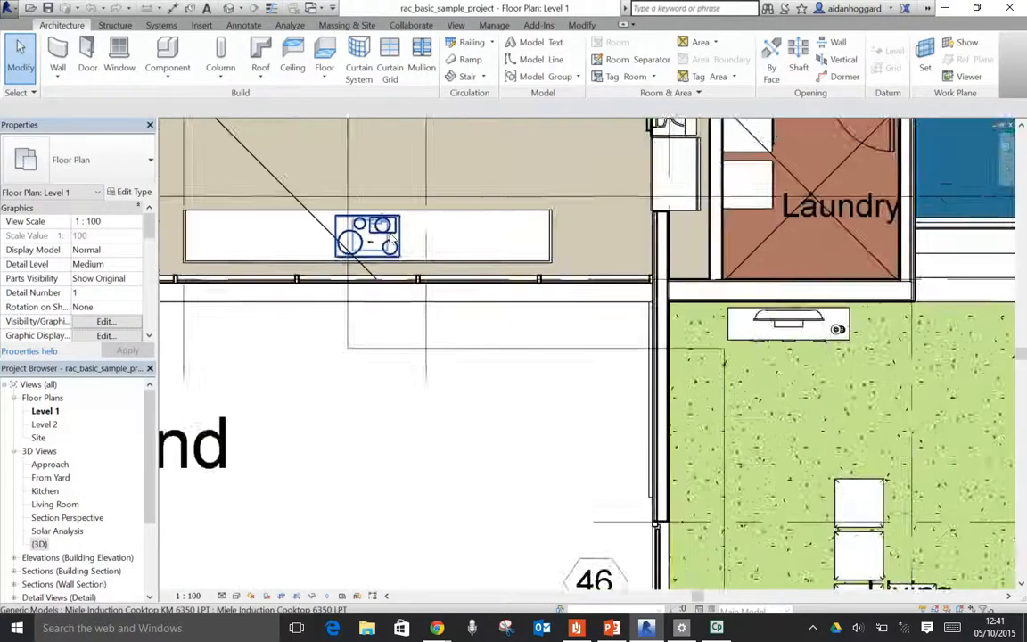
{"action": "scroll", "coordinate": [377, 233], "scroll_direction": "down", "scroll_amount": 4}
{"action": "scroll", "coordinate": [374, 236], "scroll_direction": "up", "scroll_amount": 4}
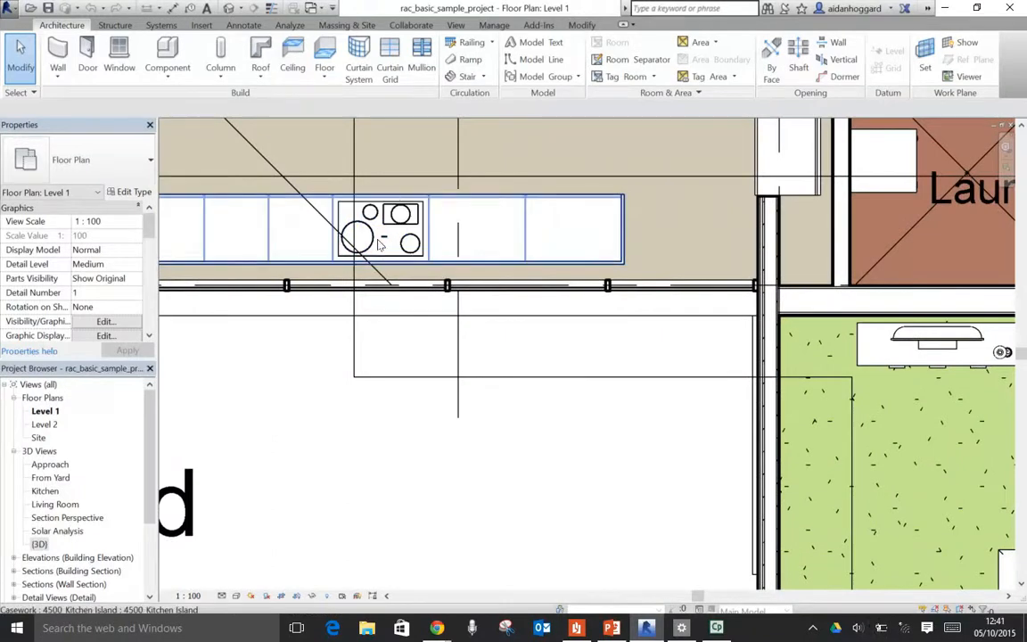
{"action": "scroll", "coordinate": [397, 241], "scroll_direction": "down", "scroll_amount": 1}
{"action": "scroll", "coordinate": [395, 240], "scroll_direction": "down", "scroll_amount": 3}
{"action": "scroll", "coordinate": [393, 239], "scroll_direction": "up", "scroll_amount": 2}
{"action": "middle_click_drag", "start_coordinate": [458, 274], "coordinate": [622, 395]}
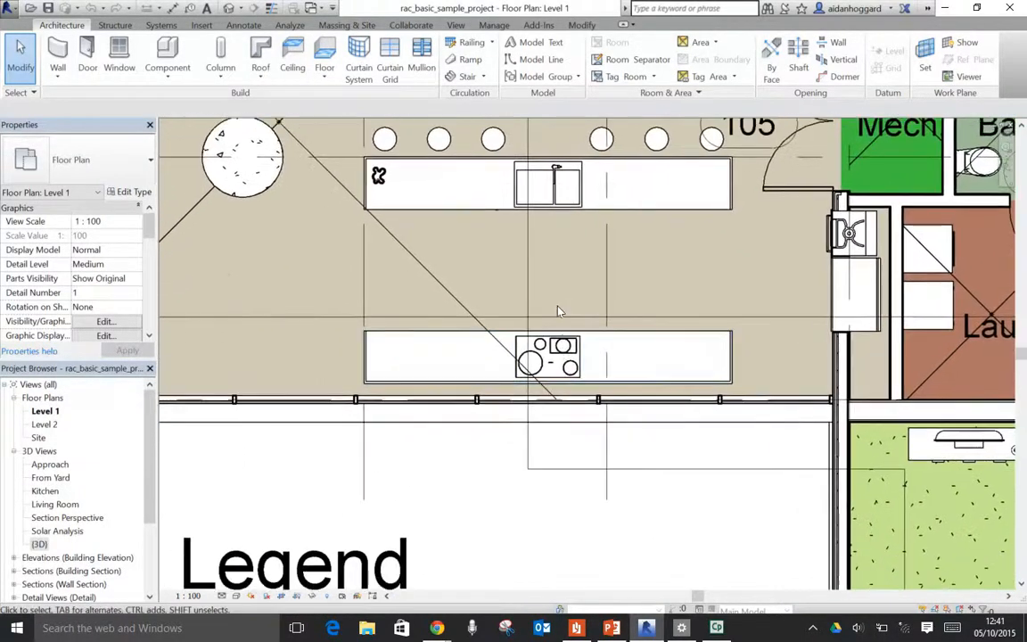
- Zoom out to the whole Level 1 plan, then zoom and pan around the Kitchen & Dining area and return to the overview
{"action": "scroll", "coordinate": [559, 311], "scroll_direction": "down", "scroll_amount": 2}
{"action": "scroll", "coordinate": [559, 310], "scroll_direction": "down", "scroll_amount": 4}
{"action": "scroll", "coordinate": [427, 373], "scroll_direction": "up", "scroll_amount": 1}
{"action": "scroll", "coordinate": [427, 373], "scroll_direction": "down", "scroll_amount": 1}
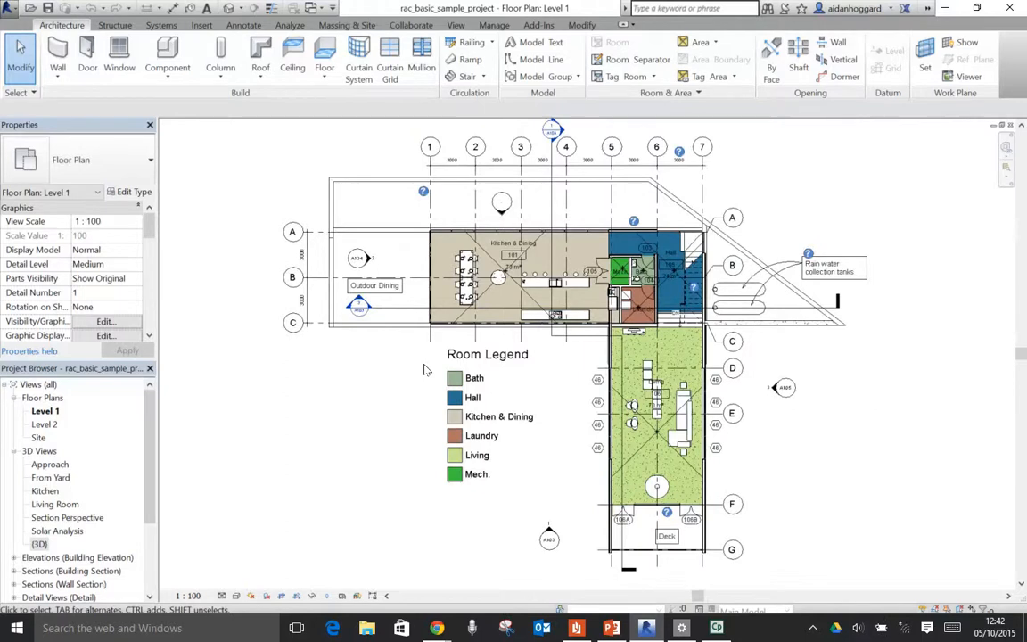
{"action": "scroll", "coordinate": [430, 366], "scroll_direction": "up", "scroll_amount": 3}
{"action": "middle_click_drag", "start_coordinate": [571, 253], "coordinate": [400, 262]}
{"action": "scroll", "coordinate": [398, 260], "scroll_direction": "down", "scroll_amount": 6}
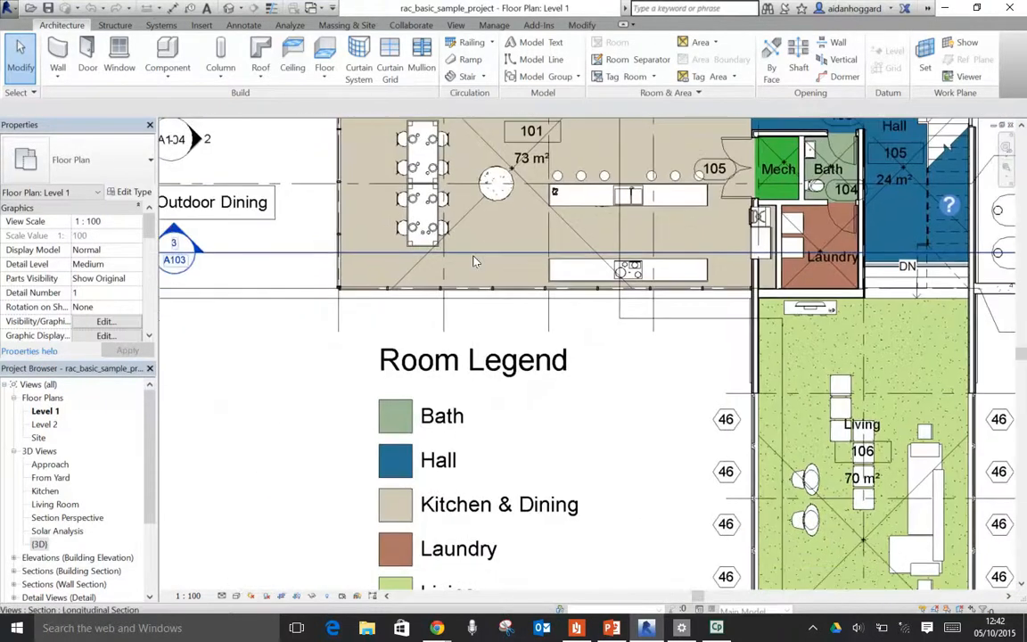
{"action": "scroll", "coordinate": [447, 277], "scroll_direction": "down", "scroll_amount": 2}
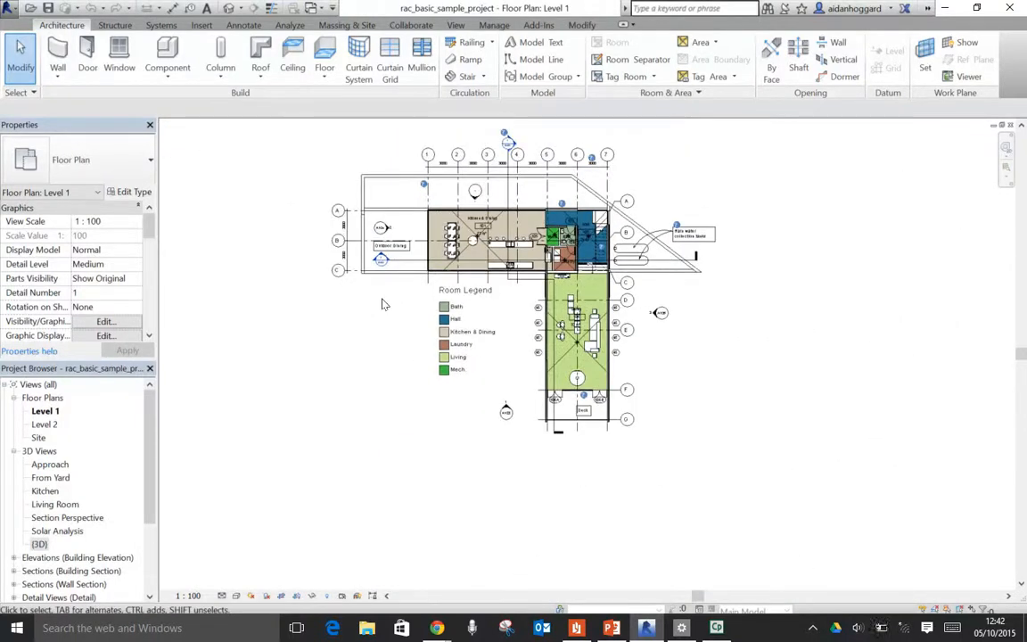
- Tile the Level 1 floor plan beside the 3D view and zoom the plan to fit its window
{"action": "key", "text": "w"}
{"action": "key", "text": "t"}
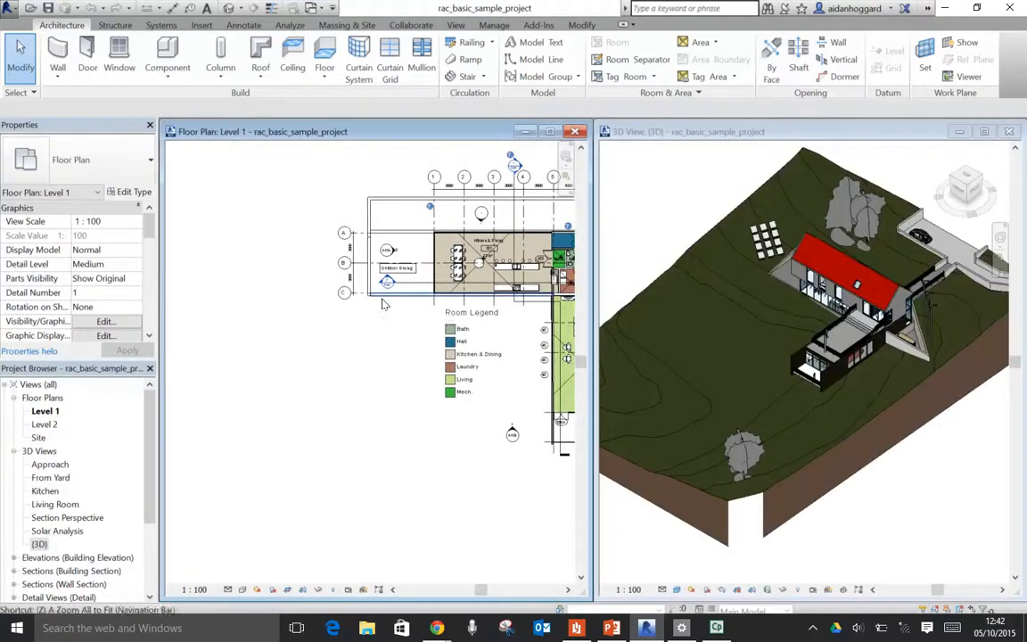
{"action": "key", "text": "z"}
{"action": "key", "text": "f"}
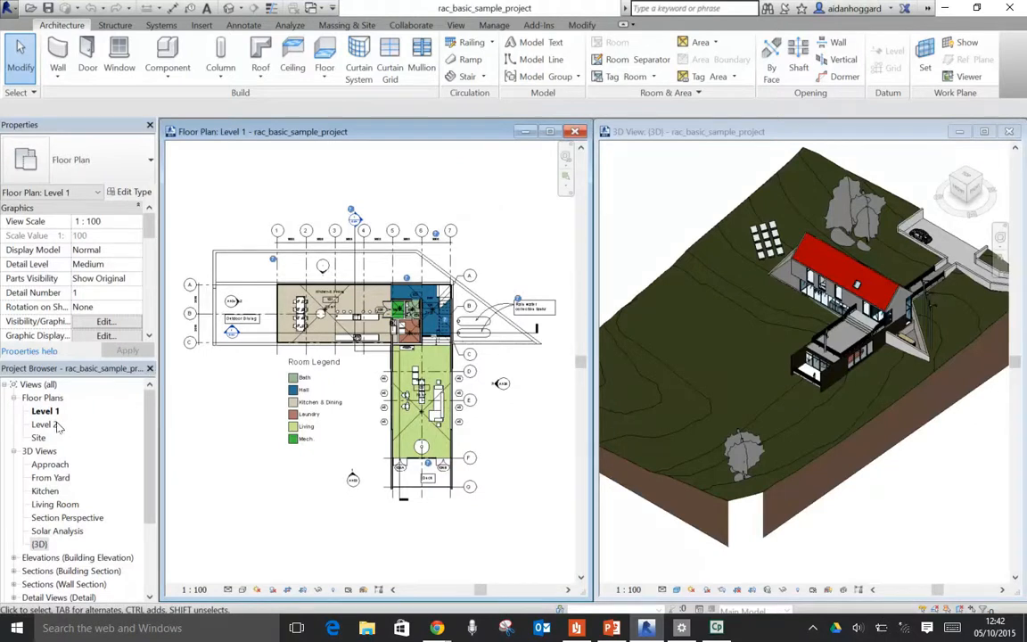
- Open the Building Section view and the East elevation from the project's list of views
{"action": "left_click", "coordinate": [13, 571]}
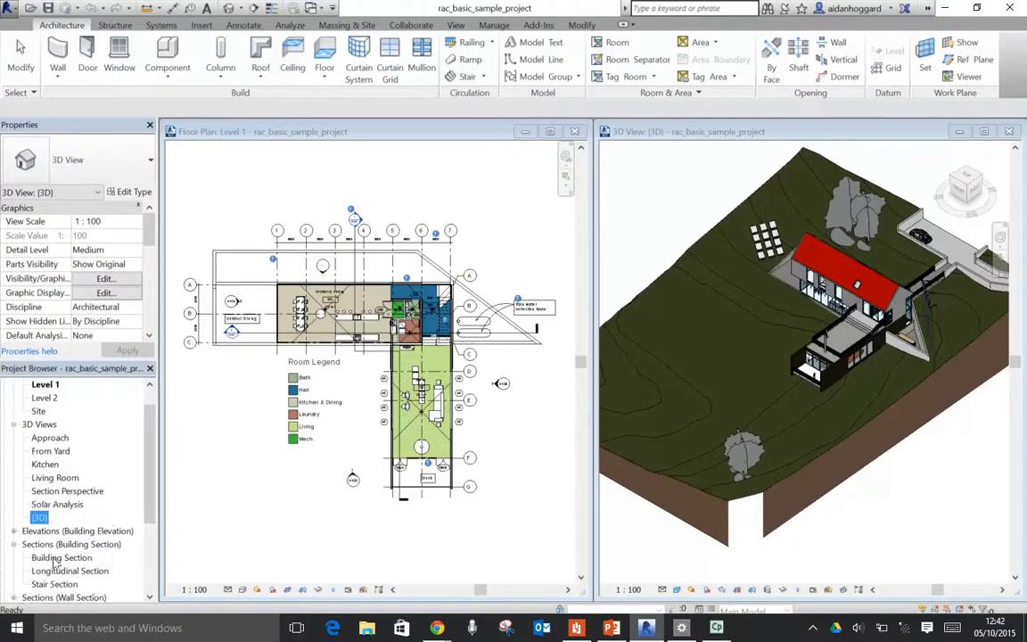
{"action": "double_click", "coordinate": [55, 559]}
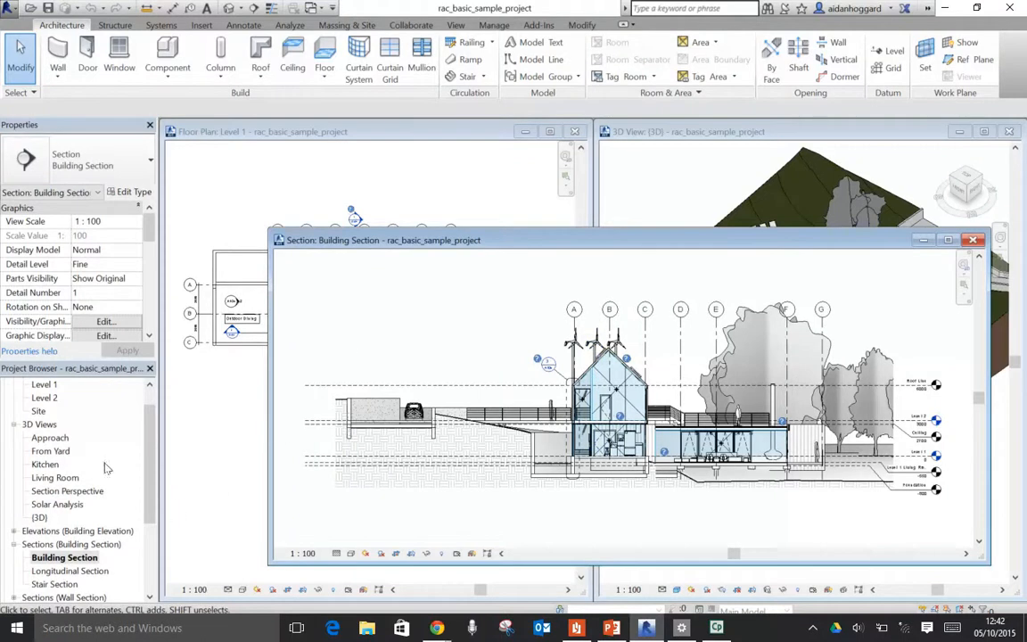
{"action": "left_click", "coordinate": [14, 530]}
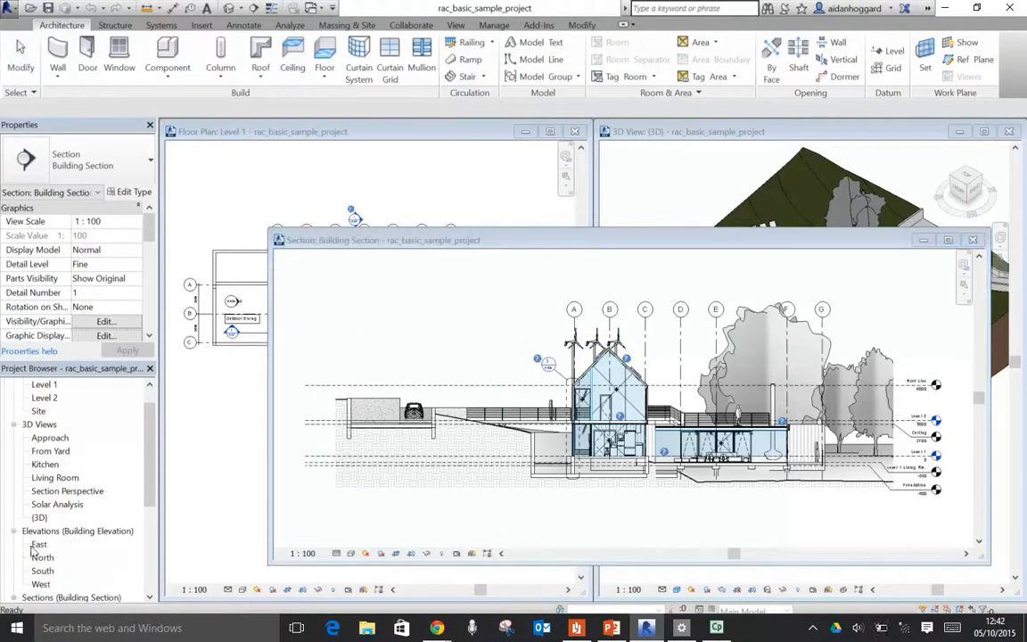
{"action": "double_click", "coordinate": [37, 545]}
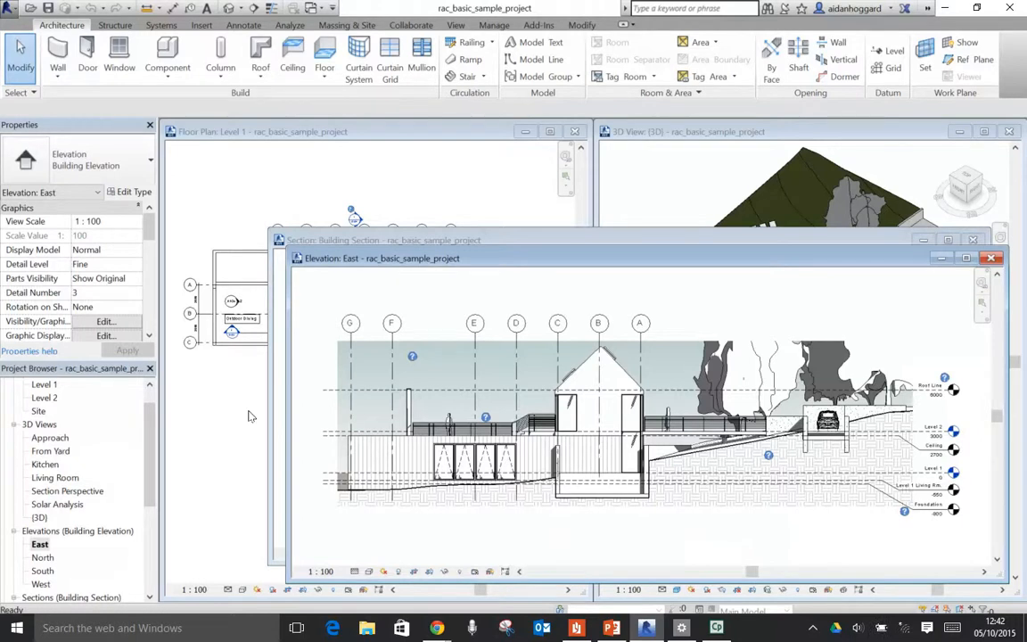
- Tile the four open view windows and zoom all of them to fit
{"action": "key", "text": "w"}
{"action": "key", "text": "t"}
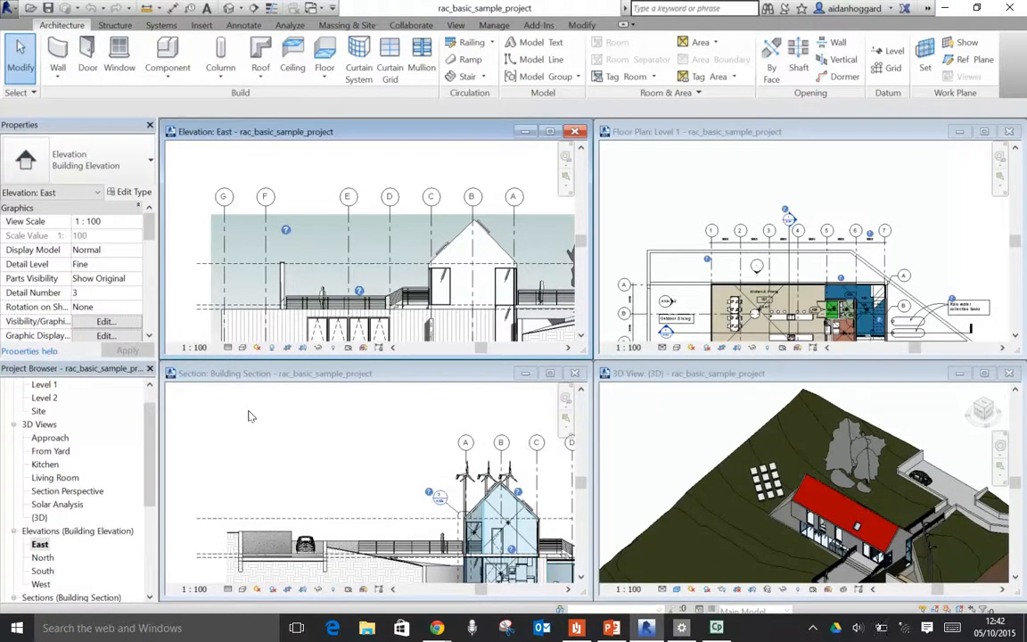
{"action": "key", "text": "z"}
{"action": "key", "text": "a"}
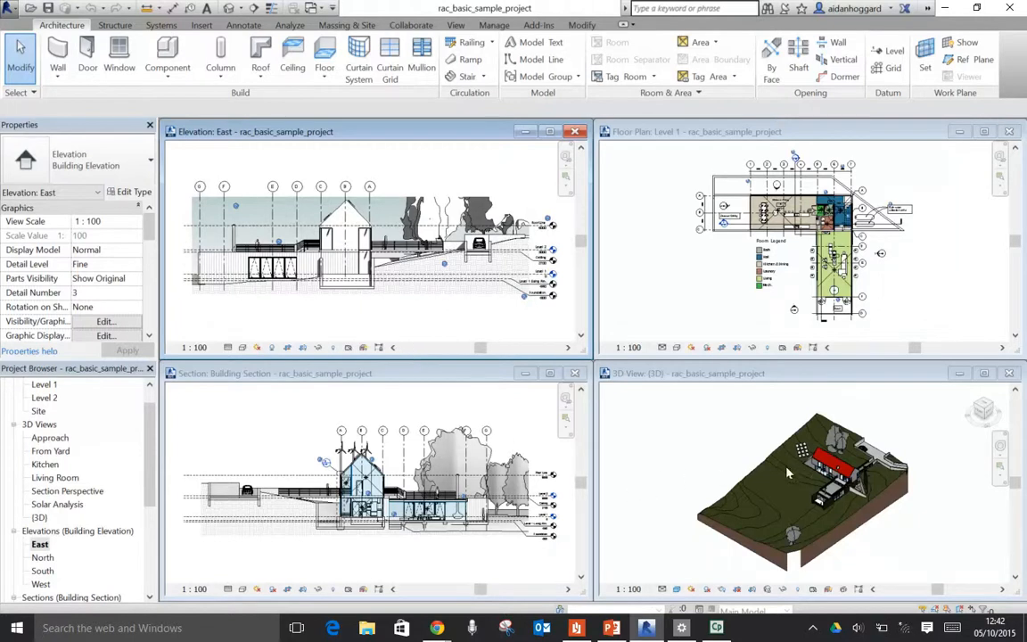
- Close the {3D} view and retile the three remaining view windows
{"action": "left_click", "coordinate": [1007, 374]}
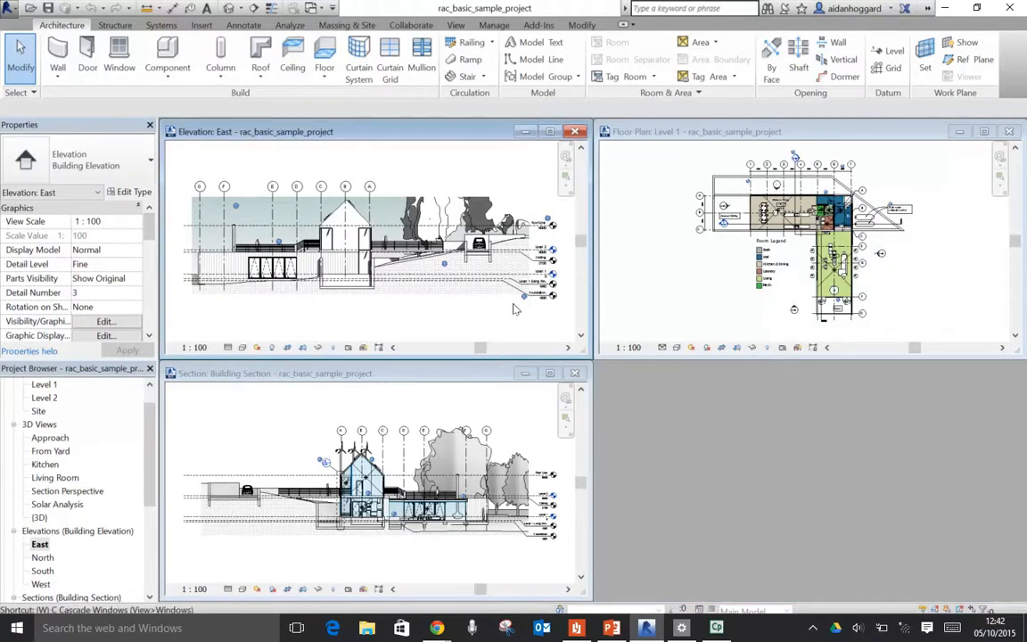
{"action": "key", "text": "w"}
{"action": "key", "text": "t"}
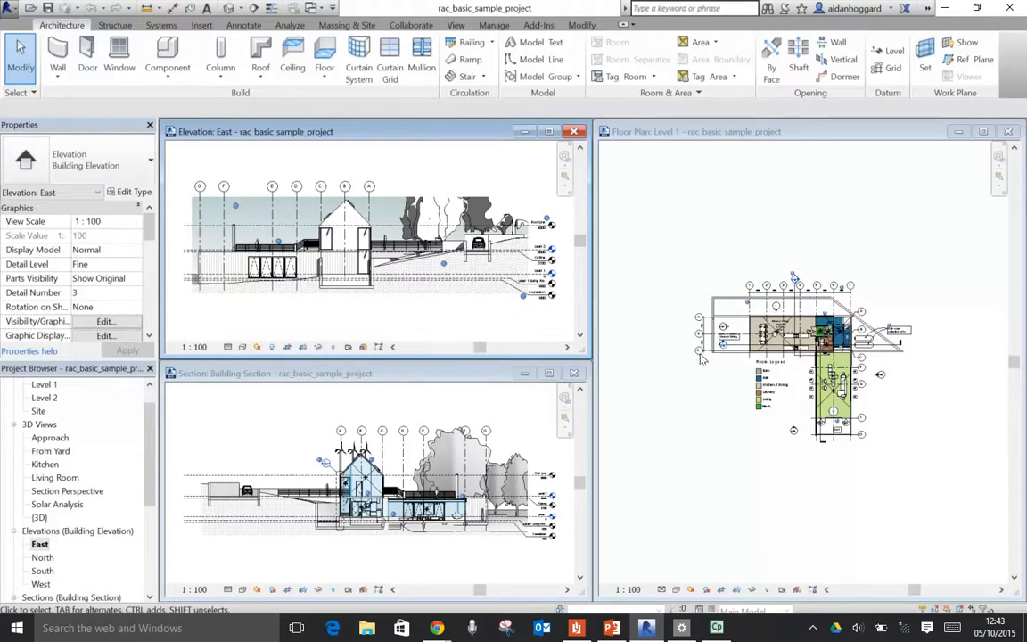
- Move the East elevation, Building Section and Level 1 windows to new positions and tile them again with Level 1 active
{"action": "left_click_drag", "start_coordinate": [490, 138], "coordinate": [867, 345]}
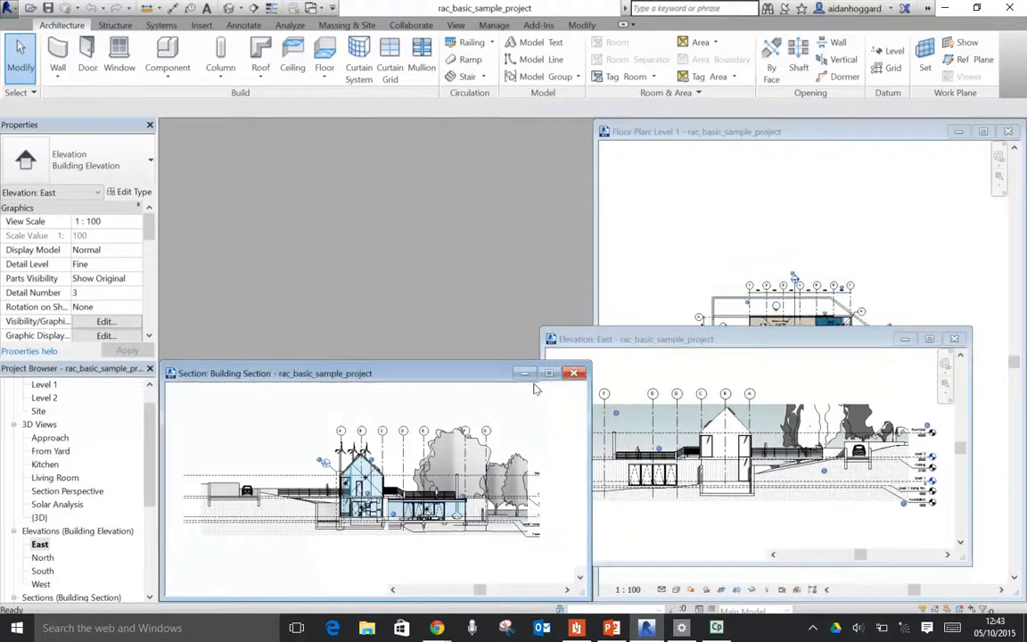
{"action": "left_click_drag", "start_coordinate": [461, 374], "coordinate": [457, 134]}
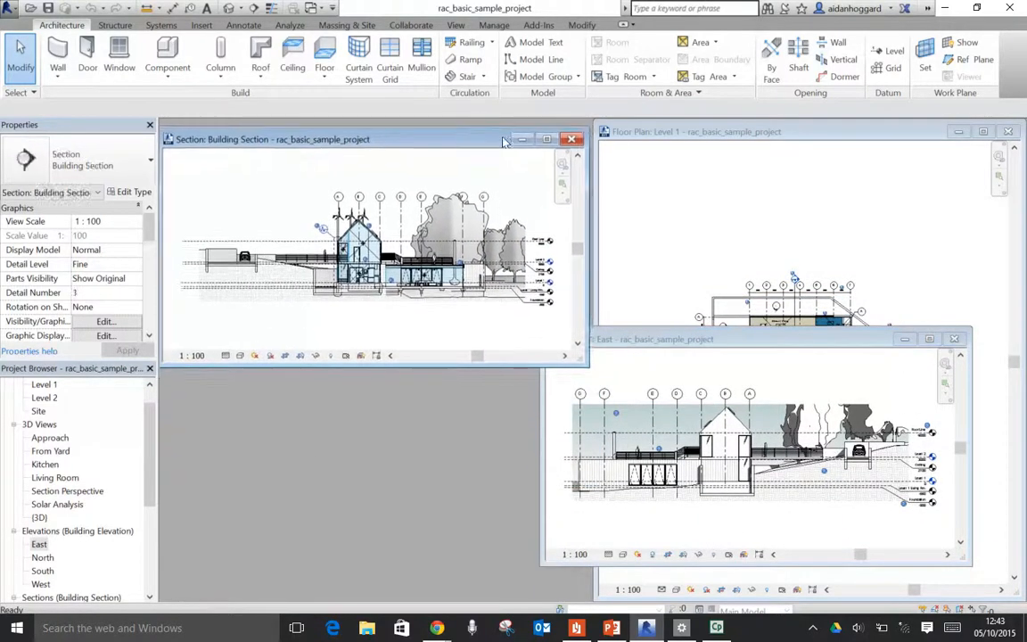
{"action": "left_click", "coordinate": [665, 154]}
{"action": "left_click_drag", "start_coordinate": [664, 135], "coordinate": [272, 347]}
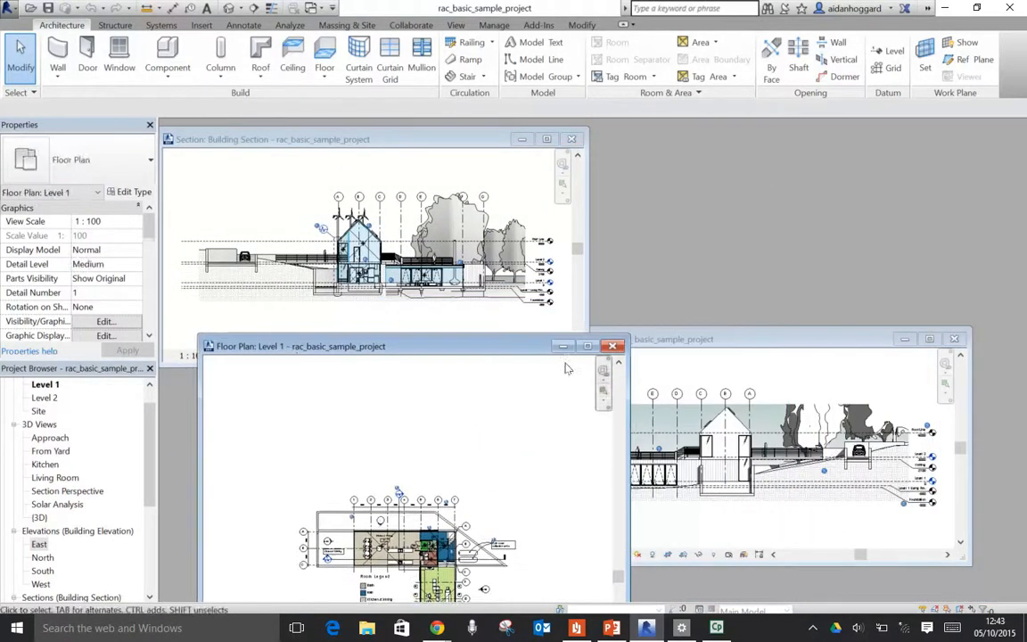
{"action": "left_click_drag", "start_coordinate": [678, 340], "coordinate": [679, 122]}
{"action": "left_click_drag", "start_coordinate": [456, 346], "coordinate": [403, 408]}
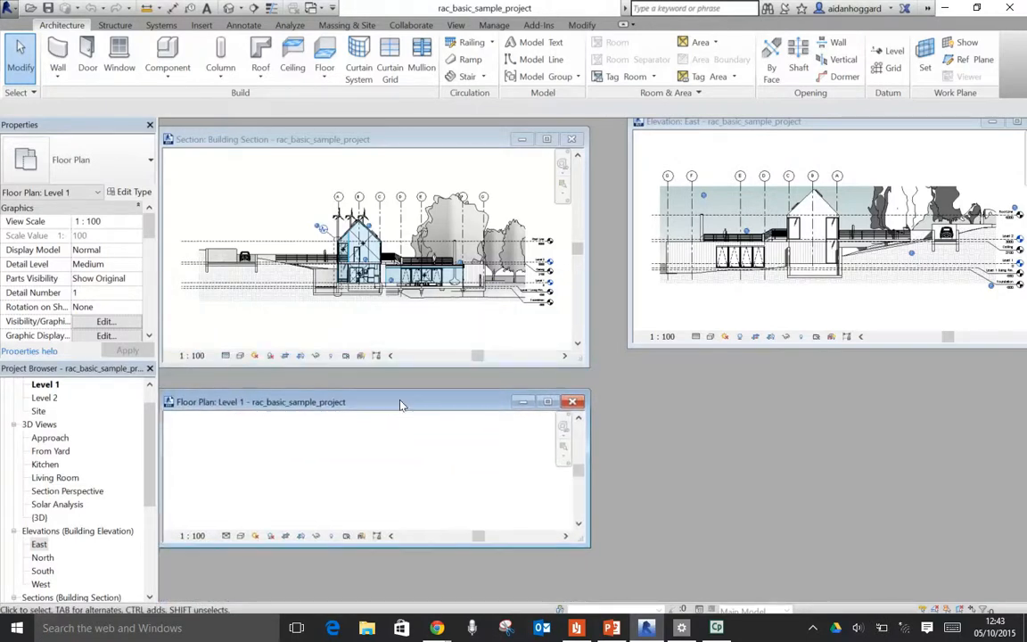
{"action": "key", "text": "w"}
{"action": "key", "text": "t"}
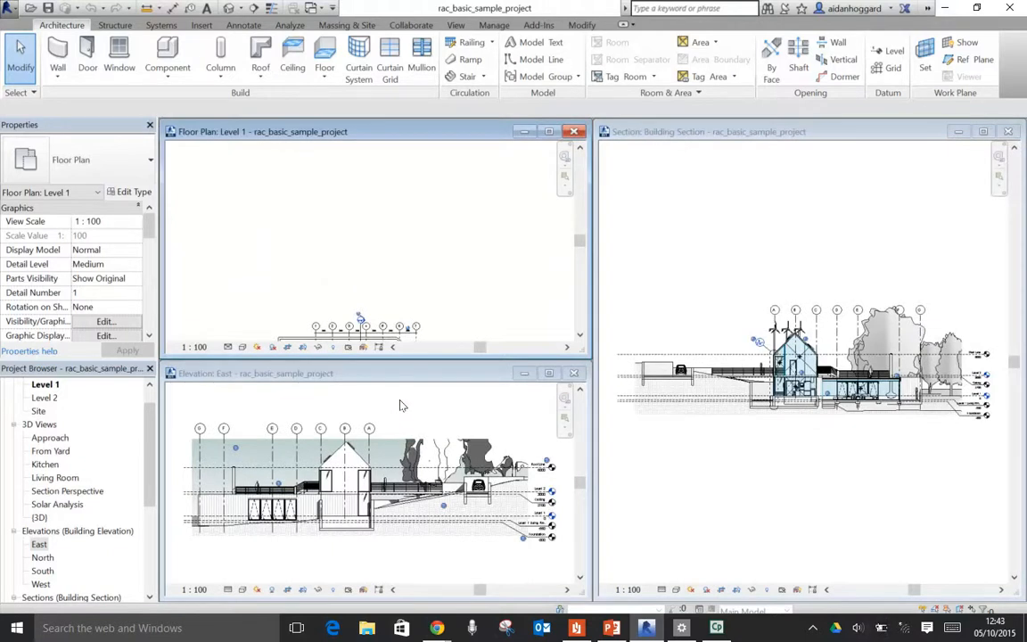
- Open the Approach, From Yard and Kitchen perspective 3D views
{"action": "double_click", "coordinate": [51, 438]}
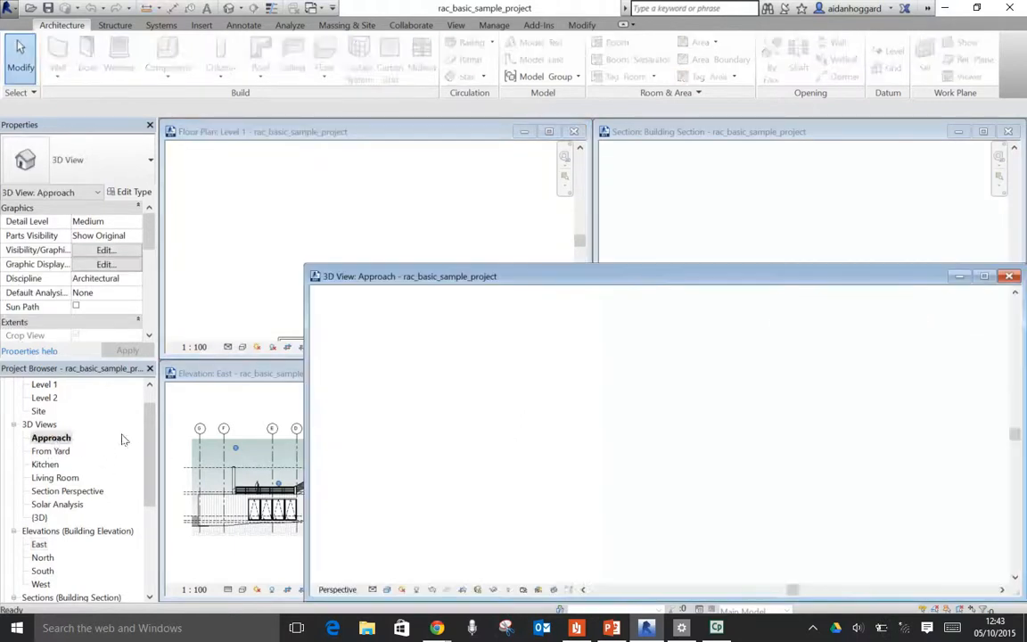
{"action": "double_click", "coordinate": [51, 451]}
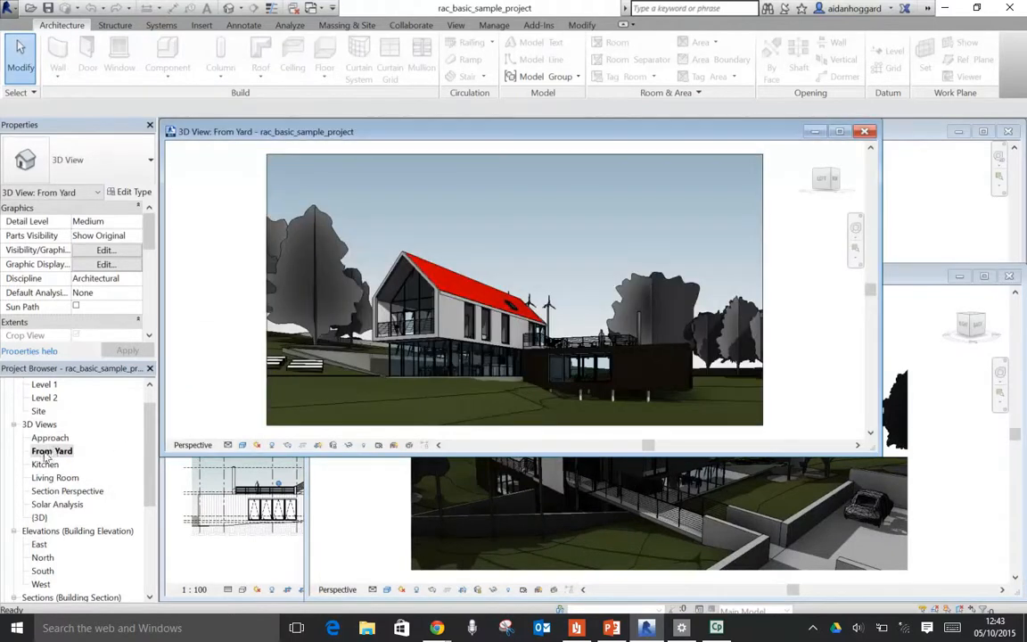
{"action": "double_click", "coordinate": [45, 464]}
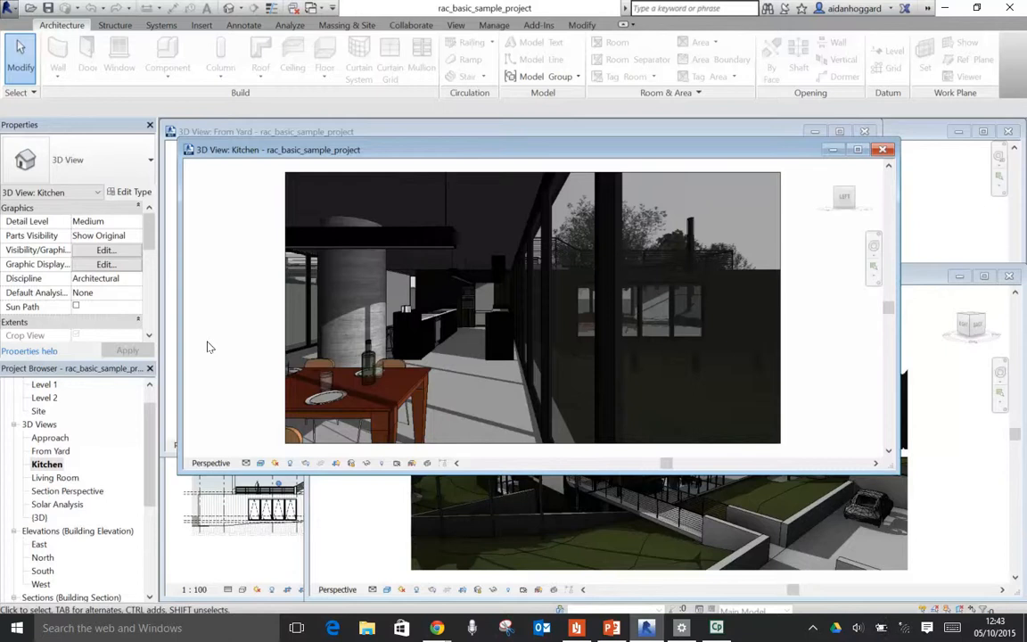
- Switch to the open East elevation window, and minimize both it and the Kitchen 3D view
{"action": "left_click", "coordinate": [319, 9]}
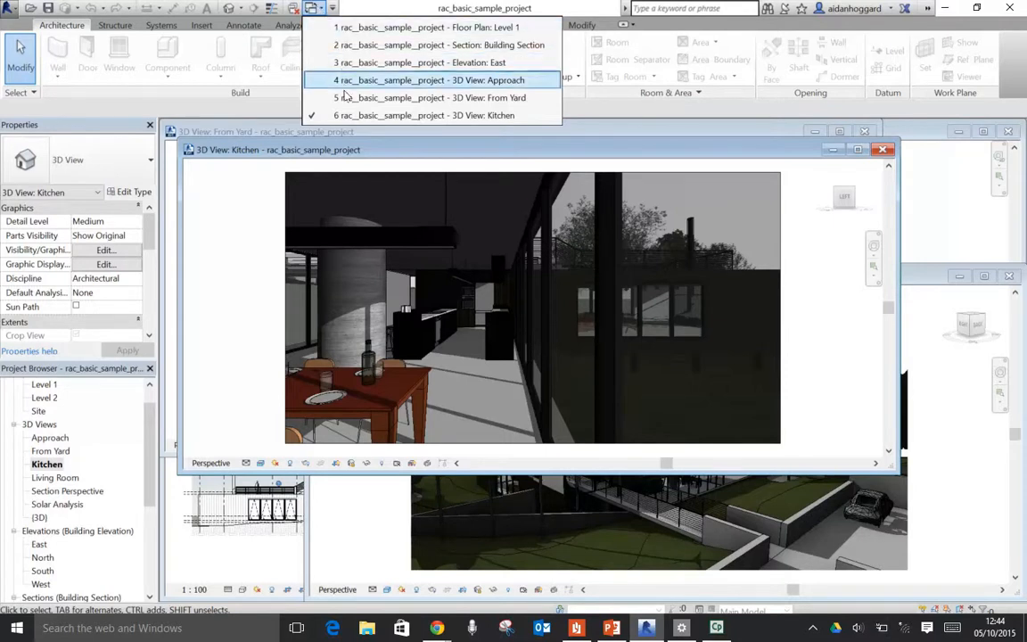
{"action": "left_click", "coordinate": [379, 60]}
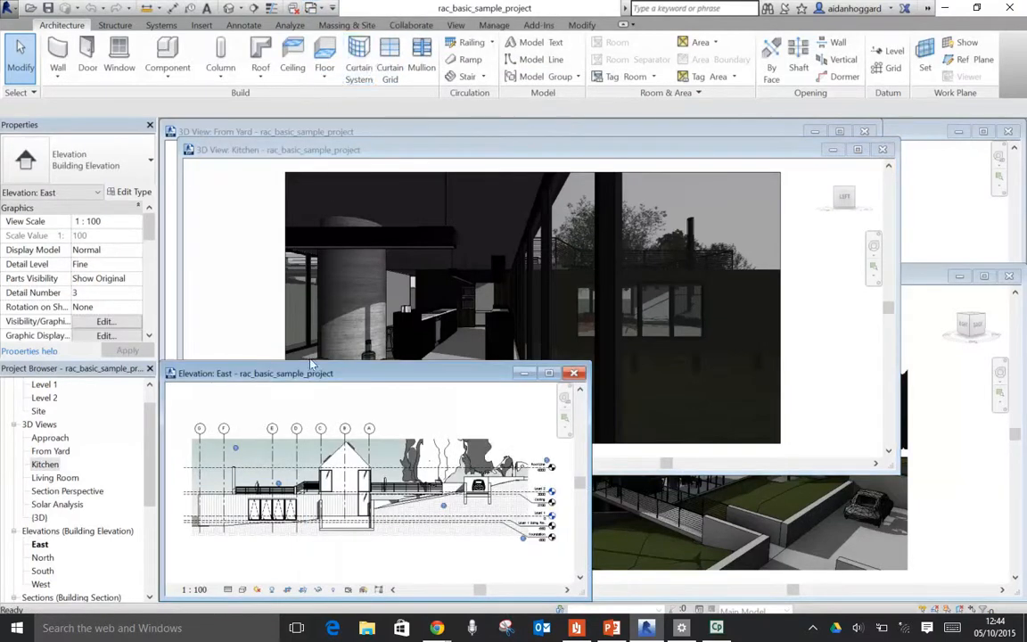
{"action": "left_click", "coordinate": [526, 372]}
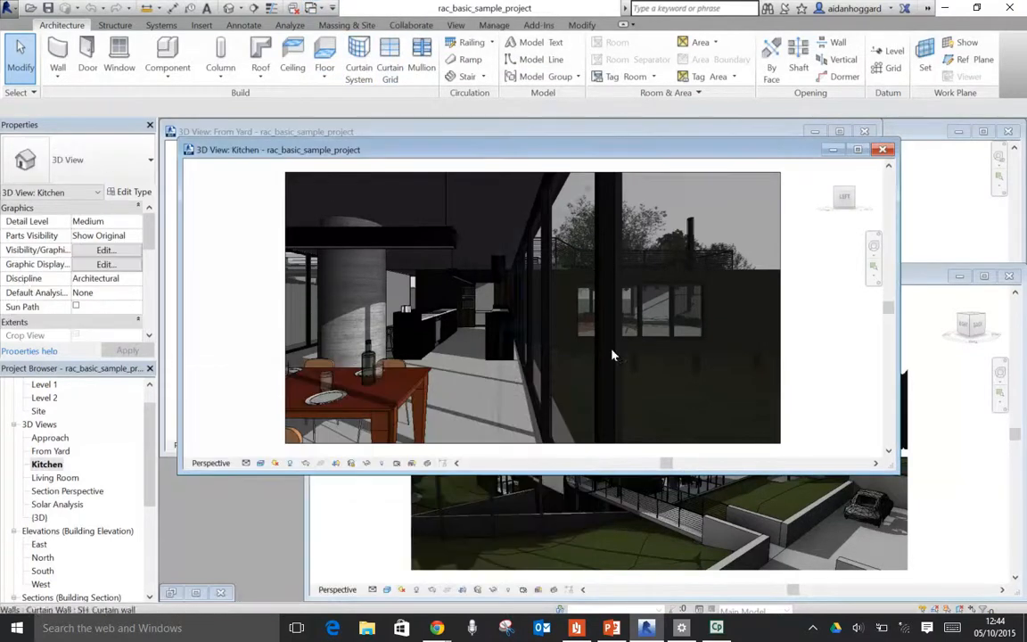
{"action": "left_click", "coordinate": [833, 149]}
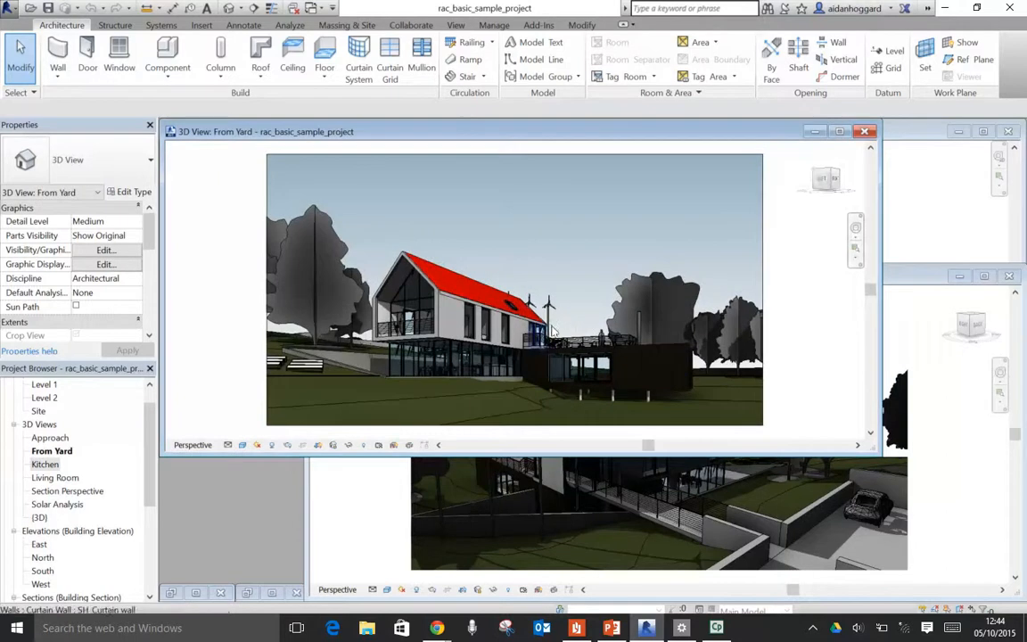
- Tile the From Yard, Approach, Level 1 and Building Section windows and zoom all of them to fit
{"action": "key", "text": "w"}
{"action": "key", "text": "t"}
{"action": "key", "text": "z"}
{"action": "key", "text": "a"}
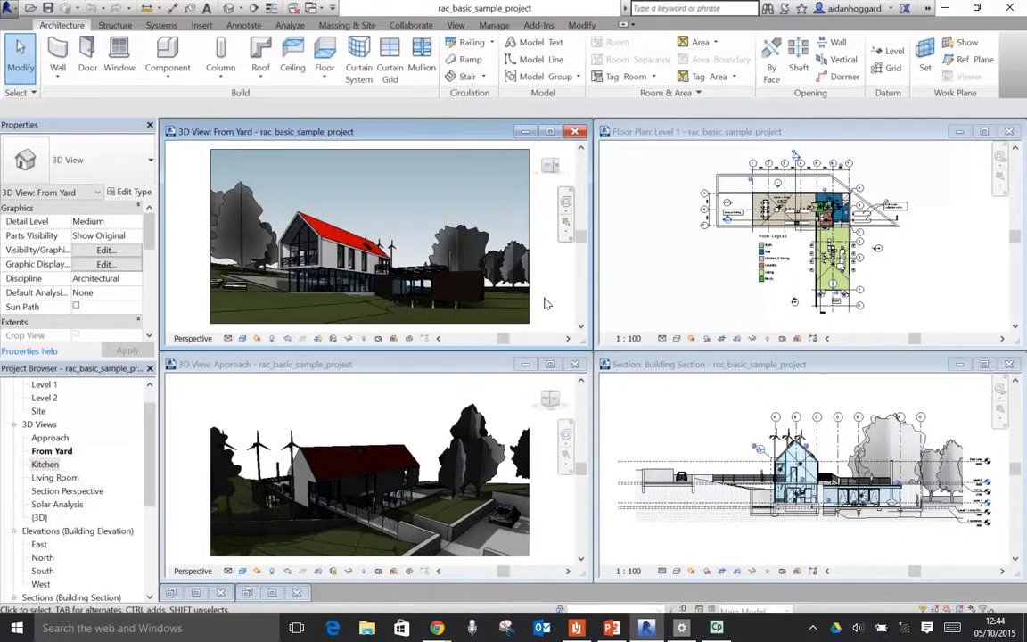
- Open the Solar Analysis 3D view and the North elevation, and minimize both windows
{"action": "double_click", "coordinate": [55, 504]}
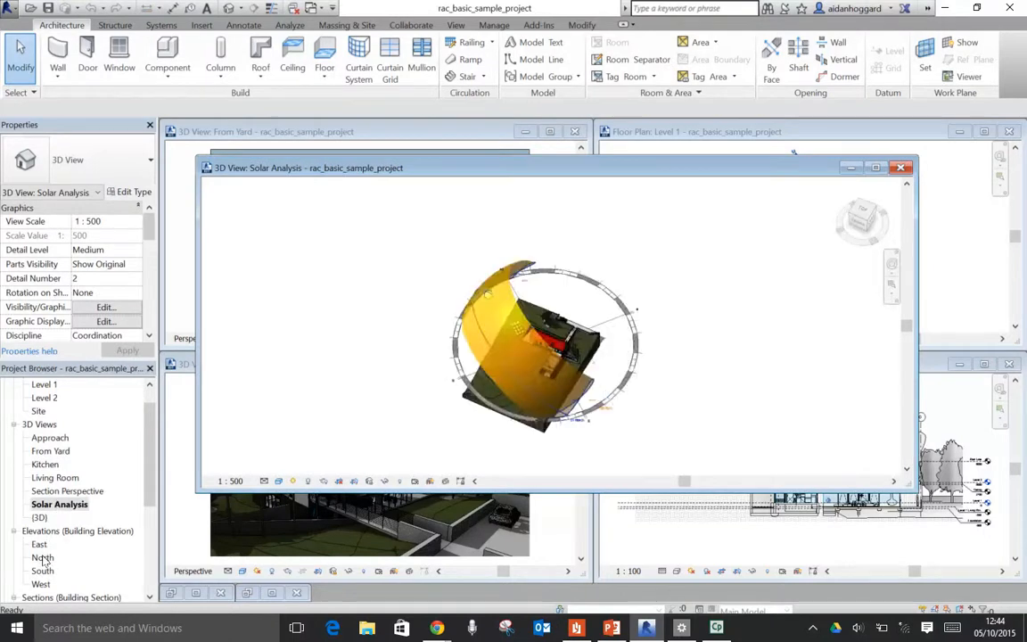
{"action": "double_click", "coordinate": [42, 558]}
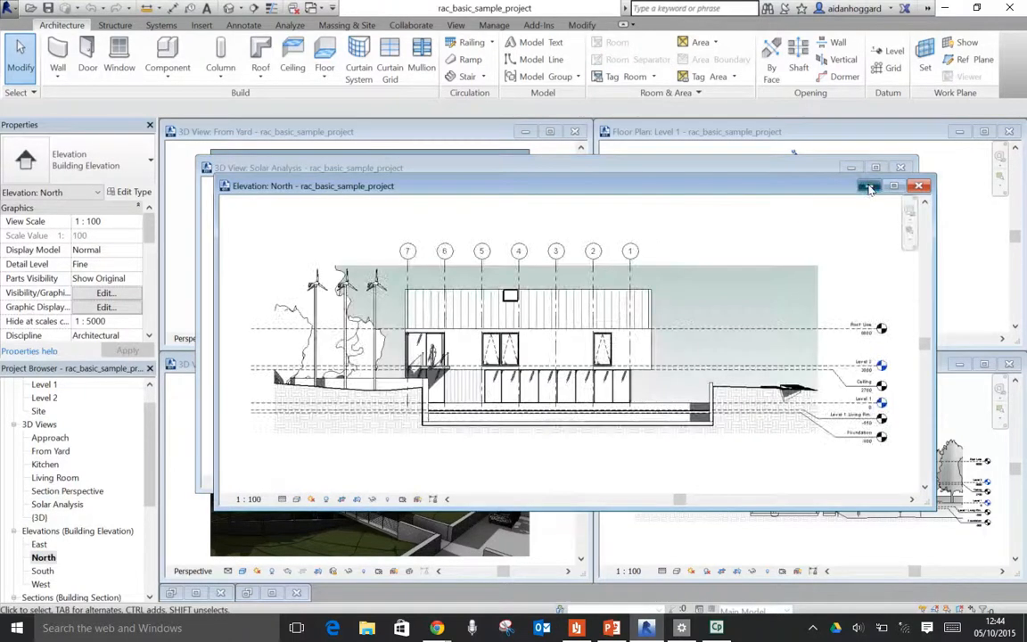
{"action": "left_click", "coordinate": [869, 186]}
{"action": "left_click", "coordinate": [851, 168]}
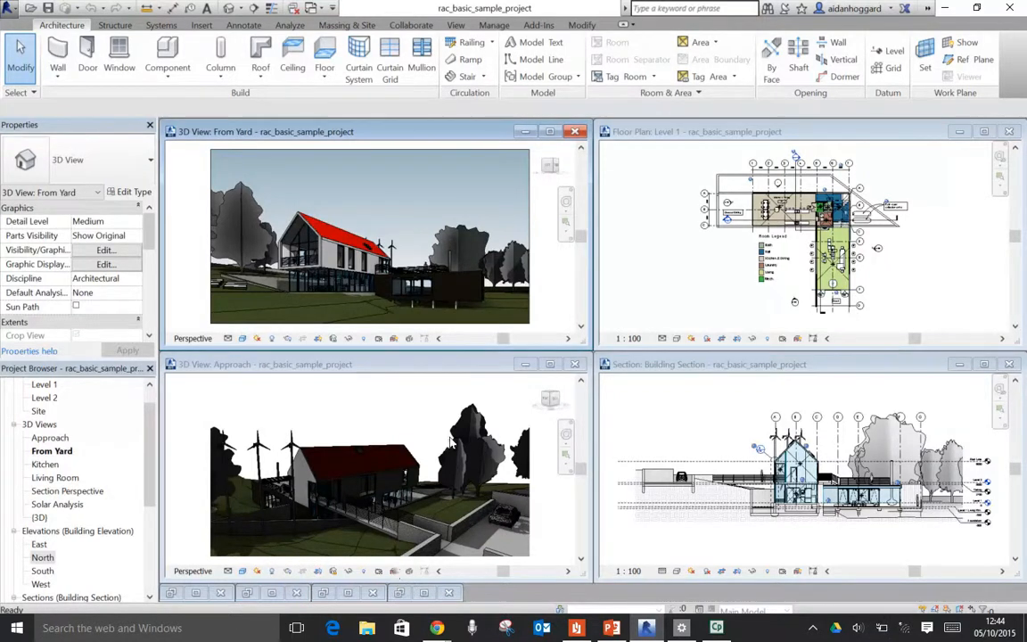
- Close all minimized view windows and tile the remaining From Yard, Approach, Level 1 and Building Section windows
{"action": "left_click", "coordinate": [449, 594]}
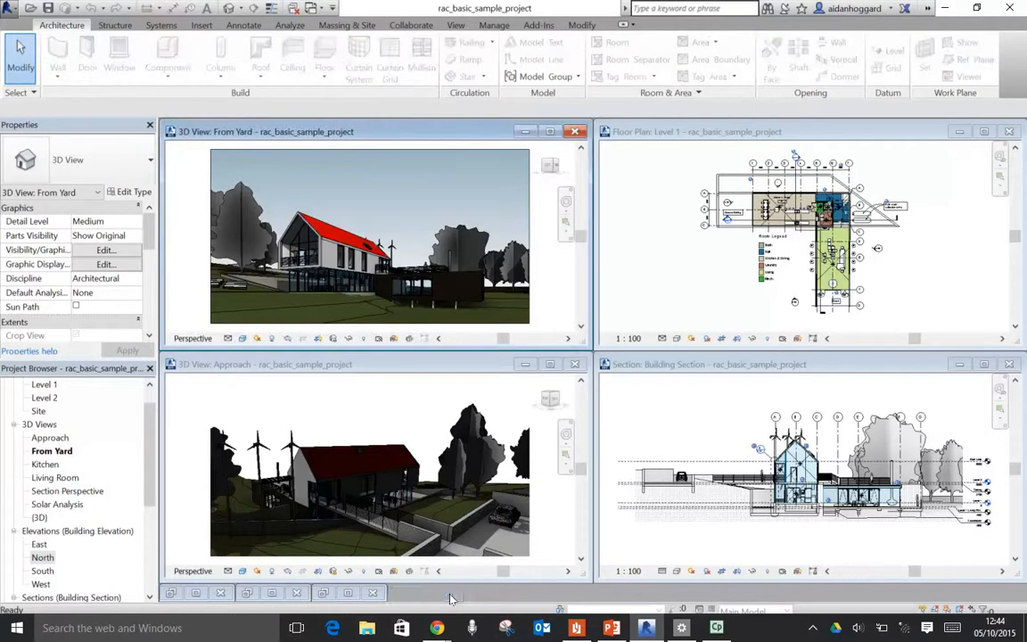
{"action": "left_click", "coordinate": [373, 594]}
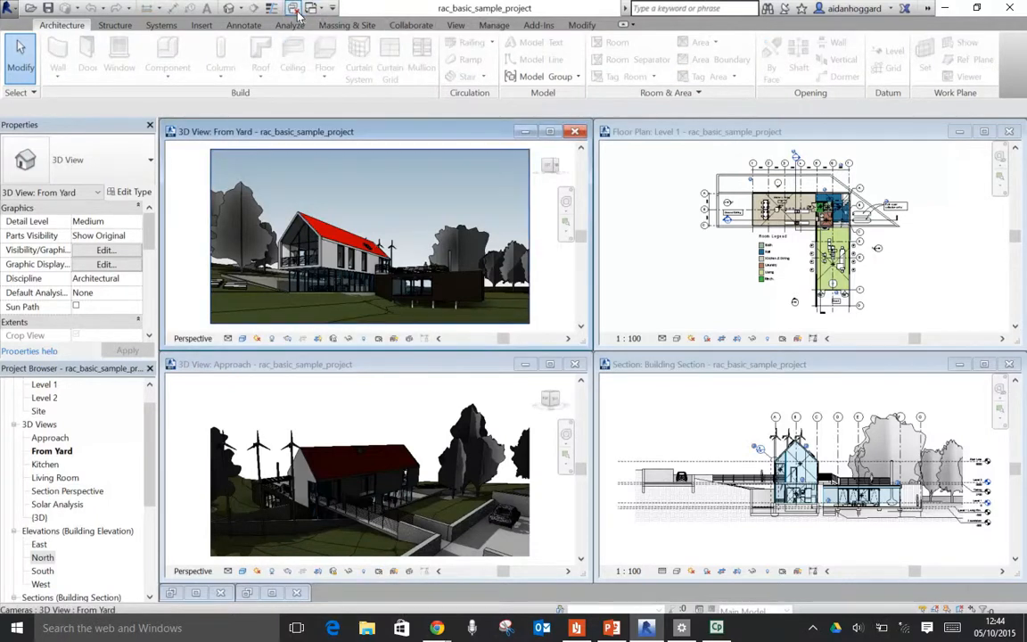
{"action": "key", "text": "ctrl"}
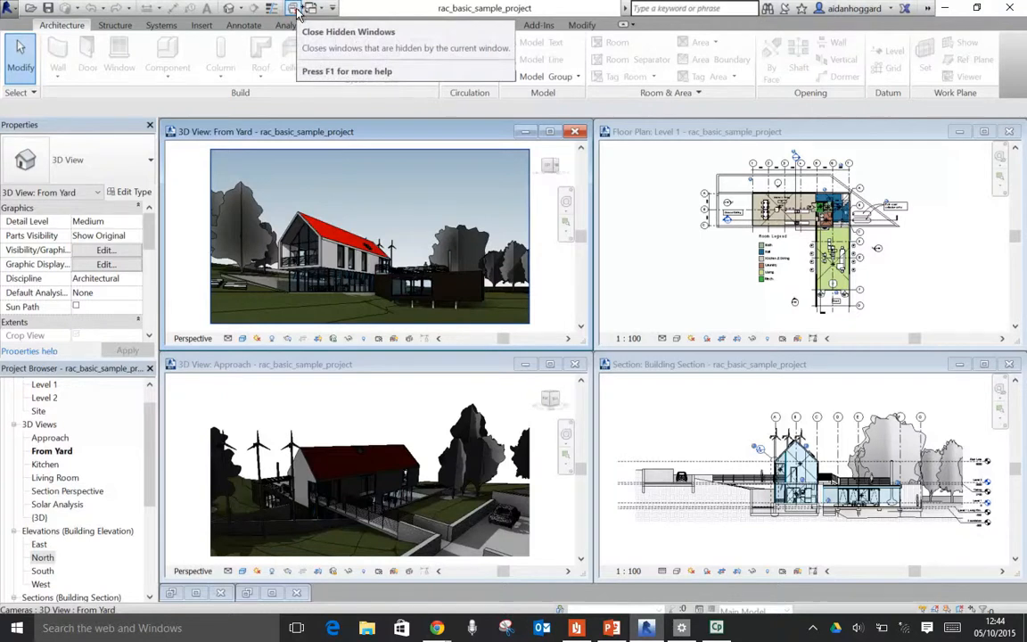
{"action": "key", "text": "ctrl"}
{"action": "key", "text": "ctrl"}
{"action": "key", "text": "ctrl"}
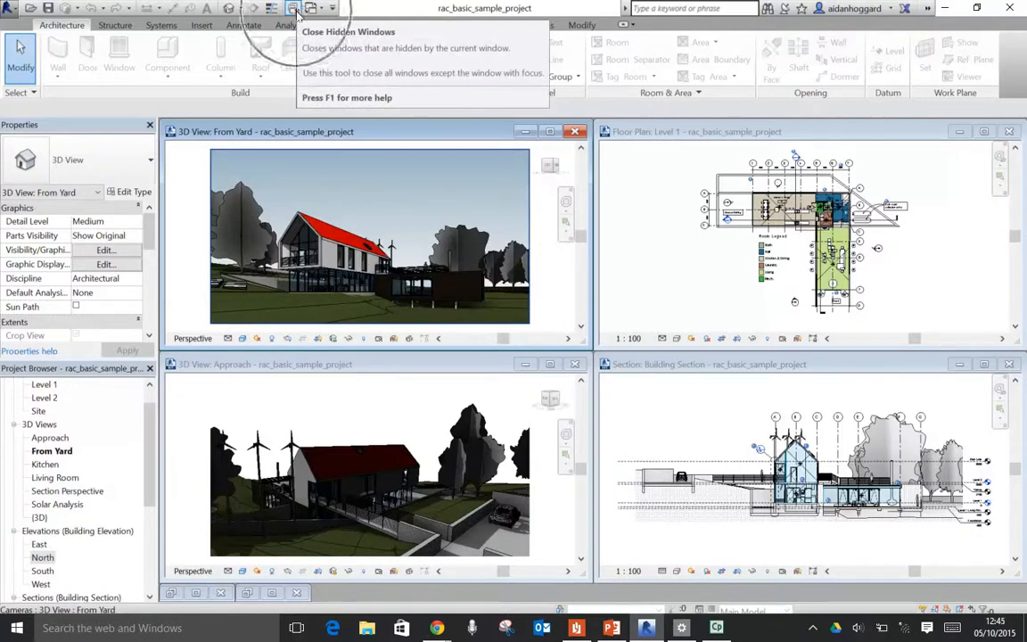
{"action": "key", "text": "ctrl"}
{"action": "key", "text": "ctrl"}
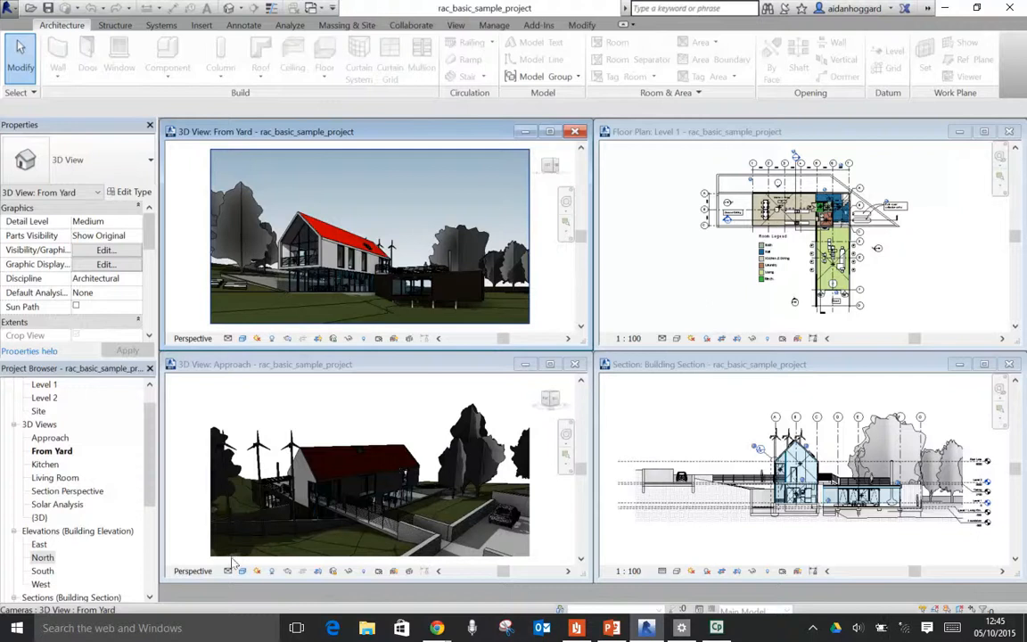
{"action": "key", "text": "w"}
{"action": "key", "text": "t"}
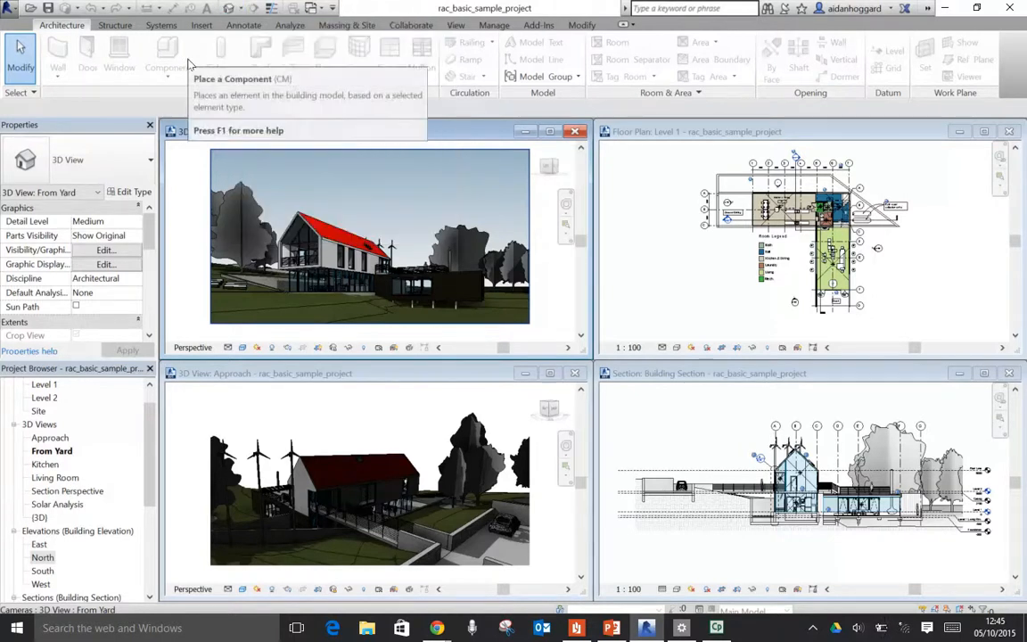
- Activate the Level 1 floor plan, select its property lines and bring up the architectural building tools
{"action": "left_click", "coordinate": [660, 140]}
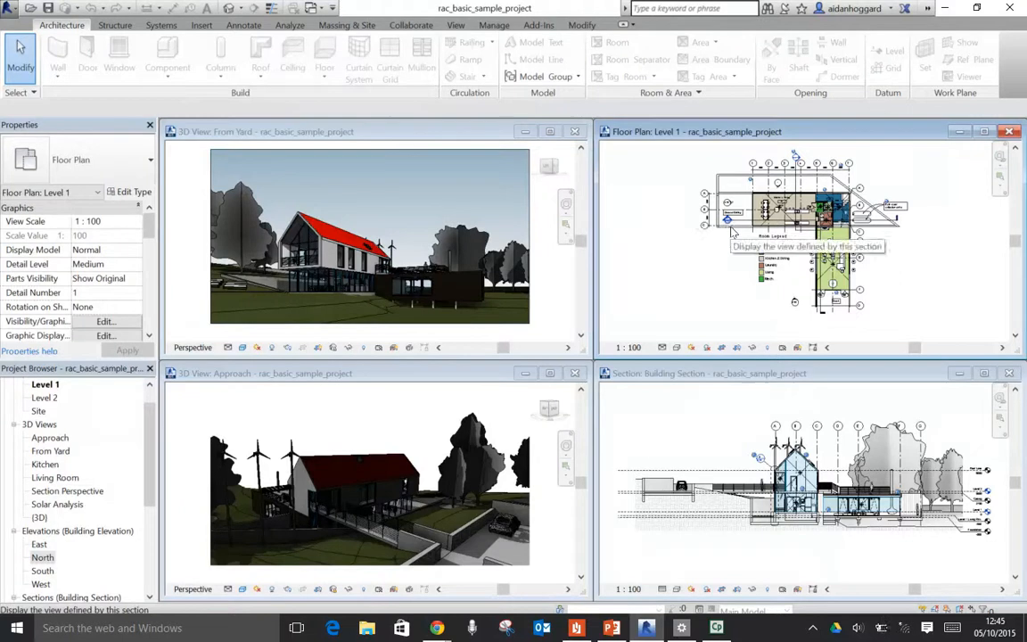
{"action": "left_click", "coordinate": [728, 229]}
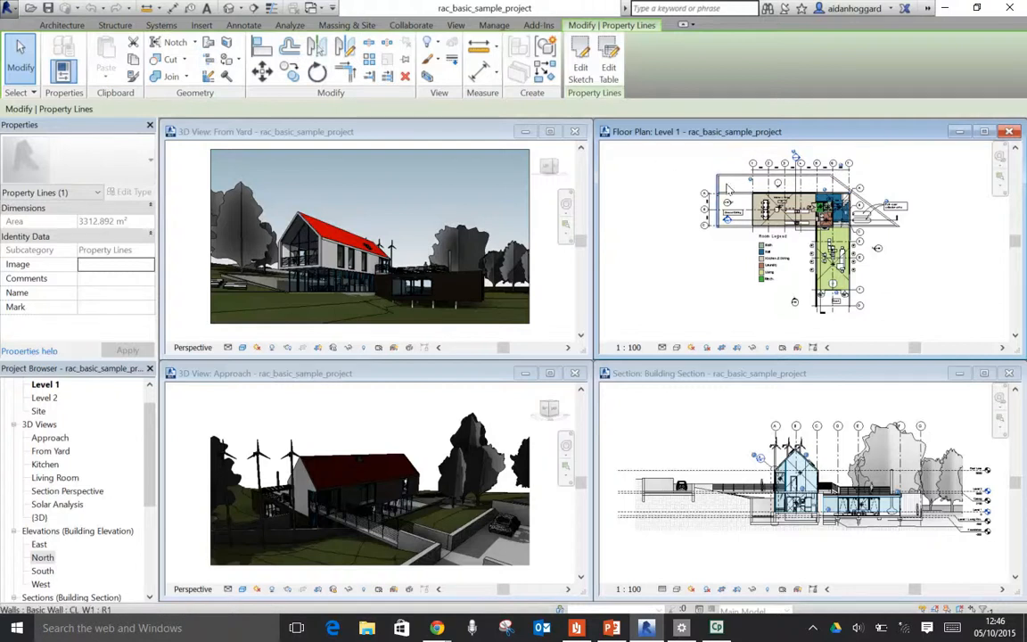
{"action": "left_click", "coordinate": [62, 25]}
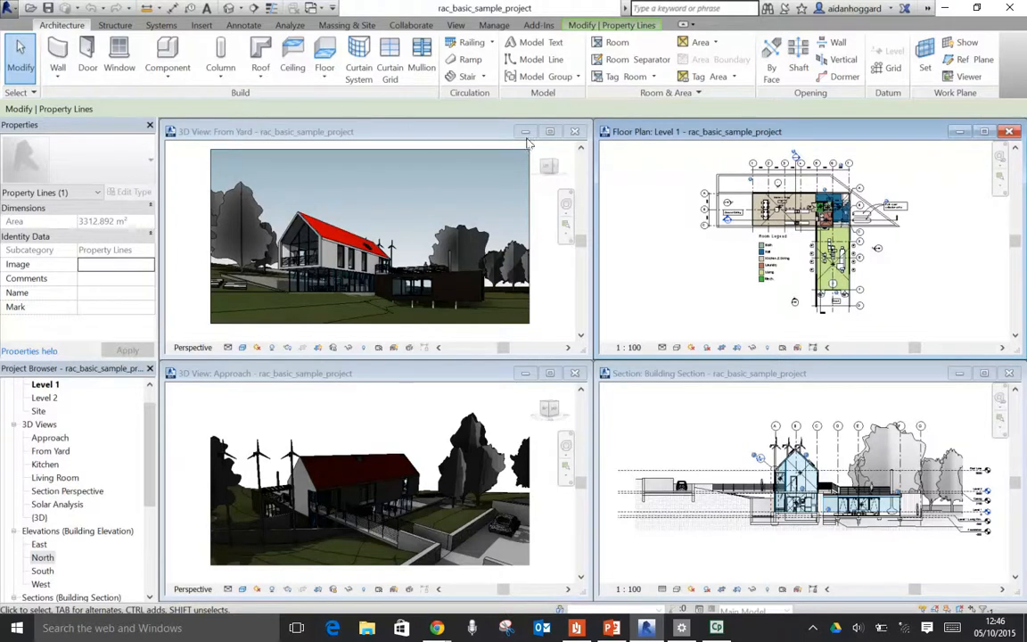
- Close the From Yard and Approach 3D views, tile Level 1 beside Building Section, and zoom both to fit
{"action": "left_click", "coordinate": [575, 132]}
{"action": "left_click", "coordinate": [578, 375]}
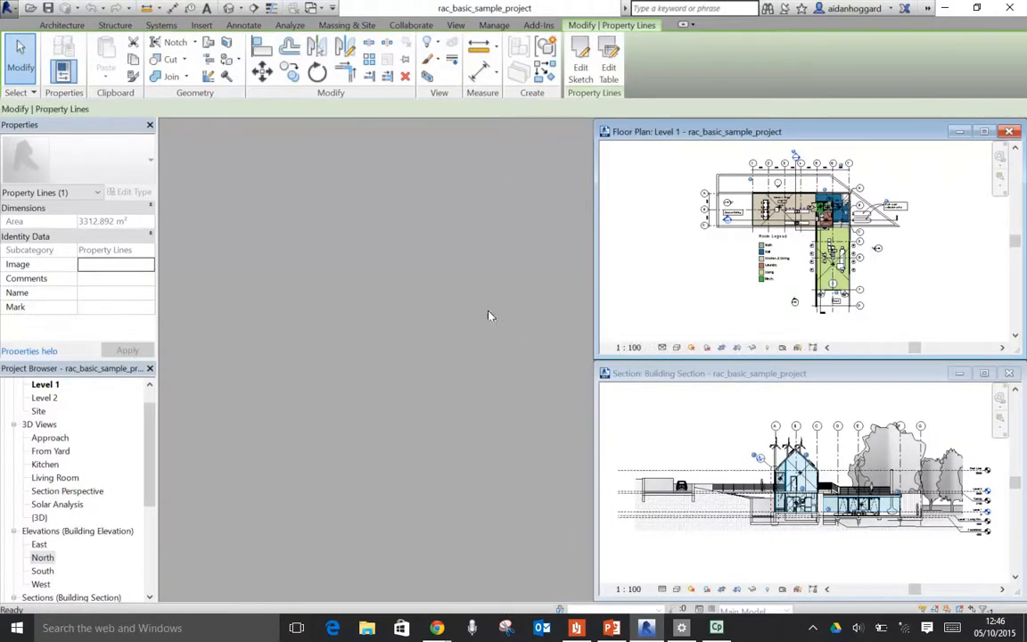
{"action": "key", "text": "w"}
{"action": "key", "text": "t"}
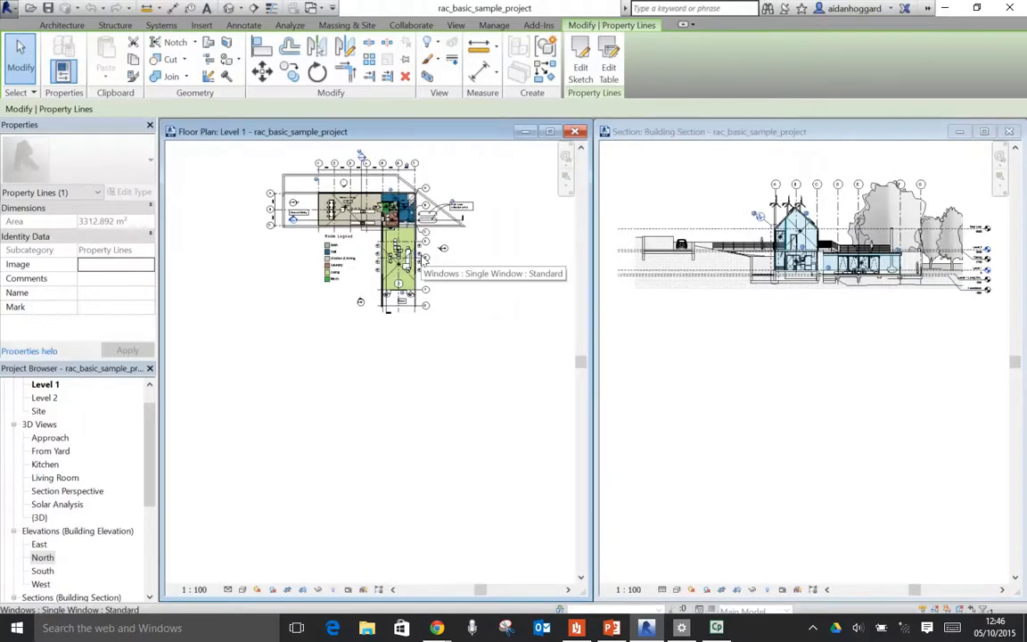
{"action": "key", "text": "z"}
{"action": "key", "text": "a"}
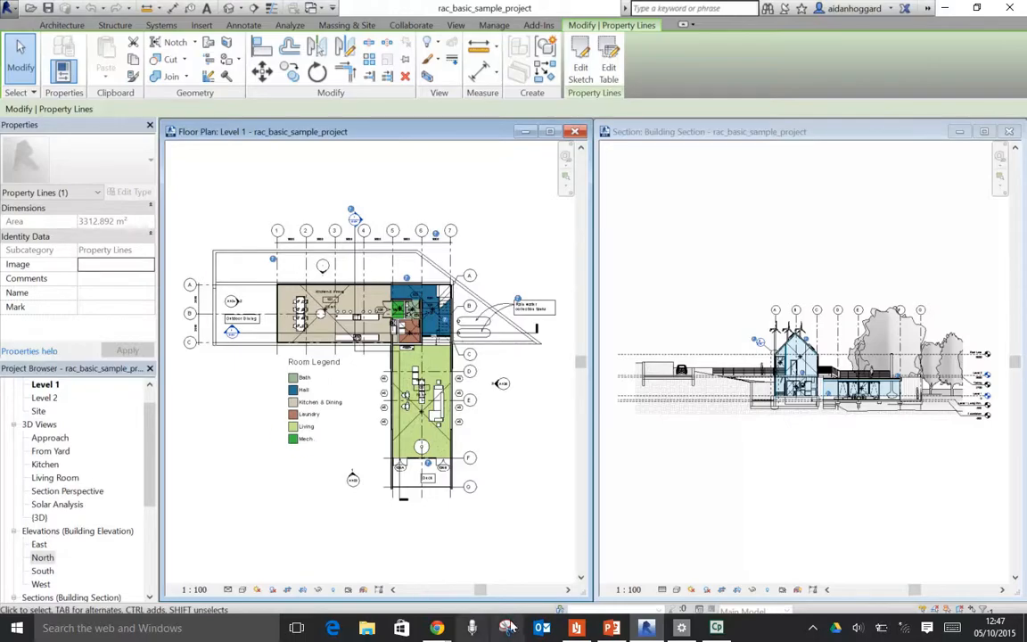
- Switch to PowerPoint to examine its Home, Insert and Design command sets for comparison, and return to Revit
{"action": "left_click", "coordinate": [611, 628]}
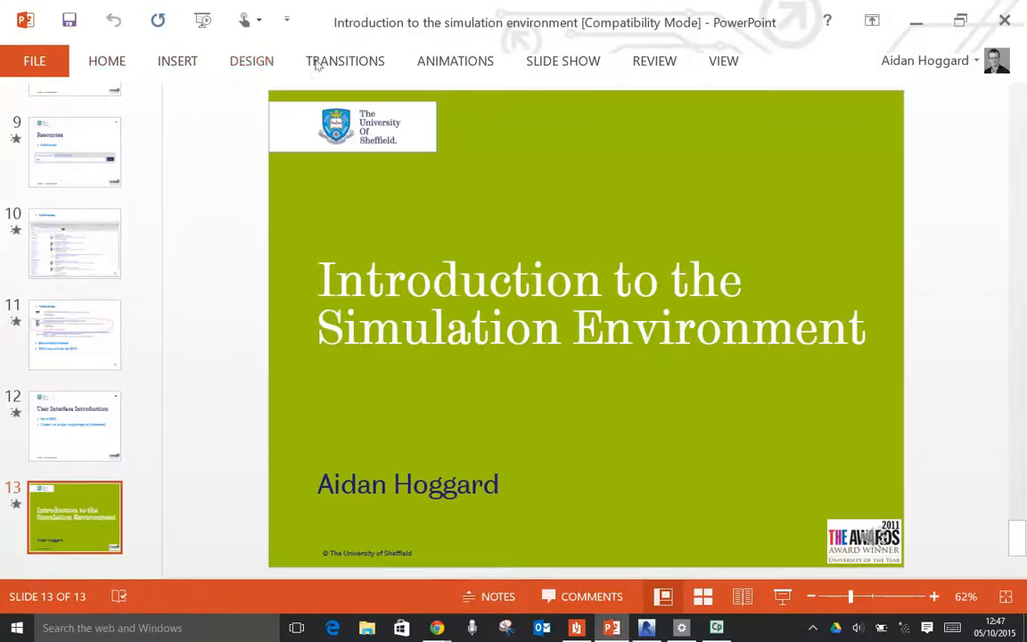
{"action": "left_click", "coordinate": [104, 61]}
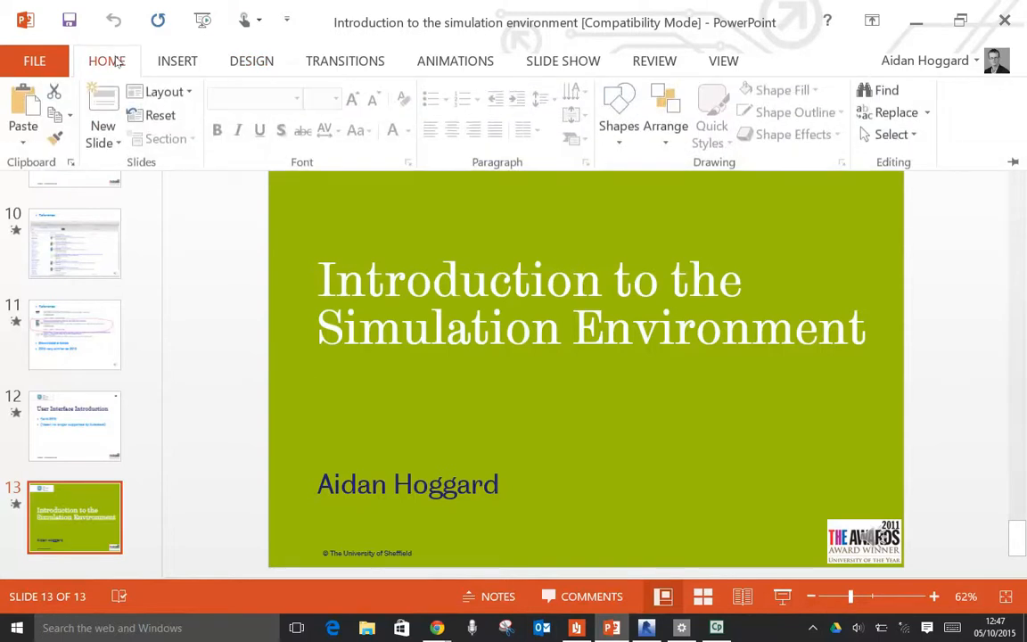
{"action": "left_click", "coordinate": [182, 62]}
{"action": "left_click", "coordinate": [249, 64]}
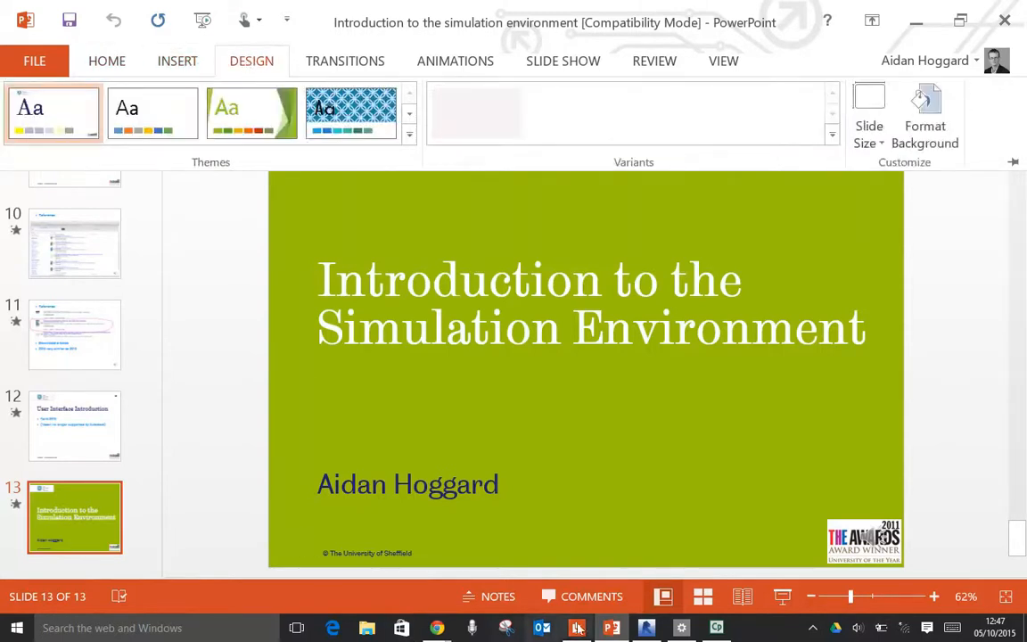
{"action": "left_click", "coordinate": [649, 632]}
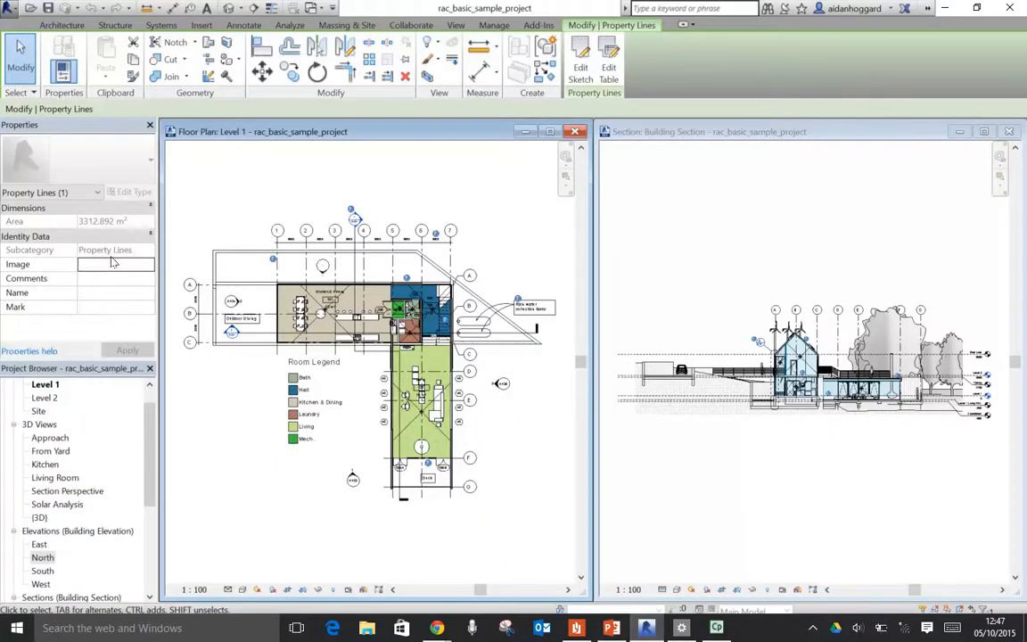
- Examine the available architectural, structural, building systems, and link and import tools
{"action": "left_click", "coordinate": [62, 25]}
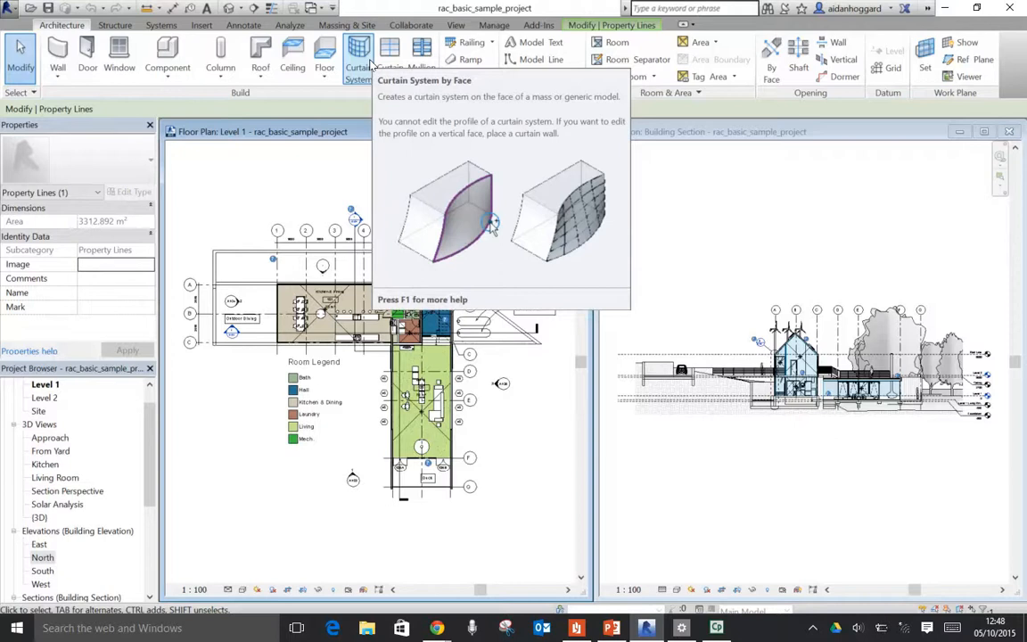
{"action": "left_click", "coordinate": [119, 26]}
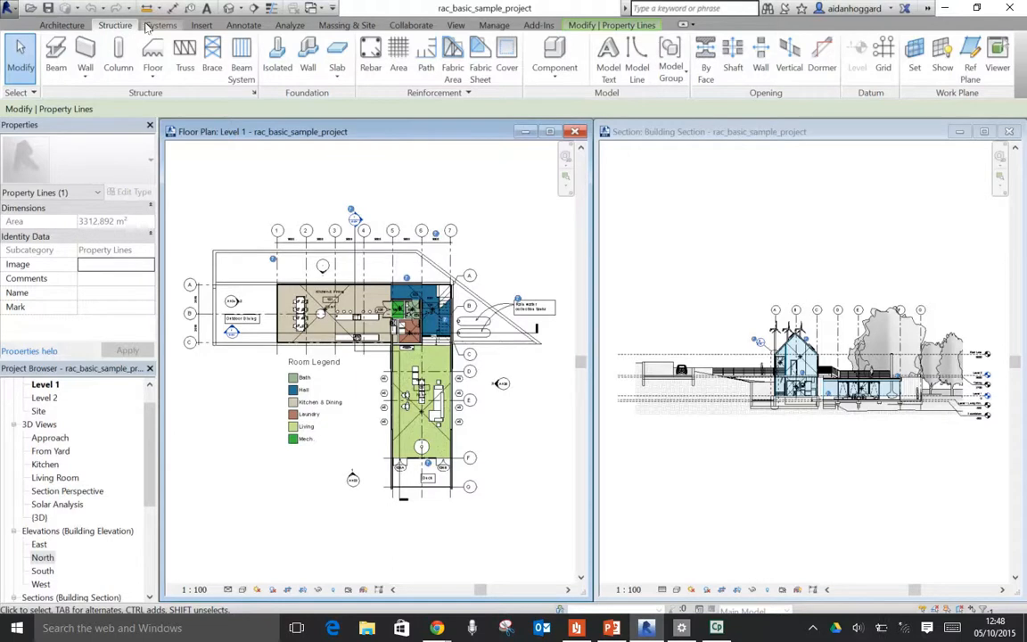
{"action": "left_click", "coordinate": [160, 25]}
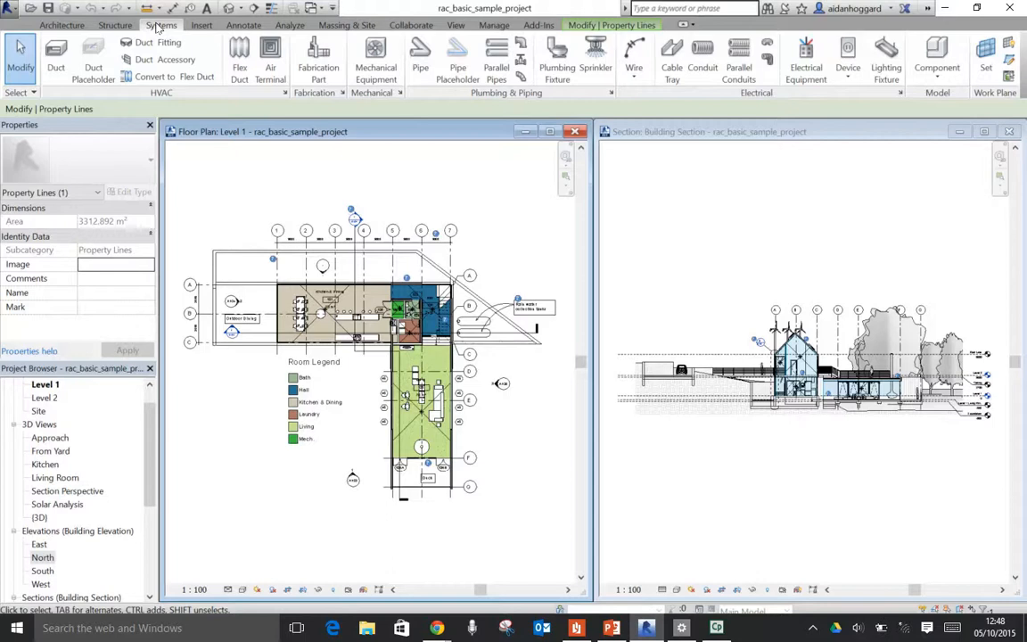
{"action": "left_click", "coordinate": [202, 25]}
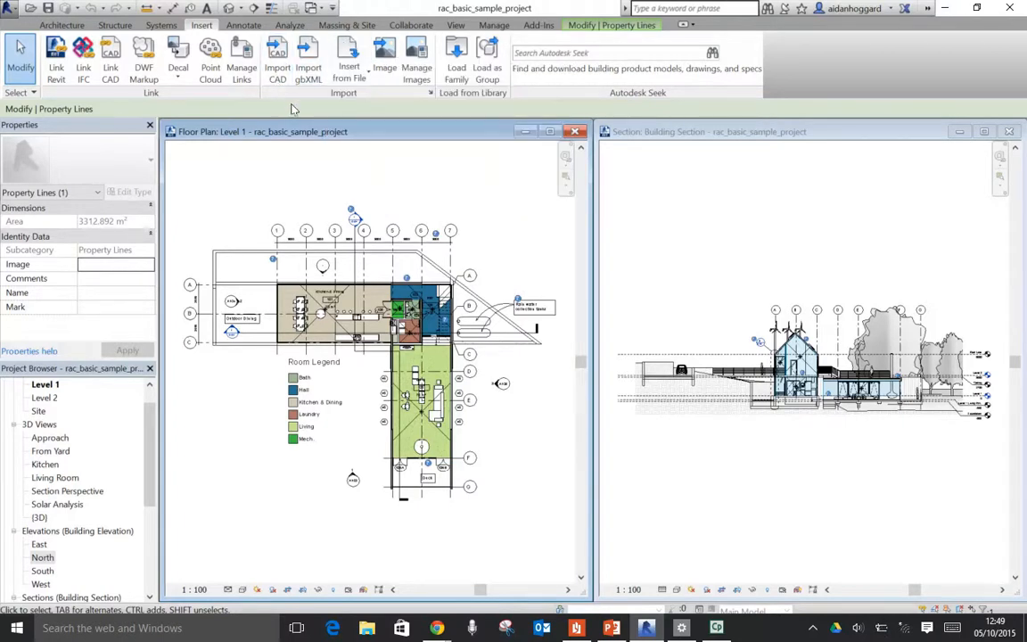
- Draw two connected detail lines in the <Hidden> line style outside the Kitchen & Dining room on the Level 1 plan
{"action": "left_click", "coordinate": [245, 25]}
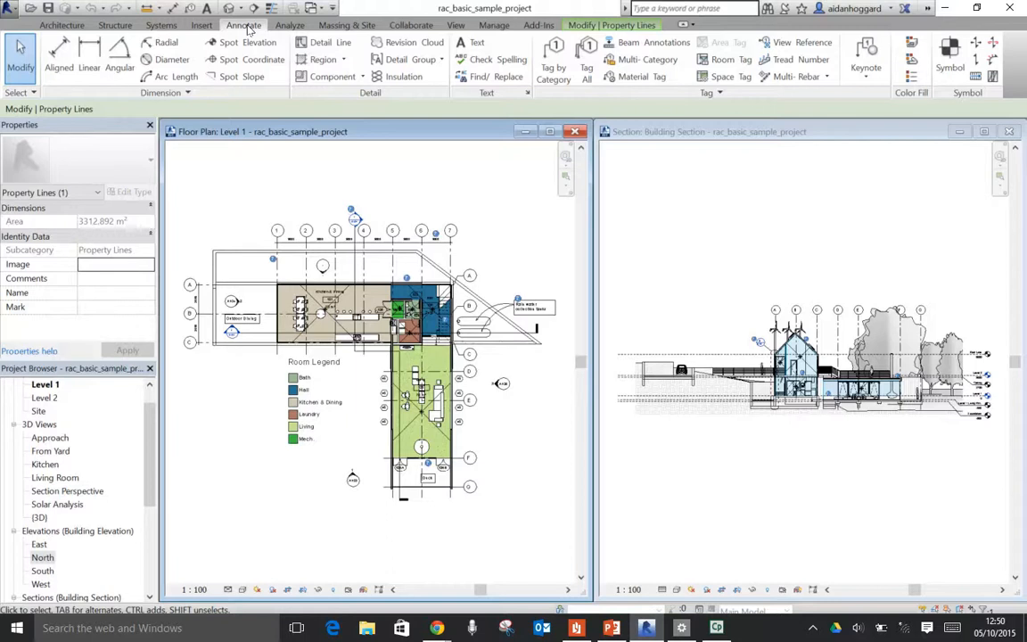
{"action": "scroll", "coordinate": [317, 282], "scroll_direction": "up", "scroll_amount": 6}
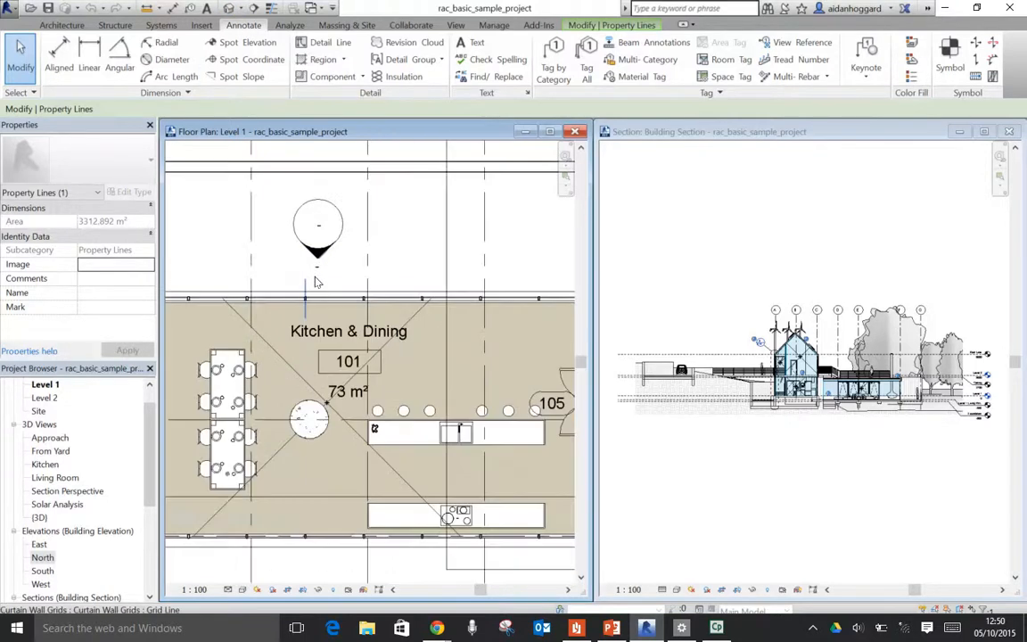
{"action": "scroll", "coordinate": [317, 276], "scroll_direction": "up", "scroll_amount": 1}
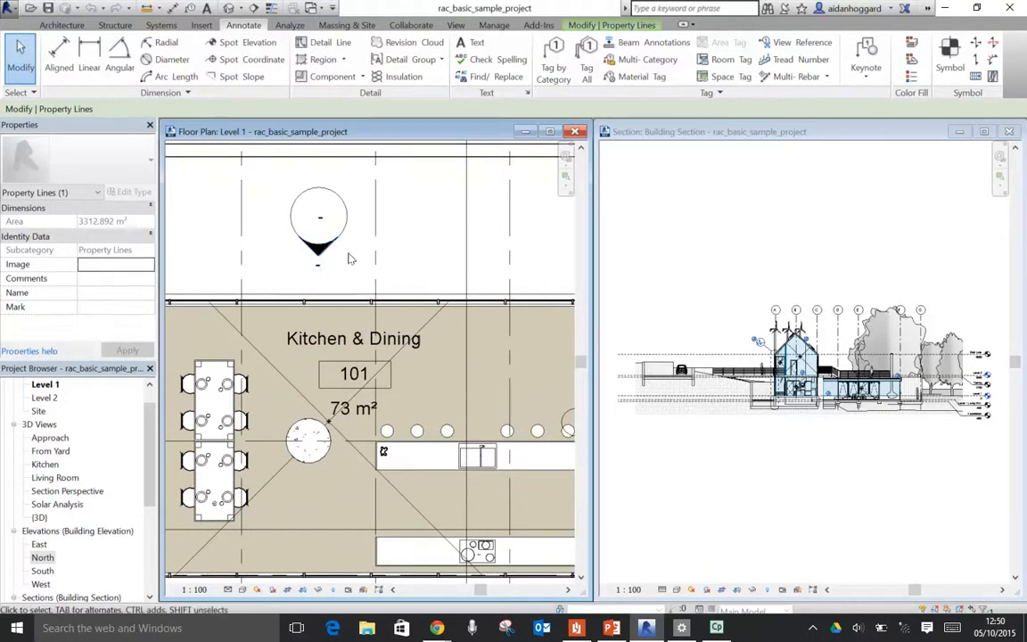
{"action": "left_click", "coordinate": [325, 44]}
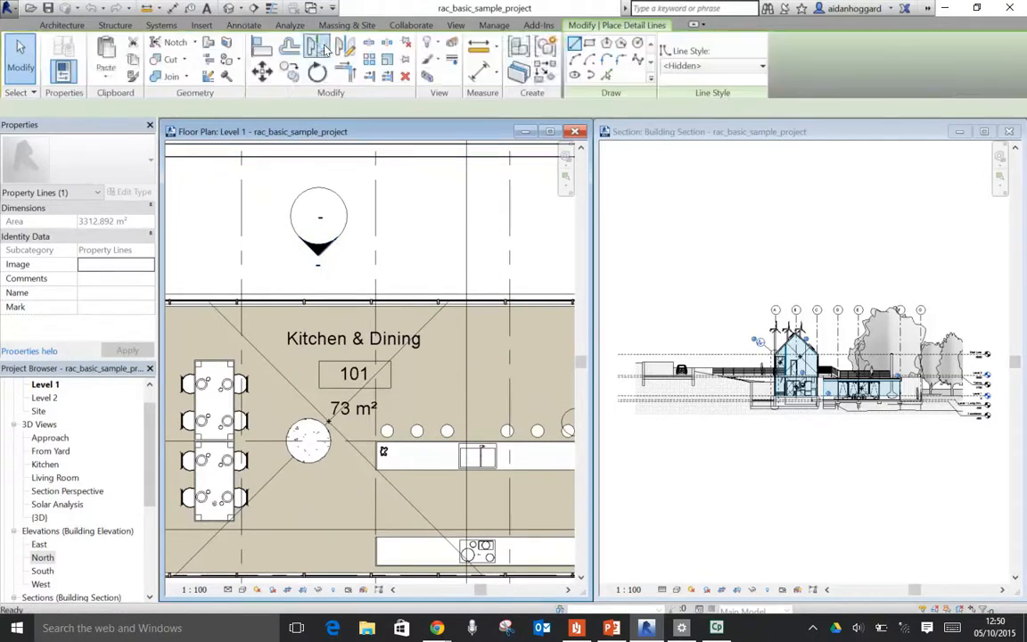
{"action": "left_click", "coordinate": [408, 188]}
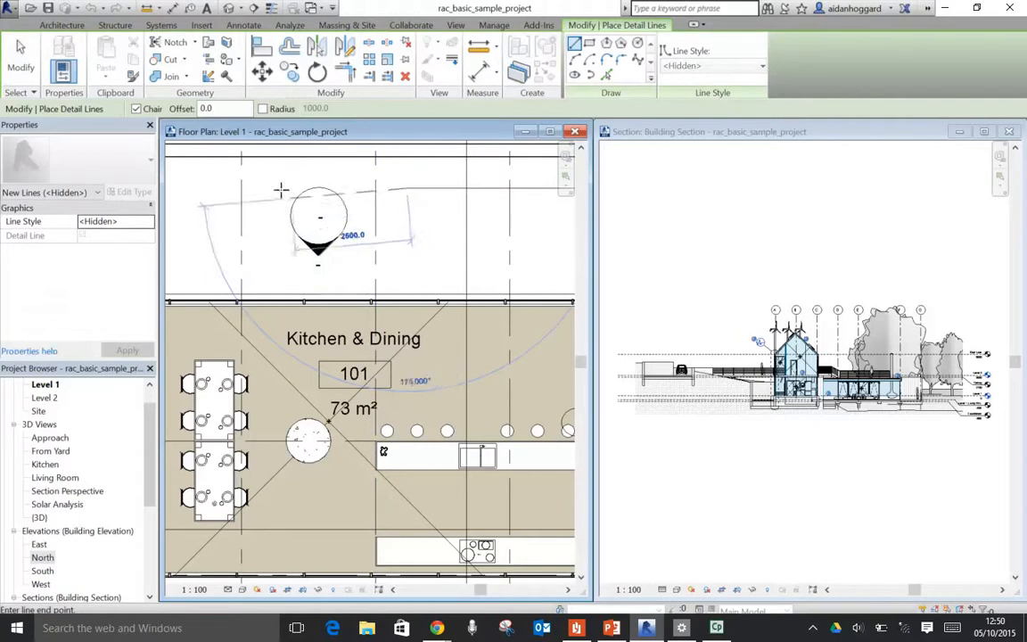
{"action": "left_click", "coordinate": [241, 215]}
{"action": "left_click", "coordinate": [210, 179]}
{"action": "key", "text": "Escape"}
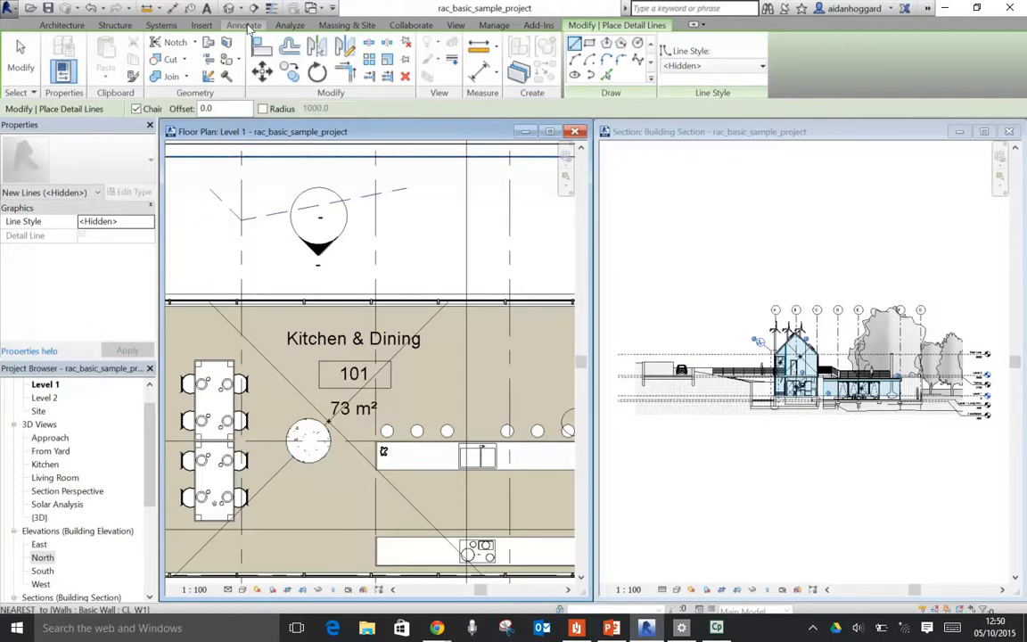
- Examine the annotation and tagging, analysis, massing and site, collaboration, view creation and project management tools
{"action": "left_click", "coordinate": [248, 25]}
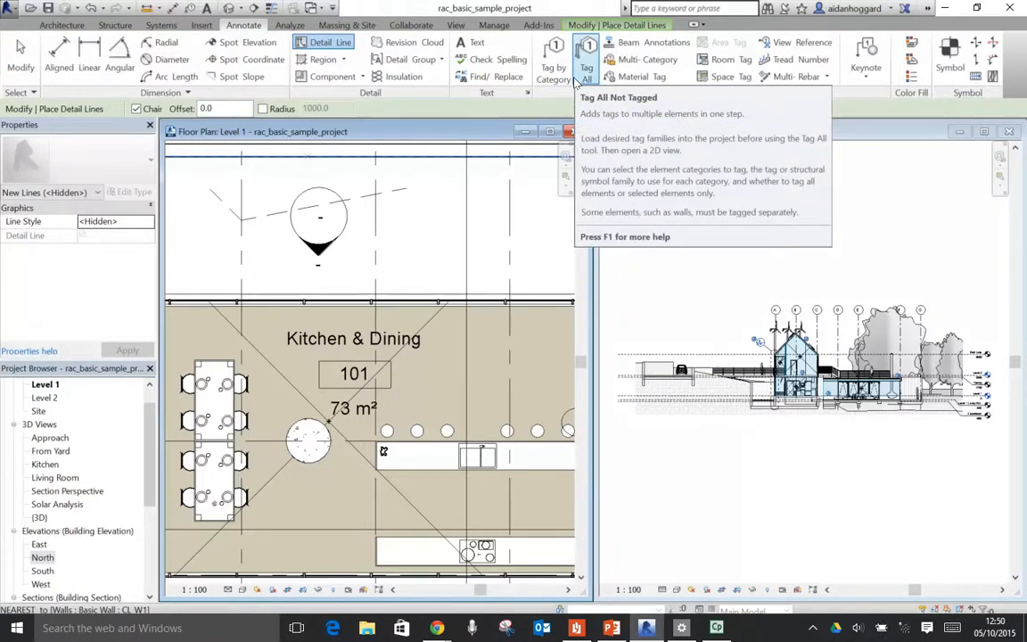
{"action": "left_click", "coordinate": [300, 27]}
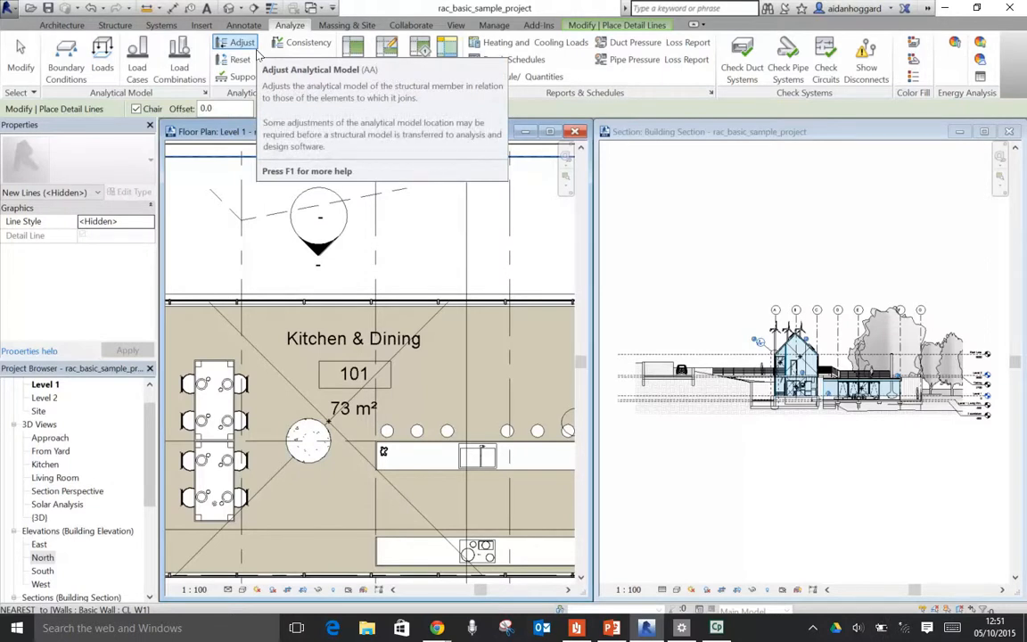
{"action": "left_click", "coordinate": [330, 25]}
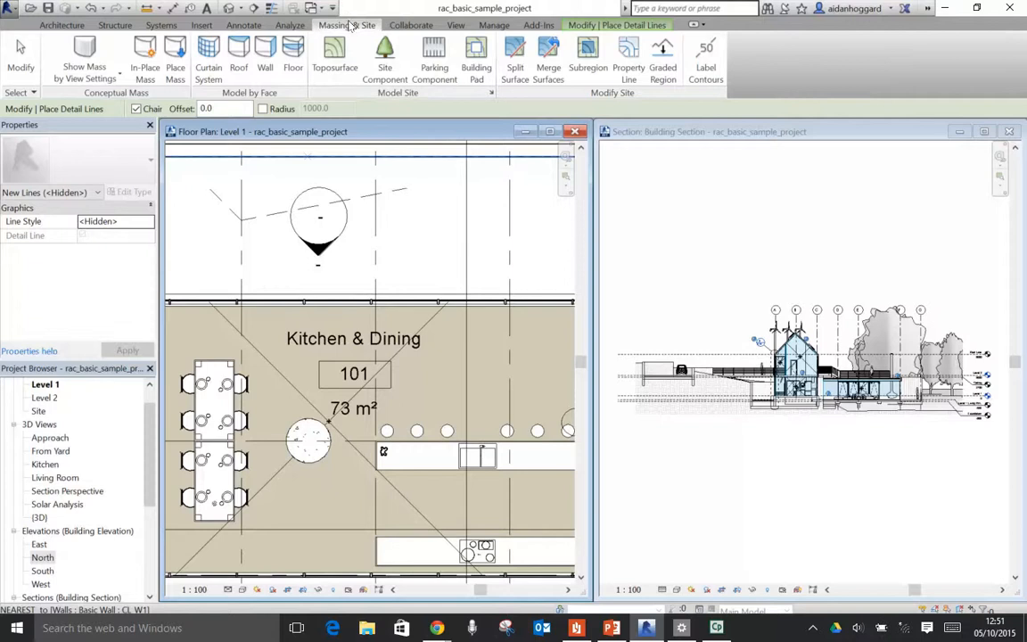
{"action": "left_click", "coordinate": [399, 26]}
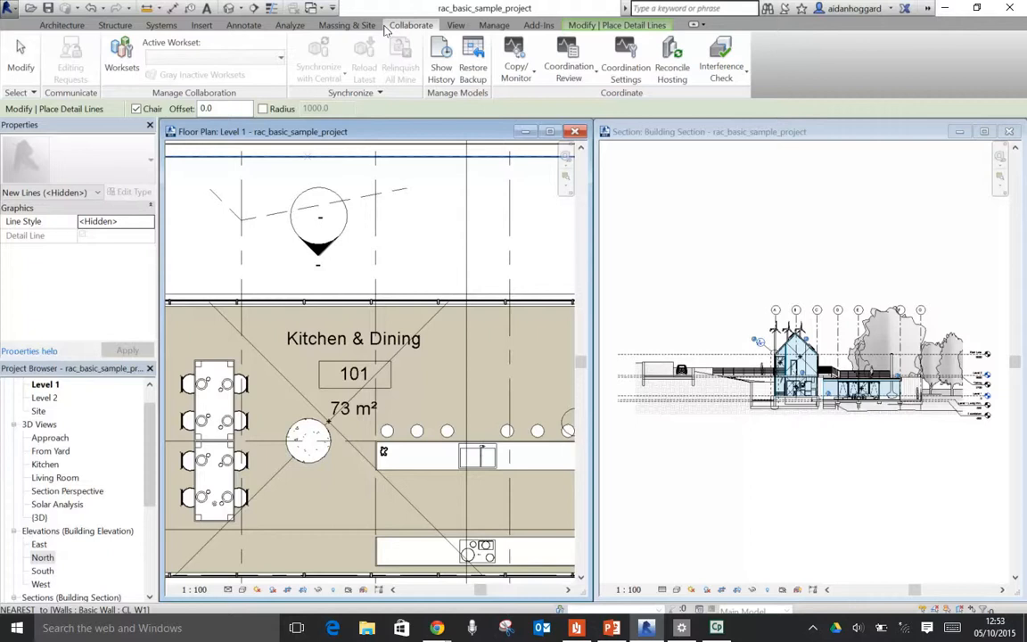
{"action": "left_click", "coordinate": [447, 26]}
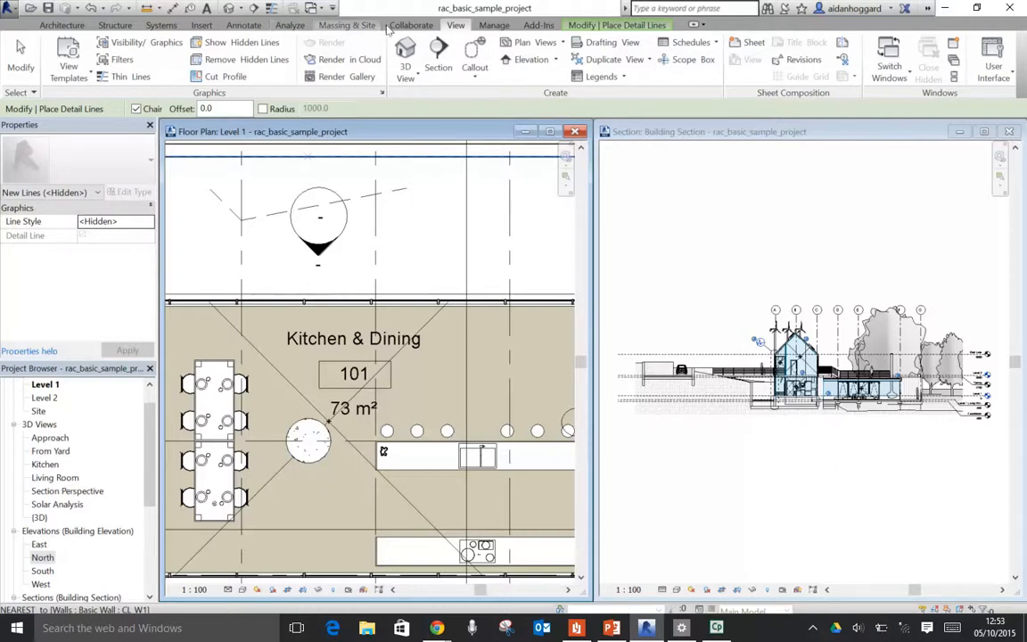
{"action": "left_click", "coordinate": [493, 25]}
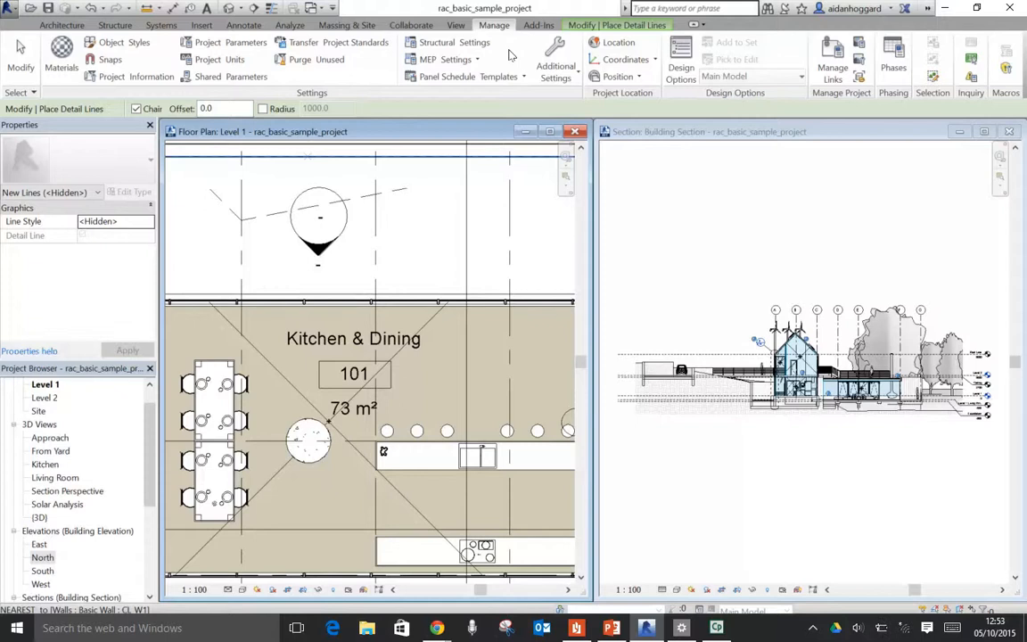
- Examine the add-in and modification tools, end the detail line command, and return to the architectural tools
{"action": "left_click", "coordinate": [535, 27]}
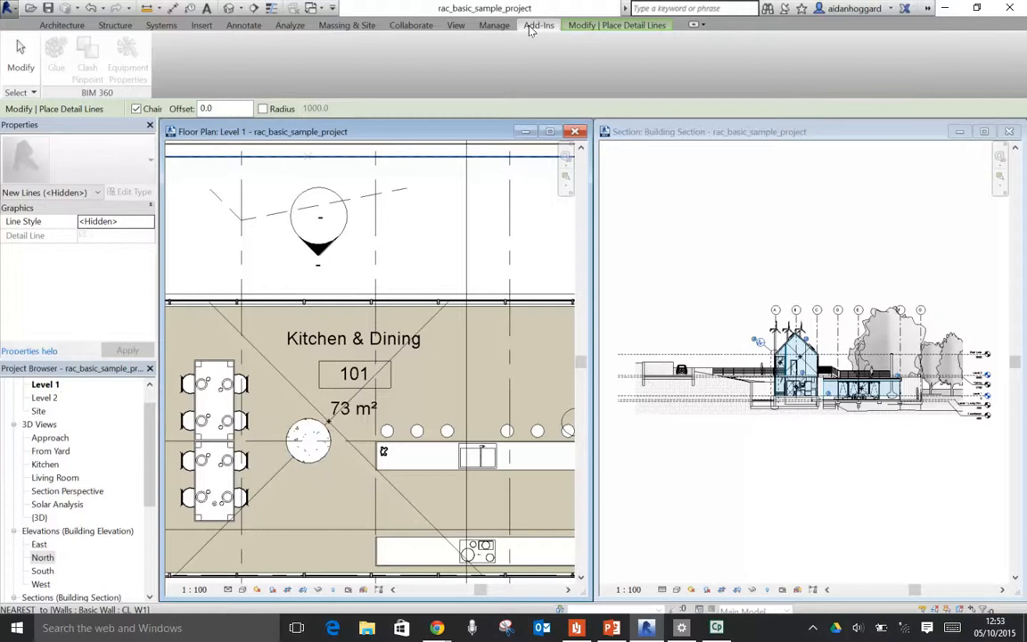
{"action": "left_click", "coordinate": [584, 26]}
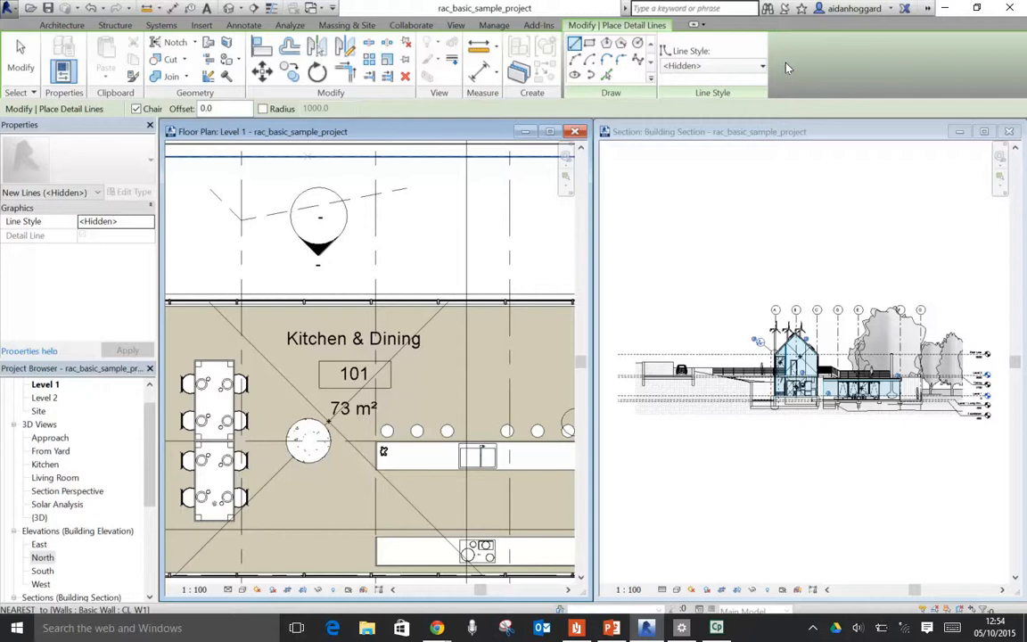
{"action": "left_click", "coordinate": [410, 214]}
{"action": "key", "text": "Escape"}
{"action": "key", "text": "Escape"}
{"action": "scroll", "coordinate": [415, 213], "scroll_direction": "down", "scroll_amount": 3}
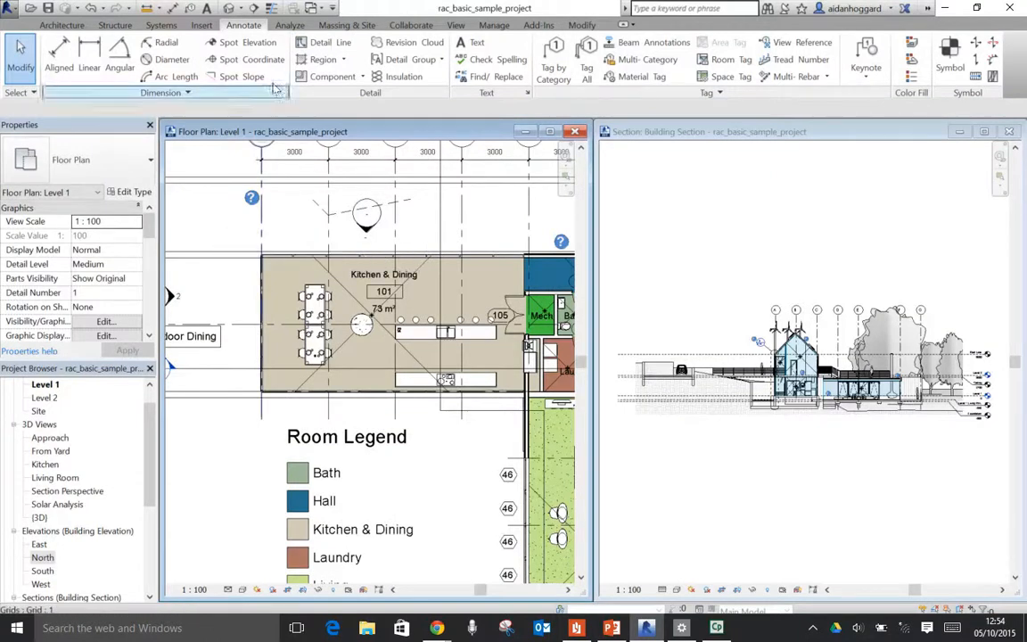
{"action": "left_click", "coordinate": [72, 26]}
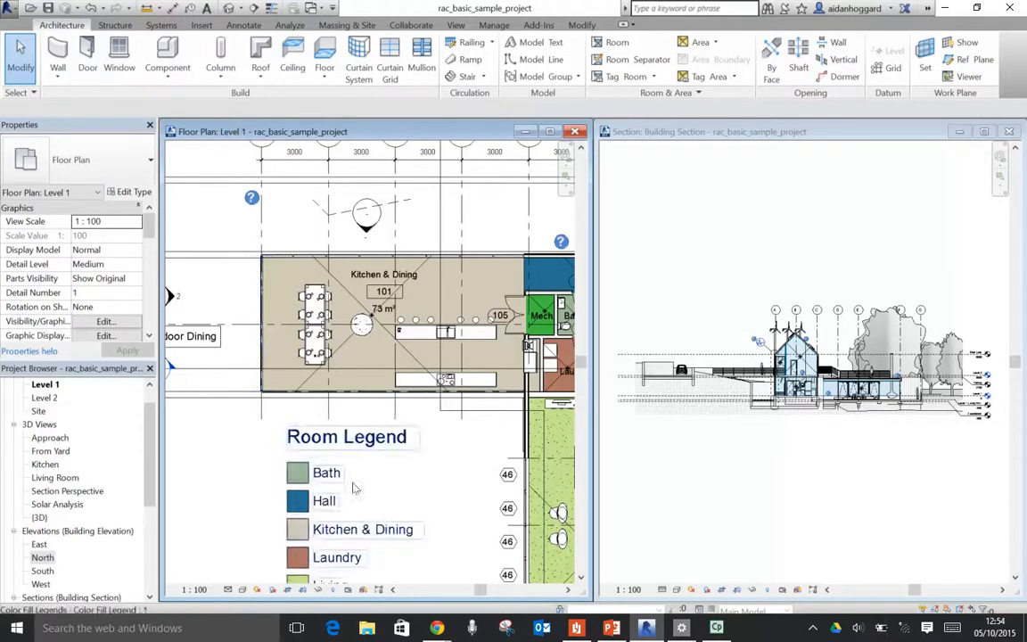
- Select the Kitchen & Dining curtain wall and the kitchen island with the hob in turn to examine their contextual tools, clearing each selection
{"action": "left_click", "coordinate": [297, 261]}
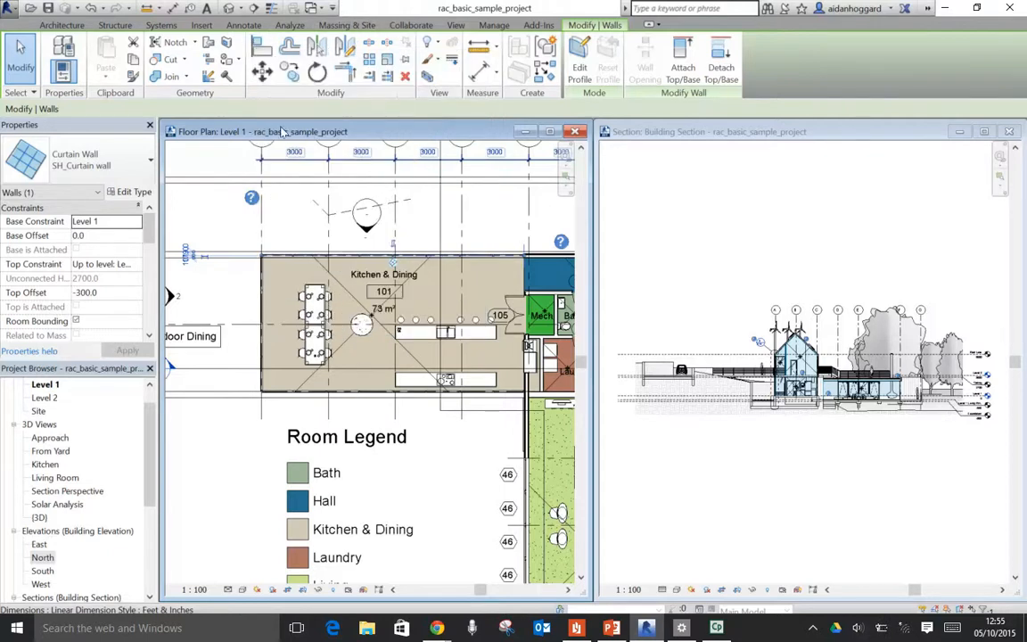
{"action": "left_click", "coordinate": [222, 168]}
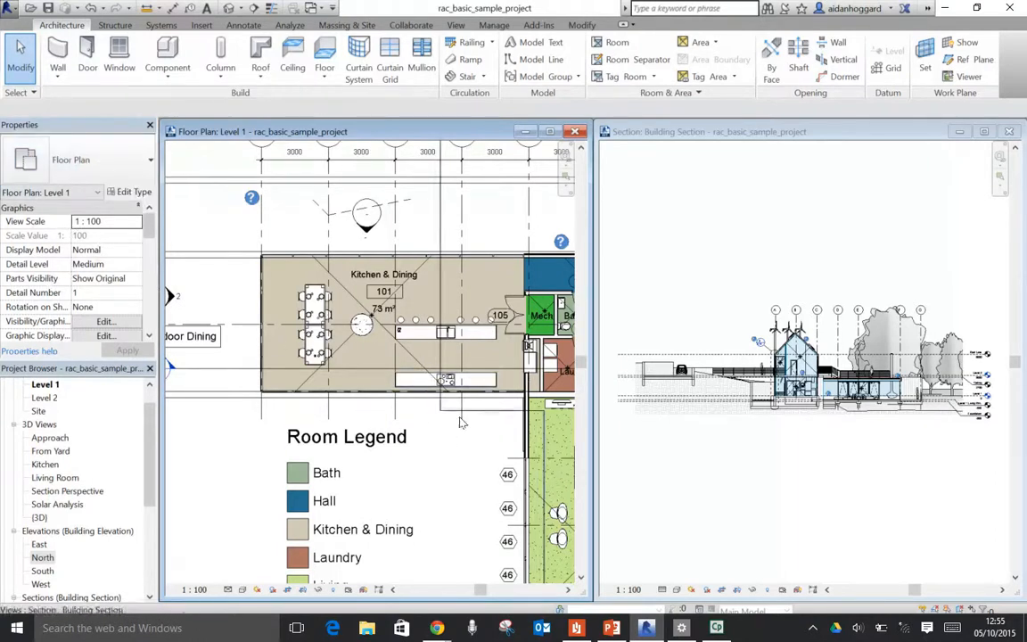
{"action": "key", "text": "z"}
{"action": "key", "text": "r"}
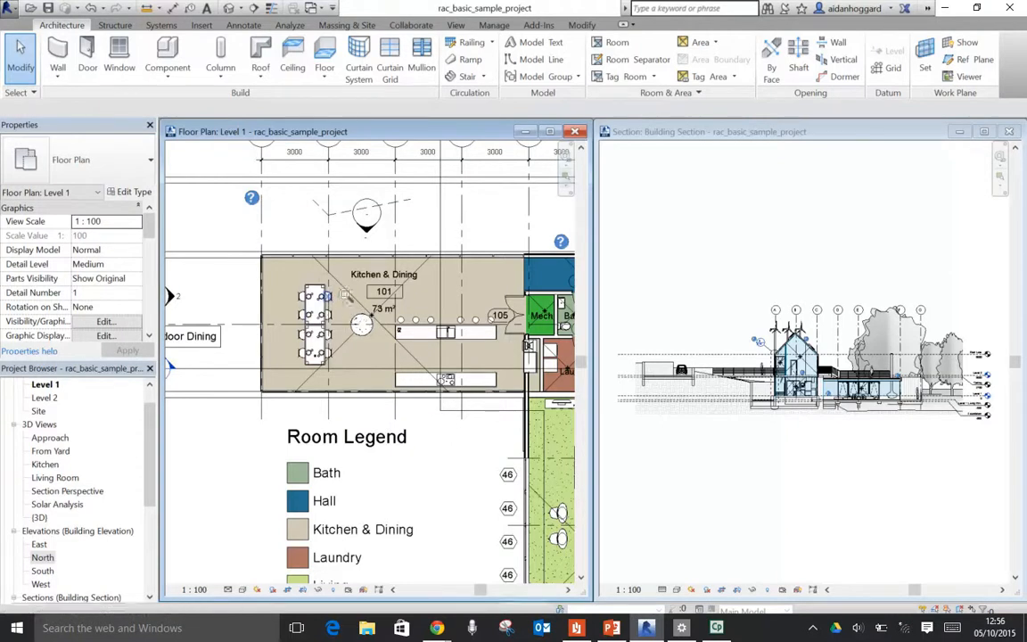
{"action": "left_click_drag", "start_coordinate": [430, 345], "coordinate": [487, 397]}
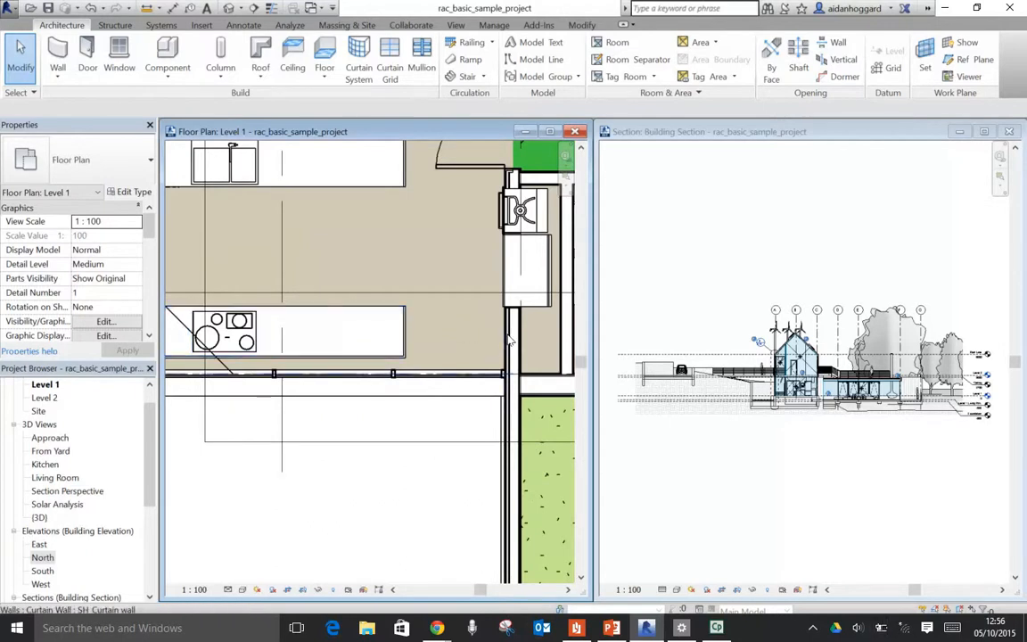
{"action": "left_click", "coordinate": [397, 309]}
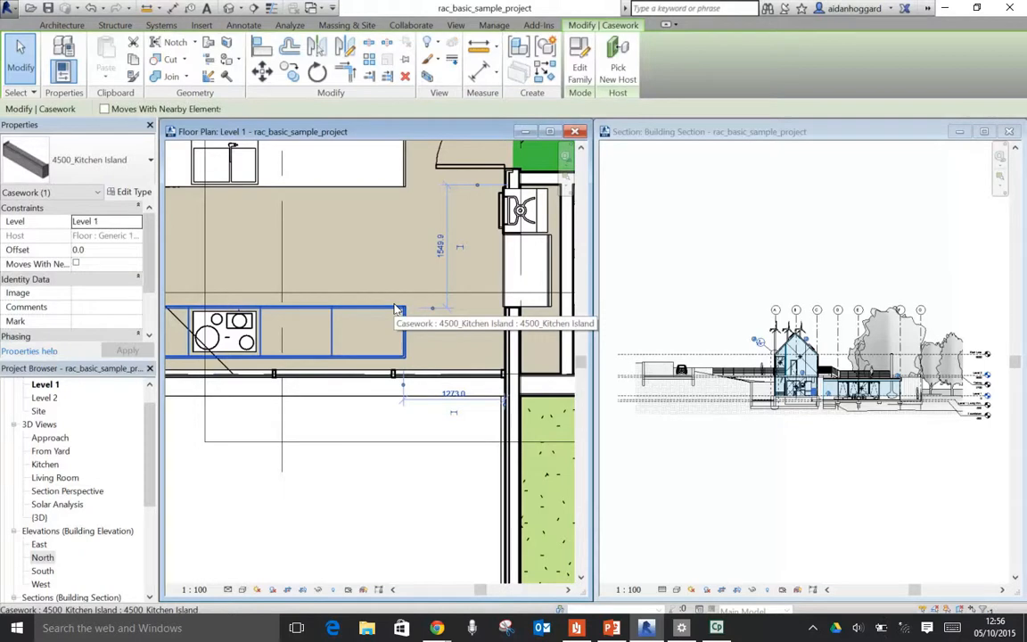
{"action": "left_click", "coordinate": [408, 435]}
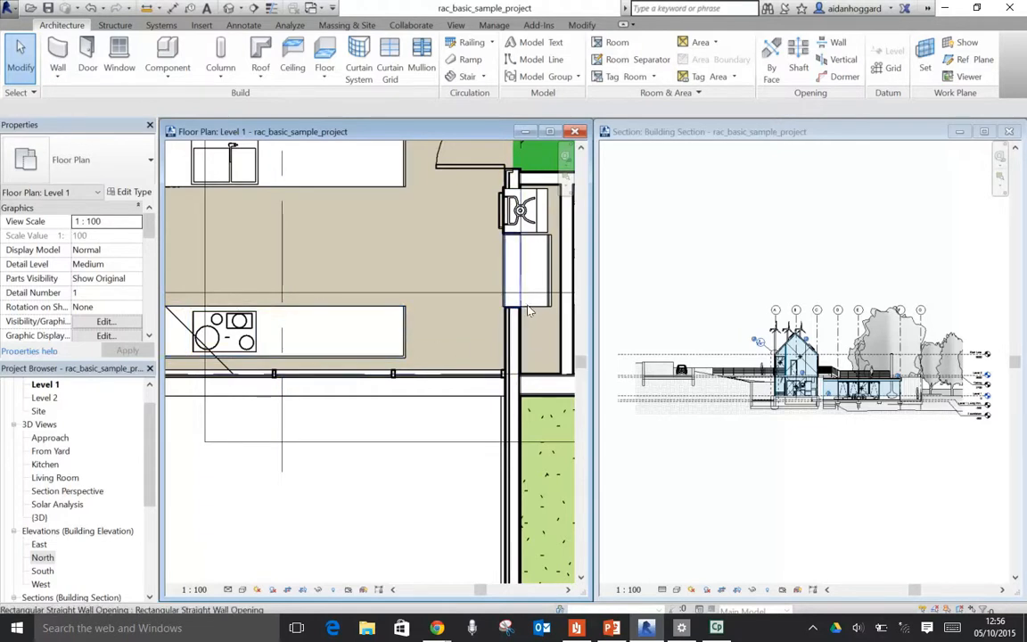
- Examine the instance properties of the kitchen island with the hob, and clear the selection
{"action": "left_click", "coordinate": [377, 309]}
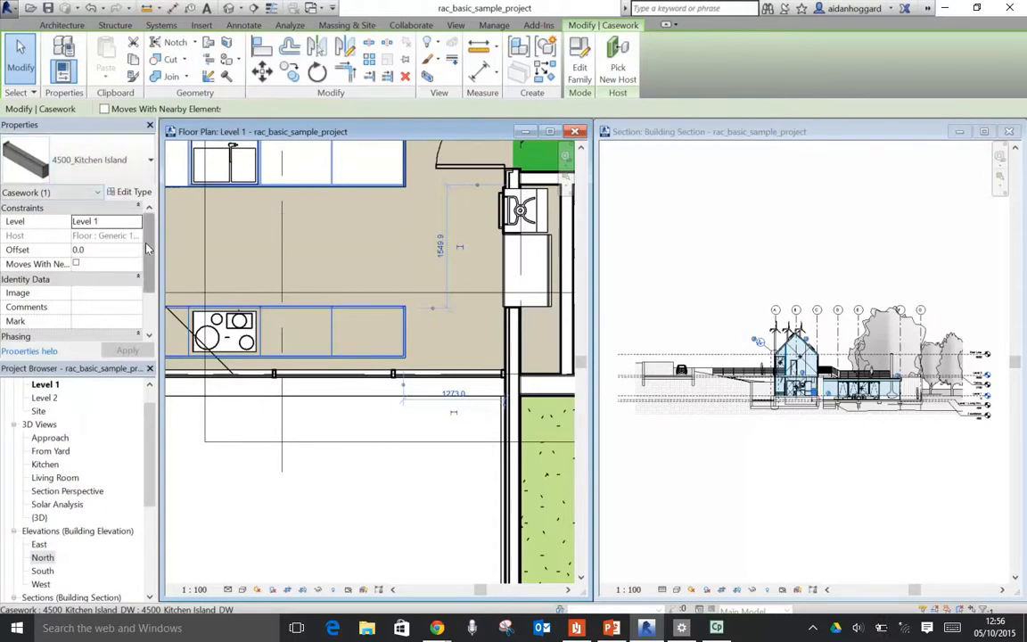
{"action": "scroll", "coordinate": [138, 259], "scroll_direction": "down", "scroll_amount": 2}
{"action": "left_click_drag", "start_coordinate": [148, 294], "coordinate": [150, 190]}
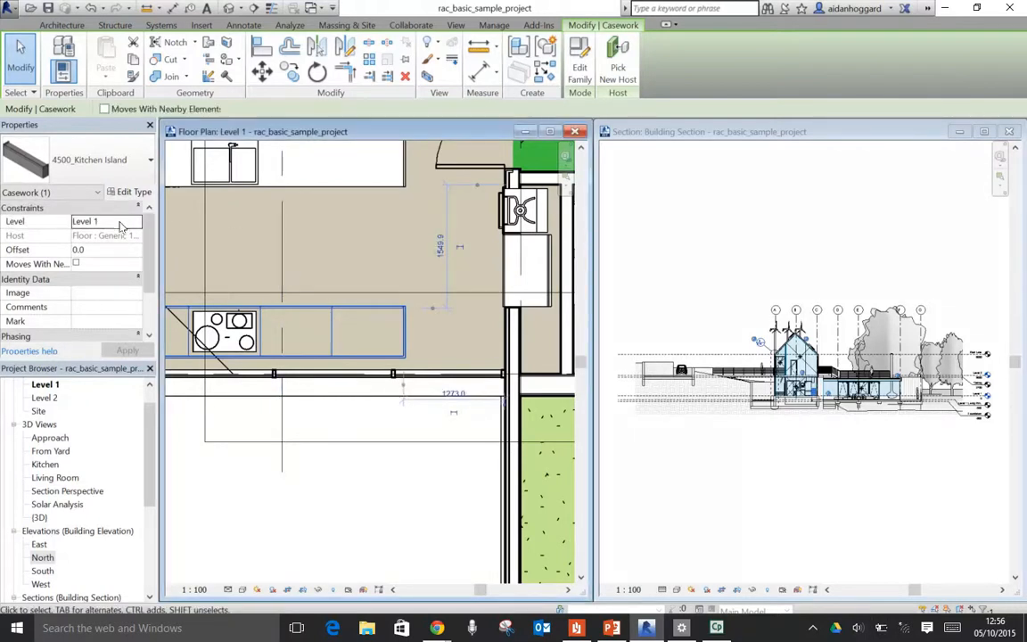
{"action": "left_click", "coordinate": [326, 269]}
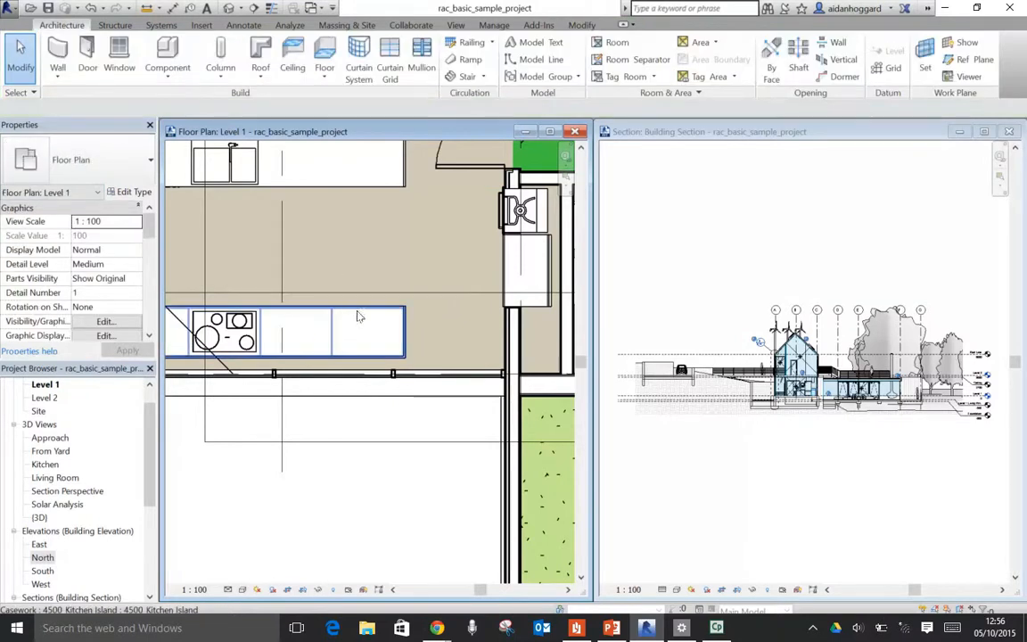
- Examine the properties of the timber clad wall beside the kitchen, and clear the selection to view the floor plan's own properties
{"action": "left_click", "coordinate": [505, 317]}
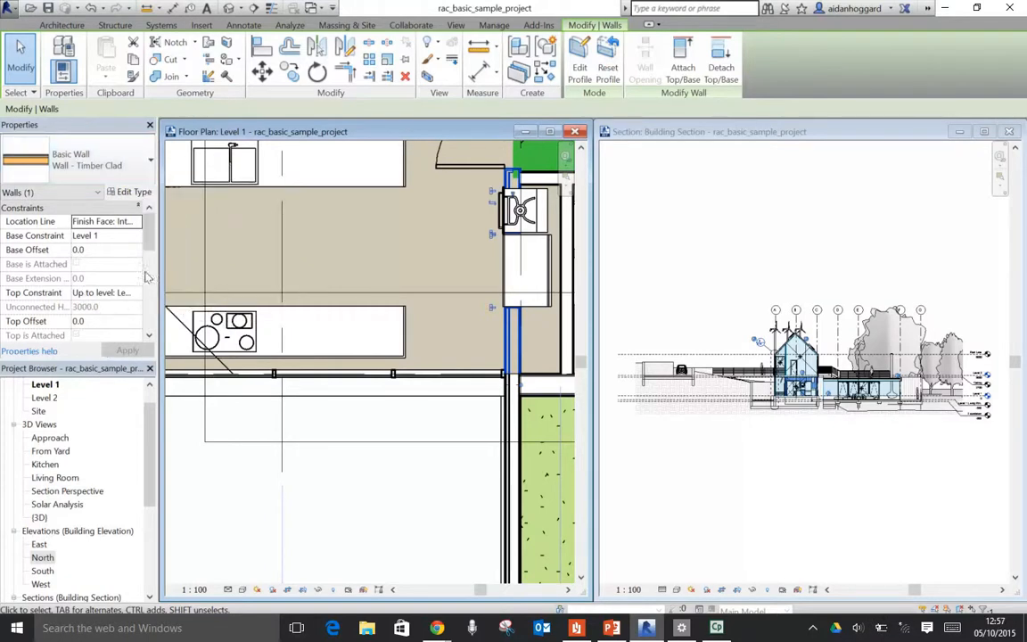
{"action": "mouse_move", "coordinate": [148, 224]}
{"action": "left_mouse_down"}
{"action": "mouse_move", "coordinate": [148, 317]}
{"action": "mouse_move", "coordinate": [162, 252]}
{"action": "mouse_move", "coordinate": [154, 215]}
{"action": "left_mouse_up"}
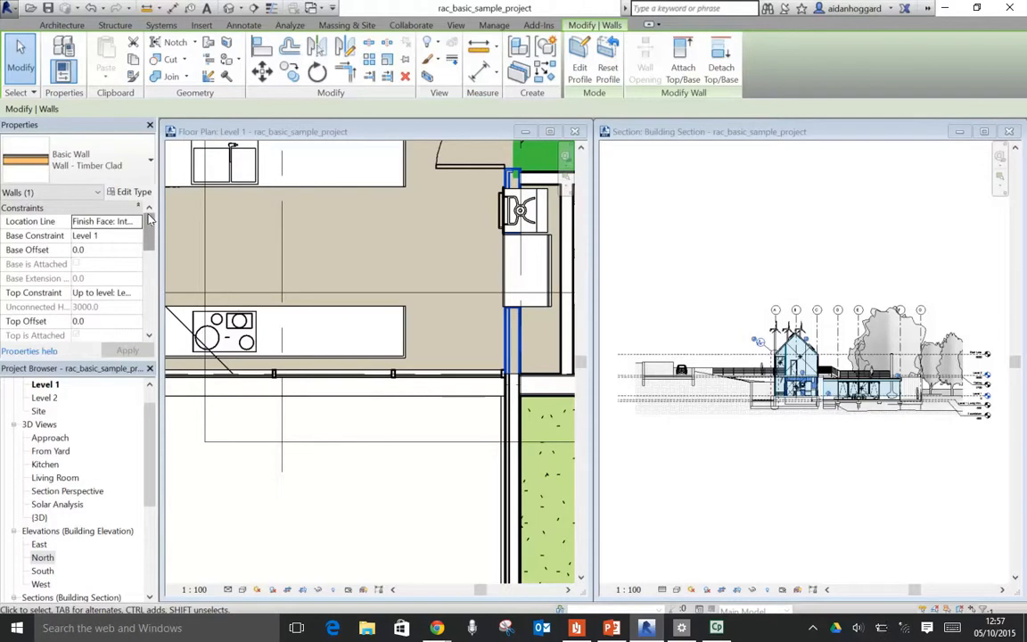
{"action": "left_click", "coordinate": [347, 431]}
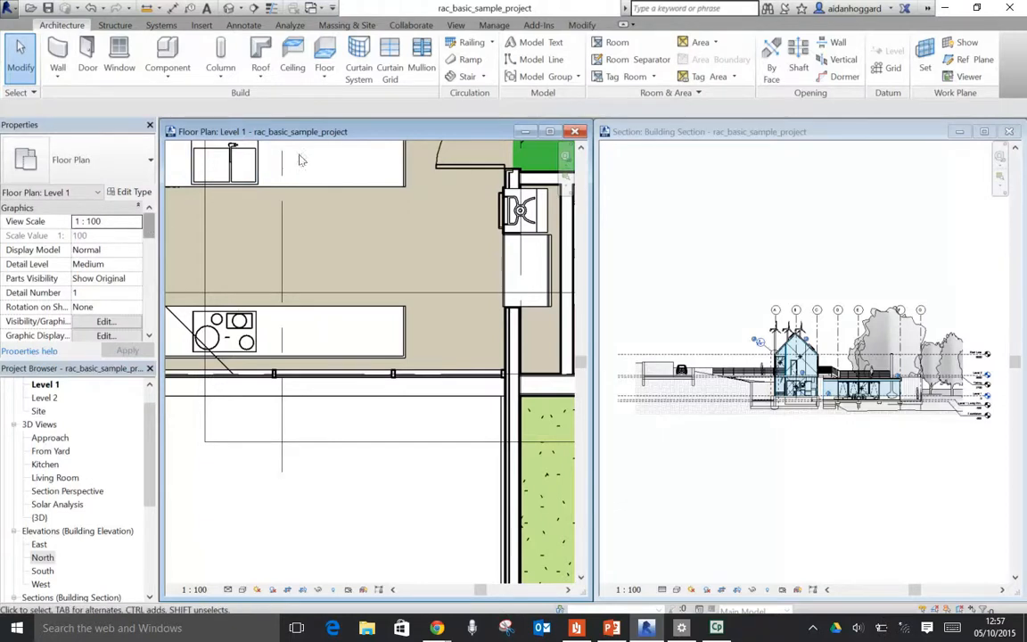
{"action": "mouse_move", "coordinate": [148, 222]}
{"action": "left_mouse_down"}
{"action": "mouse_move", "coordinate": [141, 325]}
{"action": "mouse_move", "coordinate": [161, 222]}
{"action": "left_mouse_up"}
- Maximize the Level 1 floor plan window and fit the whole plan in view
{"action": "left_click", "coordinate": [550, 132]}
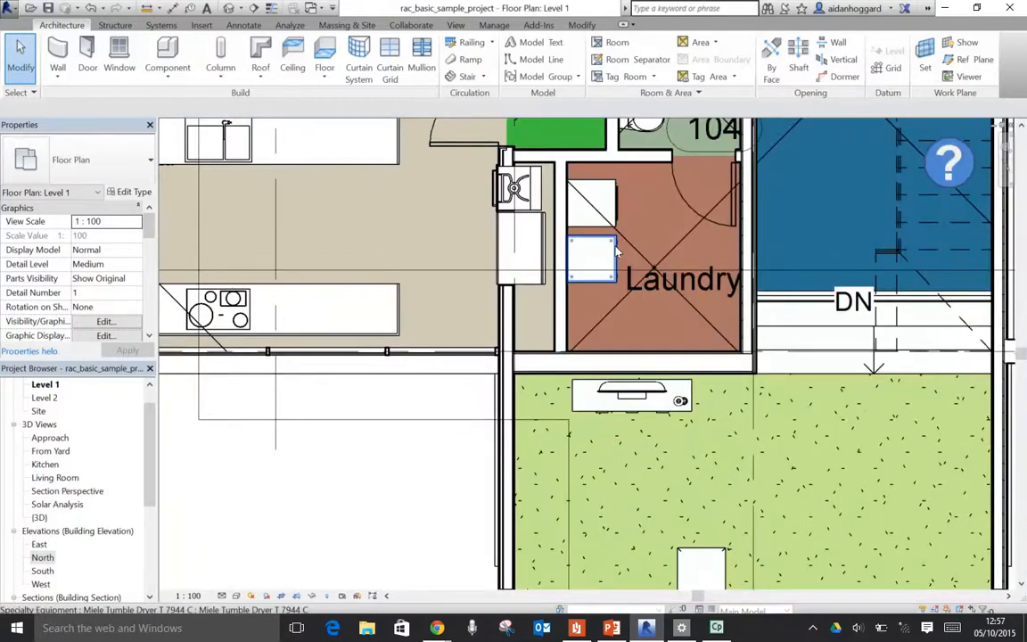
{"action": "key", "text": "z"}
{"action": "key", "text": "e"}
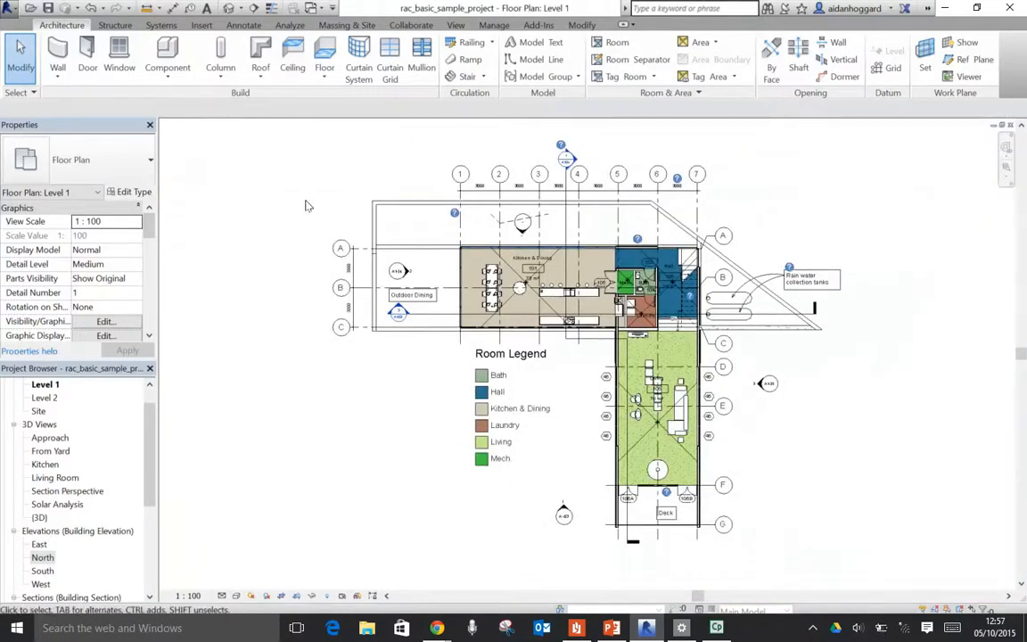
- Set the view scale of the Level 1 floor plan to 1:500
{"action": "left_click", "coordinate": [253, 598]}
{"action": "key", "text": "ctrl"}
{"action": "key", "text": "ctrl"}
{"action": "key", "text": "ctrl"}
{"action": "key", "text": "ctrl"}
{"action": "key", "text": "ctrl"}
{"action": "key", "text": "ctrl"}
{"action": "key", "text": "ctrl"}
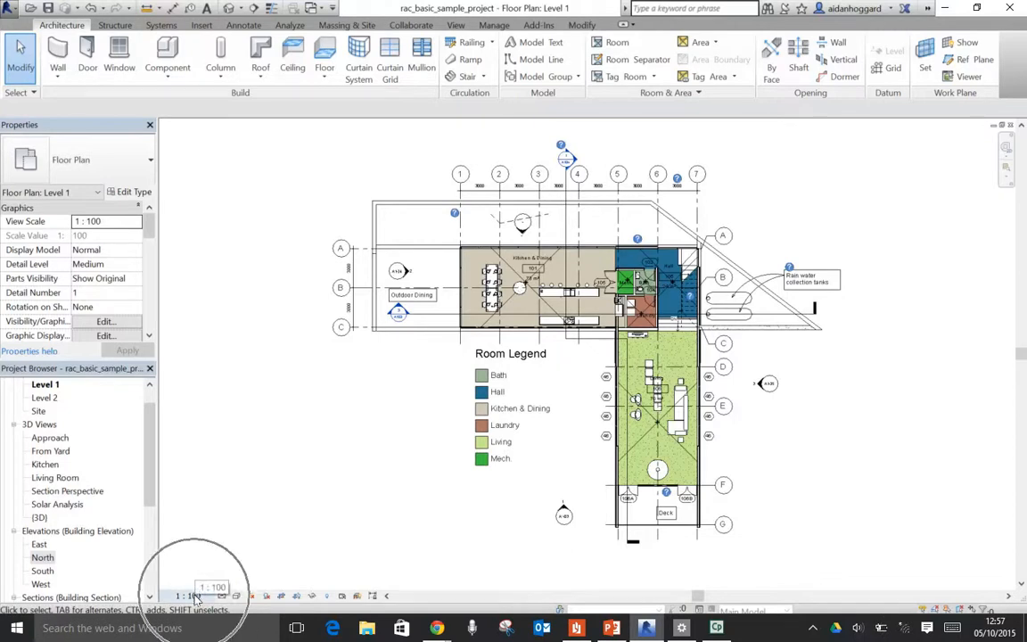
{"action": "key", "text": "ctrl"}
{"action": "key", "text": "ctrl"}
{"action": "key", "text": "ctrl"}
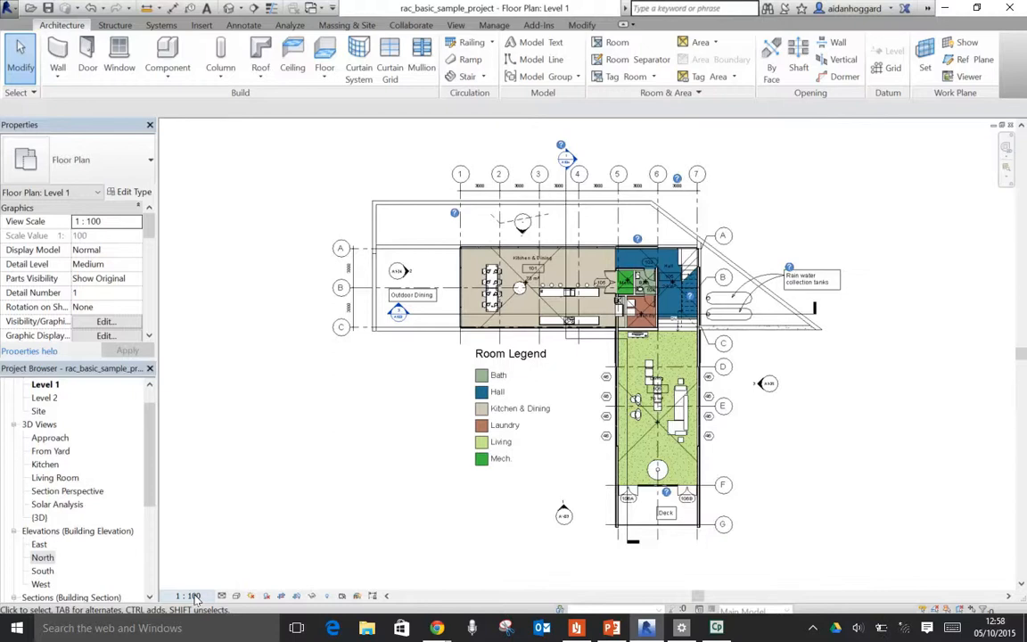
{"action": "left_click", "coordinate": [190, 597]}
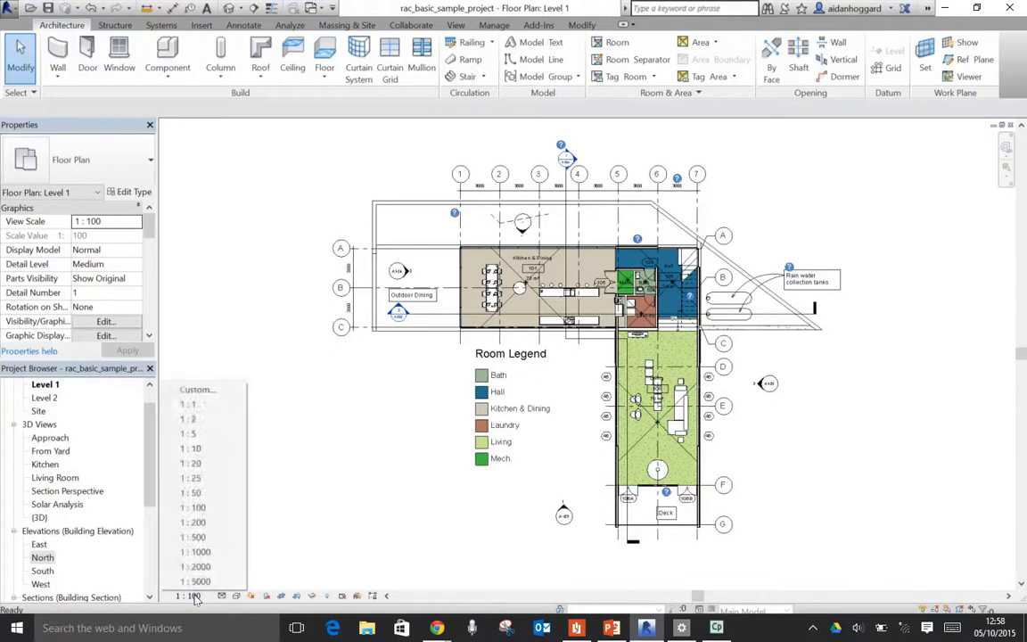
{"action": "left_click", "coordinate": [198, 537]}
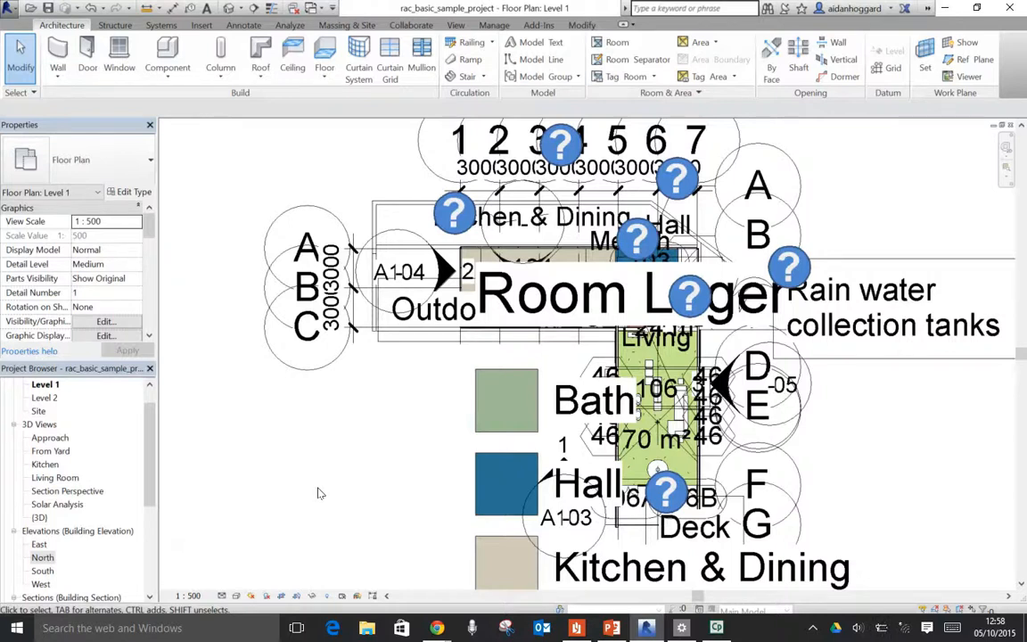
- Set the Level 1 plan's view scale to 1:20 and inspect the Kitchen & Dining room tag at that scale
{"action": "left_click", "coordinate": [188, 596]}
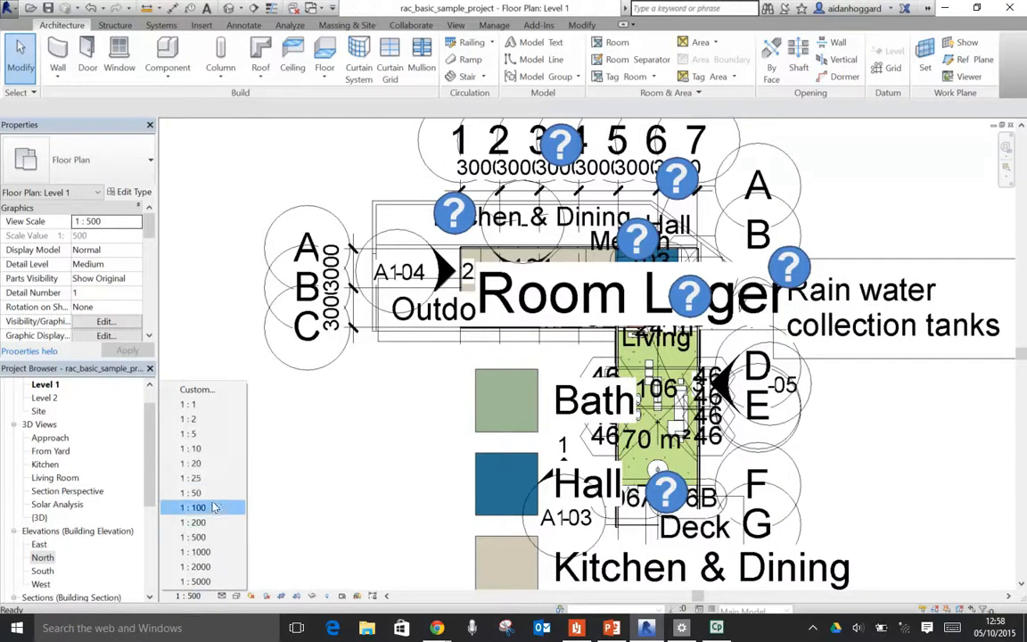
{"action": "left_click", "coordinate": [195, 464]}
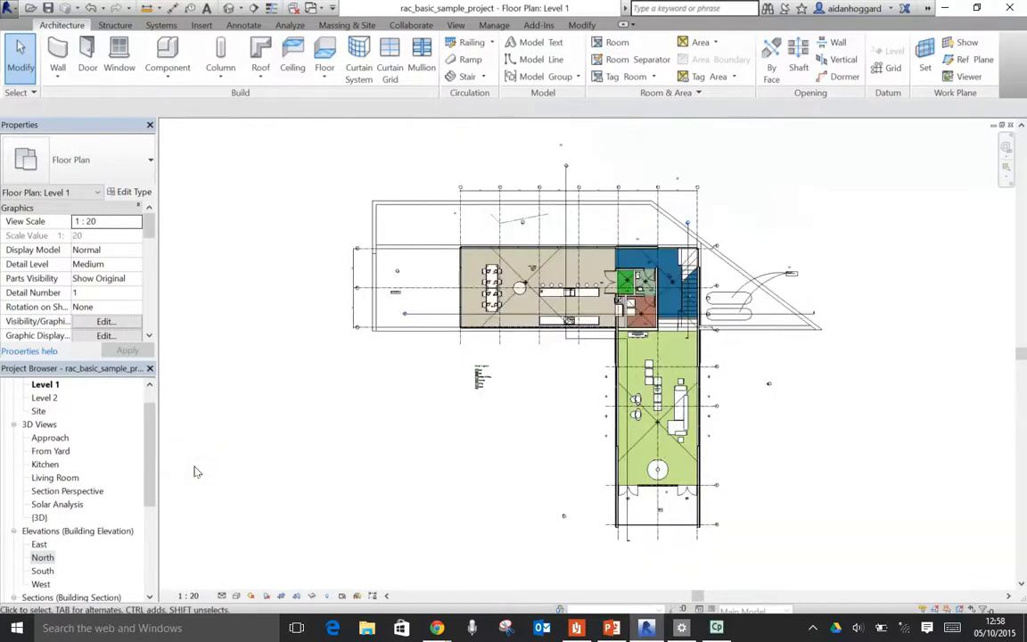
{"action": "key", "text": "z"}
{"action": "key", "text": "r"}
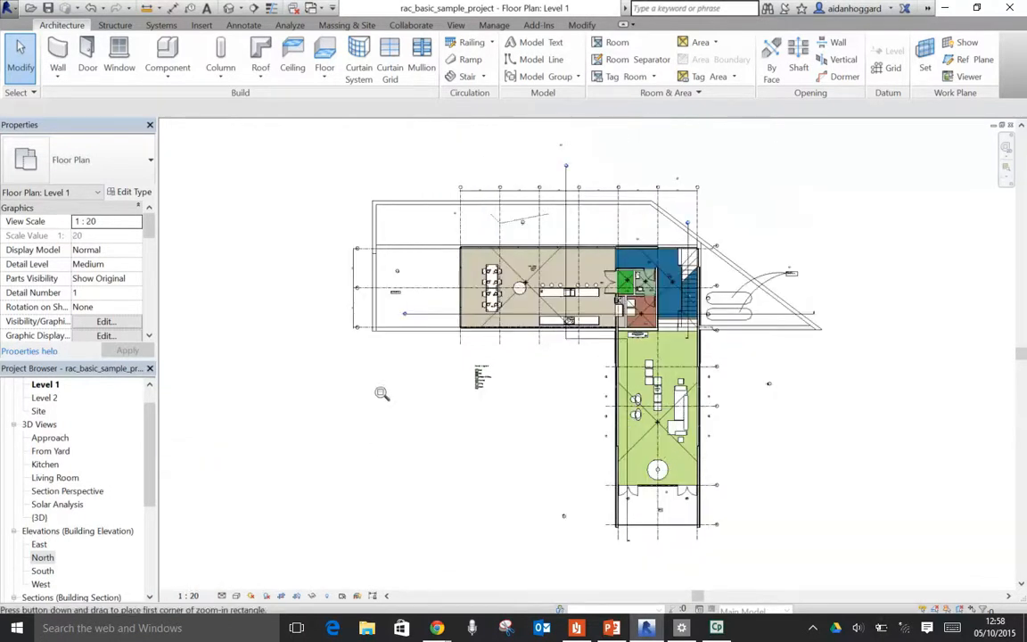
{"action": "left_click_drag", "start_coordinate": [367, 223], "coordinate": [568, 343]}
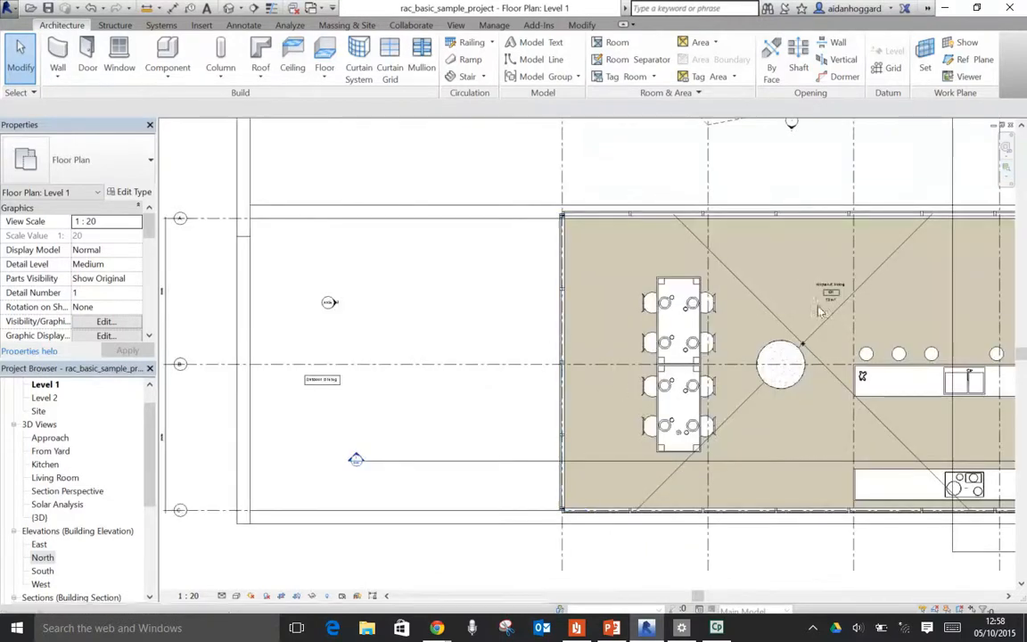
{"action": "scroll", "coordinate": [830, 294], "scroll_direction": "up", "scroll_amount": 5}
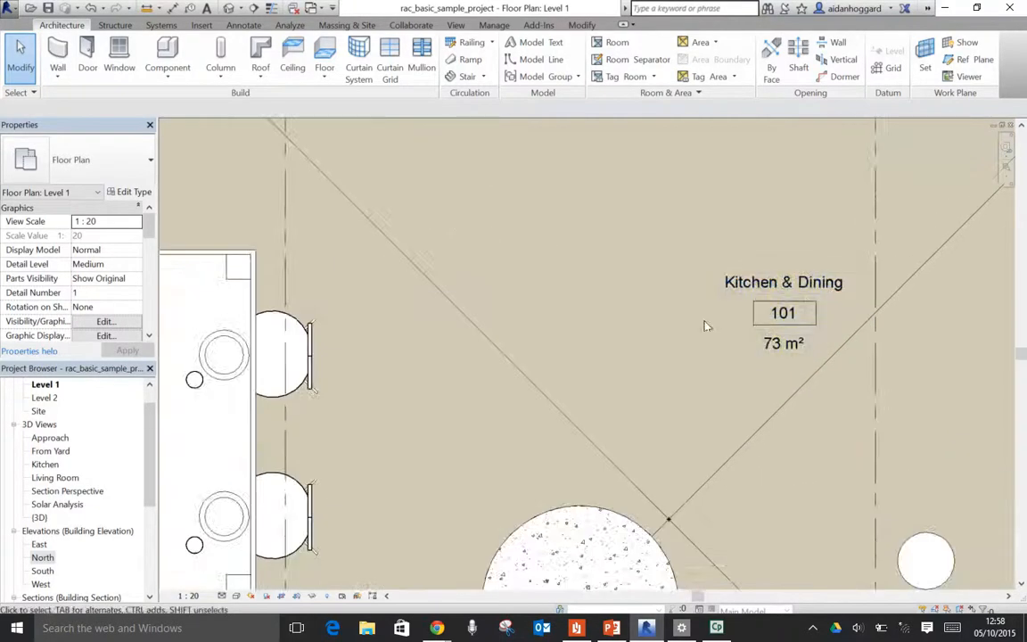
{"action": "scroll", "coordinate": [705, 326], "scroll_direction": "down", "scroll_amount": 5}
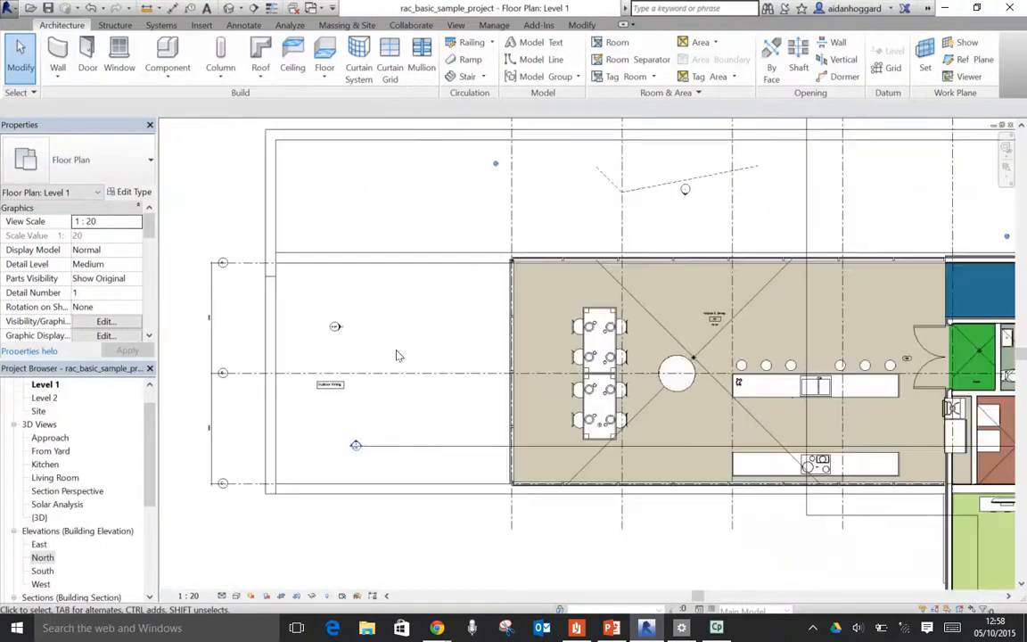
- Set the view scale of the Level 1 floor plan back to 1:100
{"action": "left_click", "coordinate": [188, 596]}
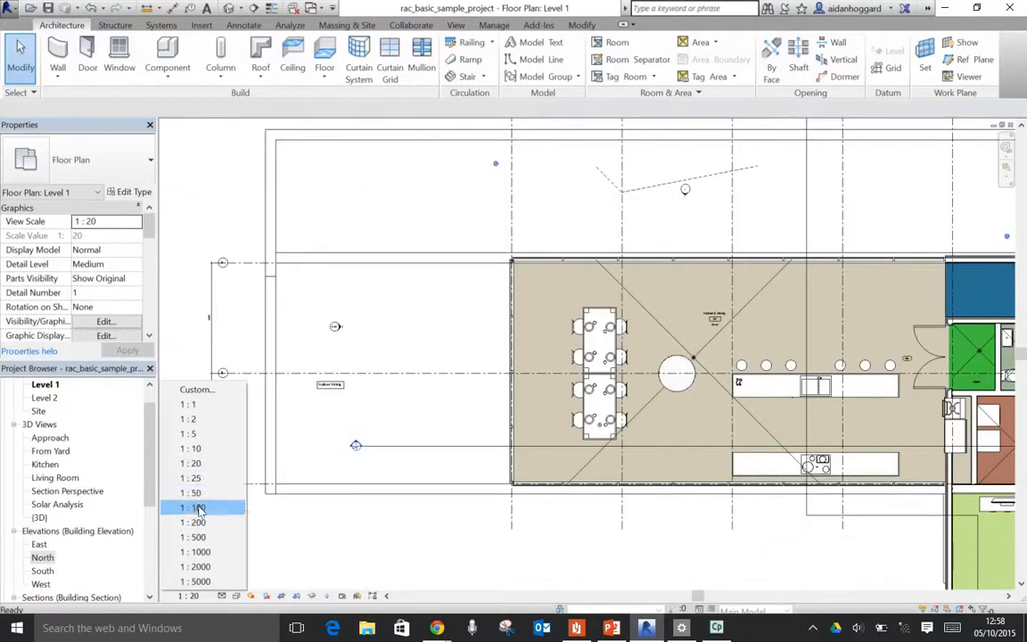
{"action": "left_click", "coordinate": [193, 507]}
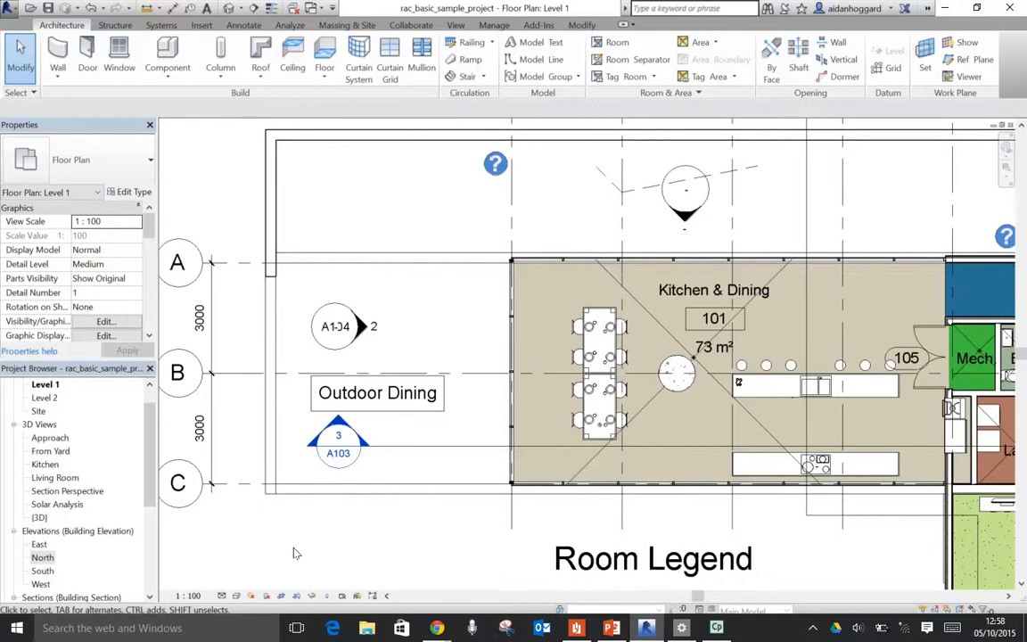
- Set the Level 1 plan's detail level to Coarse and inspect the walls around the Mech. and Bath rooms
{"action": "left_click", "coordinate": [222, 597]}
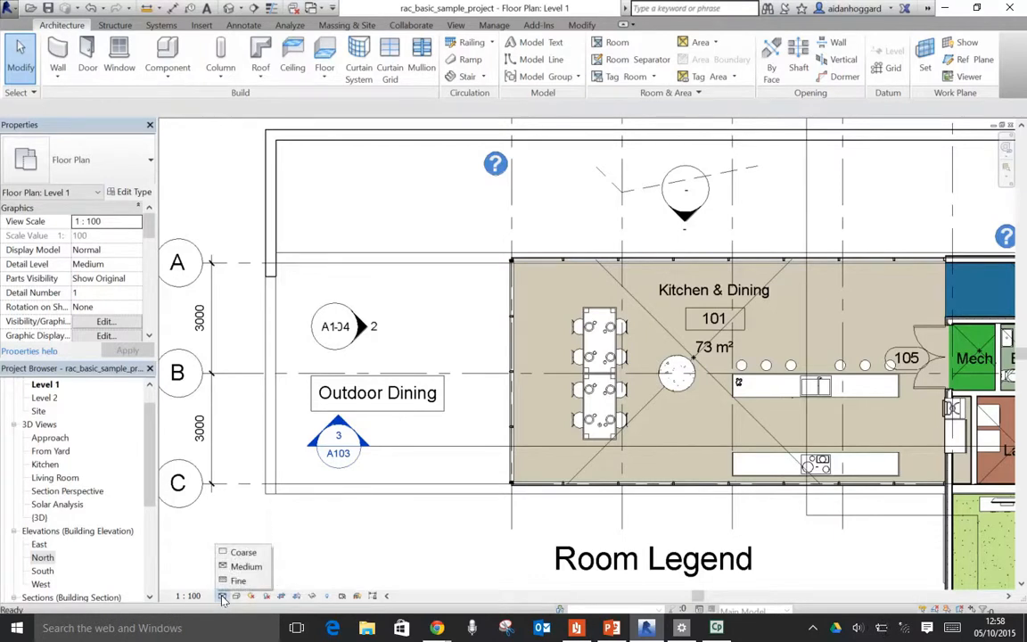
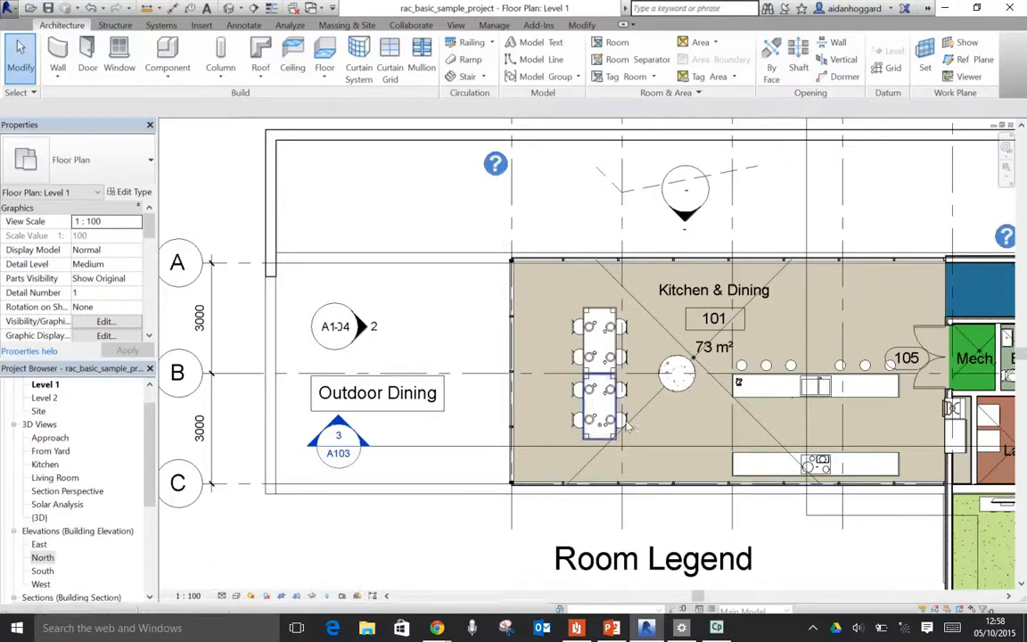
{"action": "key", "text": "z"}
{"action": "key", "text": "r"}
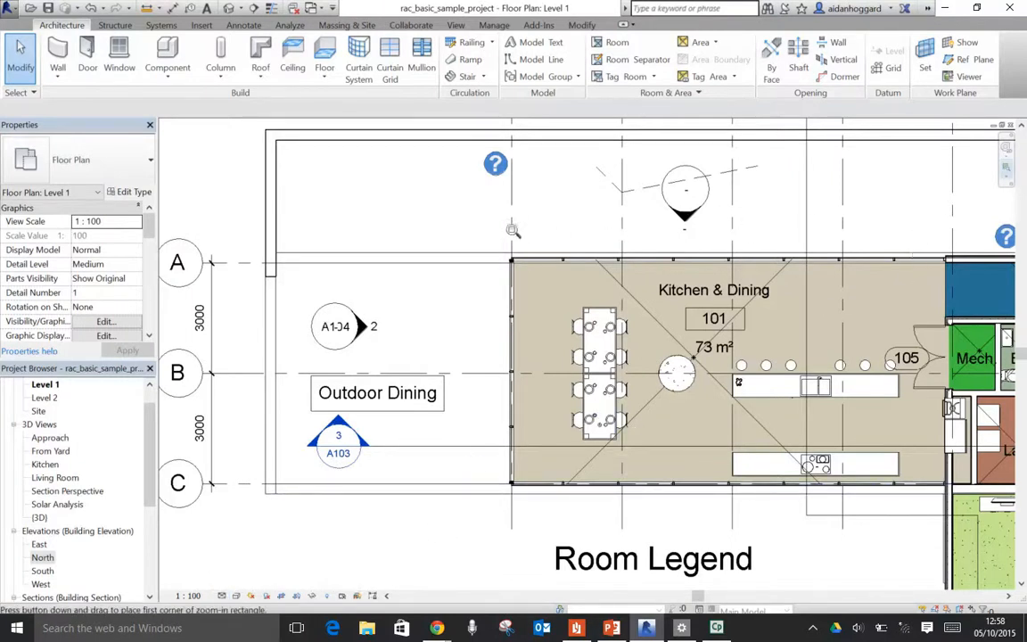
{"action": "left_click_drag", "start_coordinate": [699, 195], "coordinate": [887, 358]}
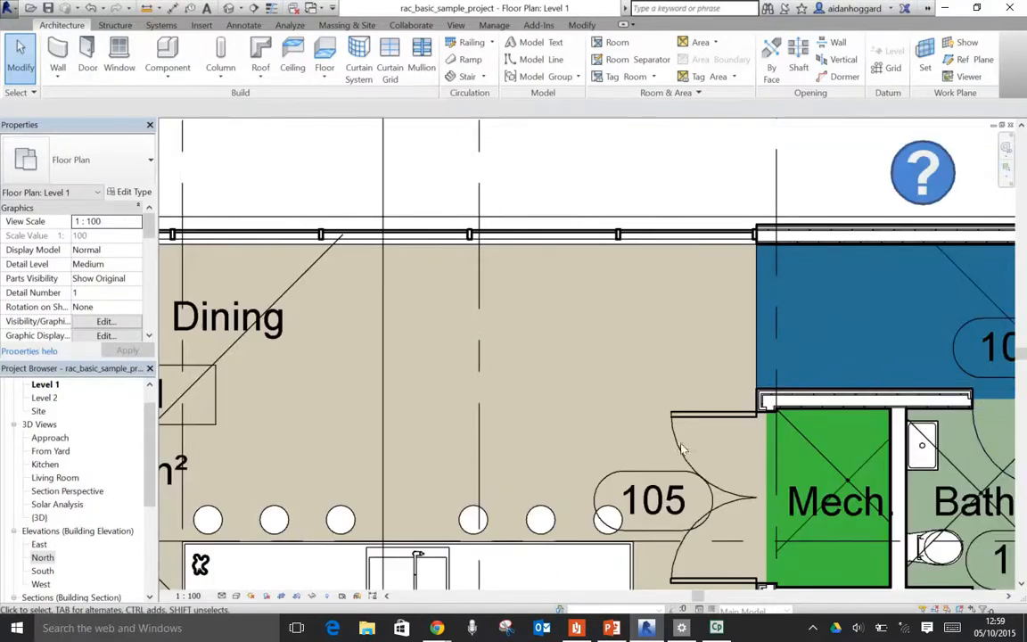
{"action": "left_click", "coordinate": [222, 595]}
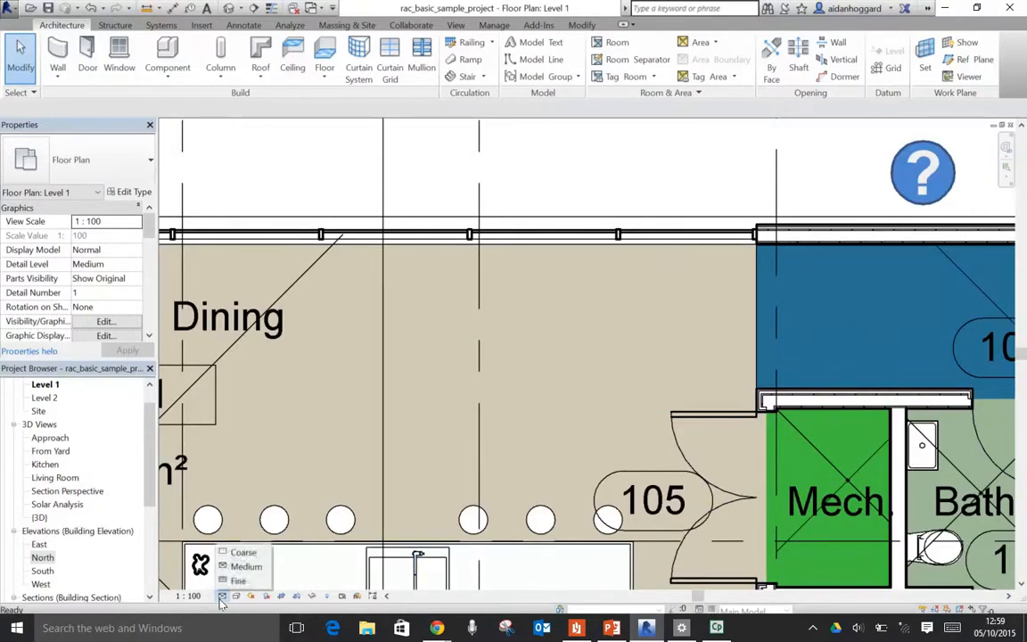
{"action": "left_click", "coordinate": [239, 553]}
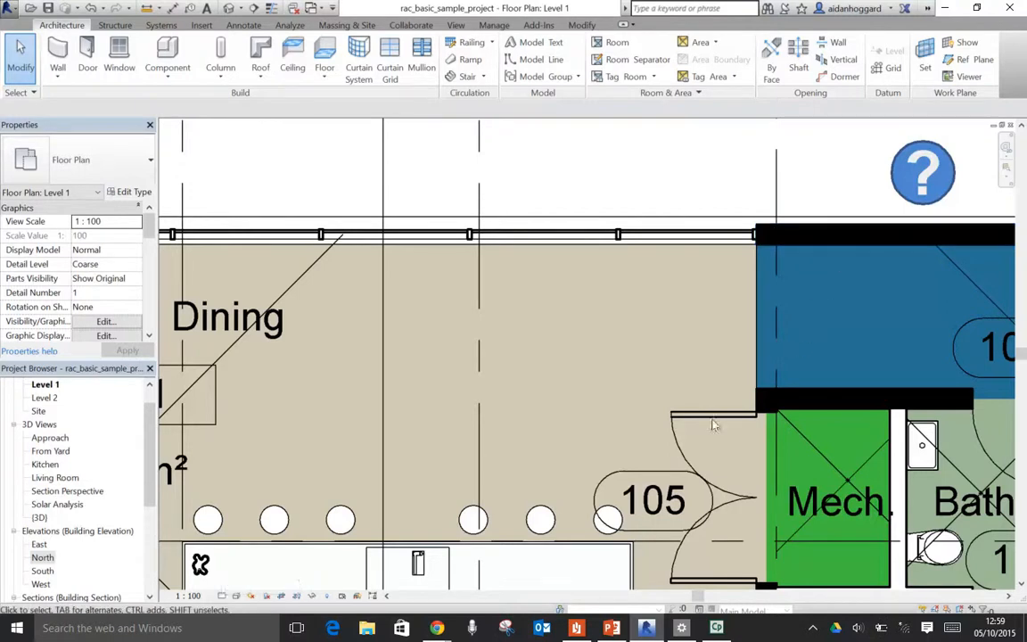
{"action": "middle_click_drag", "start_coordinate": [668, 409], "coordinate": [553, 214]}
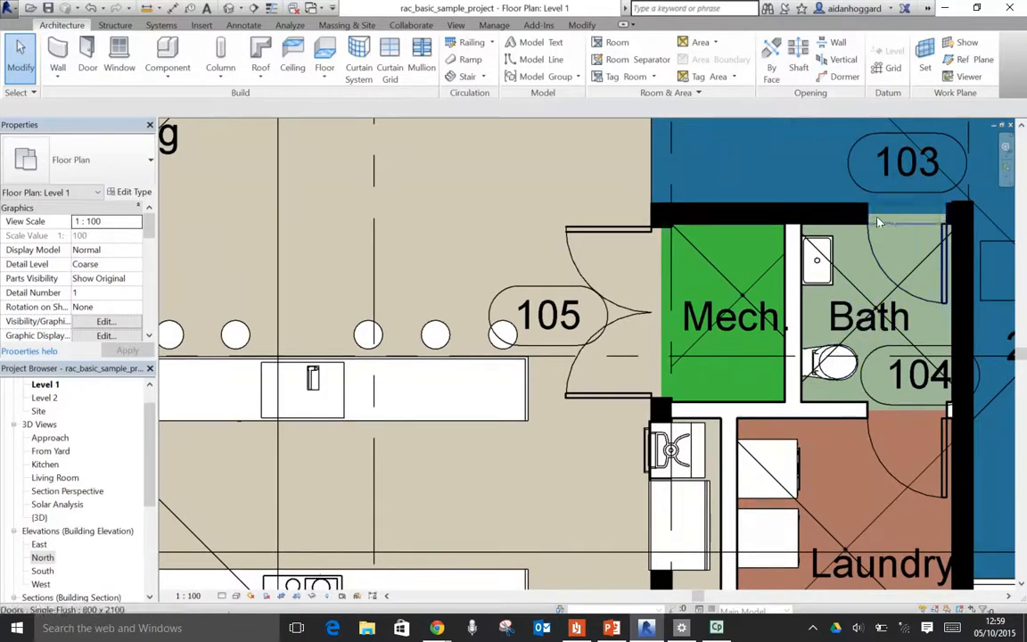
{"action": "scroll", "coordinate": [906, 229], "scroll_direction": "up", "scroll_amount": 3}
{"action": "middle_click_drag", "start_coordinate": [912, 236], "coordinate": [762, 312]}
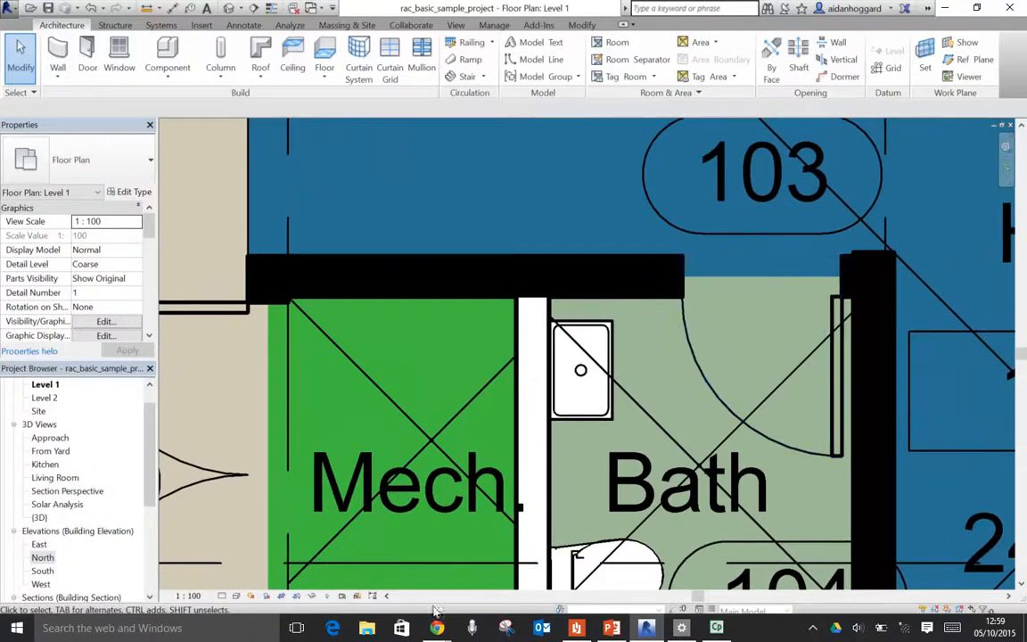
- Switch the Level 1 plan's detail level to Medium to compare the wall layers, and finally set it to Fine
{"action": "left_click", "coordinate": [222, 596]}
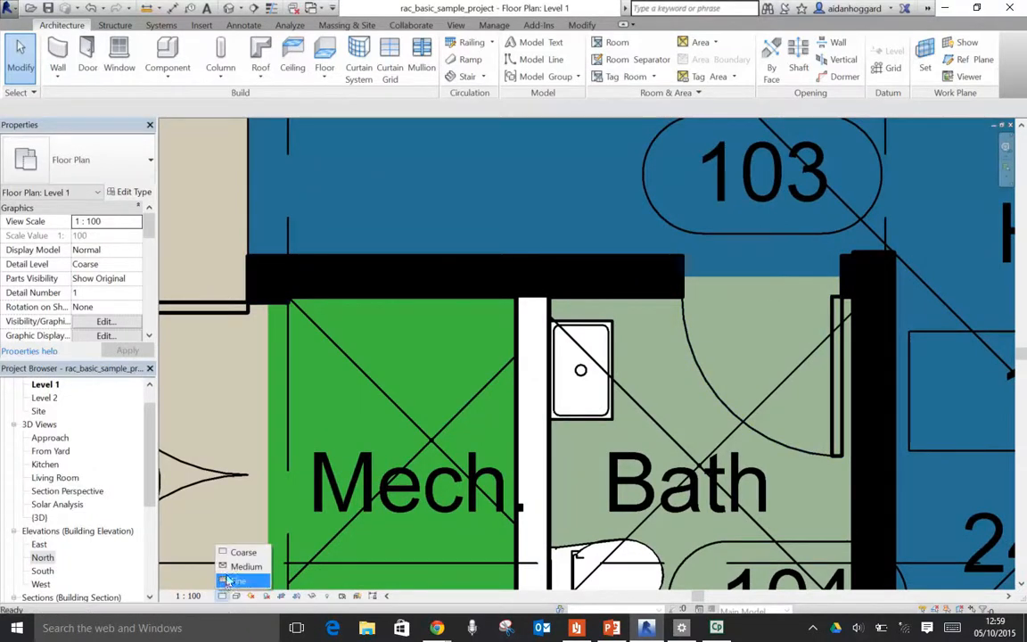
{"action": "left_click", "coordinate": [227, 564]}
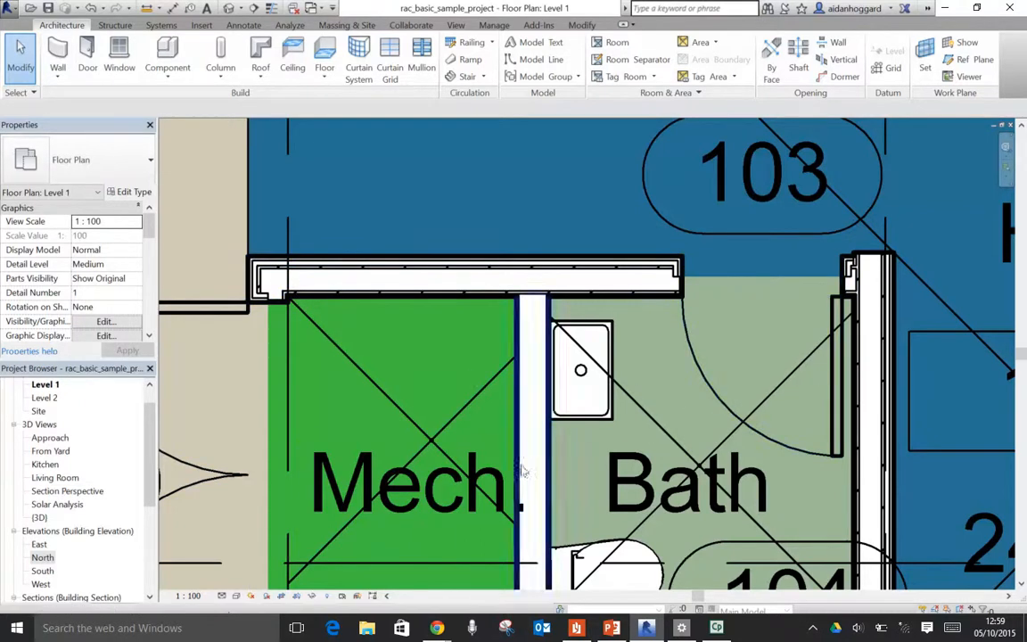
{"action": "left_click", "coordinate": [220, 597]}
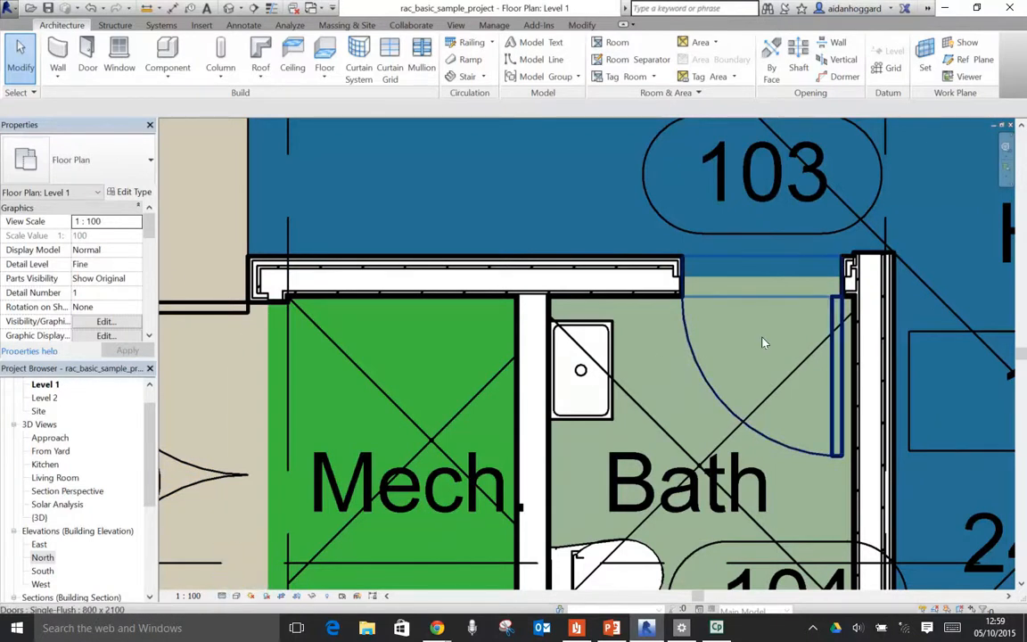
- Toggle Thin Lines on and off twice at the Kitchen & Dining curtain wall corner to compare the line weights
{"action": "scroll", "coordinate": [764, 343], "scroll_direction": "down", "scroll_amount": 2}
{"action": "scroll", "coordinate": [764, 343], "scroll_direction": "down", "scroll_amount": 3}
{"action": "middle_click_drag", "start_coordinate": [421, 399], "coordinate": [799, 372]}
{"action": "scroll", "coordinate": [579, 368], "scroll_direction": "down", "scroll_amount": 1}
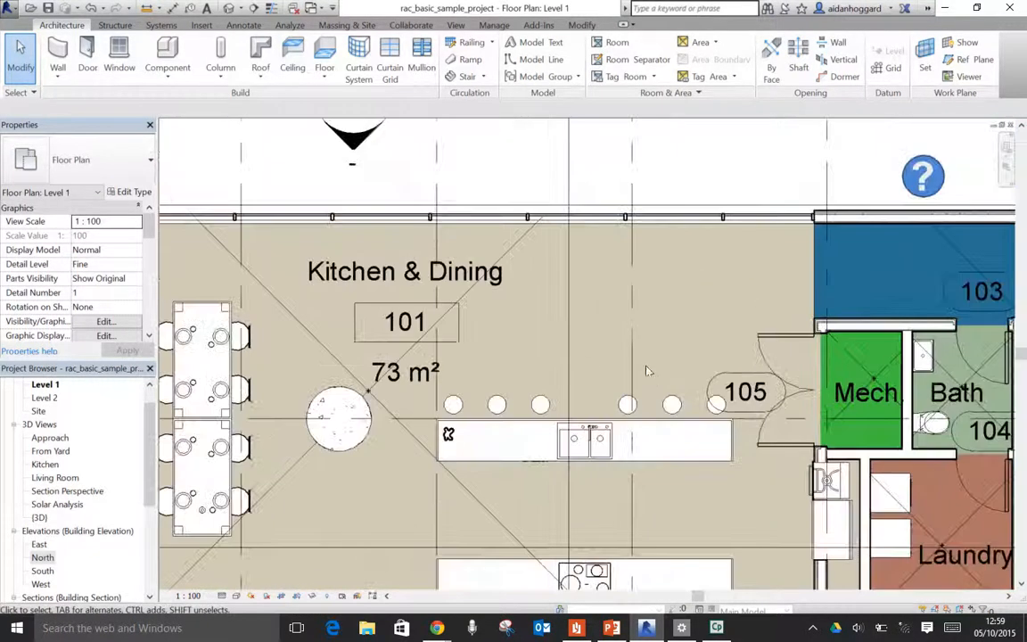
{"action": "middle_click_drag", "start_coordinate": [573, 367], "coordinate": [754, 361]}
{"action": "middle_click_drag", "start_coordinate": [500, 379], "coordinate": [608, 308]}
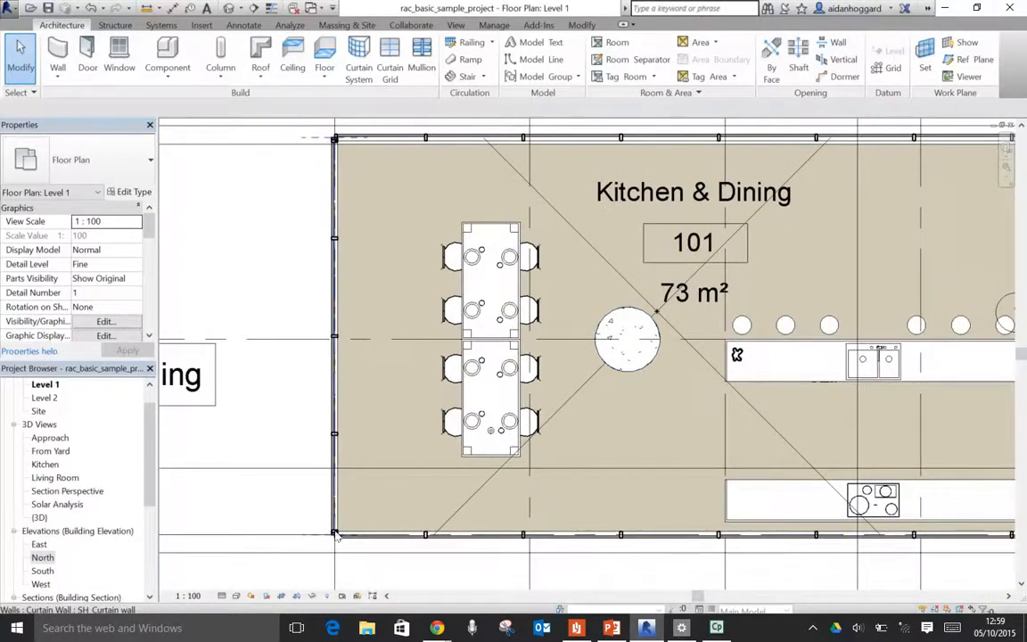
{"action": "scroll", "coordinate": [331, 537], "scroll_direction": "up", "scroll_amount": 5}
{"action": "scroll", "coordinate": [334, 537], "scroll_direction": "up", "scroll_amount": 2}
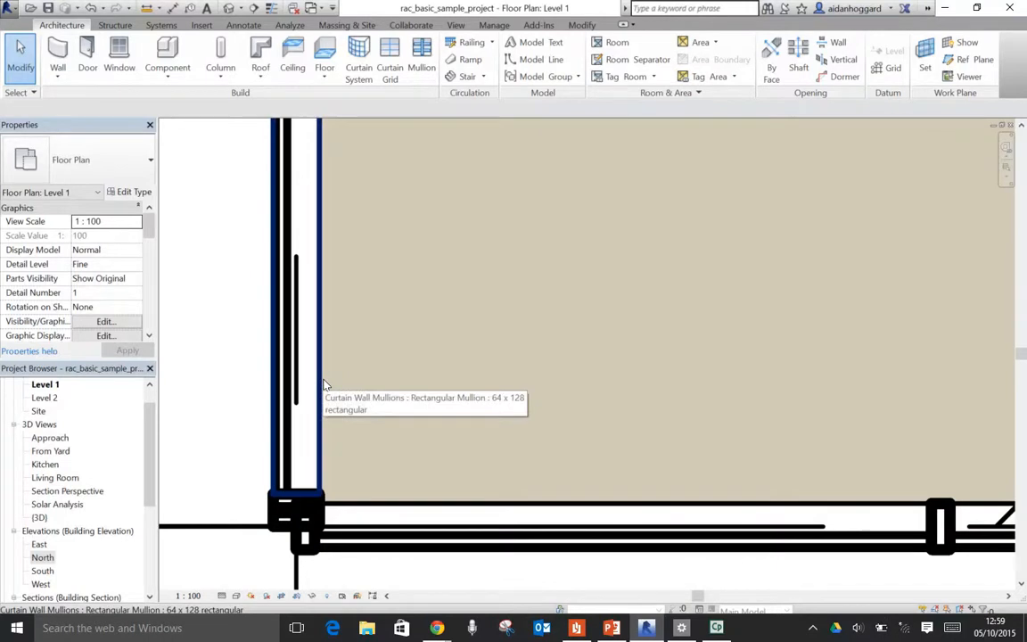
{"action": "key", "text": "t"}
{"action": "key", "text": "l"}
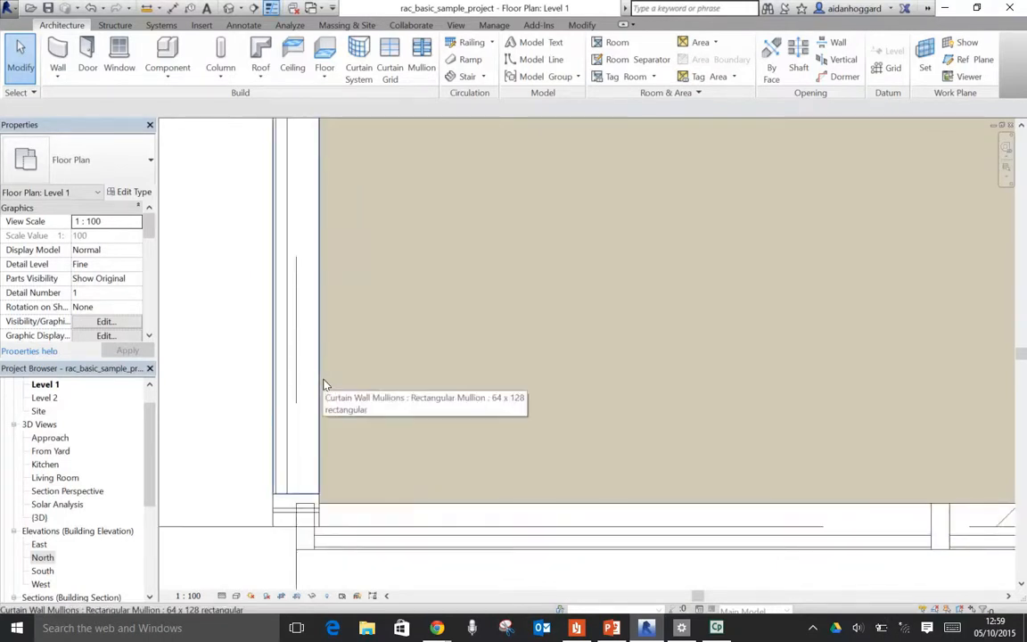
{"action": "key", "text": "t"}
{"action": "key", "text": "l"}
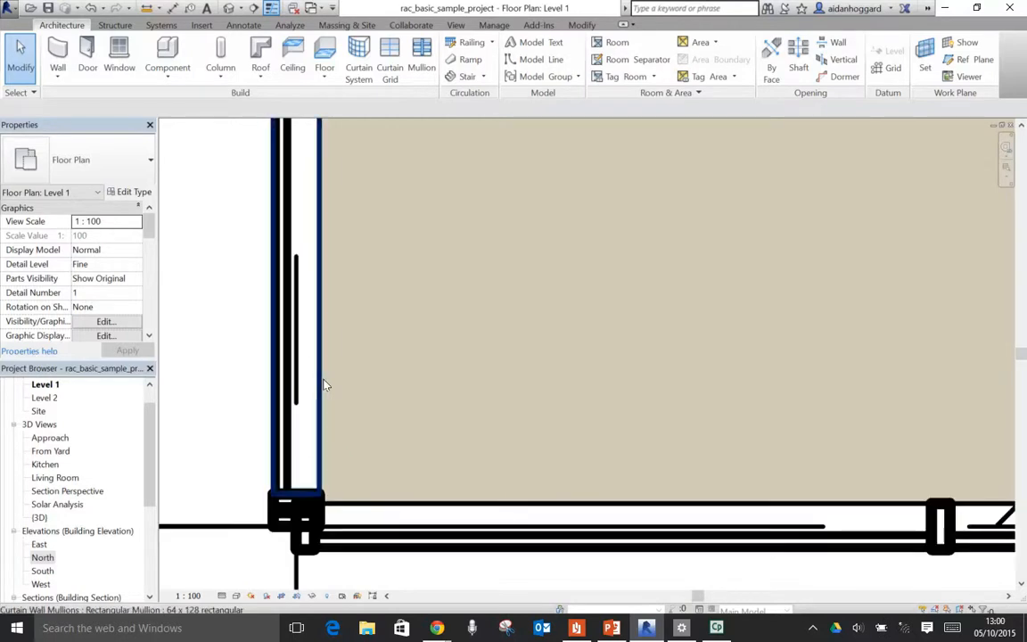
{"action": "key", "text": "t"}
{"action": "key", "text": "l"}
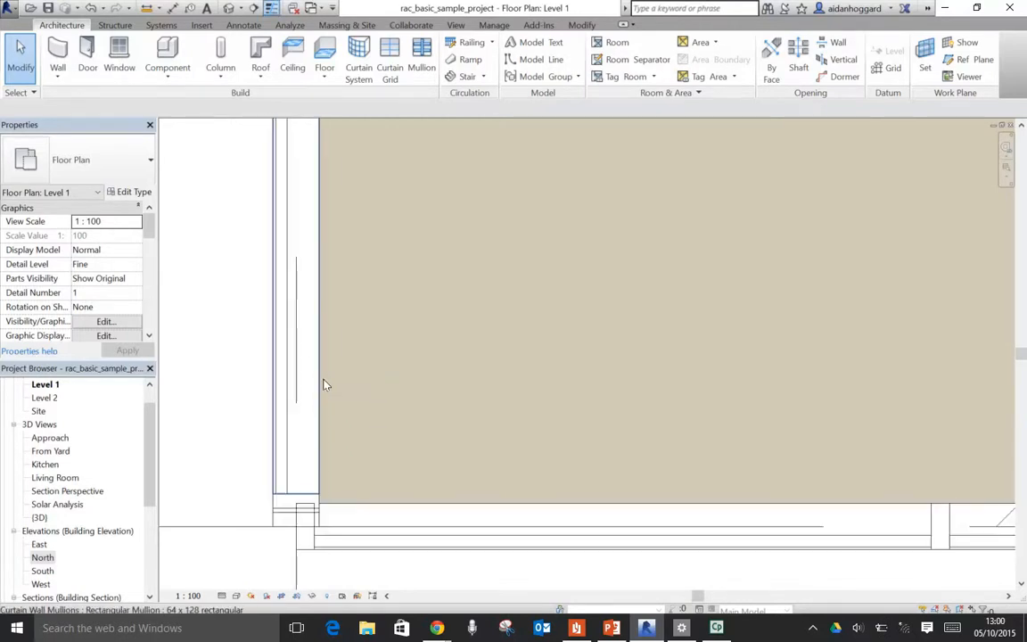
{"action": "key", "text": "t"}
{"action": "key", "text": "l"}
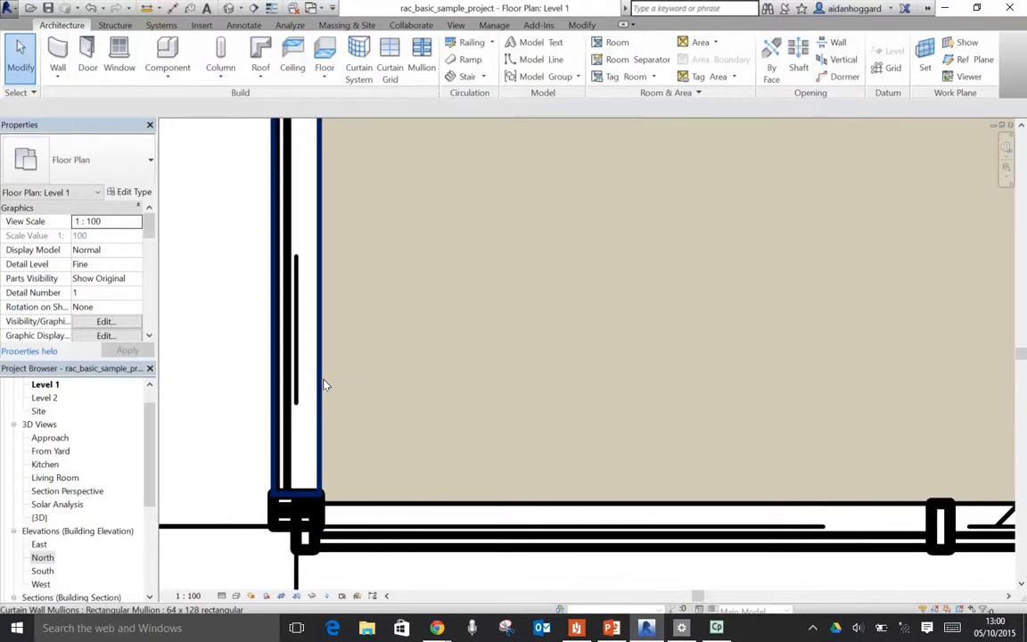
{"action": "scroll", "coordinate": [291, 346], "scroll_direction": "down", "scroll_amount": 5}
{"action": "middle_click_drag", "start_coordinate": [286, 435], "coordinate": [379, 398]}
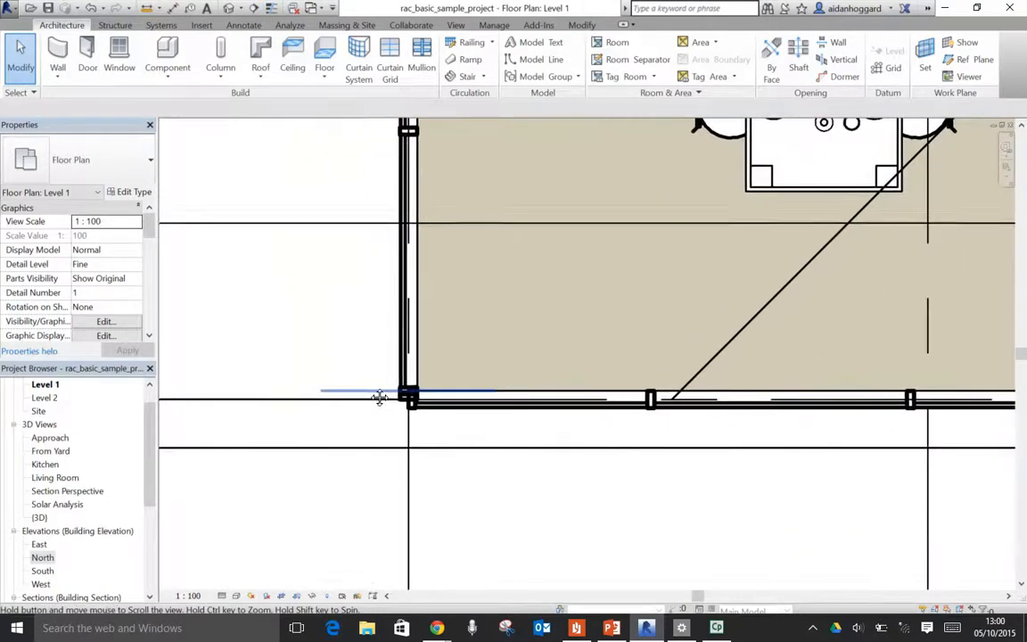
{"action": "scroll", "coordinate": [402, 402], "scroll_direction": "up", "scroll_amount": 3}
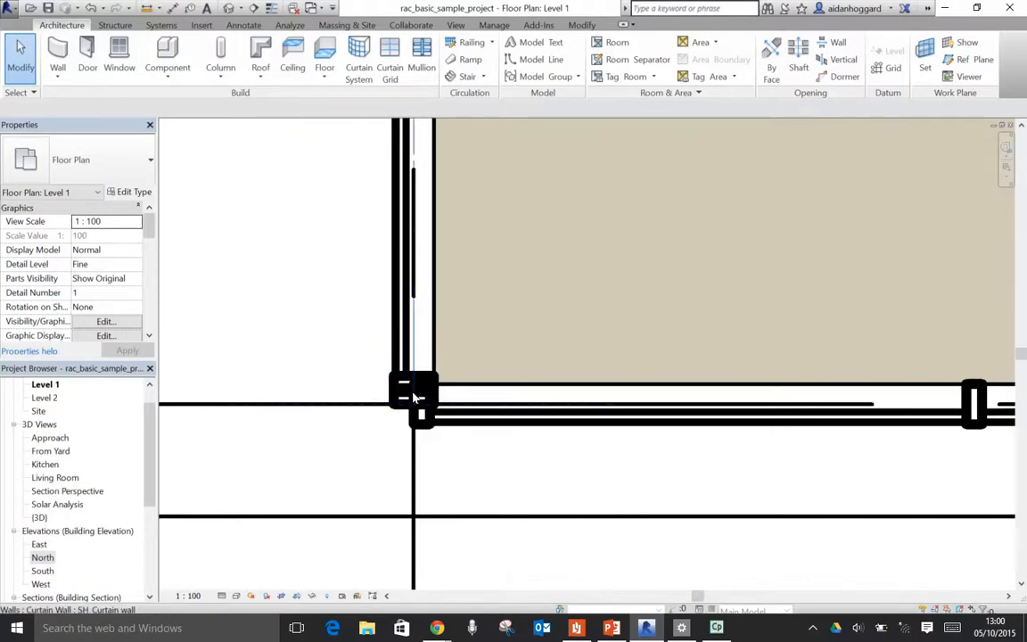
{"action": "scroll", "coordinate": [521, 337], "scroll_direction": "down", "scroll_amount": 5}
{"action": "middle_click_drag", "start_coordinate": [486, 369], "coordinate": [419, 452]}
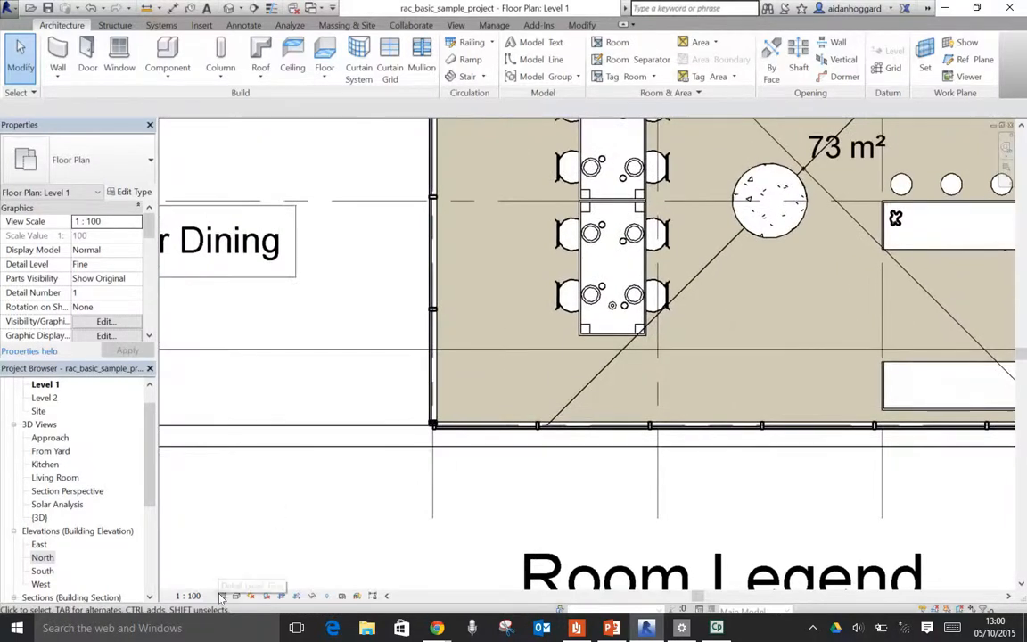
{"action": "key", "text": "ctrl"}
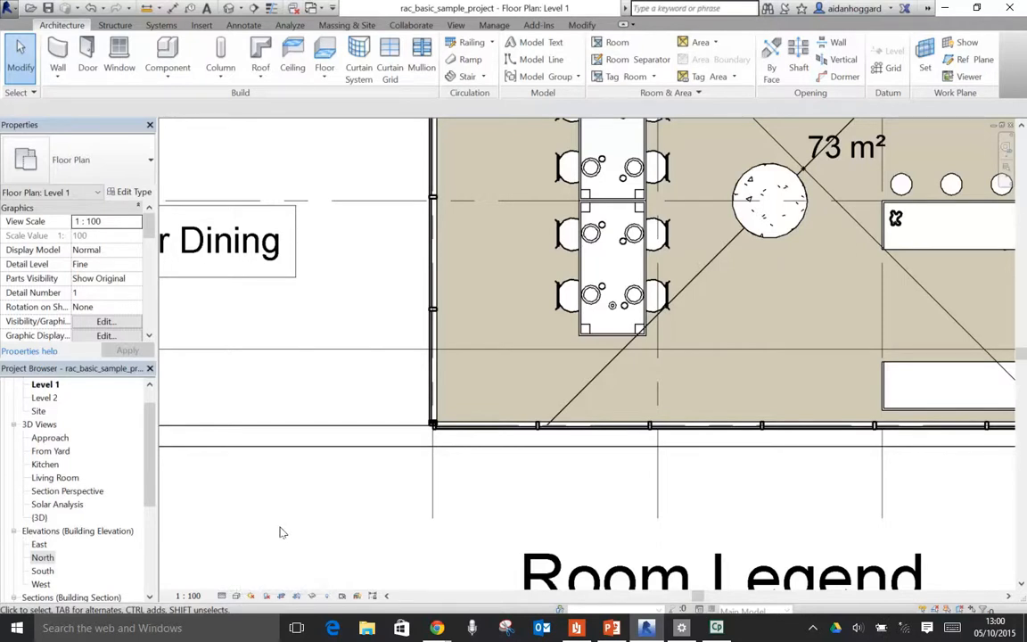
- Open the {3D} view and tile all open view windows
{"action": "left_click", "coordinate": [42, 557]}
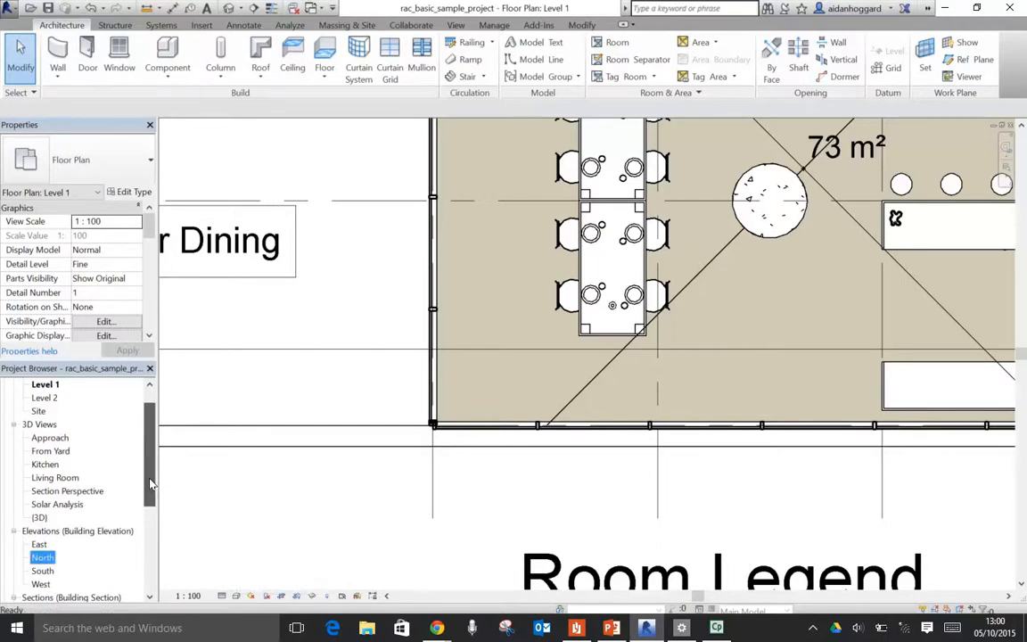
{"action": "double_click", "coordinate": [39, 517]}
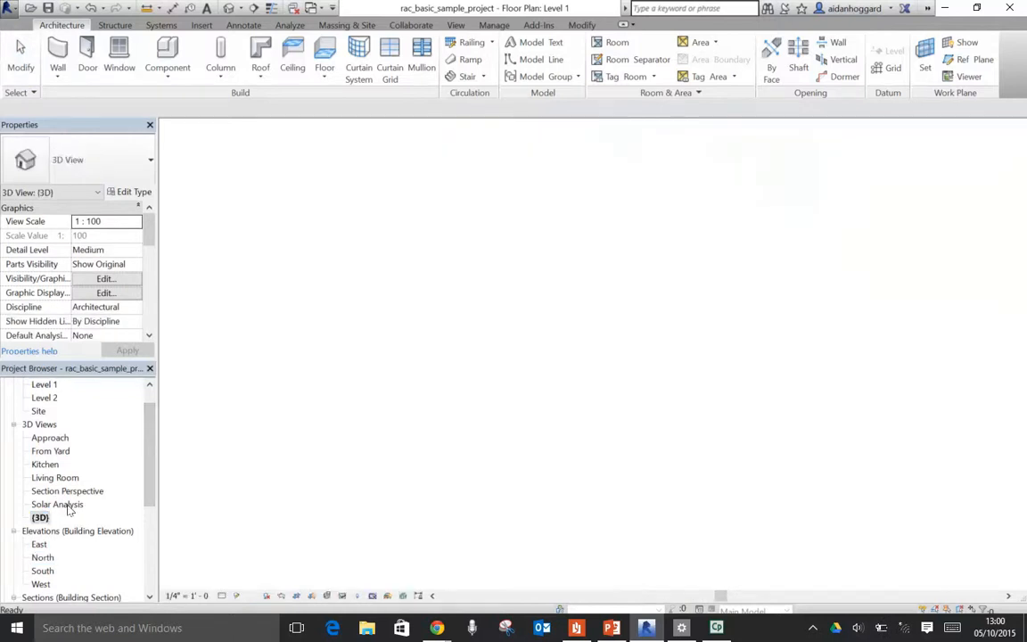
{"action": "key", "text": "w"}
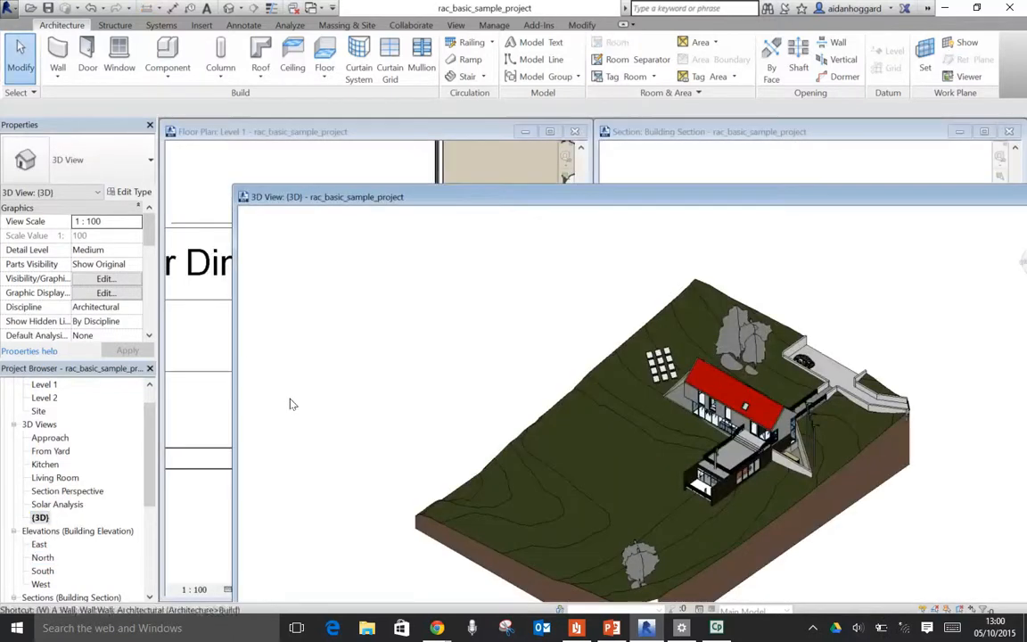
{"action": "key", "text": "t"}
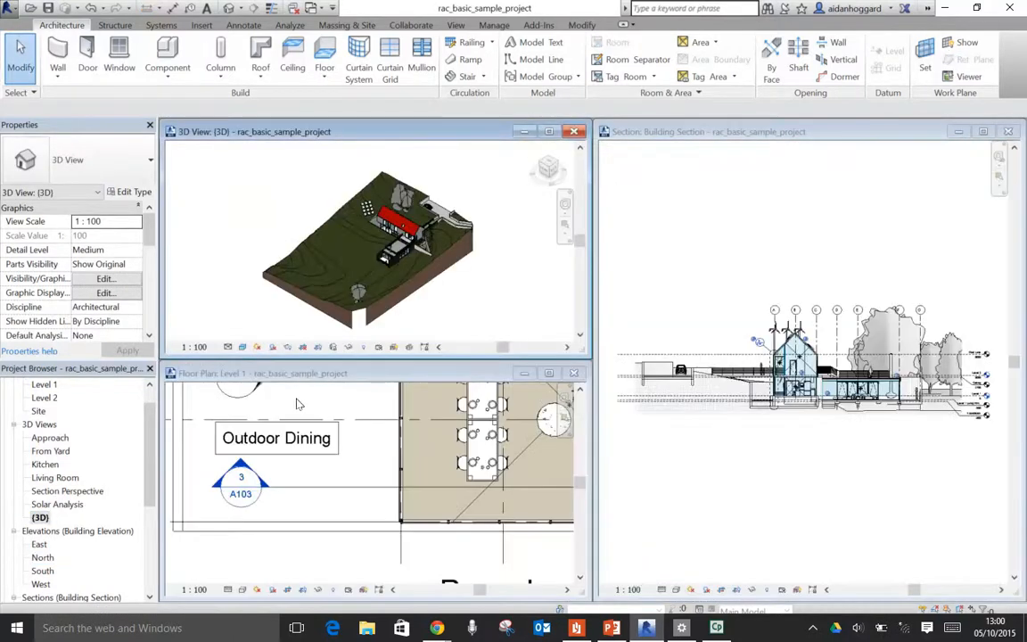
- Maximize the {3D} view window and fit the whole model in view
{"action": "left_click", "coordinate": [550, 132]}
{"action": "key", "text": "z"}
{"action": "key", "text": "f"}
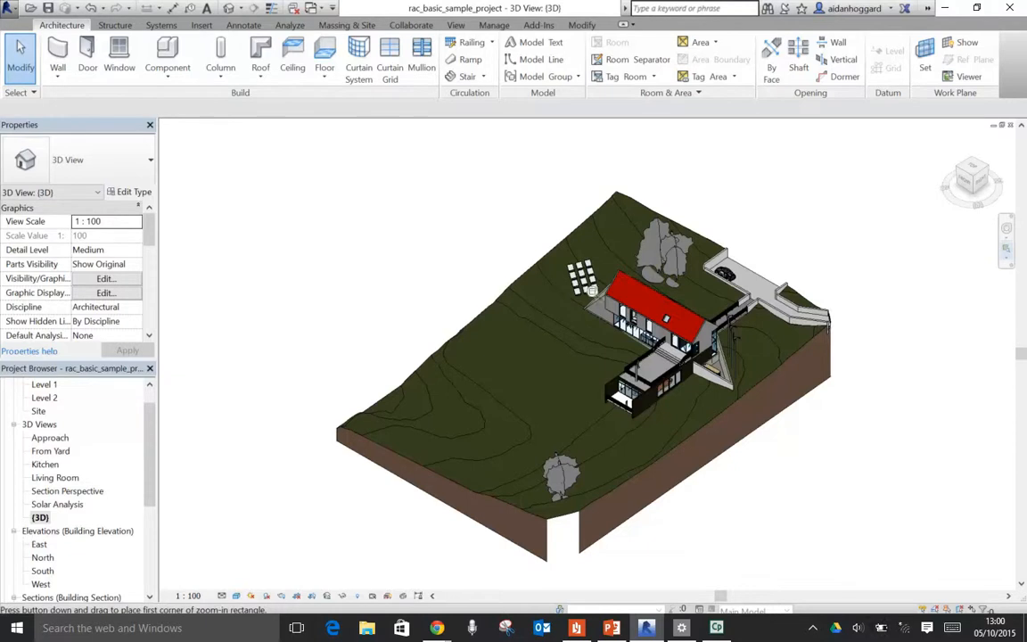
- Examine the bathtub behind the upper-floor window in the 3D view by selecting it, and clear the selection
{"action": "scroll", "coordinate": [714, 393], "scroll_direction": "up", "scroll_amount": 5}
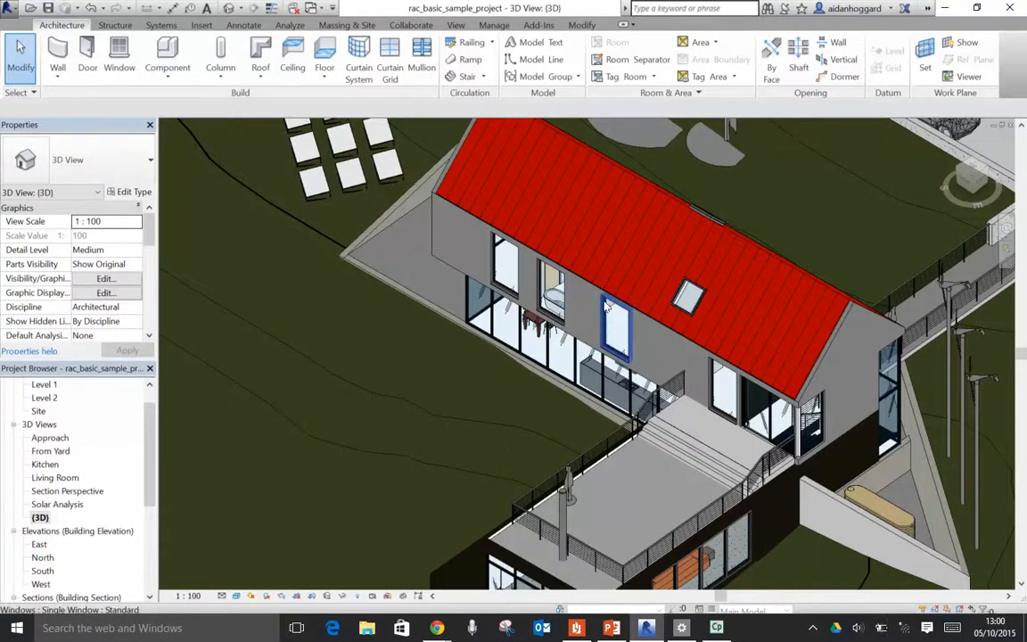
{"action": "scroll", "coordinate": [639, 321], "scroll_direction": "up", "scroll_amount": 3}
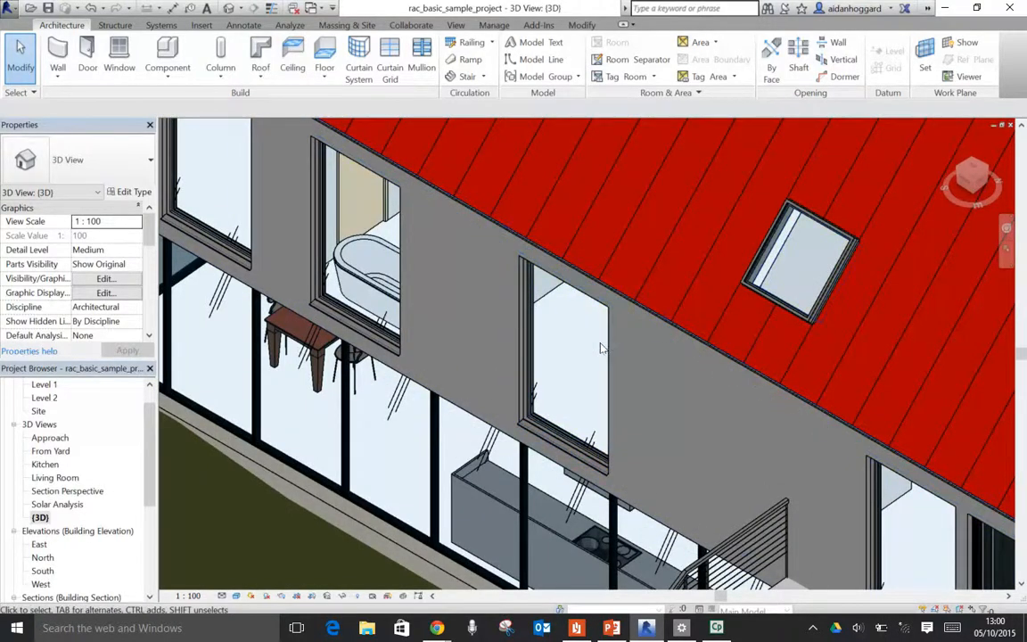
{"action": "left_click", "coordinate": [385, 290]}
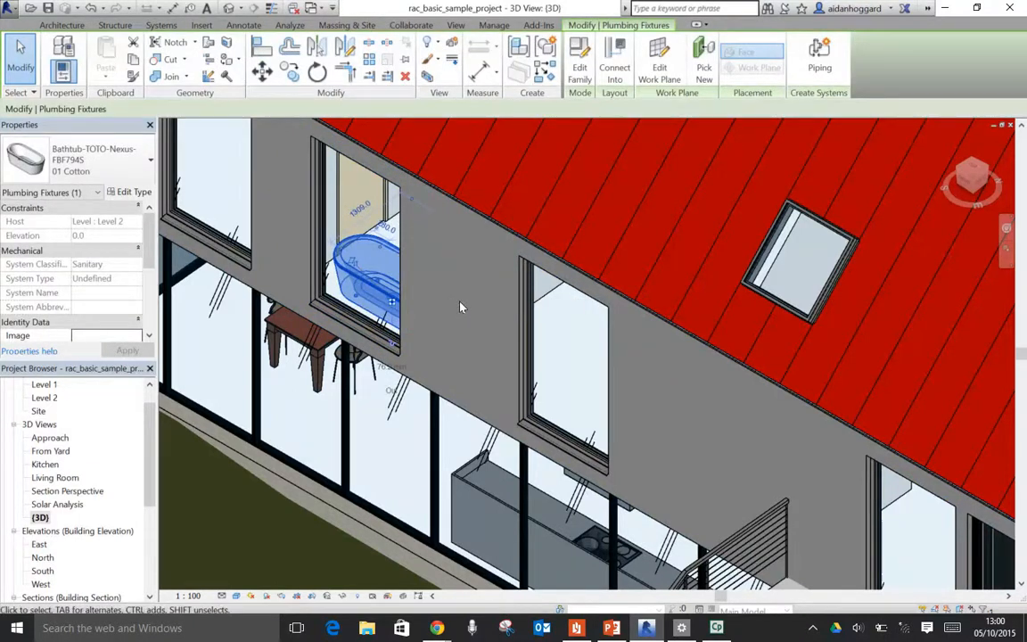
{"action": "key", "text": "Escape"}
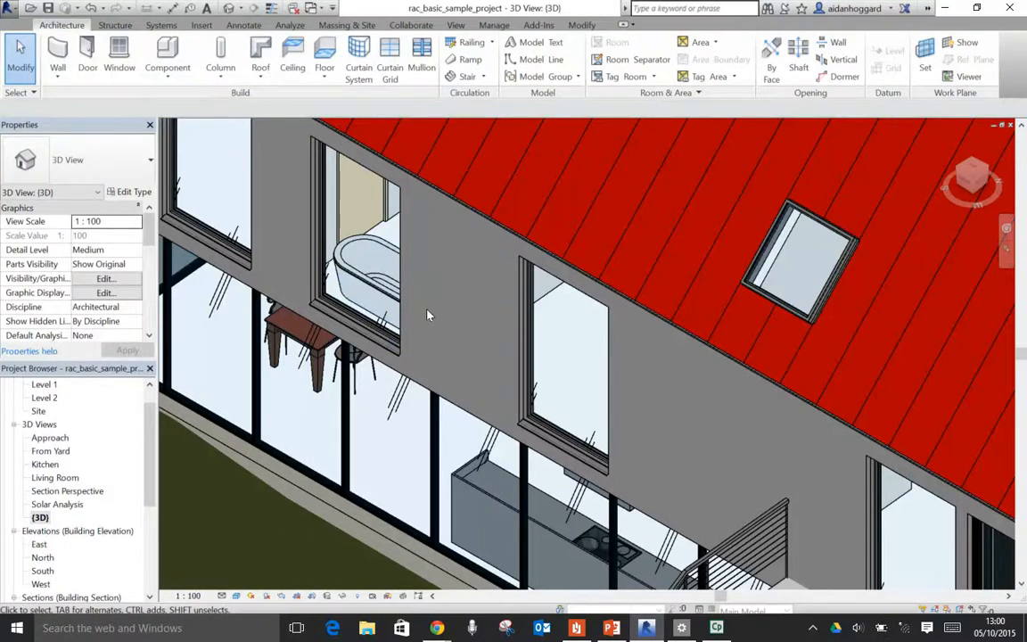
- Set the 3D view's visual style to Wireframe for comparison, and change it to Hidden Line
{"action": "left_click", "coordinate": [238, 596]}
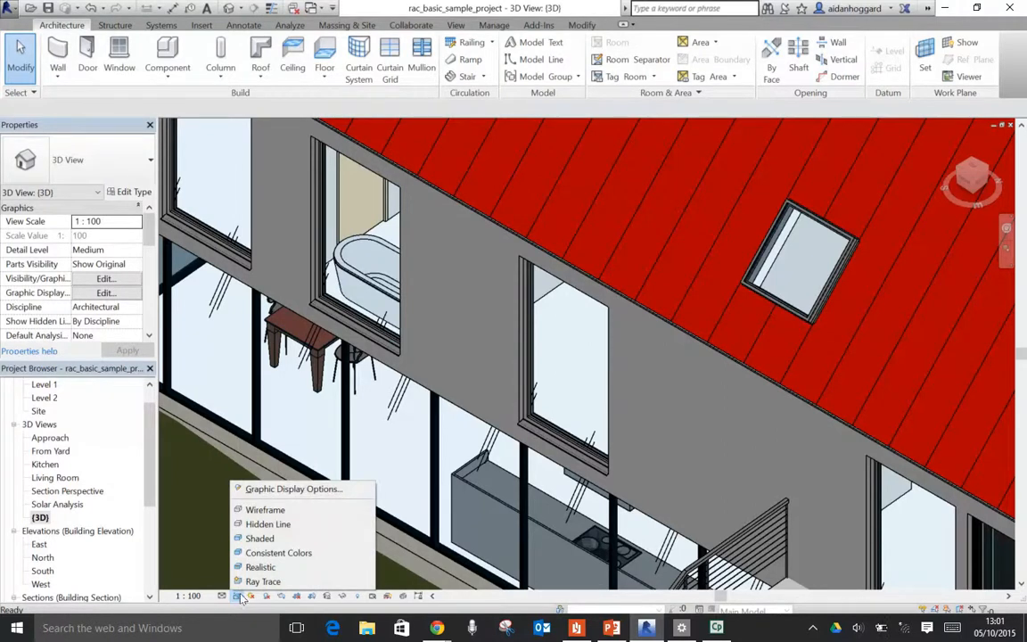
{"action": "left_click", "coordinate": [269, 510]}
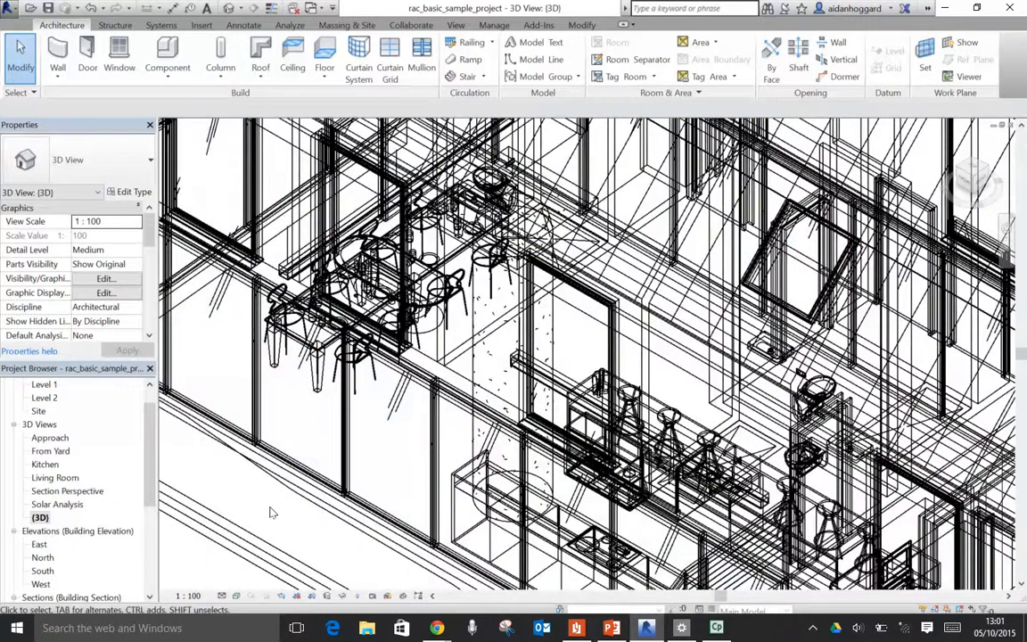
{"action": "left_click", "coordinate": [237, 597]}
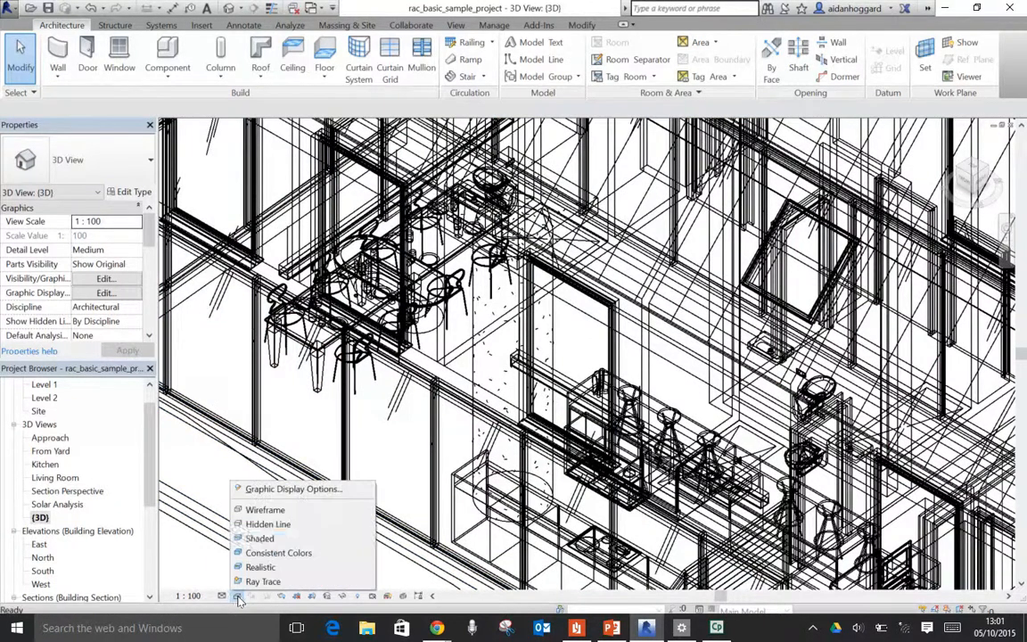
{"action": "left_click", "coordinate": [272, 526]}
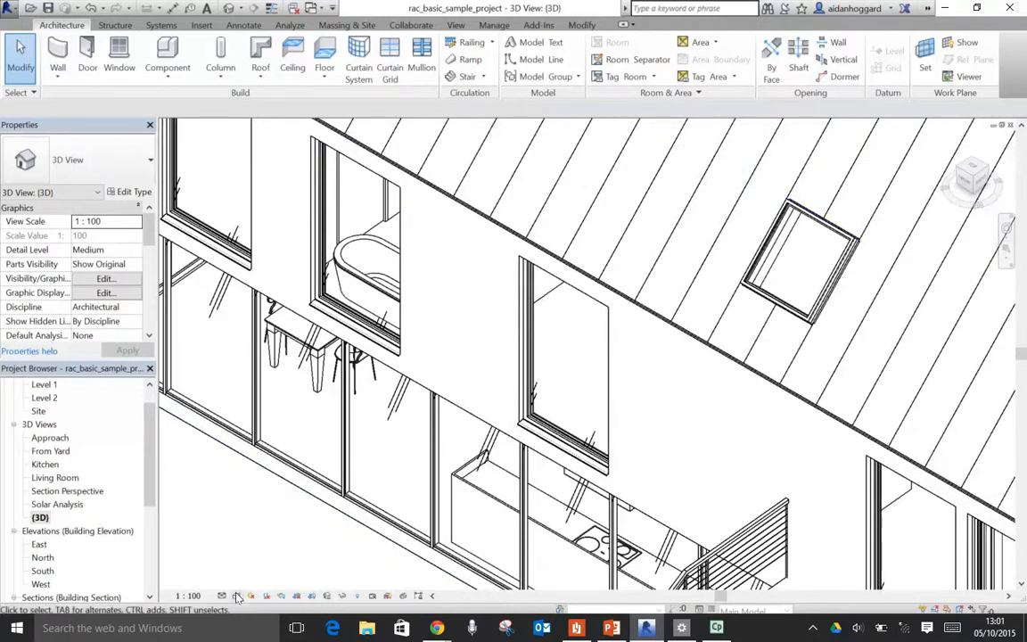
- Compare the Shaded, Consistent Colors and Realistic visual styles in the 3D view, and set it back to Shaded
{"action": "left_click", "coordinate": [238, 597]}
{"action": "left_click", "coordinate": [267, 534]}
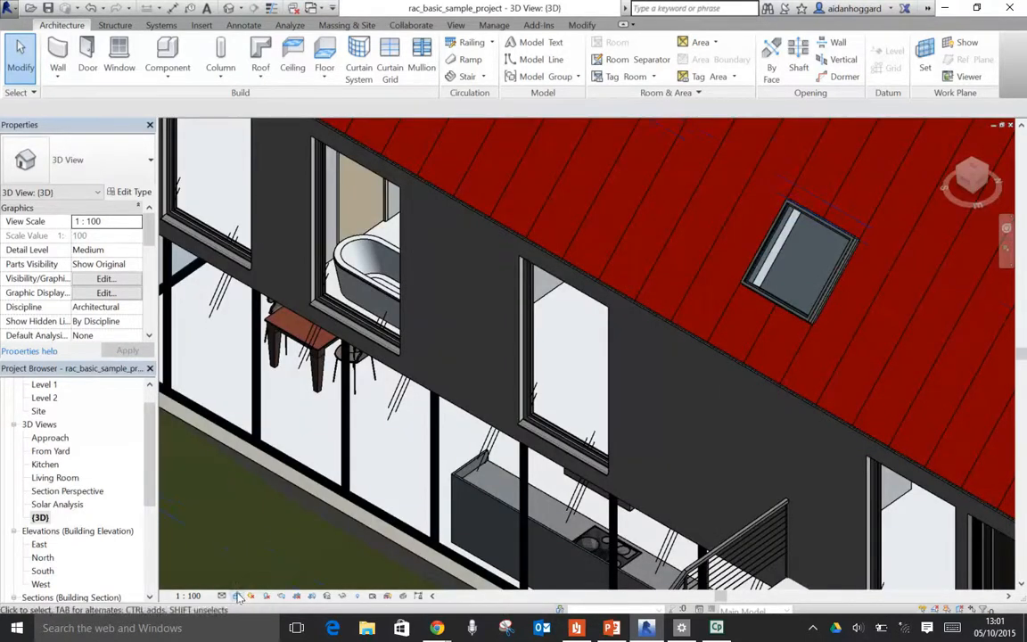
{"action": "left_click", "coordinate": [238, 597]}
{"action": "left_click", "coordinate": [259, 553]}
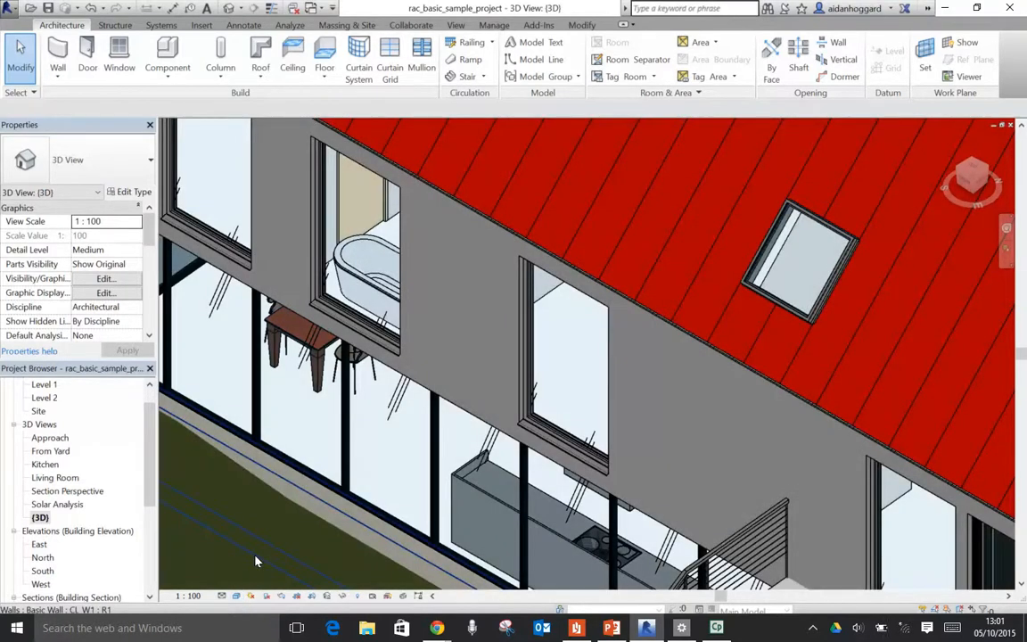
{"action": "left_click", "coordinate": [237, 597]}
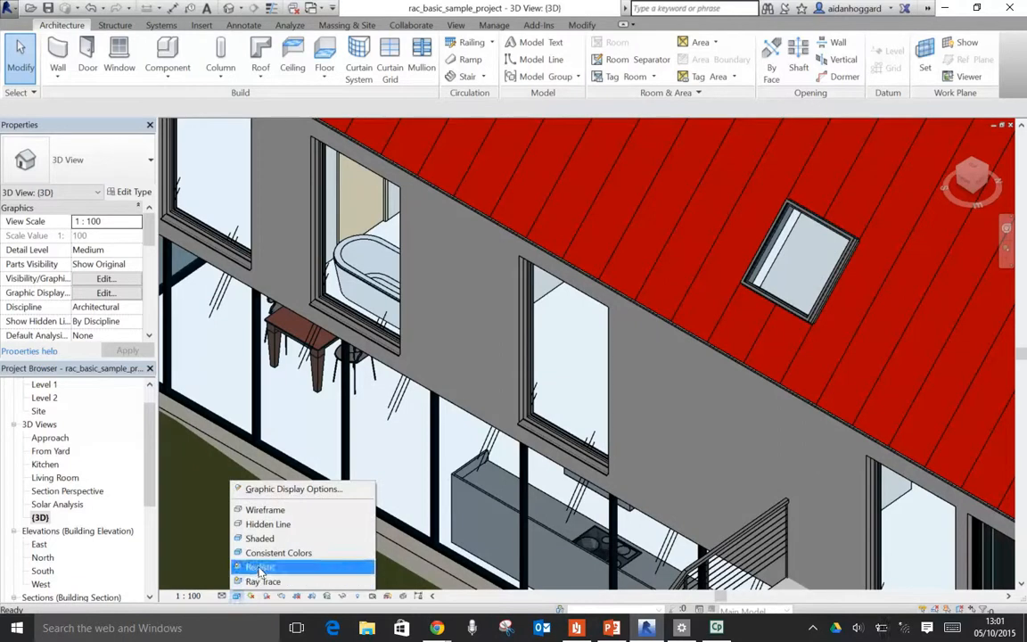
{"action": "left_click", "coordinate": [261, 568]}
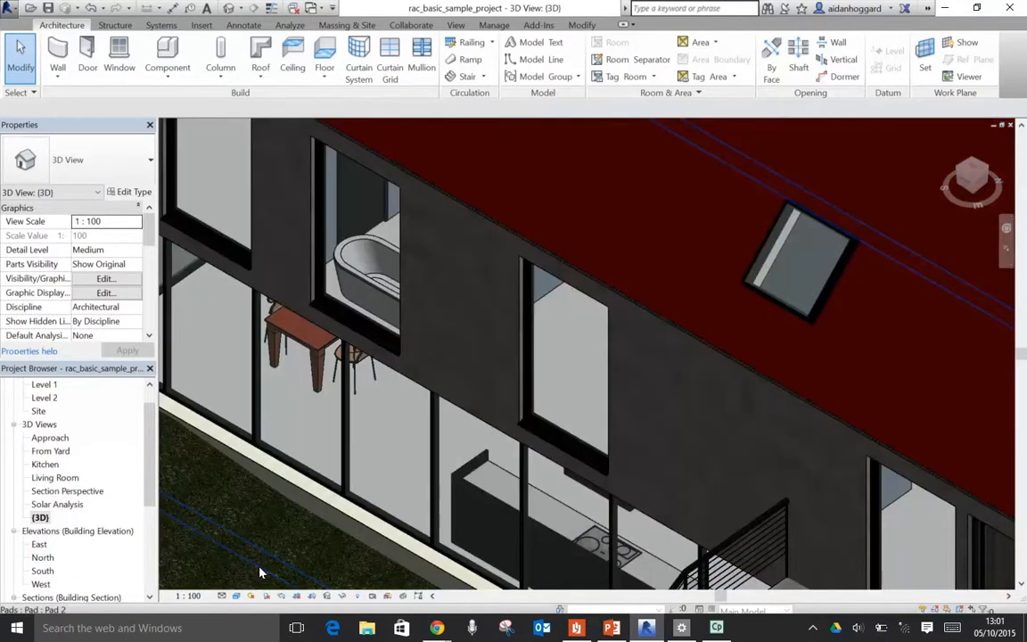
{"action": "left_click", "coordinate": [237, 596]}
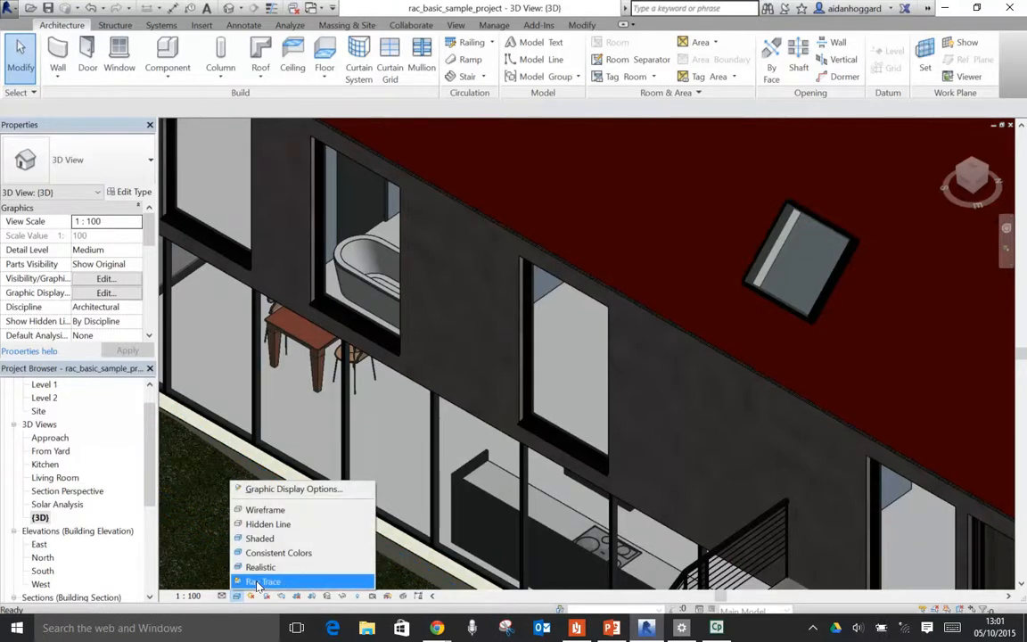
{"action": "left_click", "coordinate": [268, 538]}
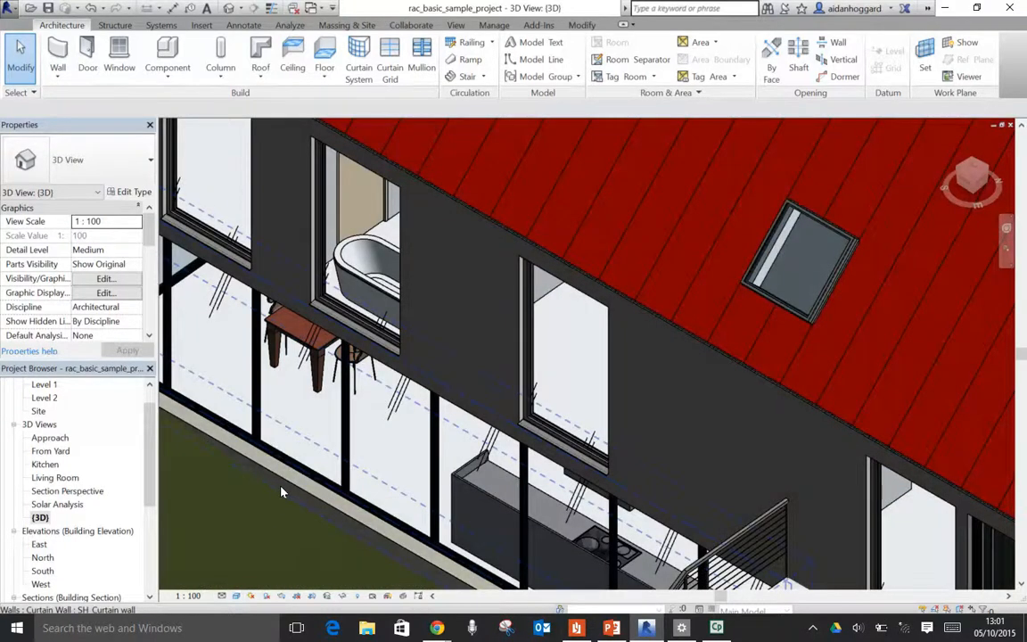
- Turn on the sun path in the 3D view, continuing with the current sun settings
{"action": "scroll", "coordinate": [281, 492], "scroll_direction": "down", "scroll_amount": 6}
{"action": "scroll", "coordinate": [281, 495], "scroll_direction": "down", "scroll_amount": 1}
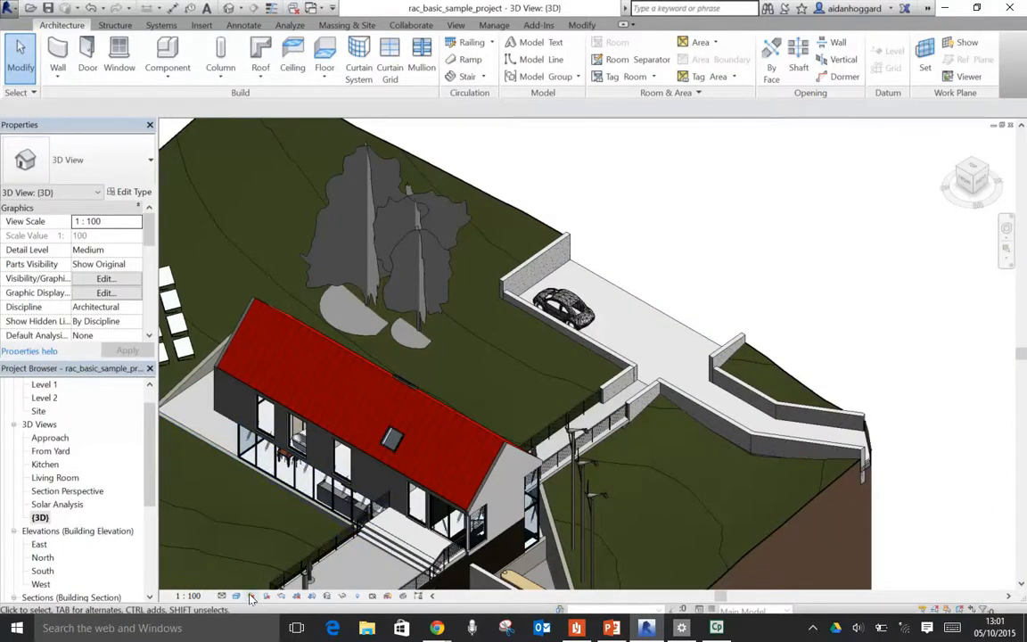
{"action": "scroll", "coordinate": [279, 570], "scroll_direction": "down", "scroll_amount": 3}
{"action": "middle_click_drag", "start_coordinate": [328, 508], "coordinate": [546, 282]}
{"action": "scroll", "coordinate": [526, 294], "scroll_direction": "down", "scroll_amount": 2}
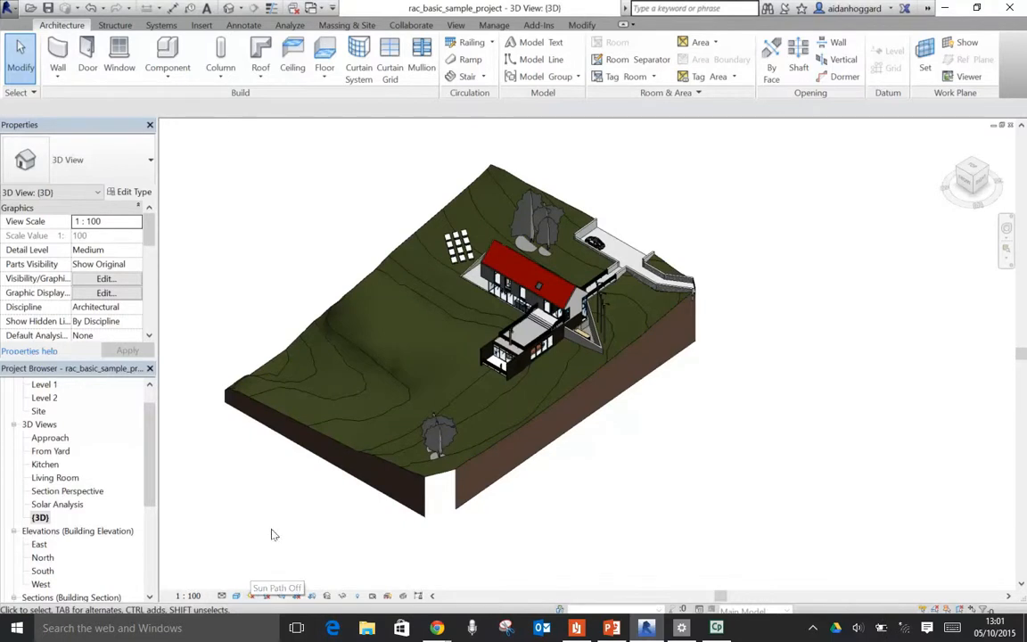
{"action": "scroll", "coordinate": [268, 537], "scroll_direction": "down", "scroll_amount": 3}
{"action": "left_click", "coordinate": [251, 597]}
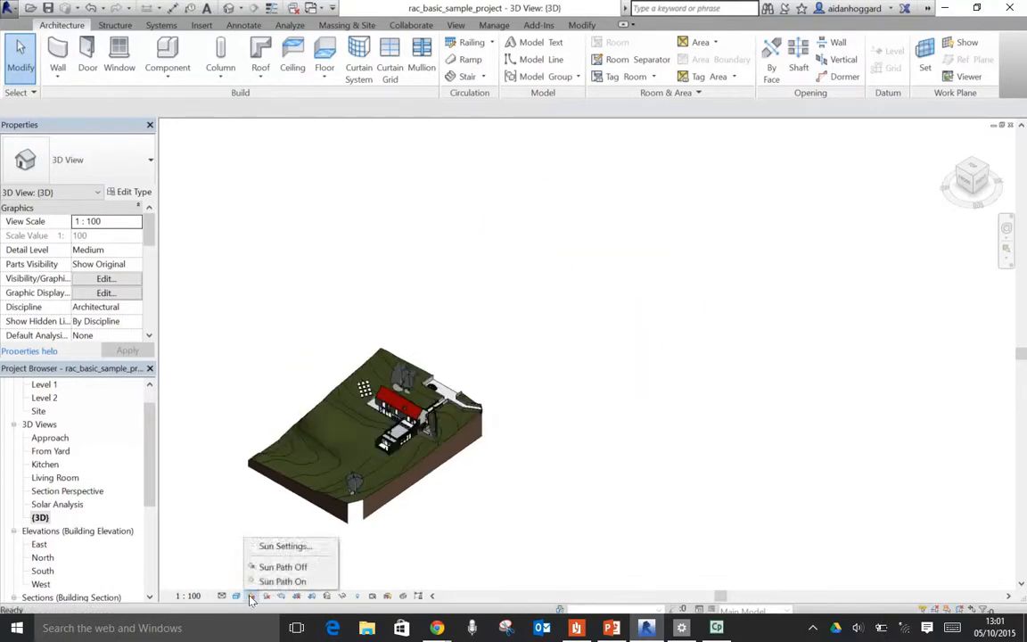
{"action": "left_click", "coordinate": [268, 583]}
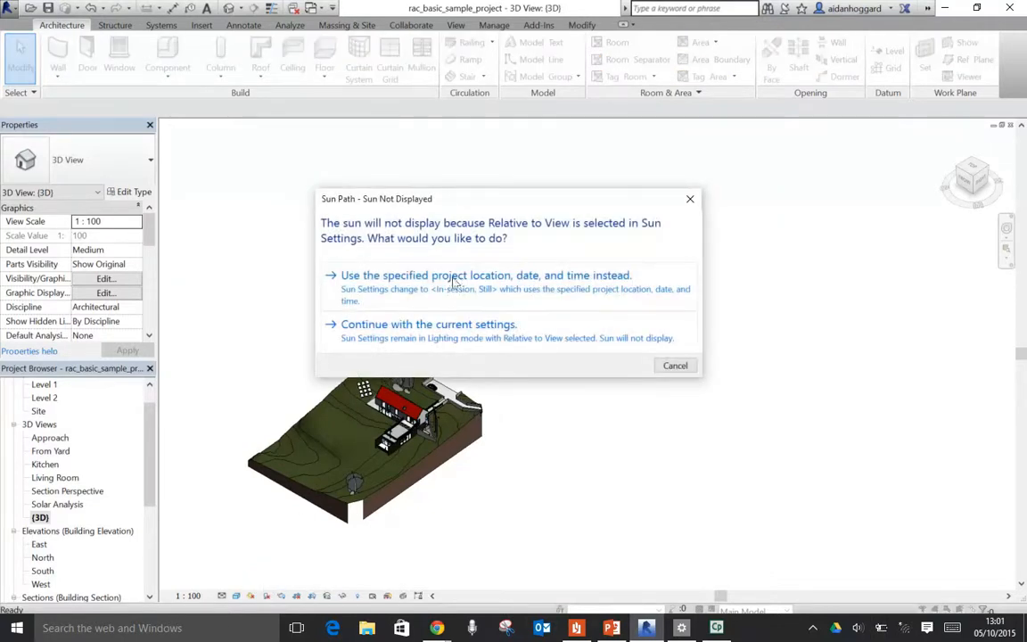
{"action": "left_click", "coordinate": [443, 328]}
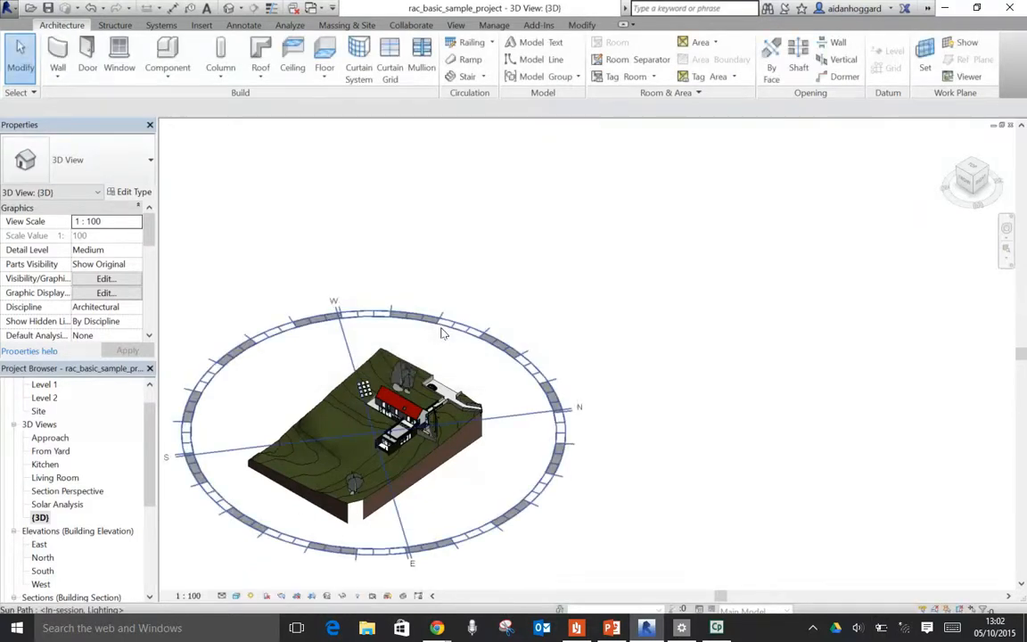
- Set the solar study to Single Day in the sun settings and apply it
{"action": "scroll", "coordinate": [442, 337], "scroll_direction": "down", "scroll_amount": 4}
{"action": "middle_click_drag", "start_coordinate": [427, 378], "coordinate": [510, 358]}
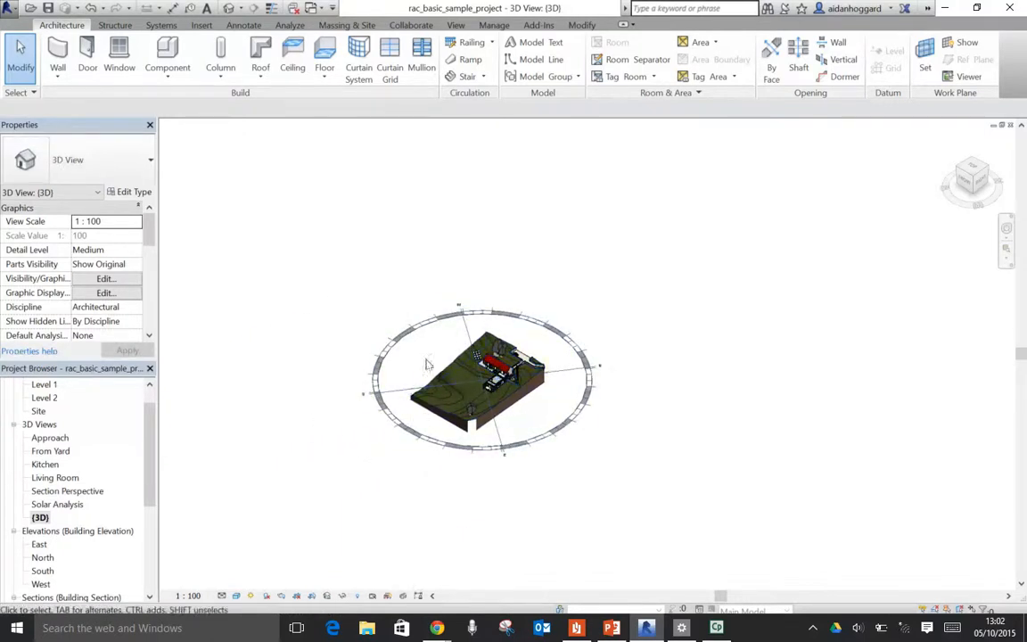
{"action": "left_click", "coordinate": [250, 603]}
{"action": "left_click", "coordinate": [248, 494]}
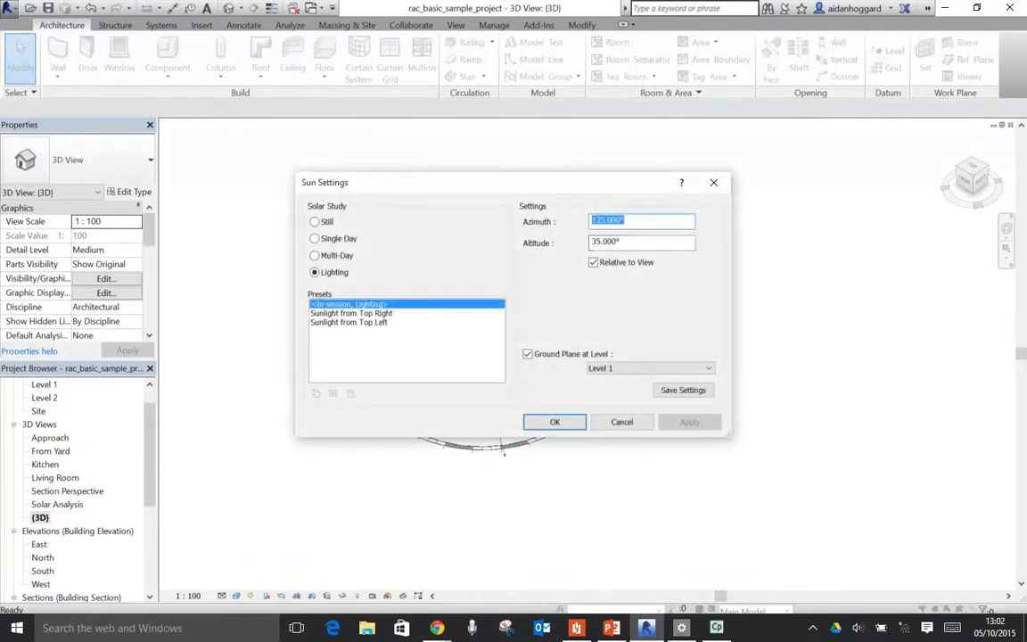
{"action": "left_click", "coordinate": [315, 239]}
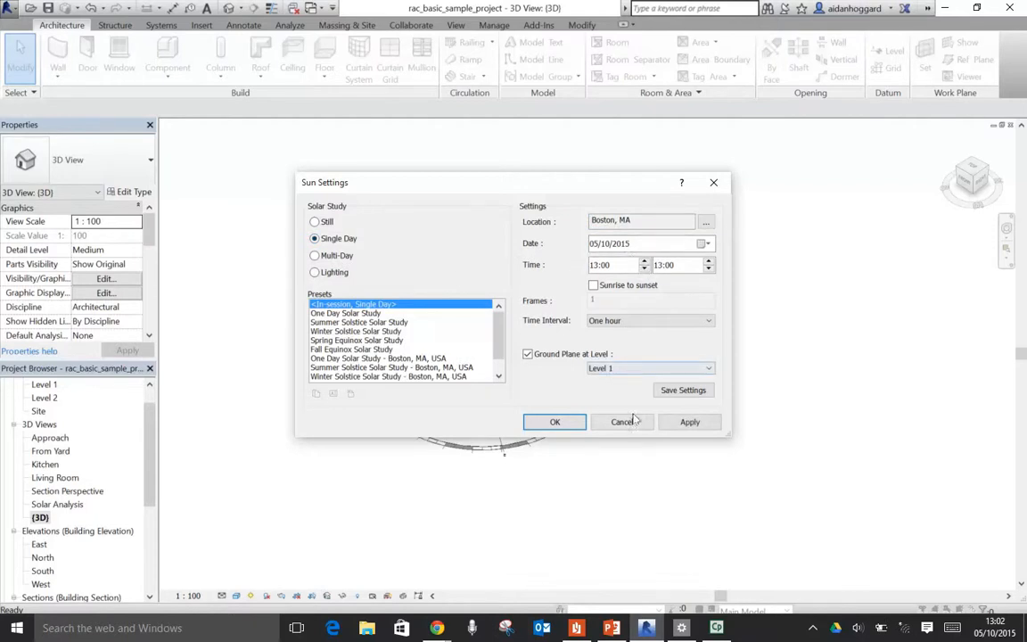
{"action": "left_click", "coordinate": [685, 421]}
{"action": "left_click", "coordinate": [557, 423]}
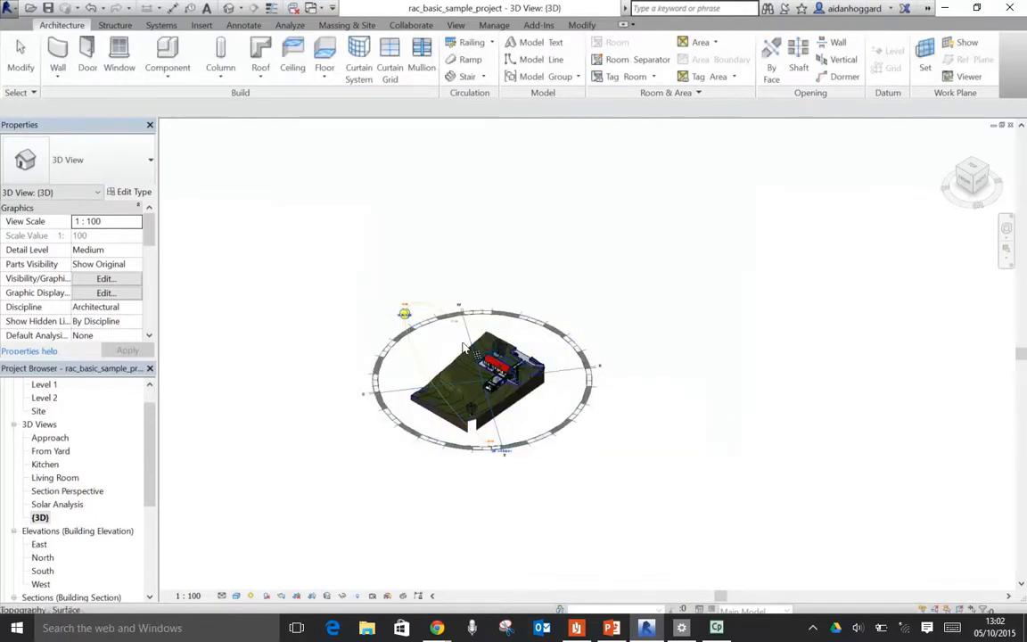
- Inspect the sun path around the model from above and from the side, and turn on shadows in the 3D view
{"action": "scroll", "coordinate": [442, 408], "scroll_direction": "up", "scroll_amount": 3}
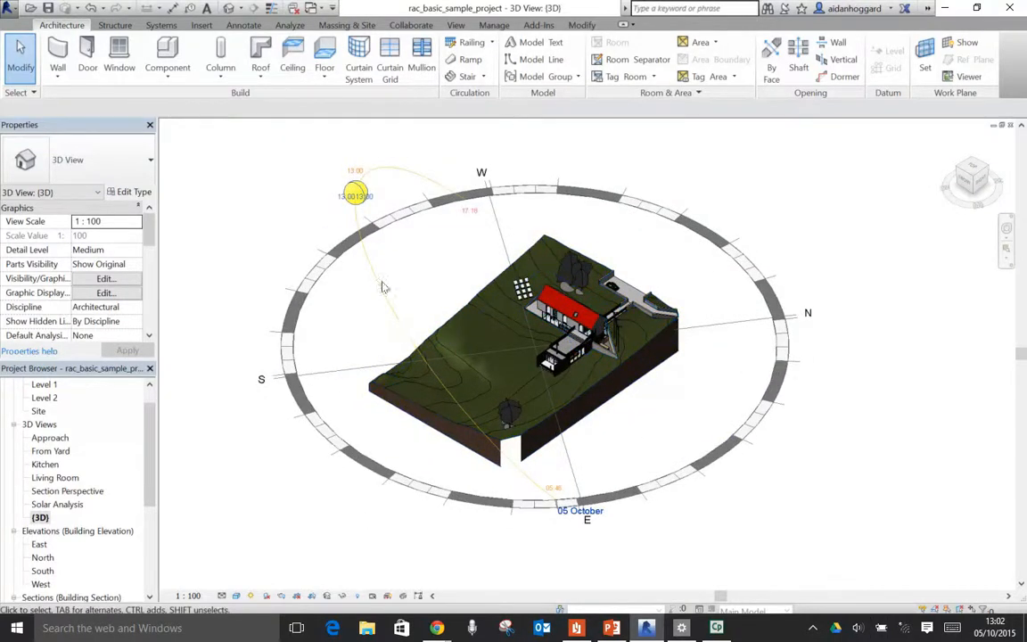
{"action": "middle_click_drag", "start_coordinate": [394, 425], "coordinate": [9, 567], "text": "shift"}
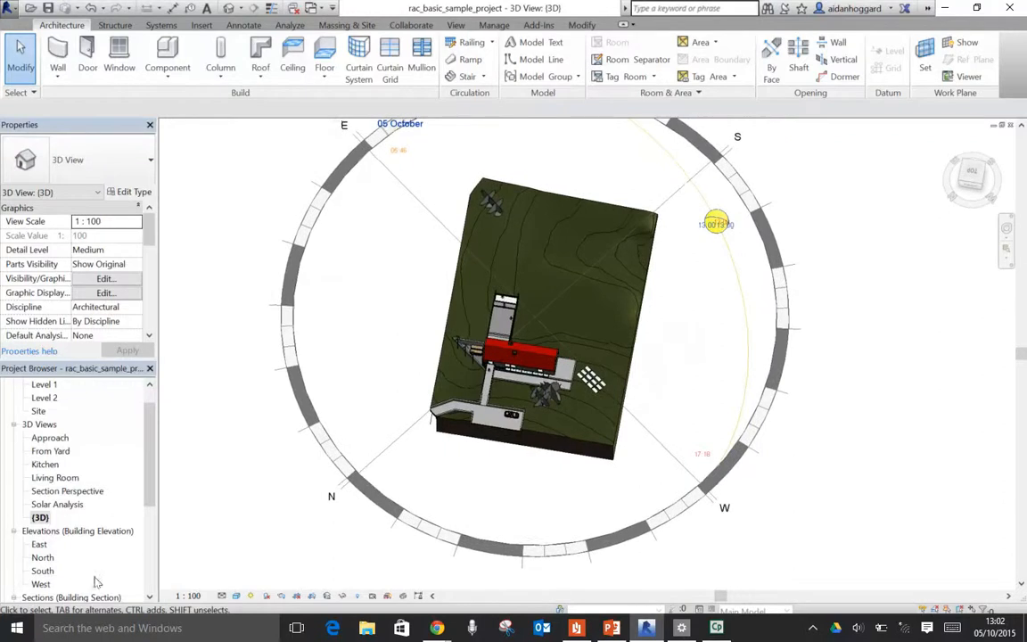
{"action": "middle_click_drag", "start_coordinate": [312, 450], "coordinate": [629, 303], "text": "shift"}
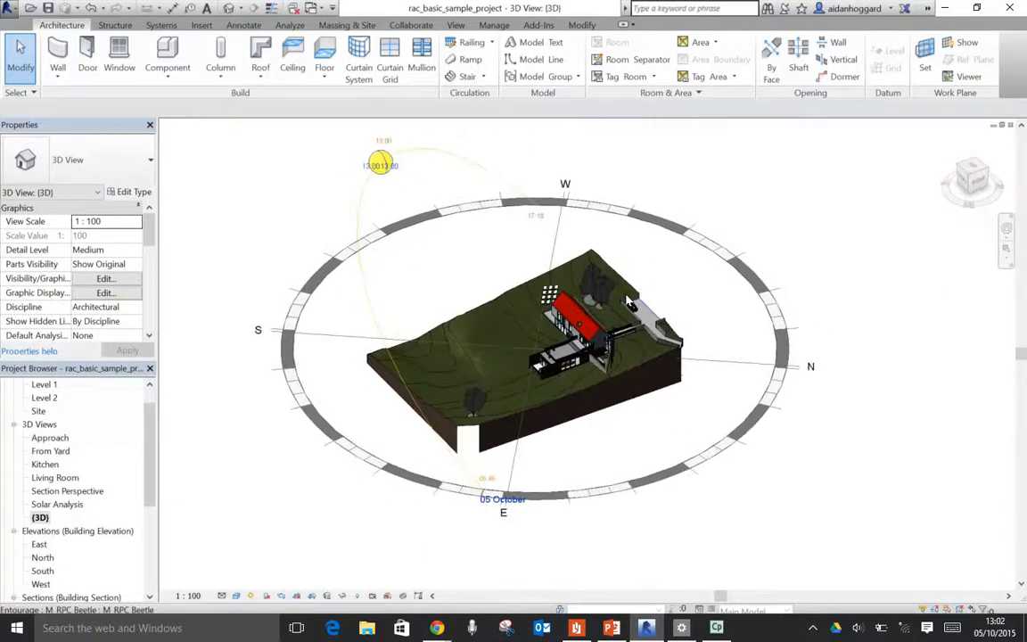
{"action": "left_click", "coordinate": [266, 597]}
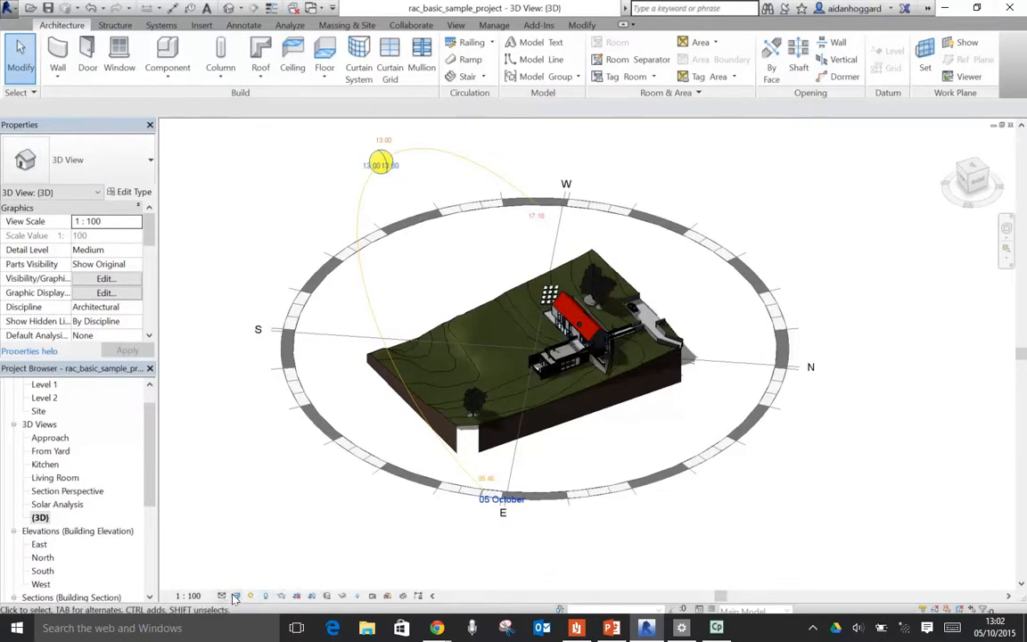
- Change the 3D view's visual style to Hidden Line with the shadows on
{"action": "left_click", "coordinate": [235, 597]}
{"action": "left_click", "coordinate": [264, 540]}
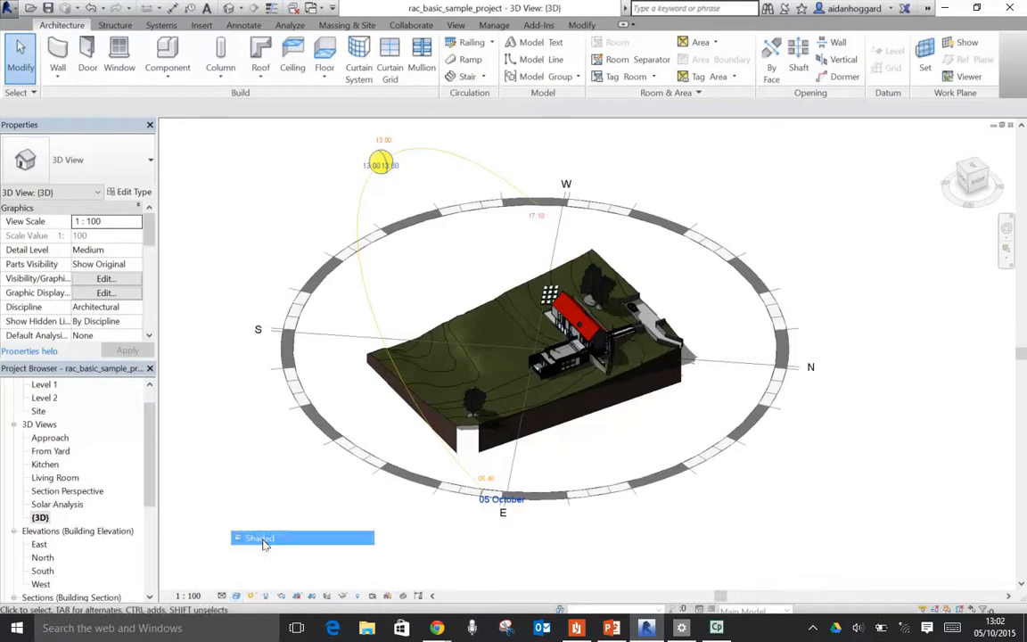
{"action": "left_click", "coordinate": [236, 597]}
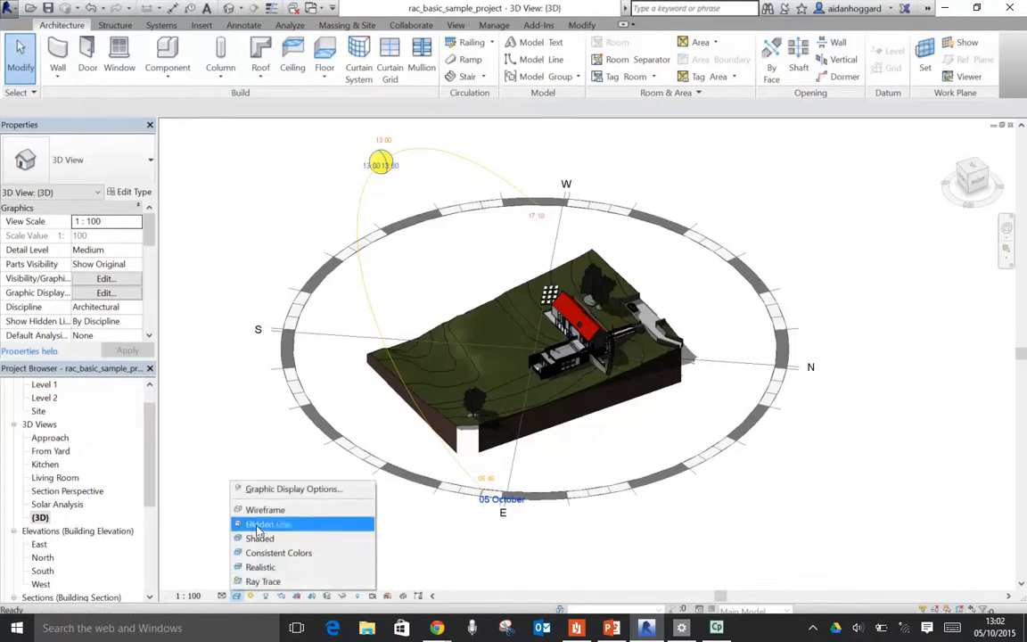
{"action": "left_click", "coordinate": [264, 523]}
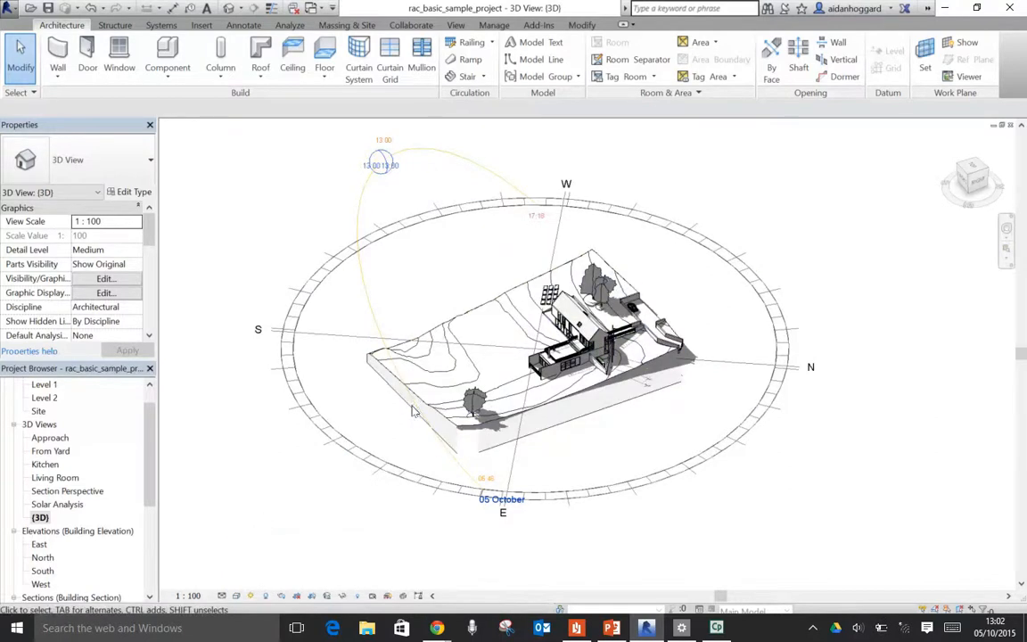
- Turn the 3D view's shadows off and back on to compare the effect
{"action": "middle_click_drag", "start_coordinate": [382, 431], "coordinate": [503, 384], "text": "shift"}
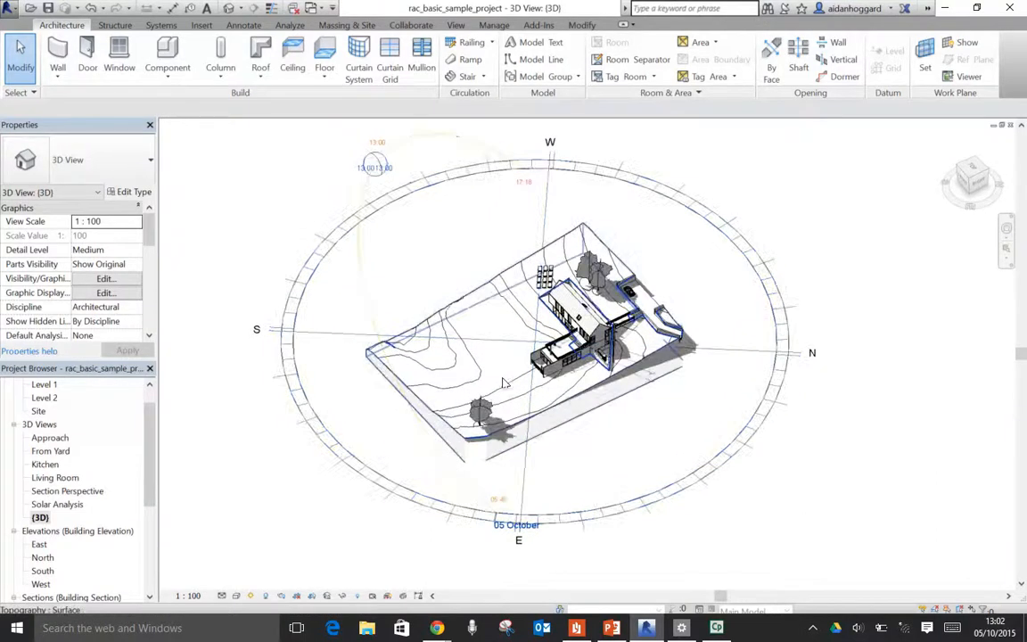
{"action": "left_click", "coordinate": [265, 597]}
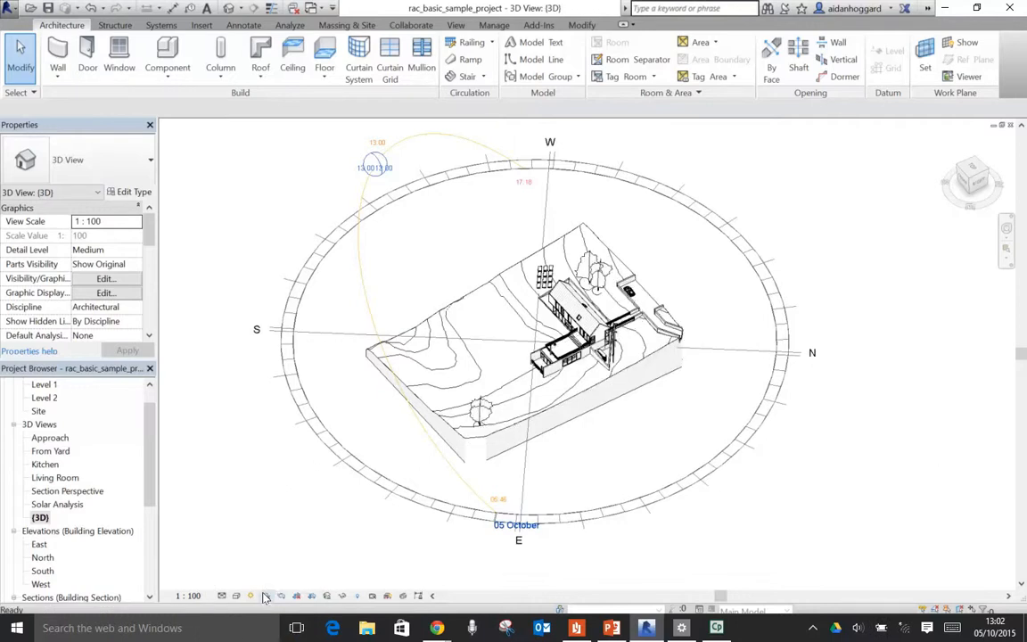
{"action": "left_click", "coordinate": [265, 597]}
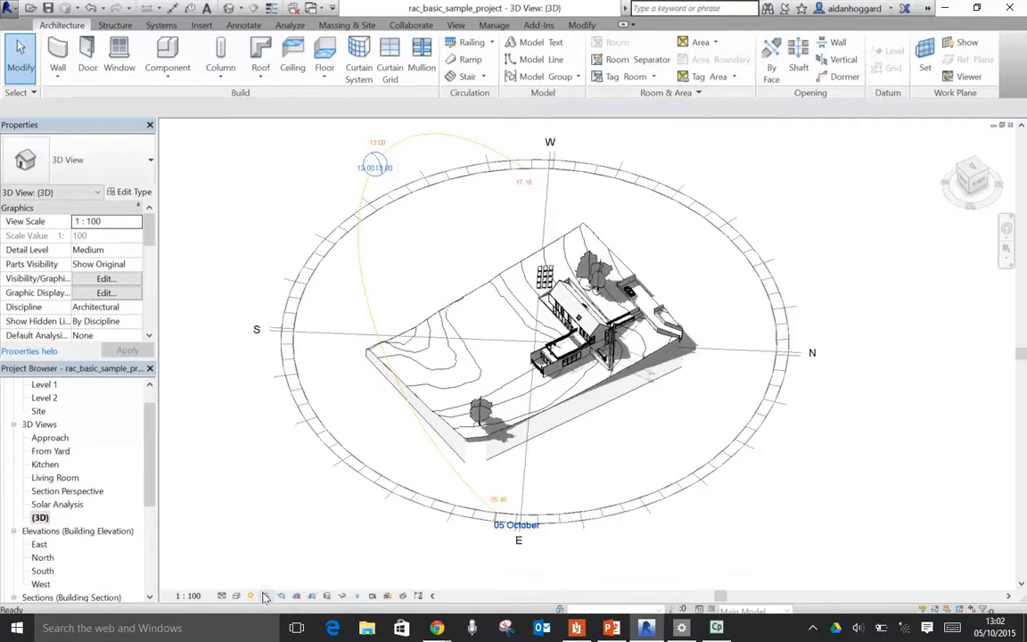
- Move the sun to 19 October and shift the start time along its path to 07:00
{"action": "left_click", "coordinate": [378, 212]}
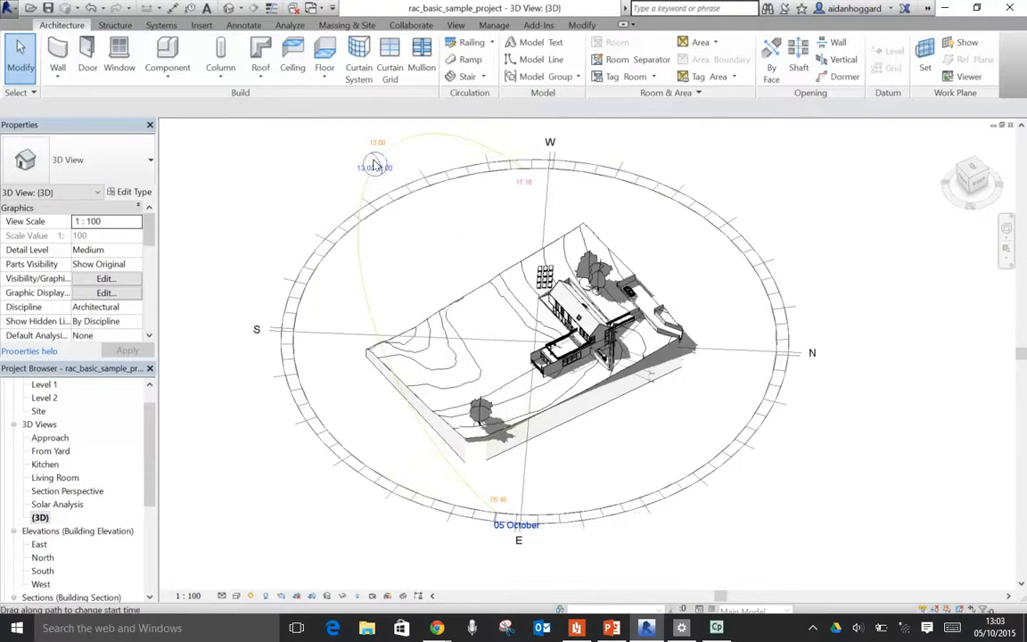
{"action": "mouse_move", "coordinate": [375, 168]}
{"action": "left_mouse_down"}
{"action": "mouse_move", "coordinate": [383, 134]}
{"action": "mouse_move", "coordinate": [332, 147]}
{"action": "mouse_move", "coordinate": [358, 176]}
{"action": "left_mouse_up"}
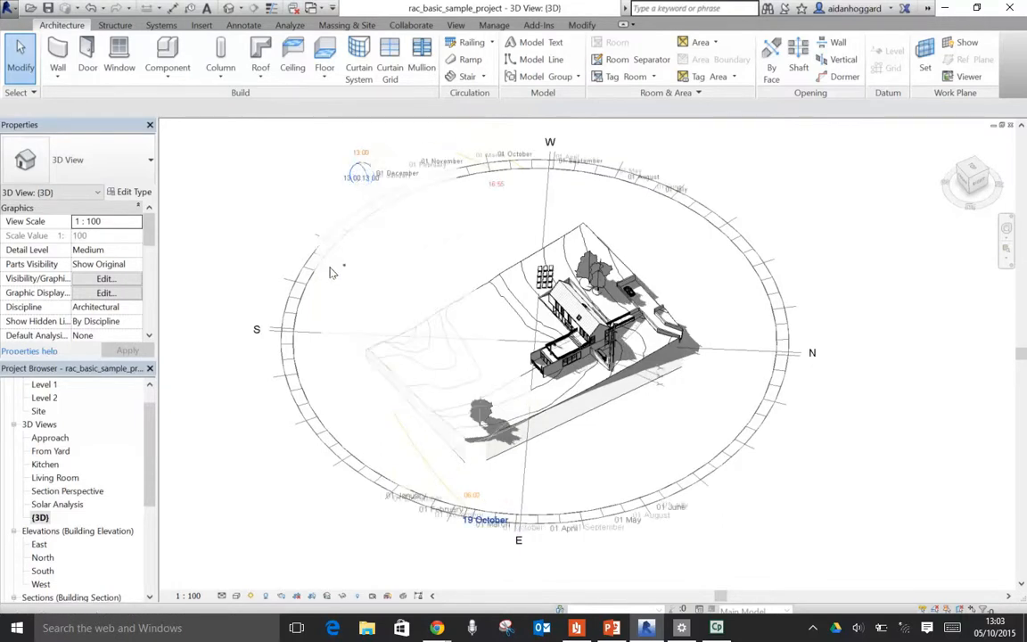
{"action": "left_click_drag", "start_coordinate": [330, 272], "coordinate": [338, 268]}
{"action": "left_click_drag", "start_coordinate": [355, 353], "coordinate": [379, 390]}
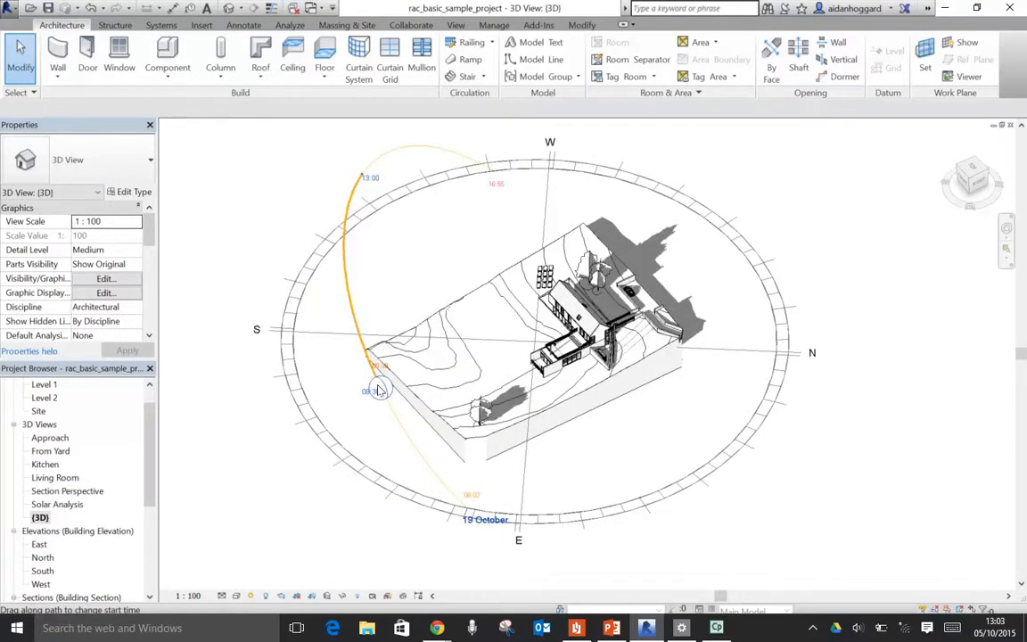
{"action": "left_click_drag", "start_coordinate": [428, 470], "coordinate": [426, 470]}
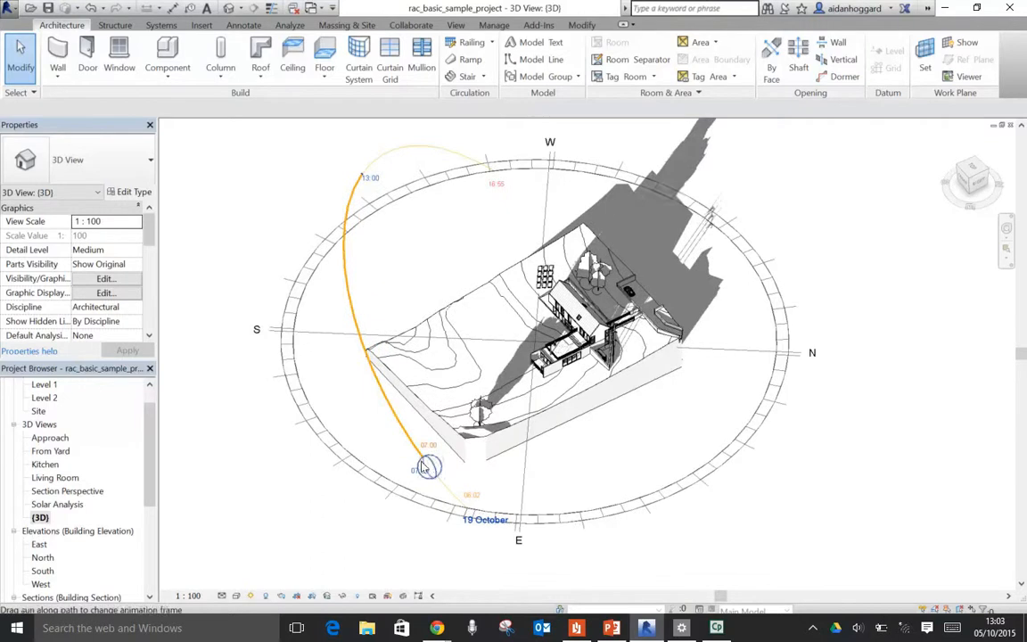
- Fit the whole model and its sun path in the 3D view
{"action": "left_click", "coordinate": [282, 598]}
{"action": "left_click", "coordinate": [282, 598]}
{"action": "scroll", "coordinate": [312, 514], "scroll_direction": "down", "scroll_amount": 2}
{"action": "scroll", "coordinate": [313, 515], "scroll_direction": "down", "scroll_amount": 1}
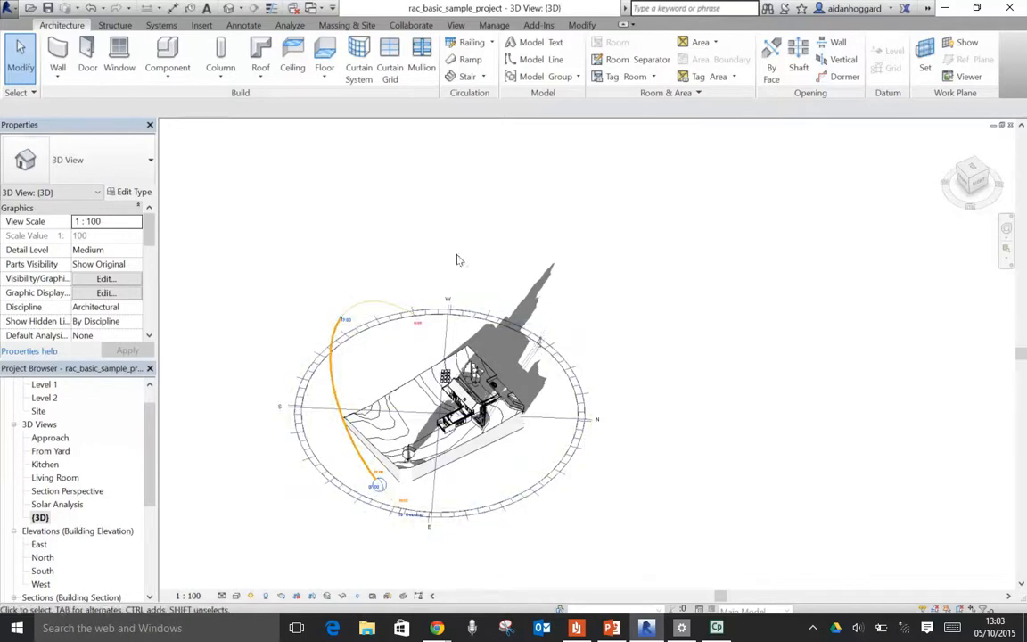
{"action": "key", "text": "z"}
{"action": "key", "text": "e"}
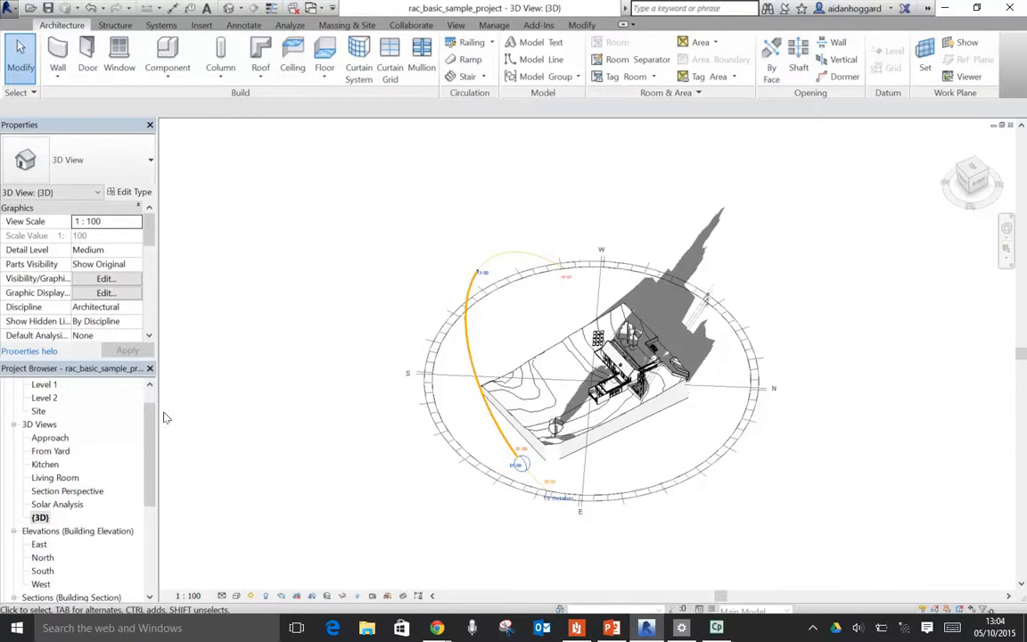
- Open the Level 1 floor plan and fit the entire plan in view
{"action": "scroll", "coordinate": [139, 419], "scroll_direction": "up", "scroll_amount": 1}
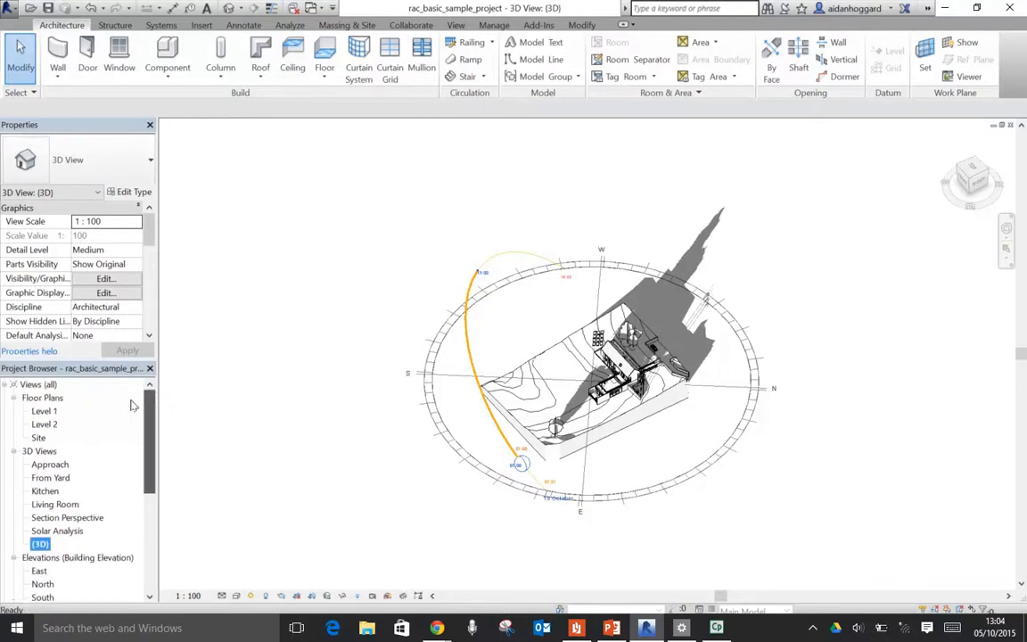
{"action": "left_click", "coordinate": [45, 412]}
{"action": "double_click", "coordinate": [47, 413]}
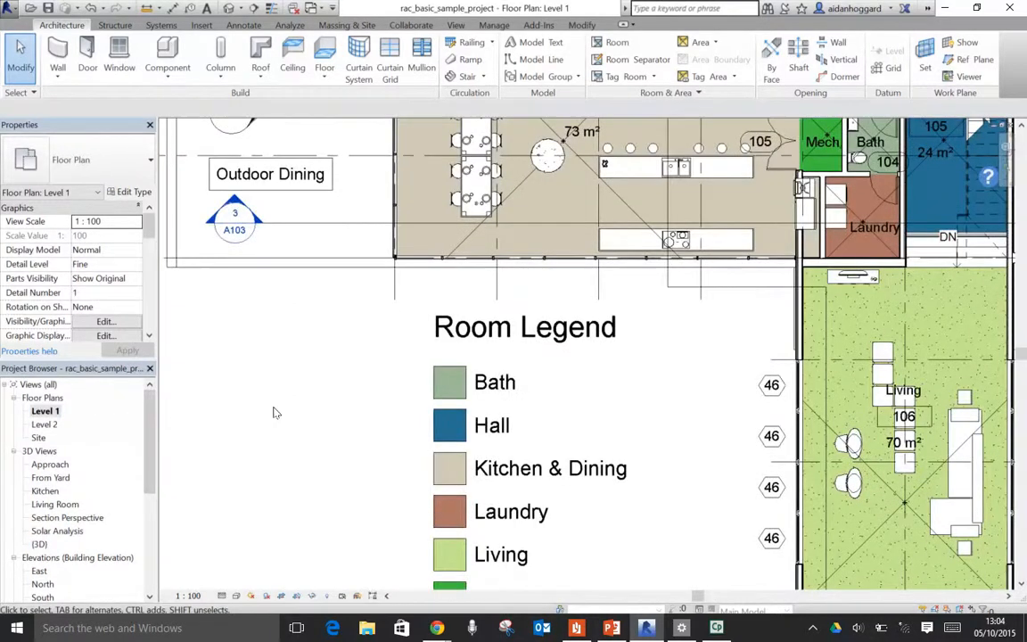
{"action": "middle_click", "coordinate": [276, 413]}
{"action": "middle_click", "coordinate": [277, 413]}
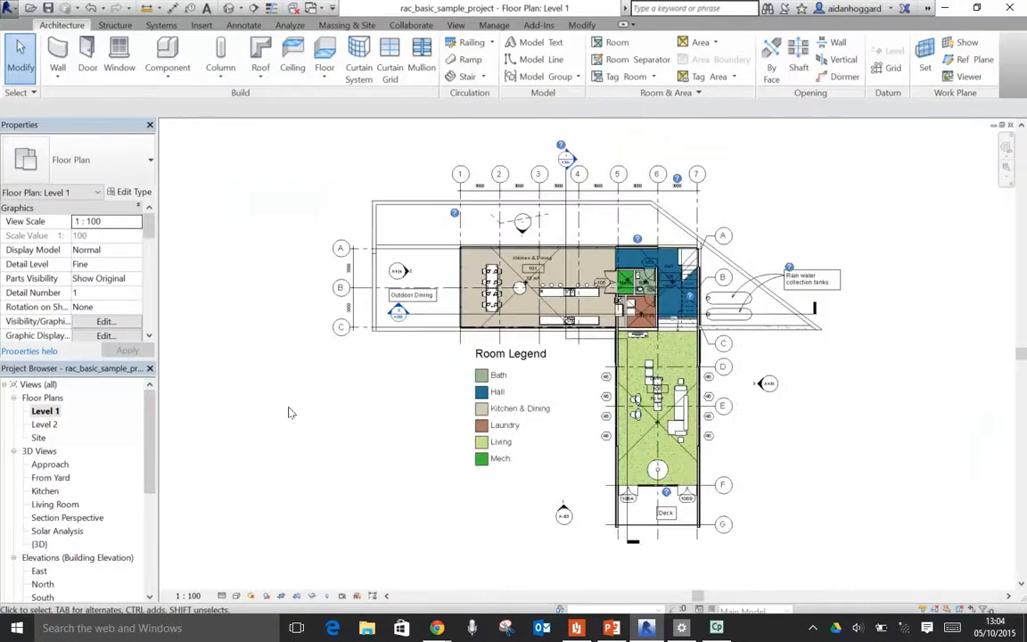
- Set the Level 1 floor plan's visual style to Hidden Line and zoom in on the Kitchen & Dining area
{"action": "left_click", "coordinate": [236, 595]}
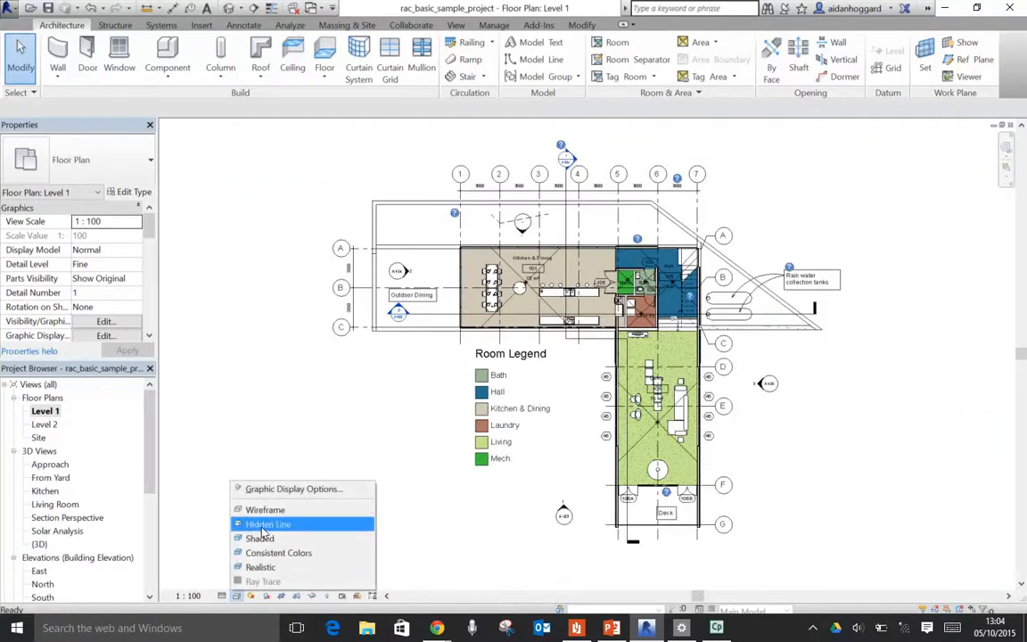
{"action": "left_click", "coordinate": [268, 524]}
{"action": "key", "text": "z"}
{"action": "key", "text": "r"}
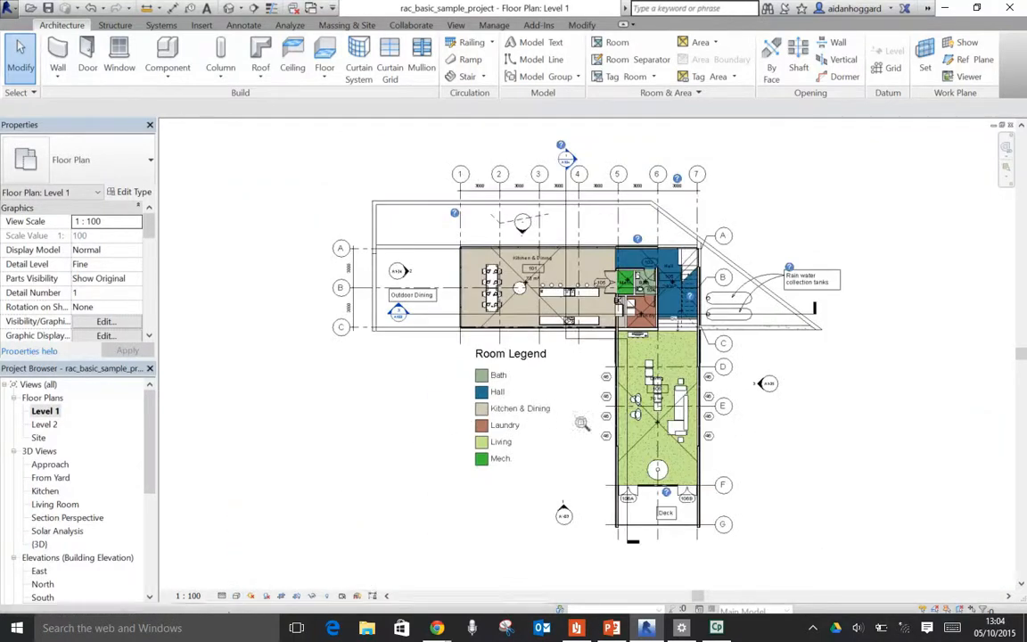
{"action": "left_click_drag", "start_coordinate": [403, 154], "coordinate": [604, 364]}
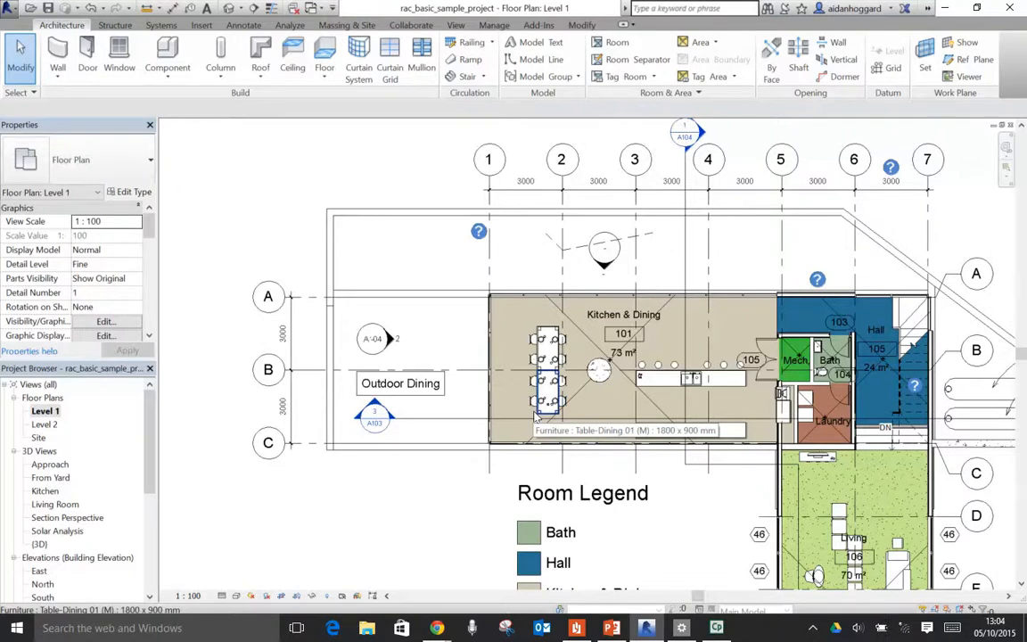
- Close the Building Section view, then tile the Level 1 floor plan and 3D view side by side with both fitted
{"action": "key", "text": "w"}
{"action": "key", "text": "t"}
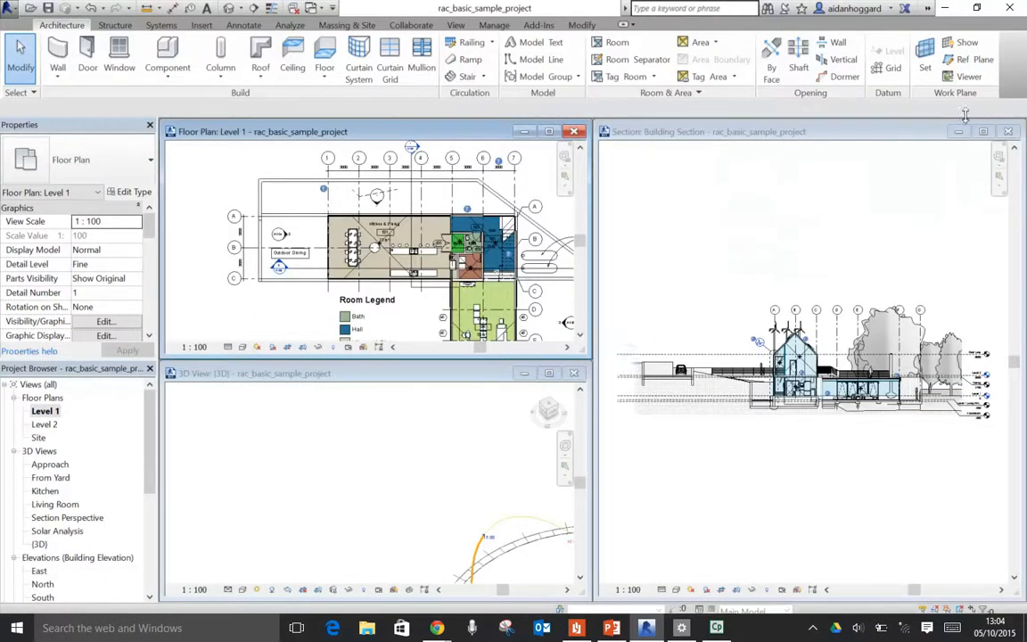
{"action": "left_click", "coordinate": [1007, 135]}
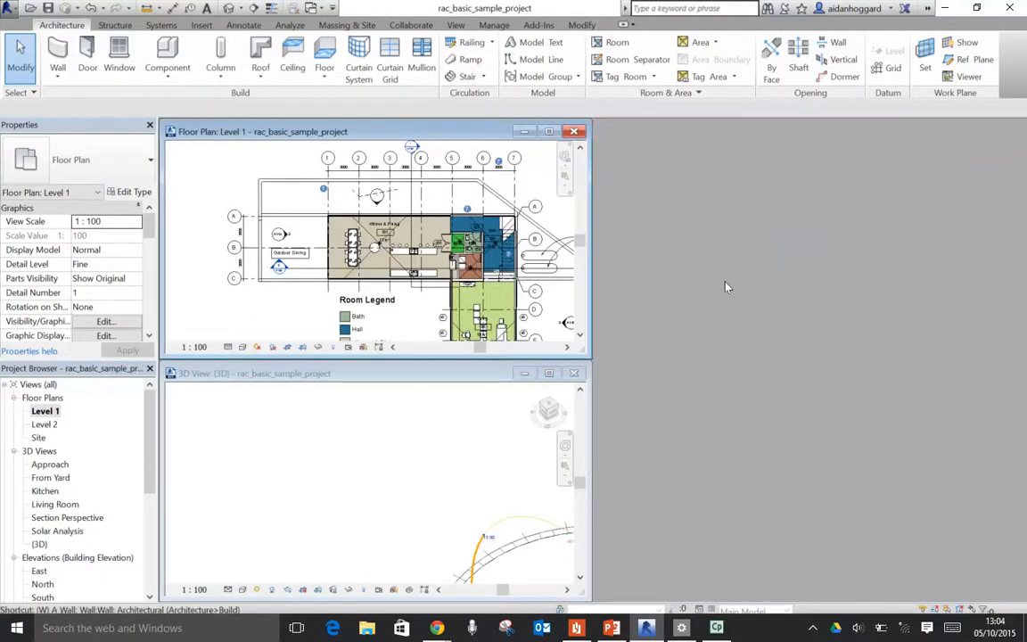
{"action": "key", "text": "w"}
{"action": "key", "text": "t"}
{"action": "key", "text": "z"}
{"action": "key", "text": "a"}
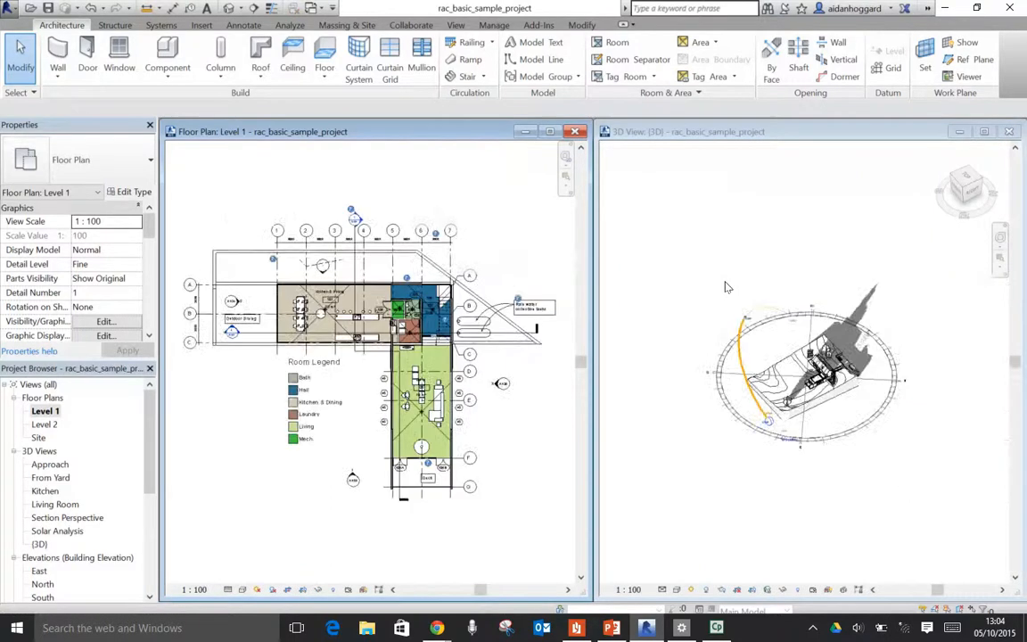
- Turn off the sun path in the 3D view and zoom in on the building and its site
{"action": "left_click", "coordinate": [695, 589]}
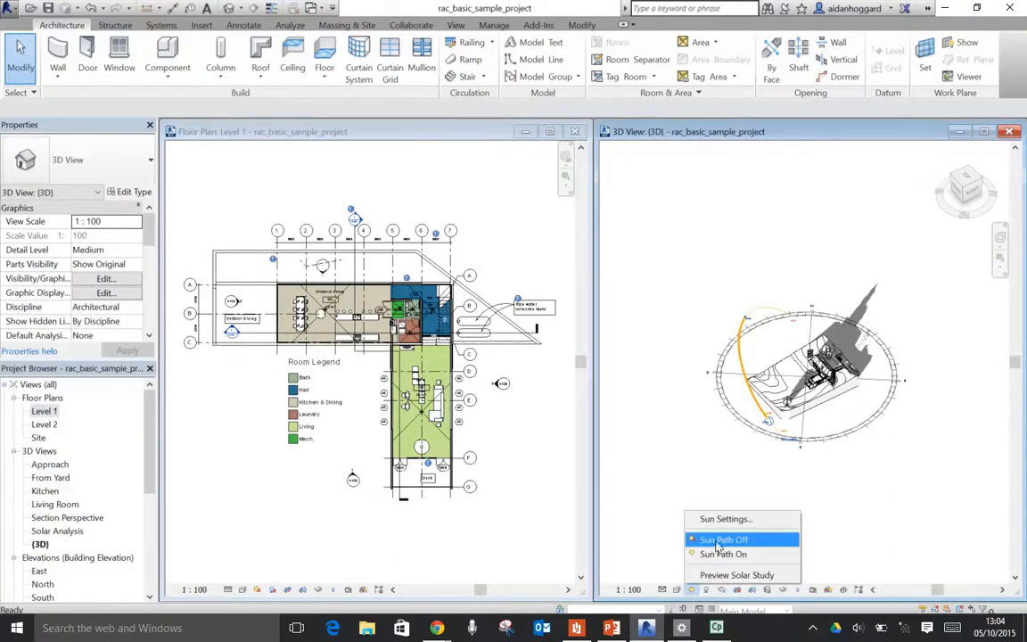
{"action": "left_click", "coordinate": [721, 539]}
{"action": "key", "text": "z"}
{"action": "key", "text": "r"}
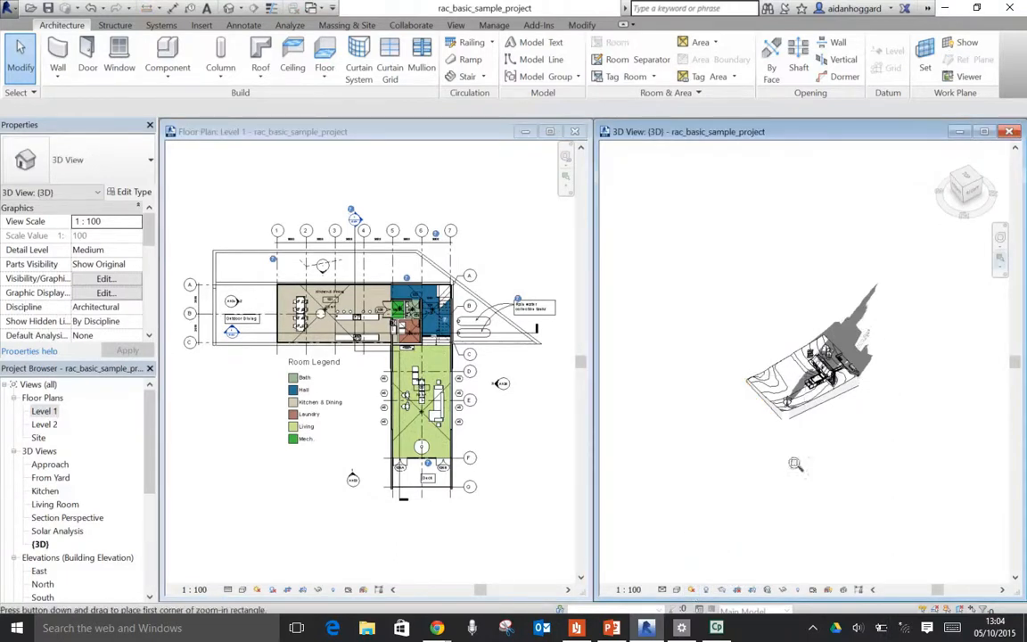
{"action": "left_click_drag", "start_coordinate": [741, 326], "coordinate": [865, 419]}
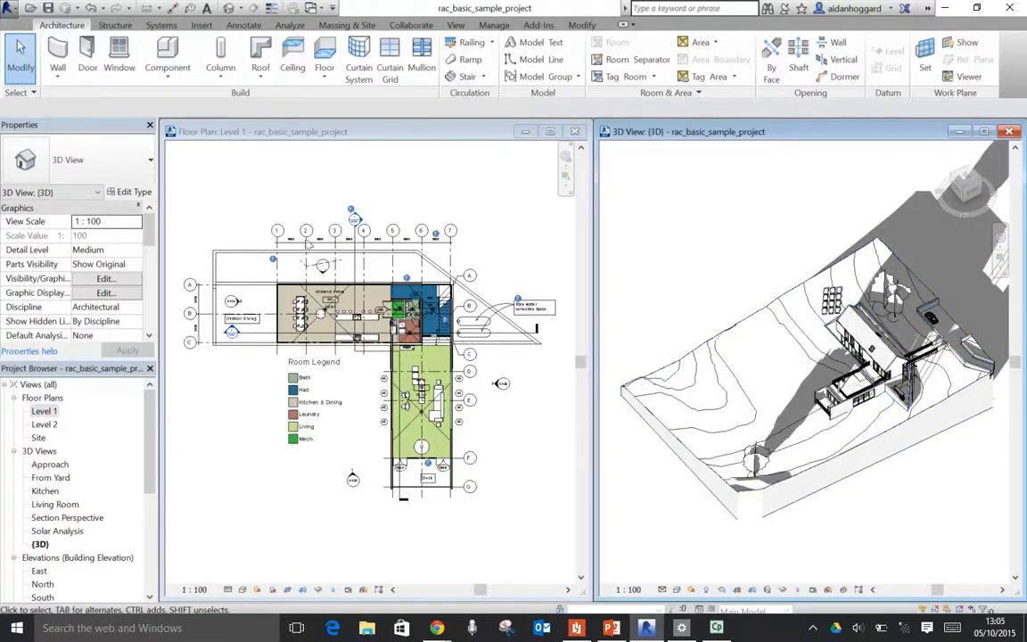
- Draw a vertical building section through the Kitchen & Dining room between grids 1 and 2 on the Level 1 plan
{"action": "left_click", "coordinate": [288, 211]}
{"action": "key", "text": "z"}
{"action": "key", "text": "r"}
{"action": "left_click_drag", "start_coordinate": [255, 213], "coordinate": [338, 354]}
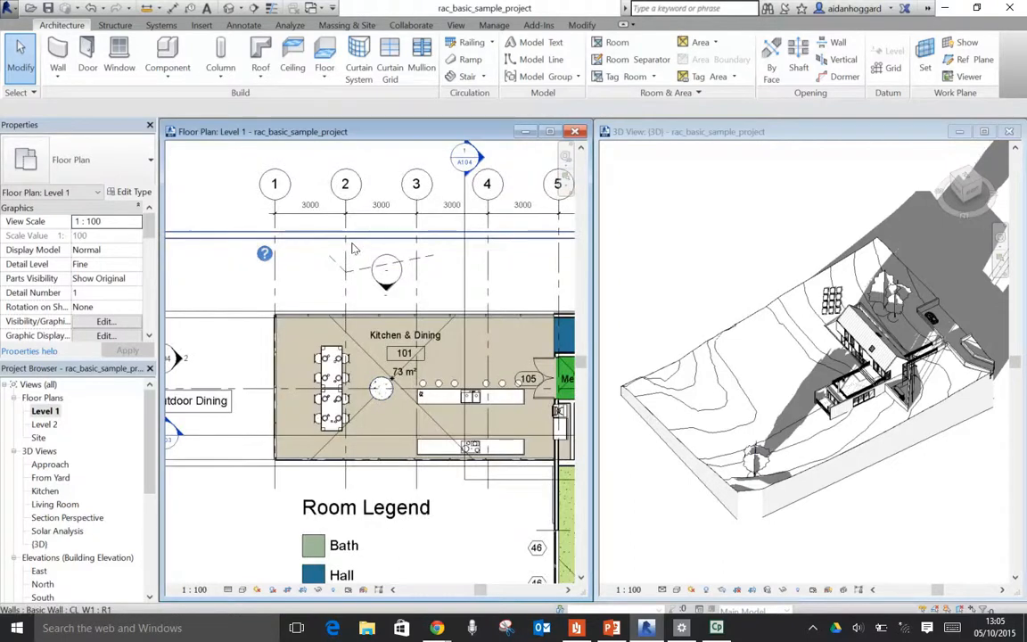
{"action": "left_click", "coordinate": [456, 25]}
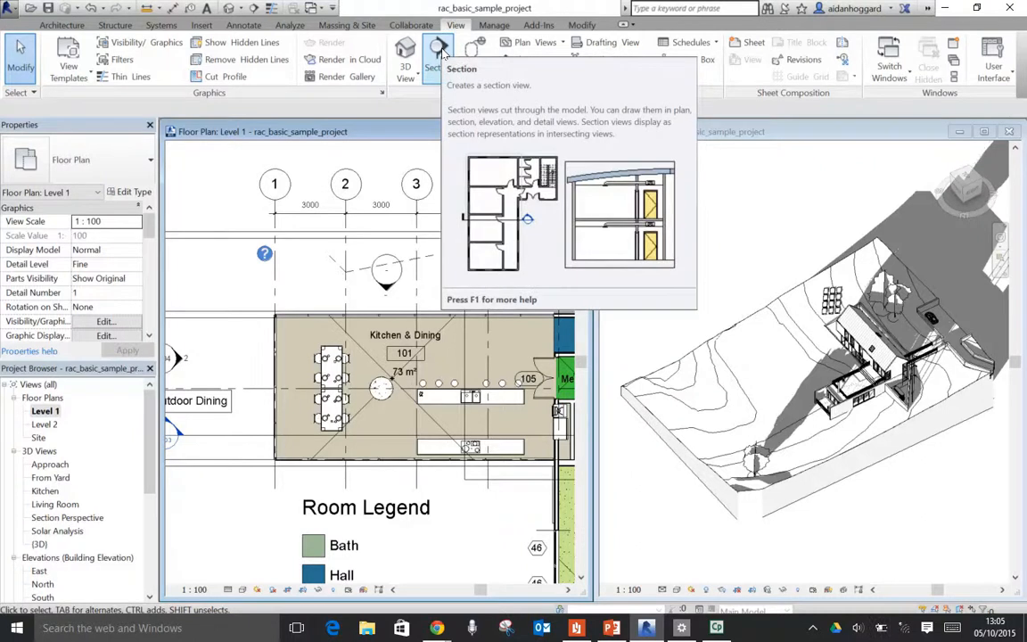
{"action": "left_click", "coordinate": [440, 54]}
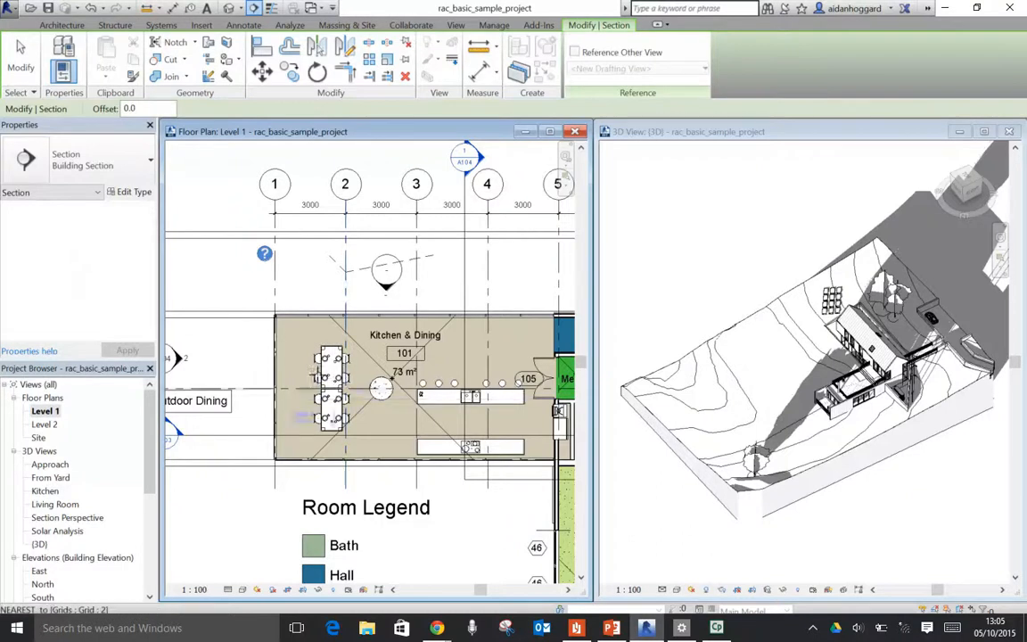
{"action": "left_click", "coordinate": [303, 272]}
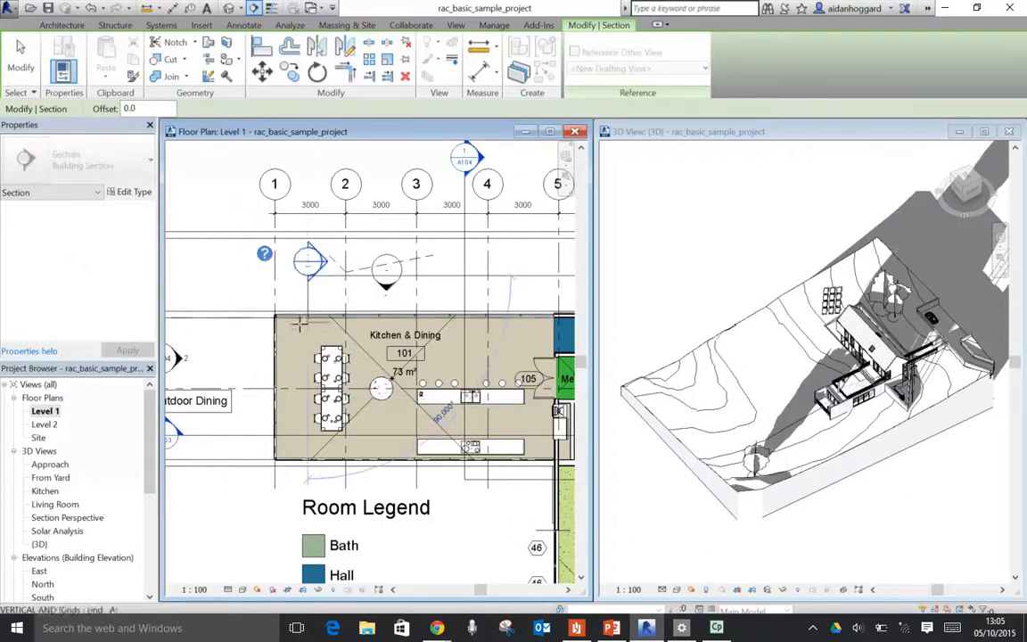
{"action": "left_click", "coordinate": [298, 489]}
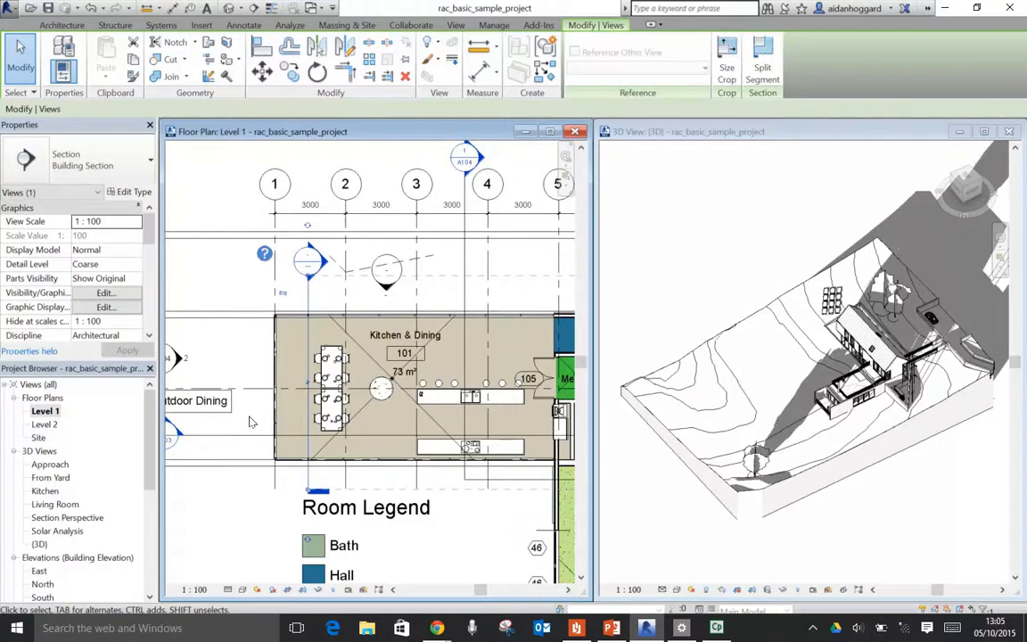
{"action": "left_click", "coordinate": [228, 267]}
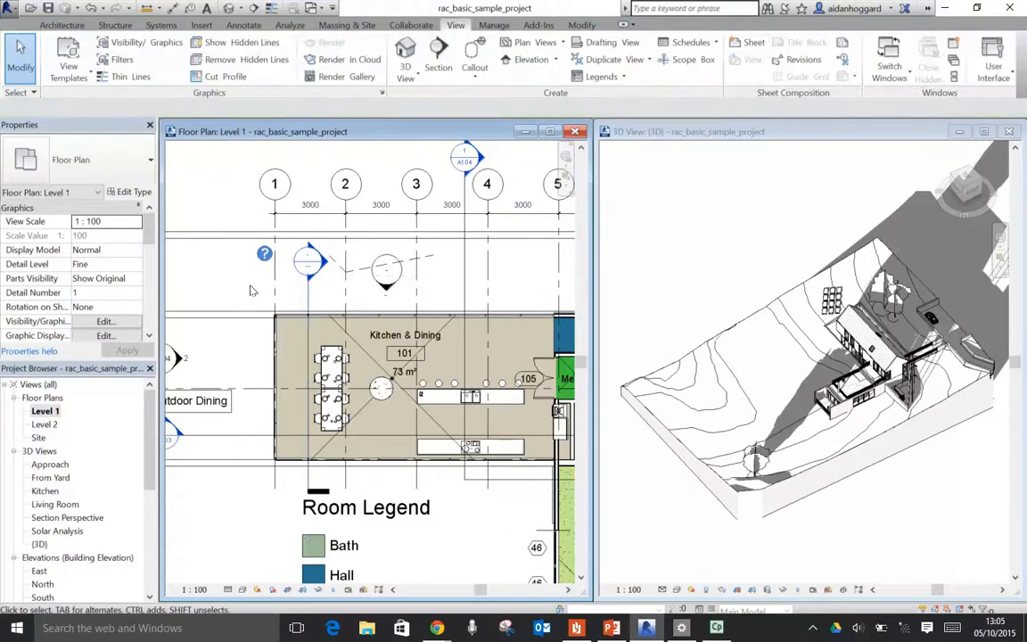
- Open the view defined by the new section marker in the Level 1 floor plan
{"action": "left_click", "coordinate": [307, 305]}
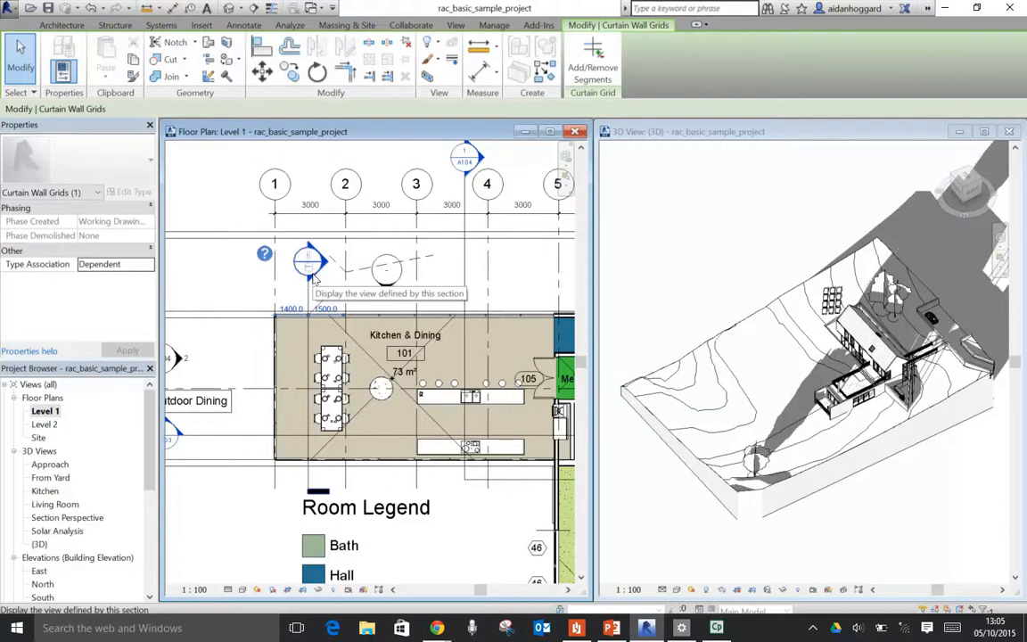
{"action": "left_click", "coordinate": [239, 285]}
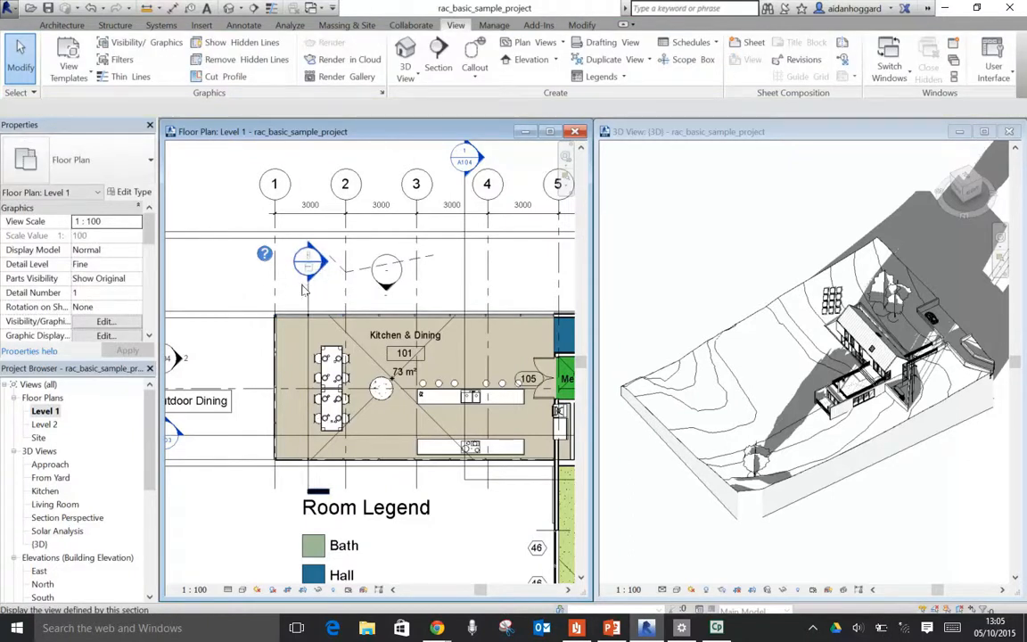
{"action": "key", "text": "ctrl"}
{"action": "key", "text": "ctrl"}
{"action": "key", "text": "ctrl"}
{"action": "double_click", "coordinate": [325, 265]}
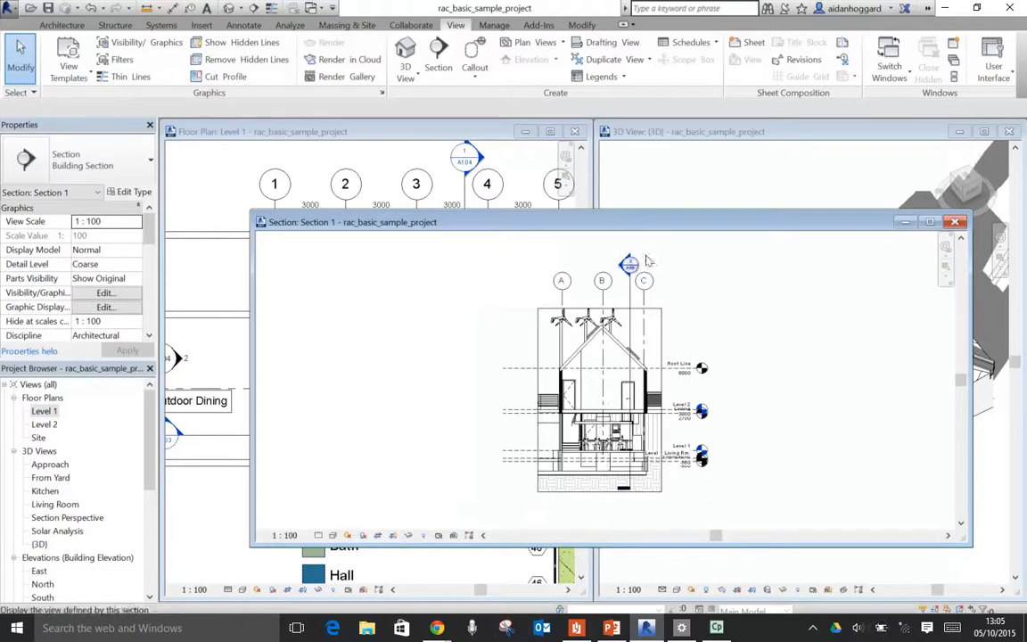
- Close the 3D view and tile the new section view beside the Level 1 floor plan, fitting both
{"action": "left_click", "coordinate": [1009, 132]}
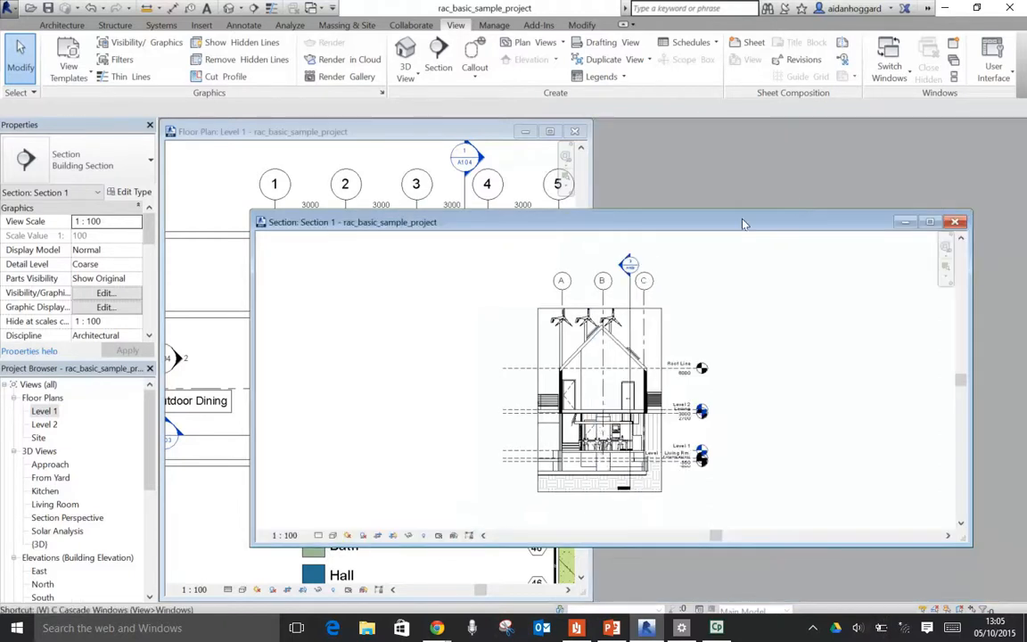
{"action": "key", "text": "w"}
{"action": "key", "text": "t"}
{"action": "key", "text": "z"}
{"action": "key", "text": "a"}
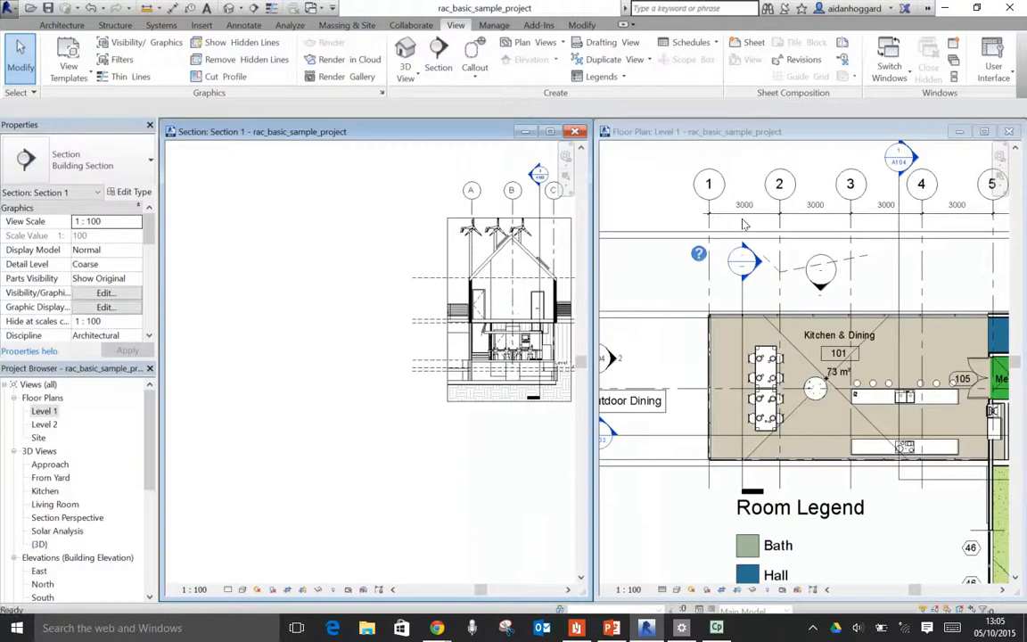
- Move the new section line in the Level 1 plan from the dining table to between grids 3 and 4
{"action": "key", "text": "z"}
{"action": "key", "text": "r"}
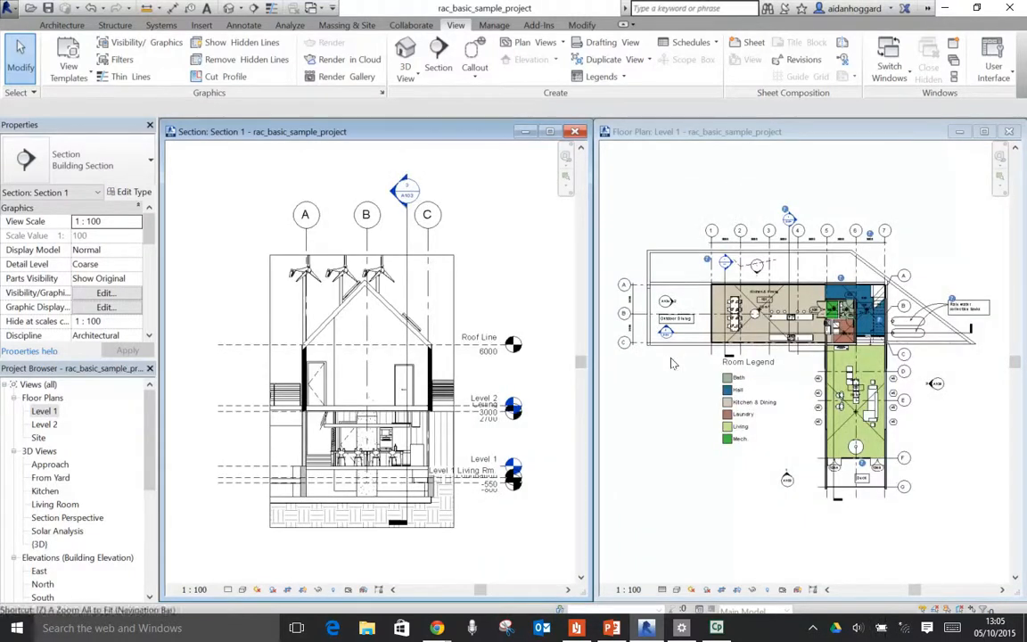
{"action": "left_click_drag", "start_coordinate": [685, 230], "coordinate": [812, 414]}
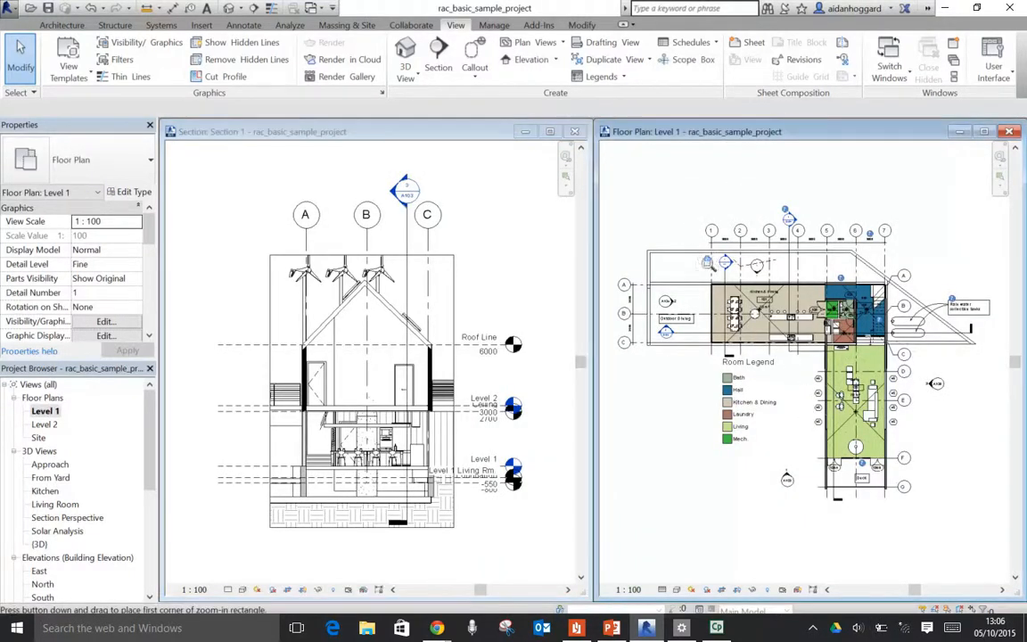
{"action": "left_click_drag", "start_coordinate": [694, 216], "coordinate": [791, 399]}
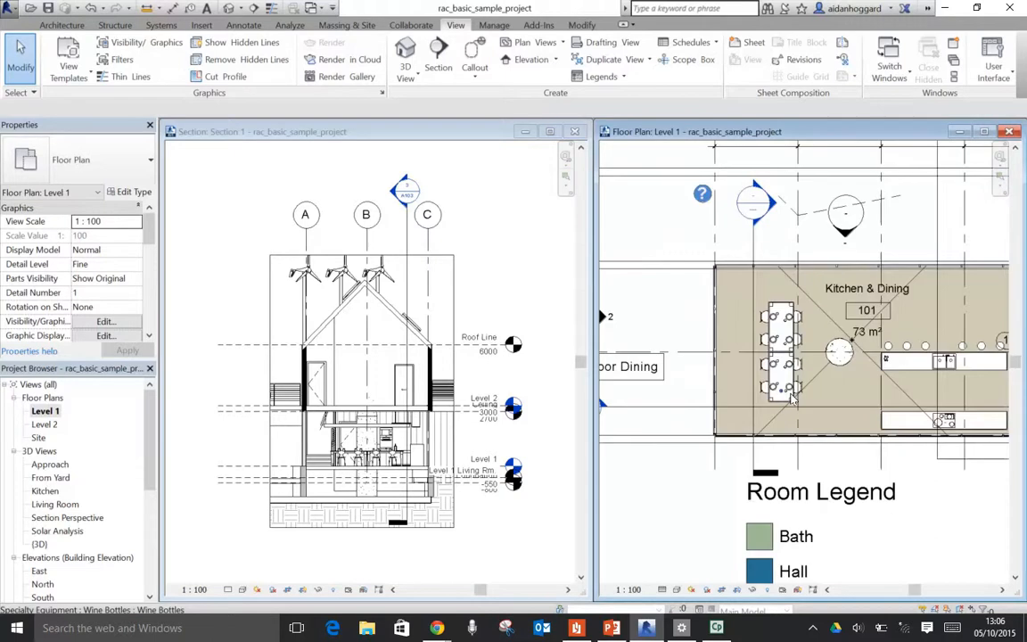
{"action": "left_click", "coordinate": [755, 245]}
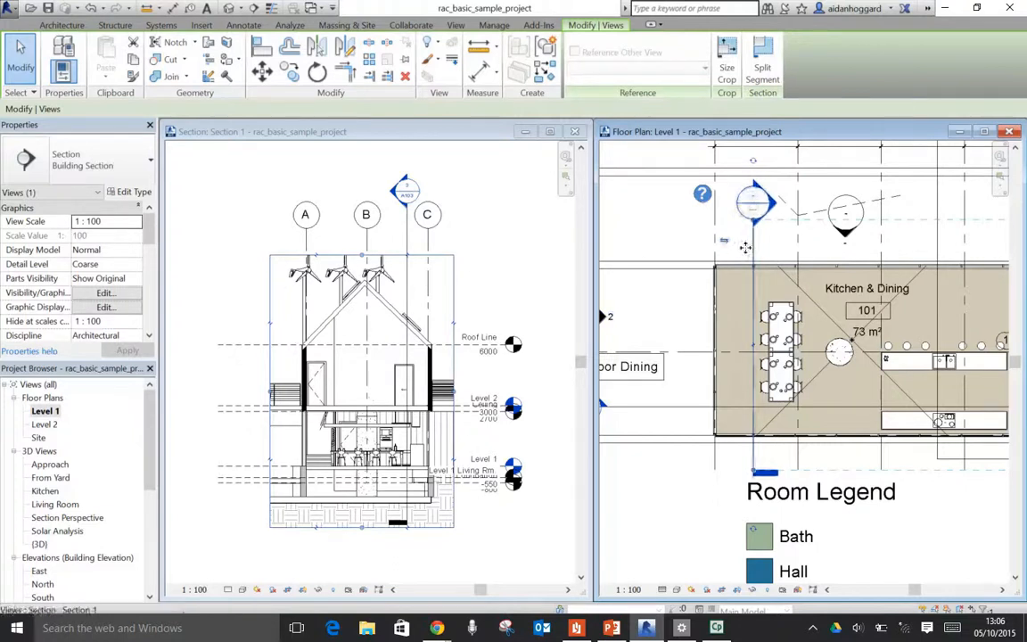
{"action": "left_click_drag", "start_coordinate": [750, 240], "coordinate": [908, 236]}
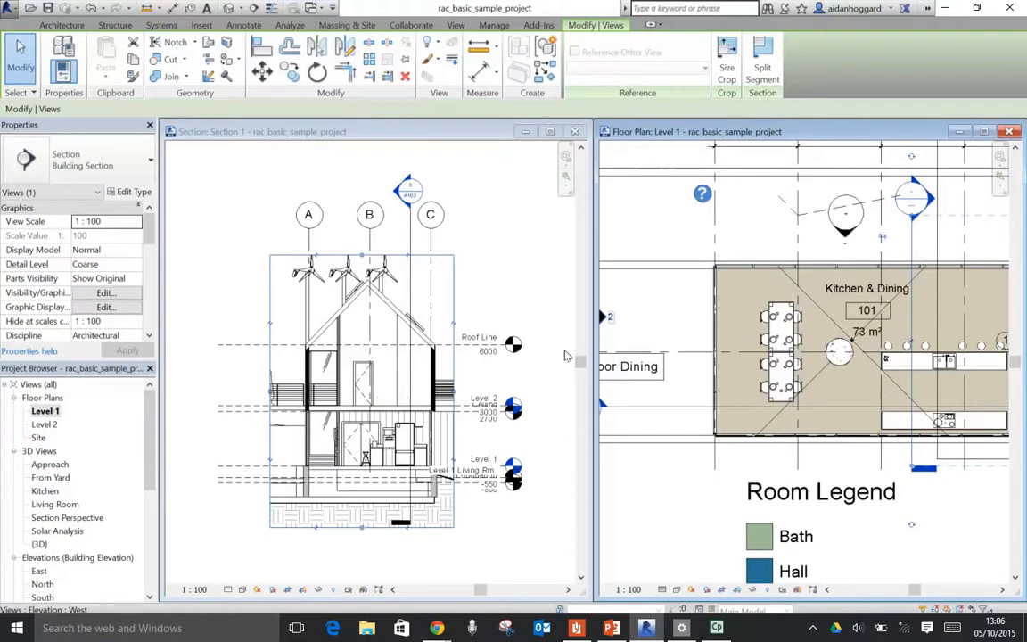
- Shift the section line past grid 5 into the Mech room, and back to just beyond grid 4
{"action": "middle_click_drag", "start_coordinate": [829, 555], "coordinate": [804, 554]}
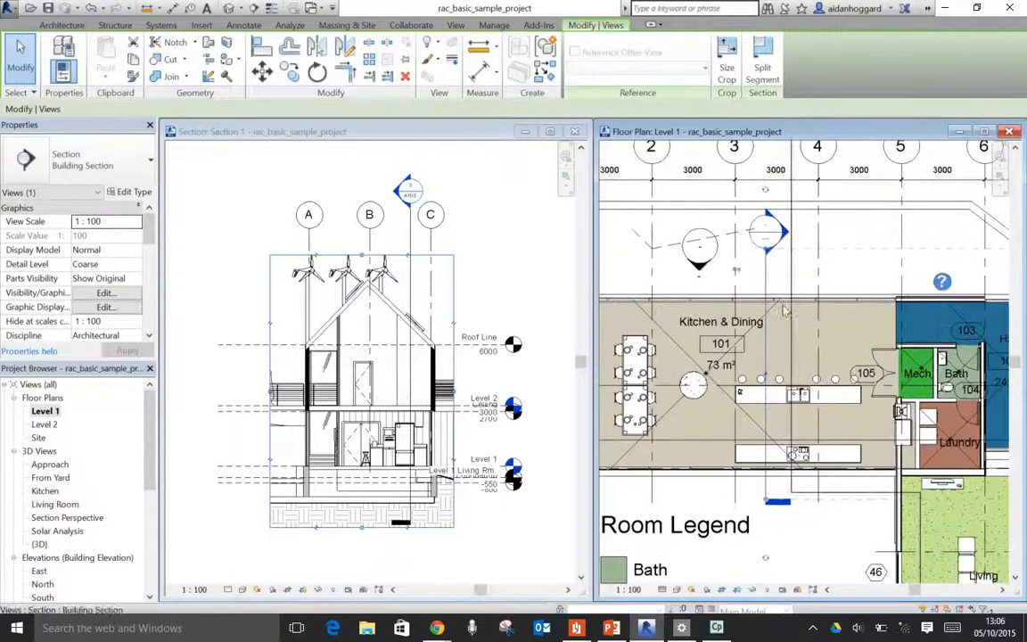
{"action": "left_click_drag", "start_coordinate": [773, 268], "coordinate": [915, 270]}
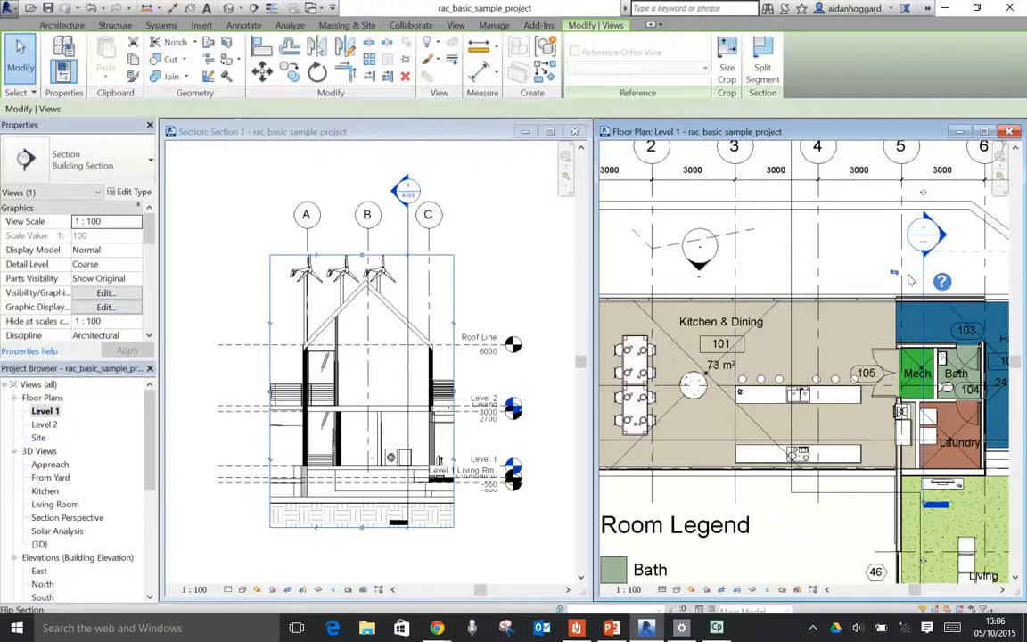
{"action": "left_click_drag", "start_coordinate": [903, 269], "coordinate": [837, 276]}
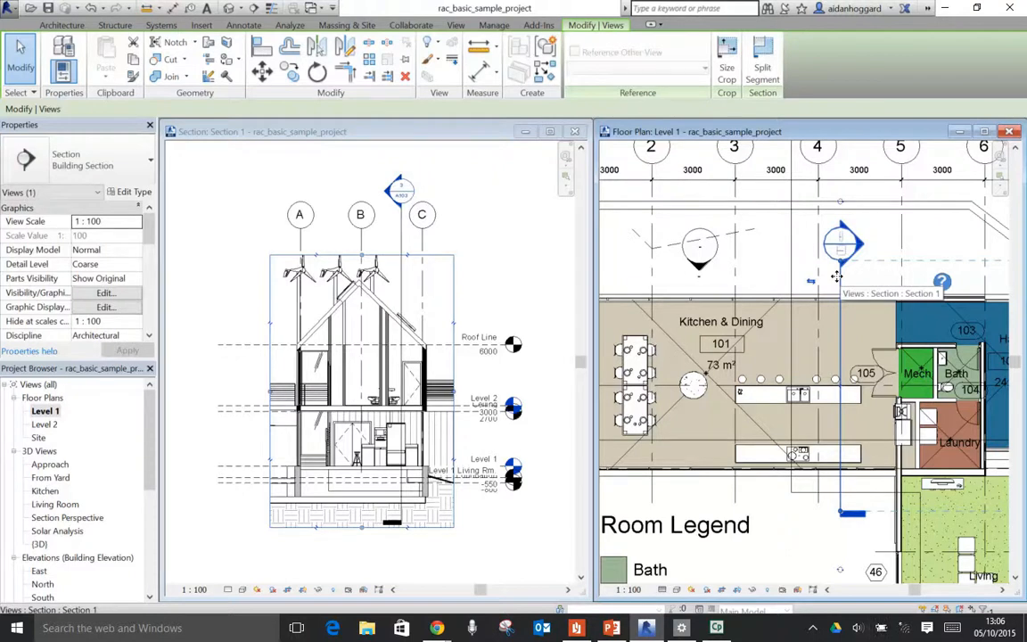
- With the section view enlarged at the roof, move the section line past grid 5 and back between grids 3 and 4
{"action": "left_click", "coordinate": [285, 244]}
{"action": "left_click_drag", "start_coordinate": [253, 227], "coordinate": [497, 400]}
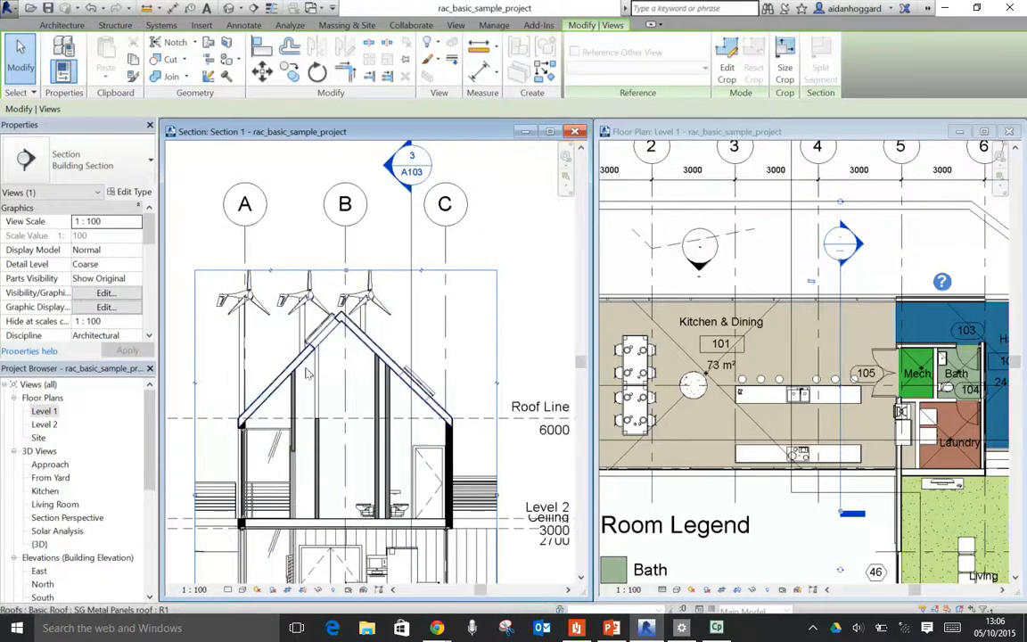
{"action": "scroll", "coordinate": [308, 374], "scroll_direction": "up", "scroll_amount": 2}
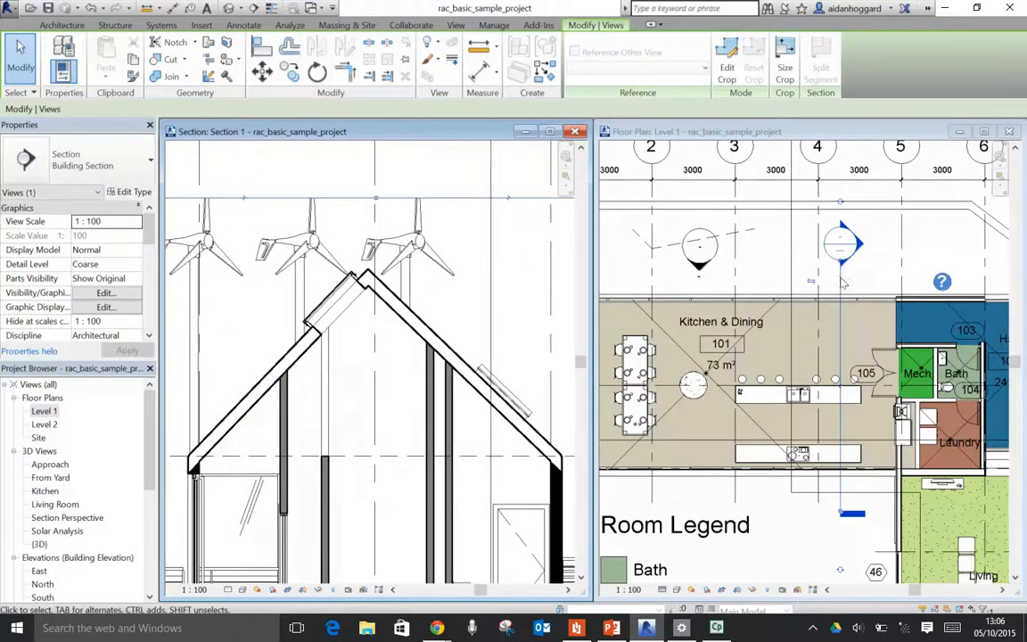
{"action": "left_click", "coordinate": [858, 245]}
{"action": "left_click_drag", "start_coordinate": [860, 243], "coordinate": [935, 244]}
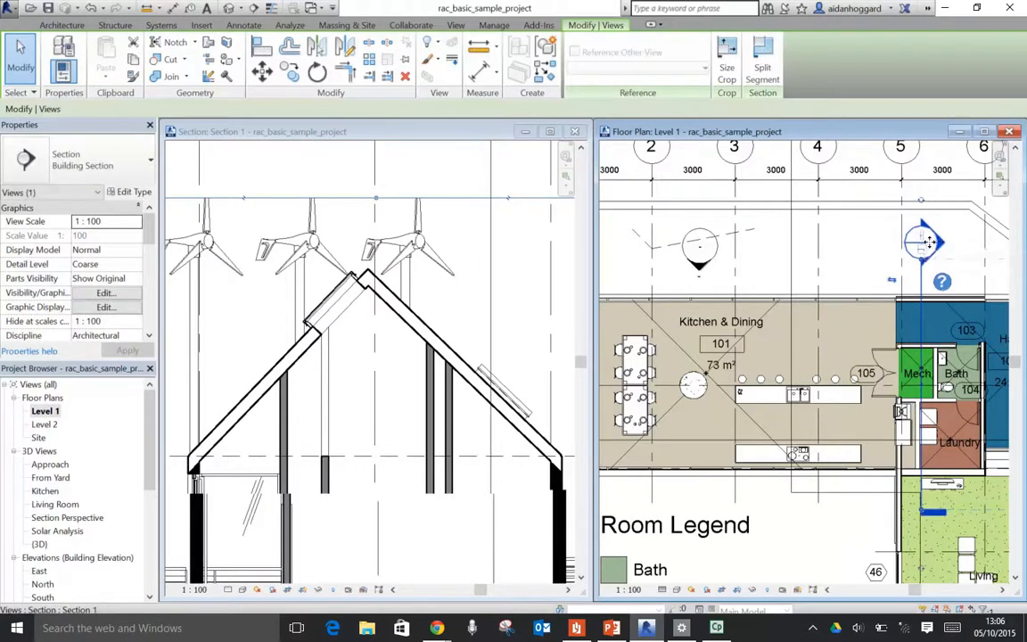
{"action": "mouse_move", "coordinate": [939, 239]}
{"action": "left_mouse_down"}
{"action": "mouse_move", "coordinate": [644, 232]}
{"action": "mouse_move", "coordinate": [780, 240]}
{"action": "left_mouse_up"}
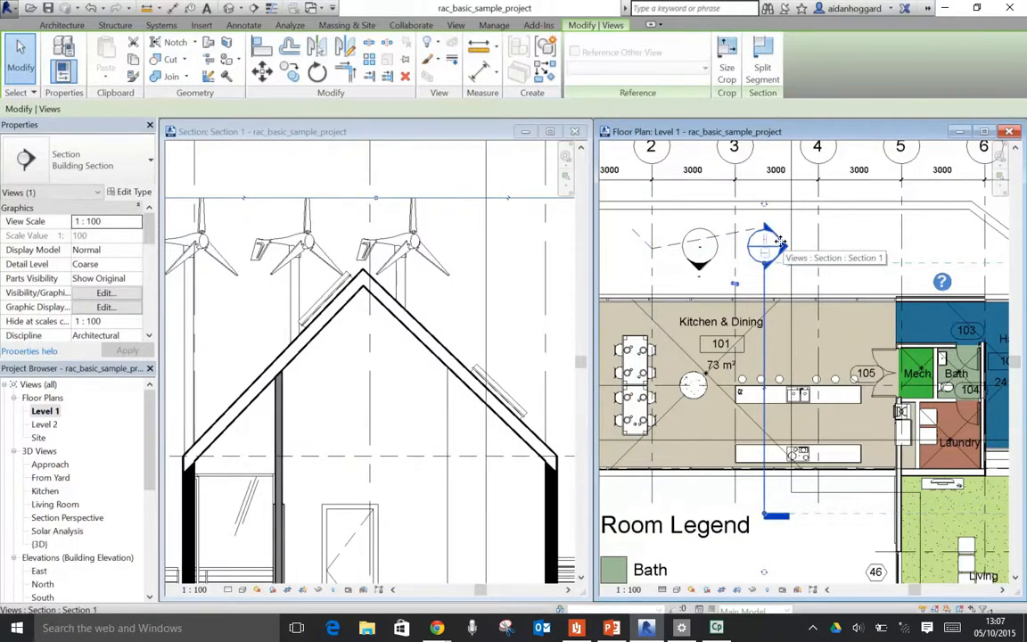
- Zoom out to view the whole building section alongside the wider Level 1 floor plan
{"action": "scroll", "coordinate": [455, 326], "scroll_direction": "down", "scroll_amount": 5}
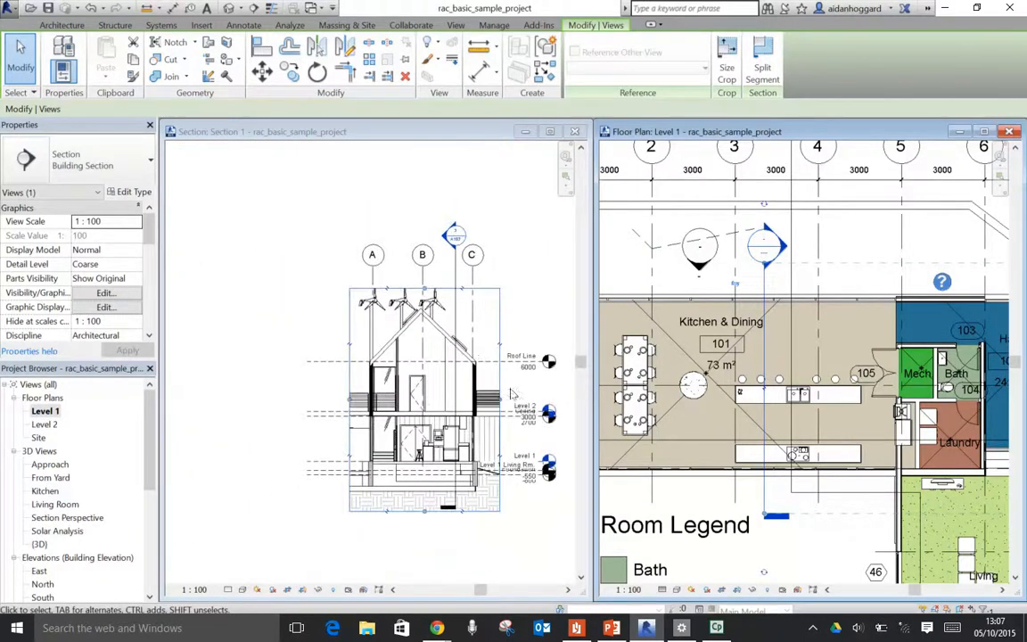
{"action": "left_click", "coordinate": [512, 392]}
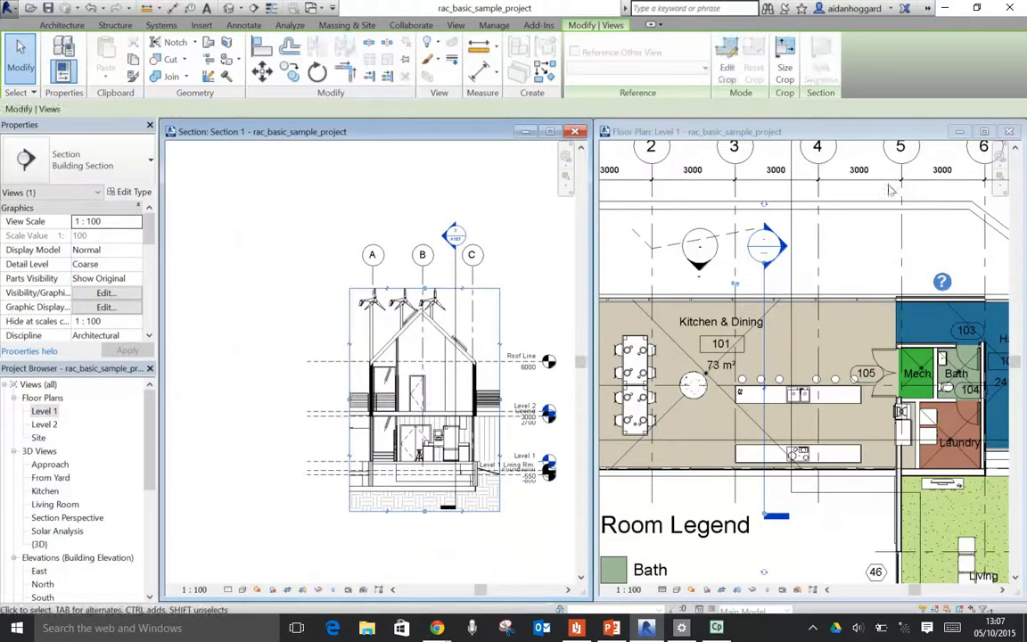
{"action": "left_click", "coordinate": [792, 217]}
{"action": "scroll", "coordinate": [844, 235], "scroll_direction": "down", "scroll_amount": 3}
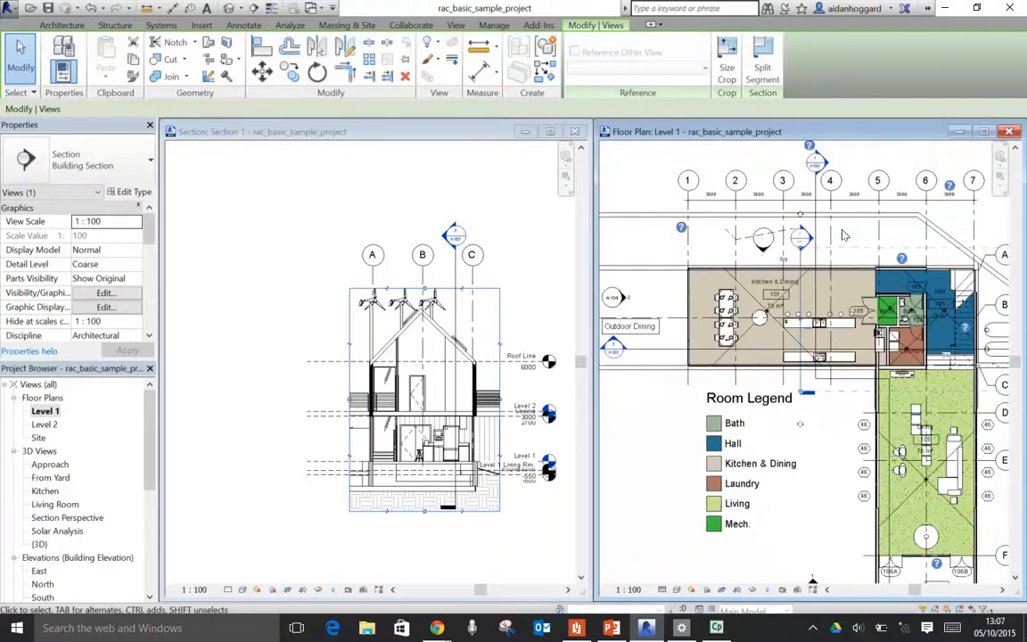
- In the Level 1 plan, widen the section's extent past the grid bubbles and move its far clip to just past grid 4, and back beyond grid 7
{"action": "scroll", "coordinate": [783, 284], "scroll_direction": "down", "scroll_amount": 2}
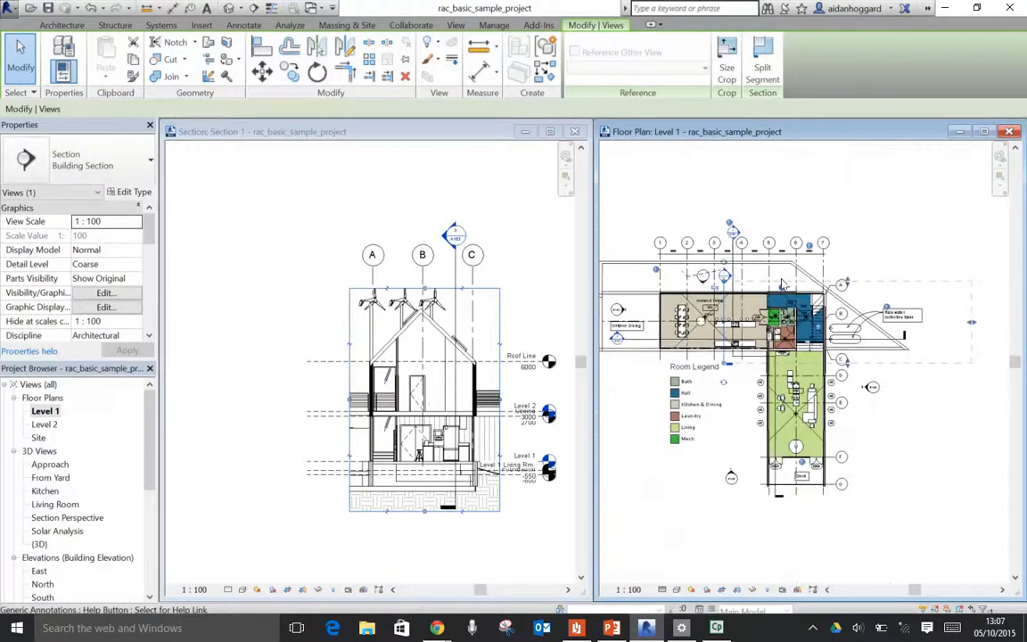
{"action": "scroll", "coordinate": [864, 299], "scroll_direction": "up", "scroll_amount": 1}
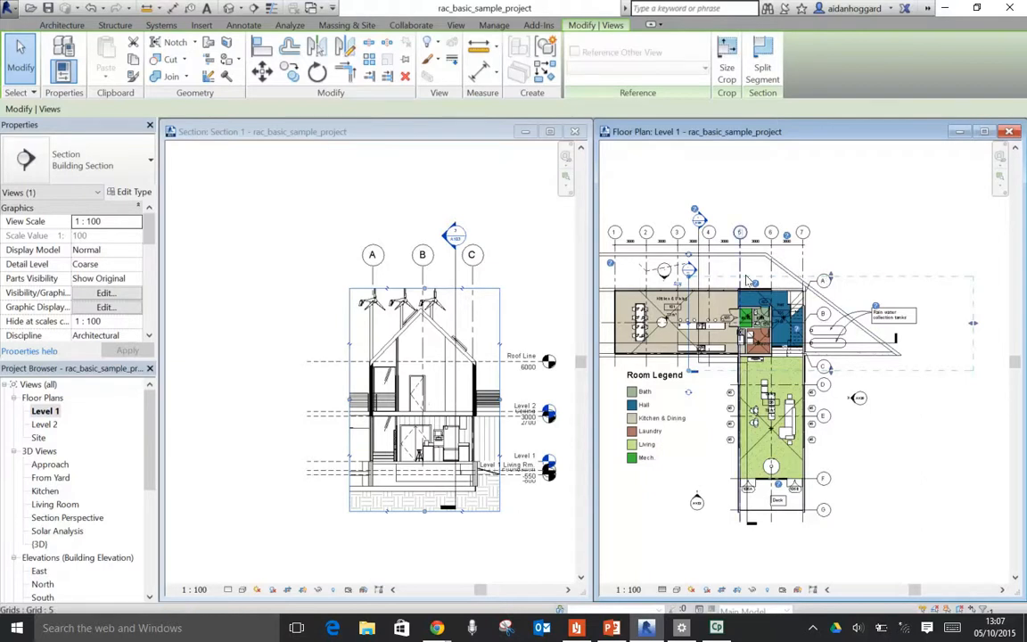
{"action": "left_click", "coordinate": [831, 275]}
{"action": "left_click_drag", "start_coordinate": [831, 279], "coordinate": [831, 191]}
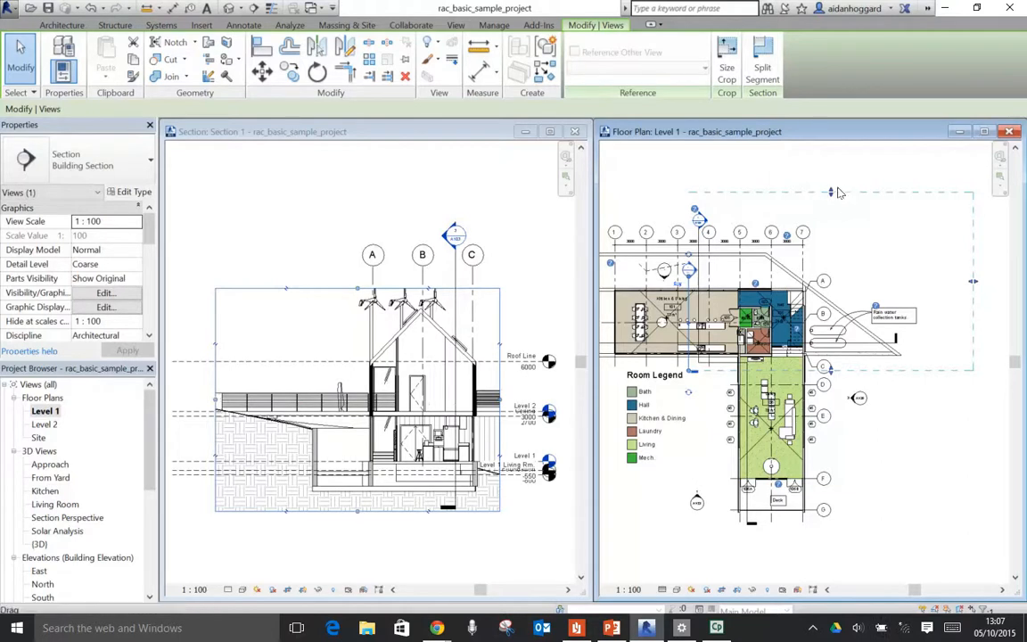
{"action": "mouse_move", "coordinate": [832, 193]}
{"action": "left_mouse_down"}
{"action": "mouse_move", "coordinate": [830, 314]}
{"action": "mouse_move", "coordinate": [835, 201]}
{"action": "left_mouse_up"}
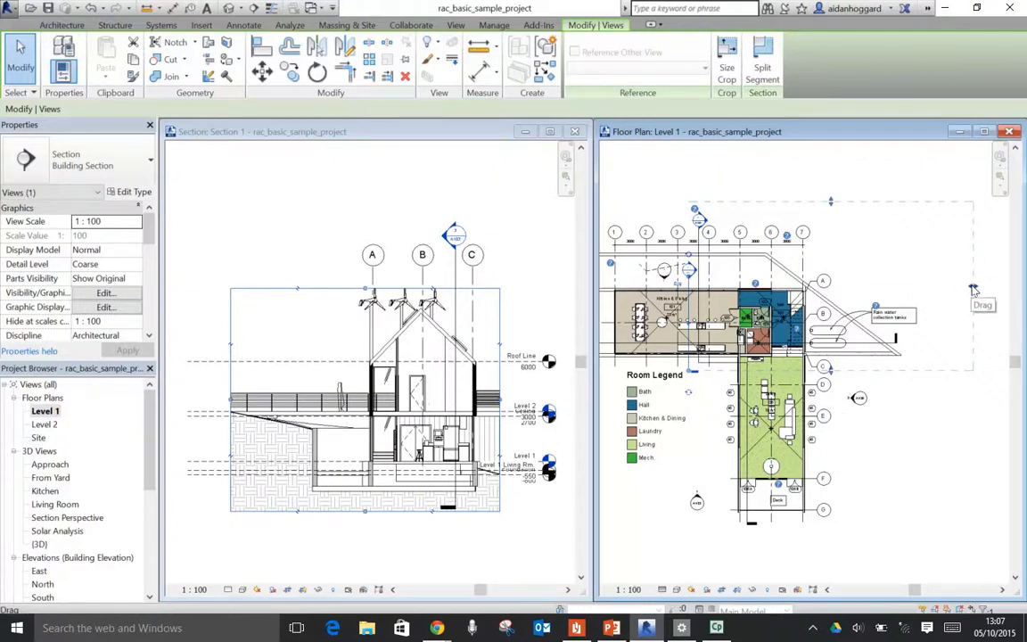
{"action": "left_click_drag", "start_coordinate": [973, 288], "coordinate": [714, 288]}
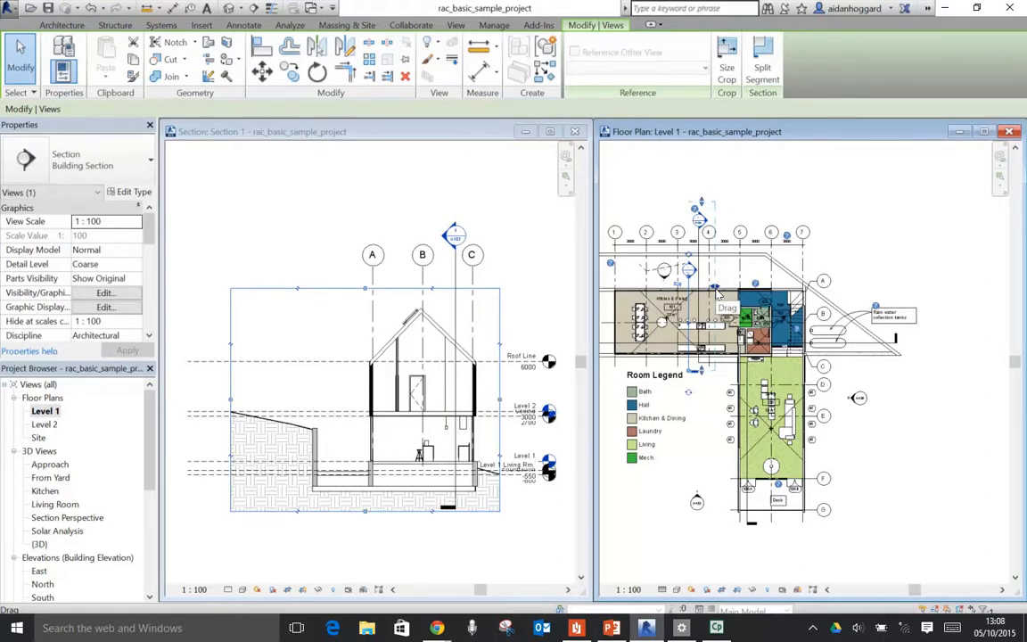
{"action": "left_click_drag", "start_coordinate": [719, 288], "coordinate": [857, 296]}
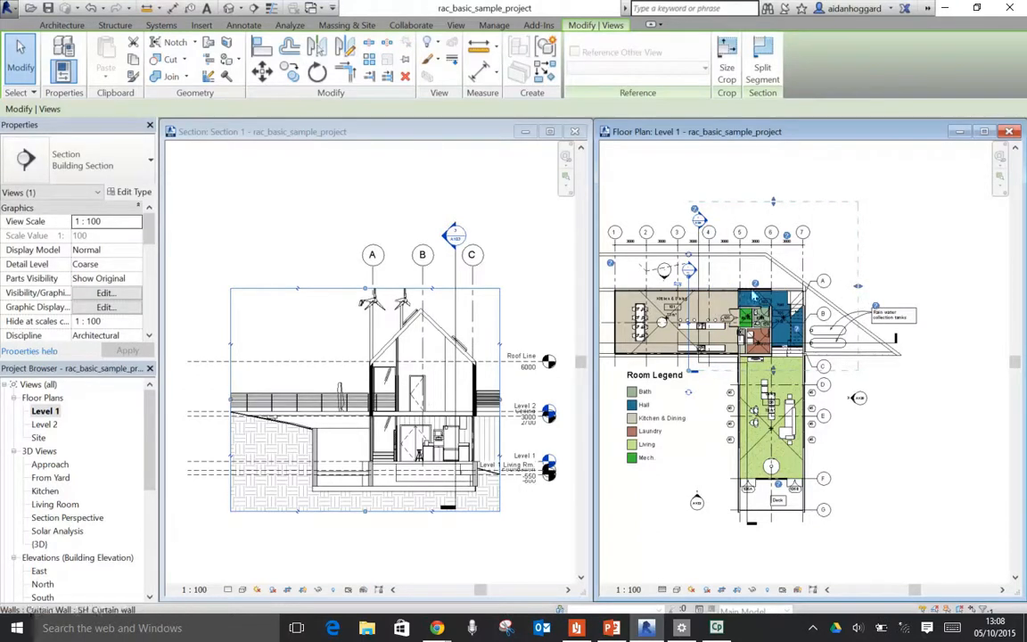
- Turn on shadows in the Section 1 view, try the Shaded visual style and return to Hidden Line
{"action": "left_click", "coordinate": [407, 138]}
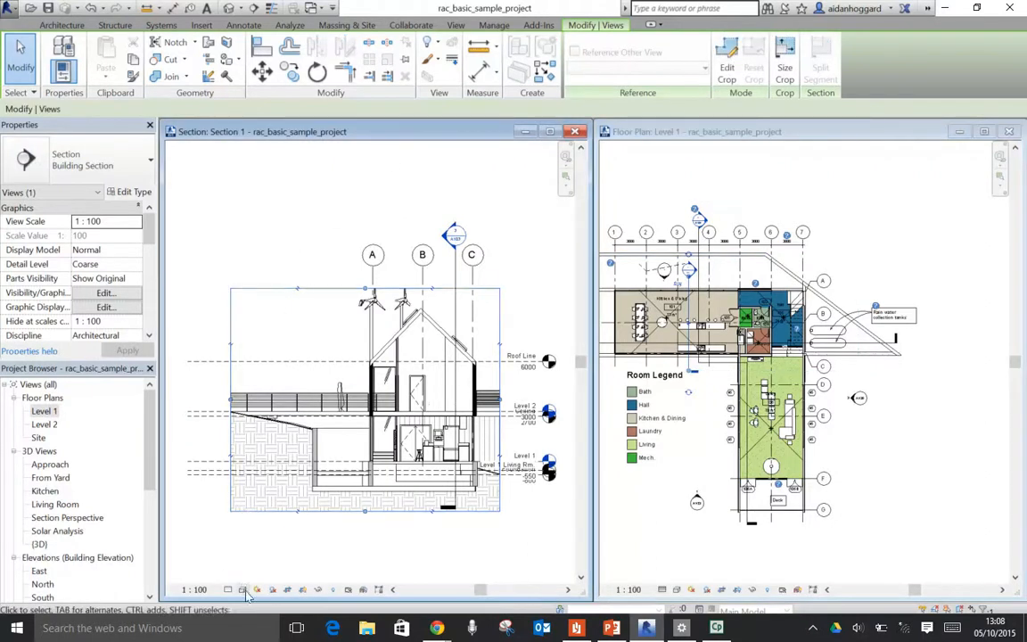
{"action": "left_click", "coordinate": [273, 590]}
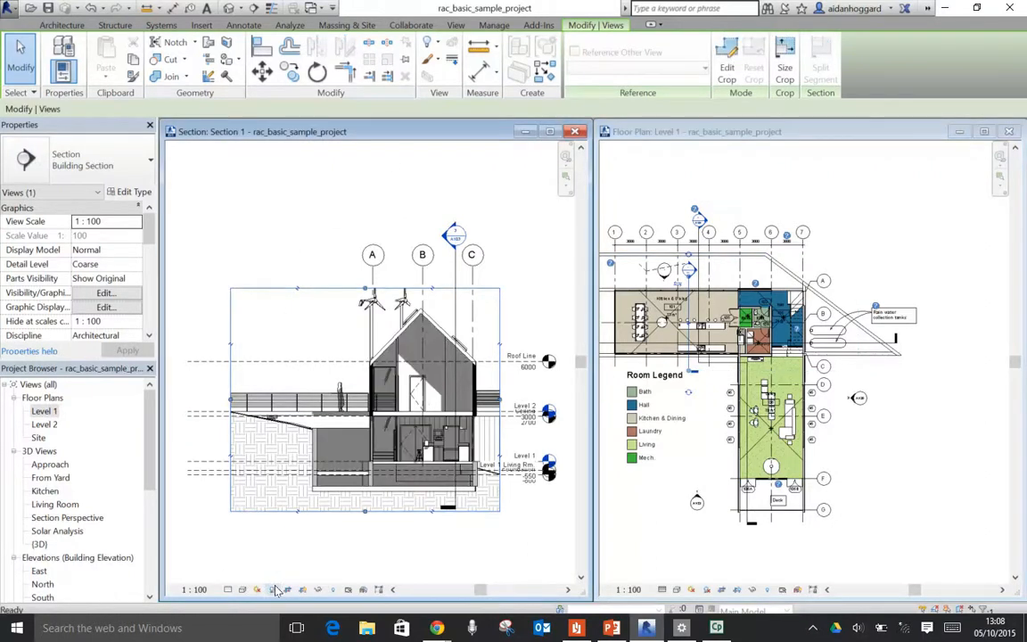
{"action": "left_click", "coordinate": [243, 590]}
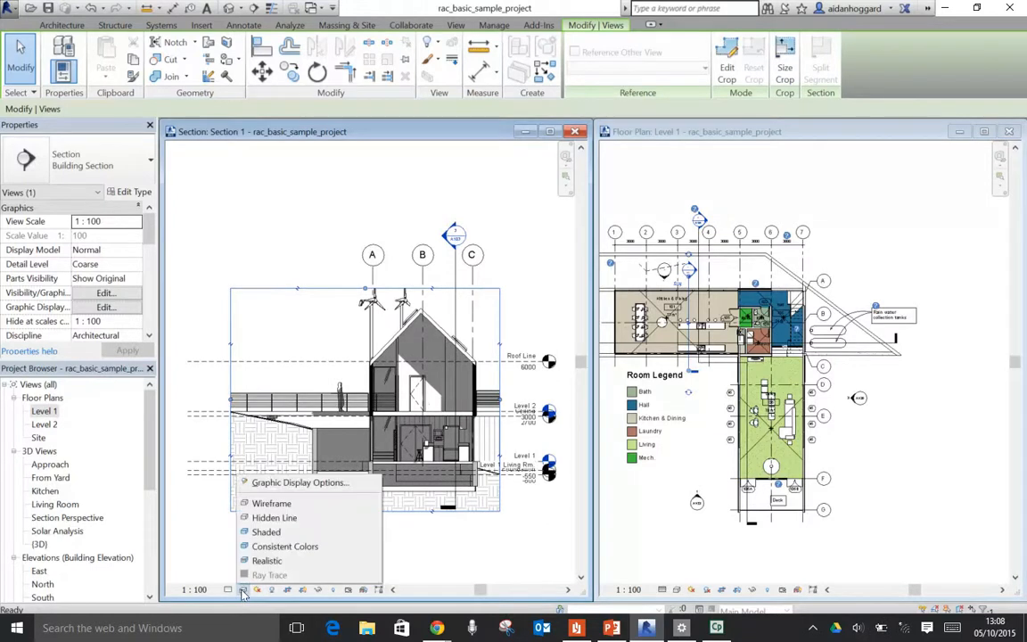
{"action": "left_click", "coordinate": [273, 532]}
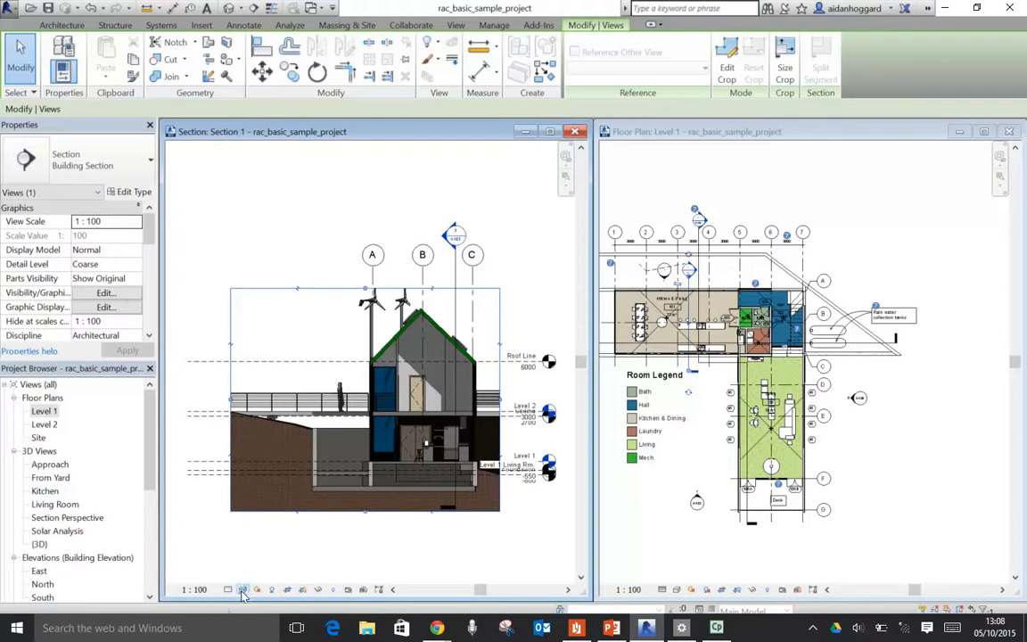
{"action": "left_click", "coordinate": [243, 589]}
{"action": "left_click", "coordinate": [263, 517]}
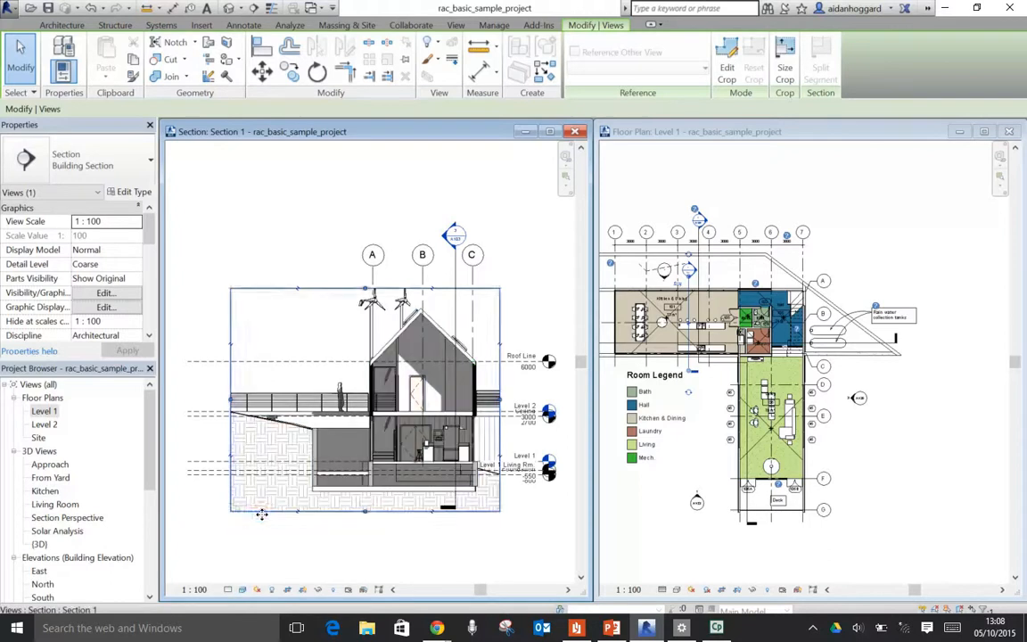
- Set the Section 1 view's detail level to Fine and zoom in closely on the roof construction
{"action": "left_click", "coordinate": [229, 590]}
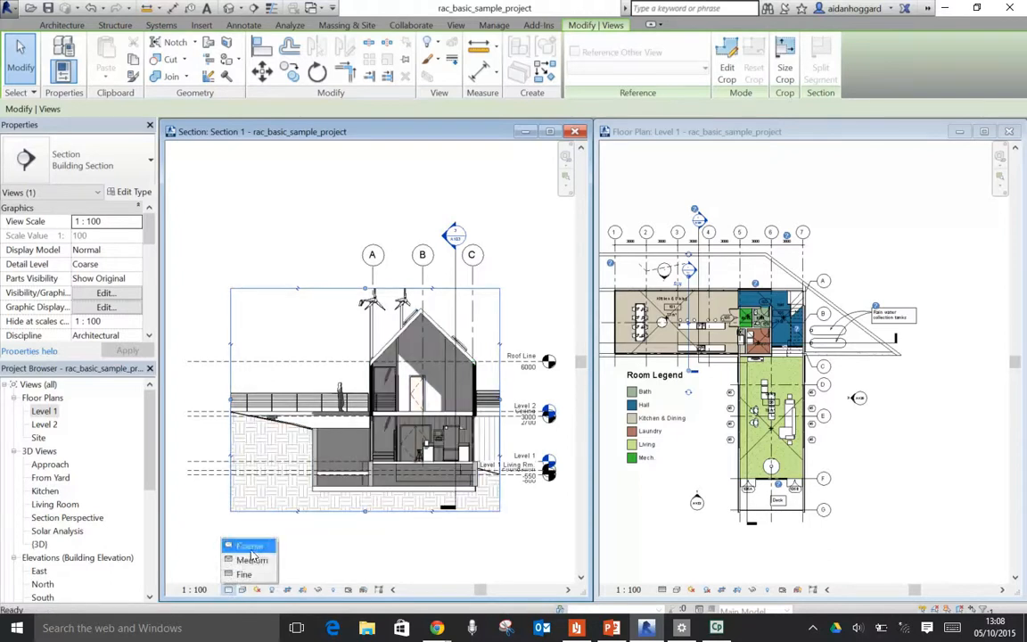
{"action": "left_click", "coordinate": [244, 574]}
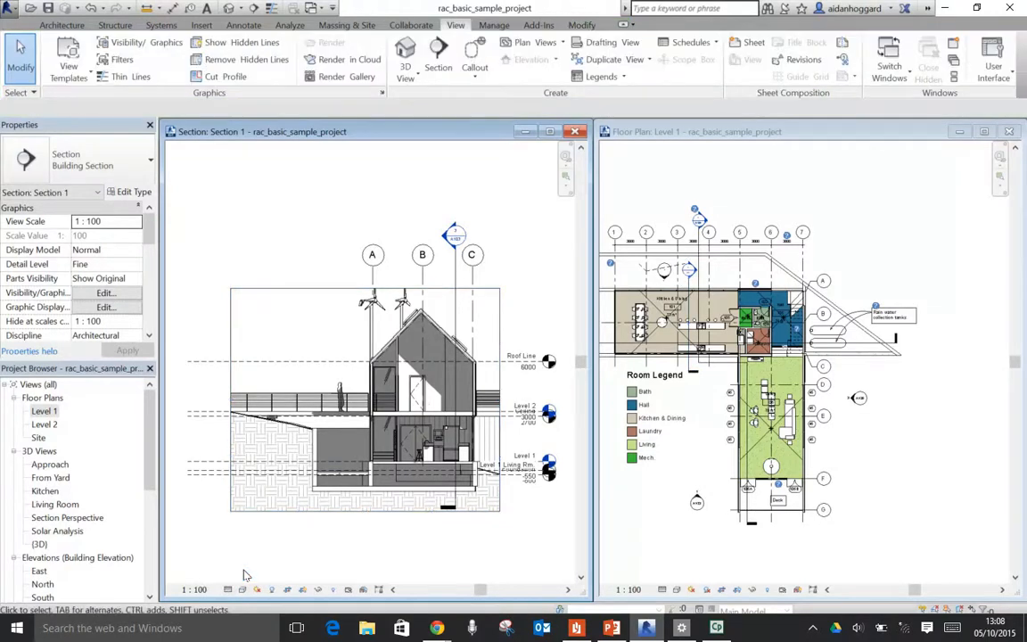
{"action": "key", "text": "z"}
{"action": "key", "text": "r"}
{"action": "left_click_drag", "start_coordinate": [342, 288], "coordinate": [468, 396]}
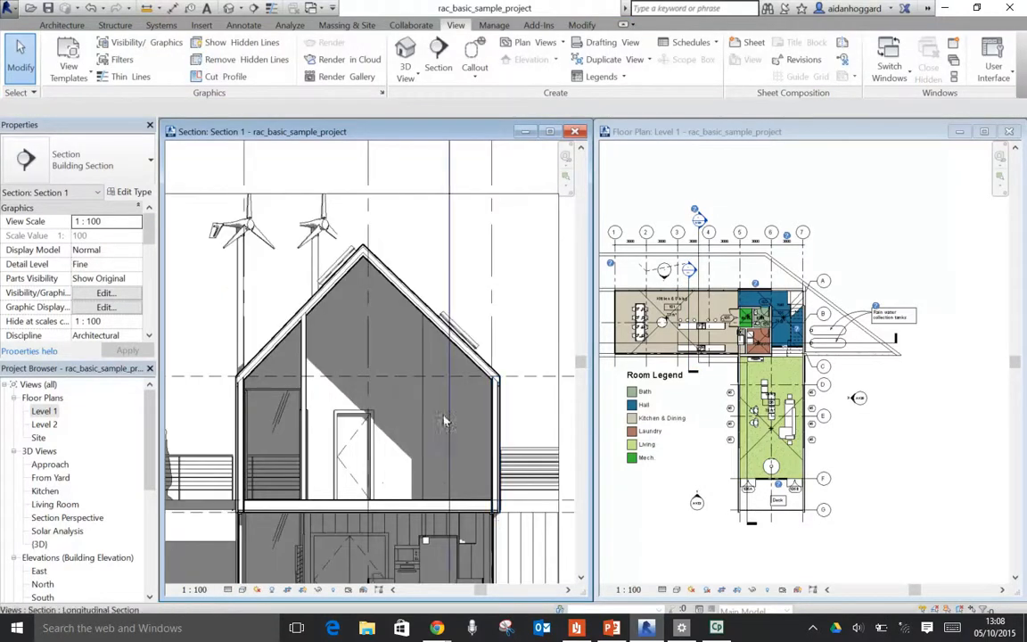
{"action": "key", "text": "z"}
{"action": "key", "text": "r"}
{"action": "left_click_drag", "start_coordinate": [208, 207], "coordinate": [464, 444]}
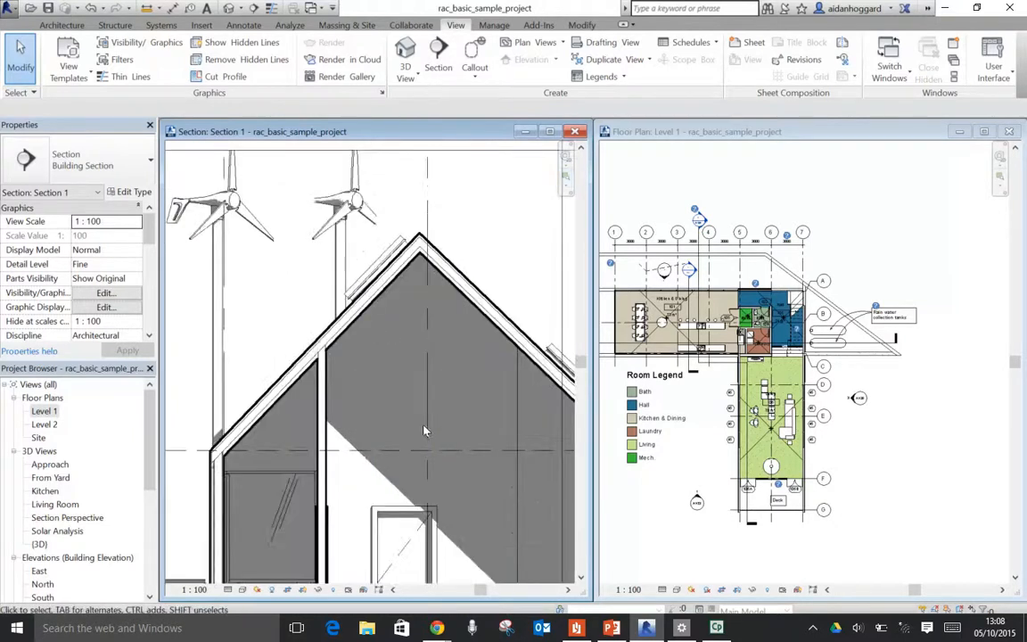
- Switch the section's detail level to Coarse and back to Fine to compare how the roof layers are drawn
{"action": "left_click", "coordinate": [230, 591]}
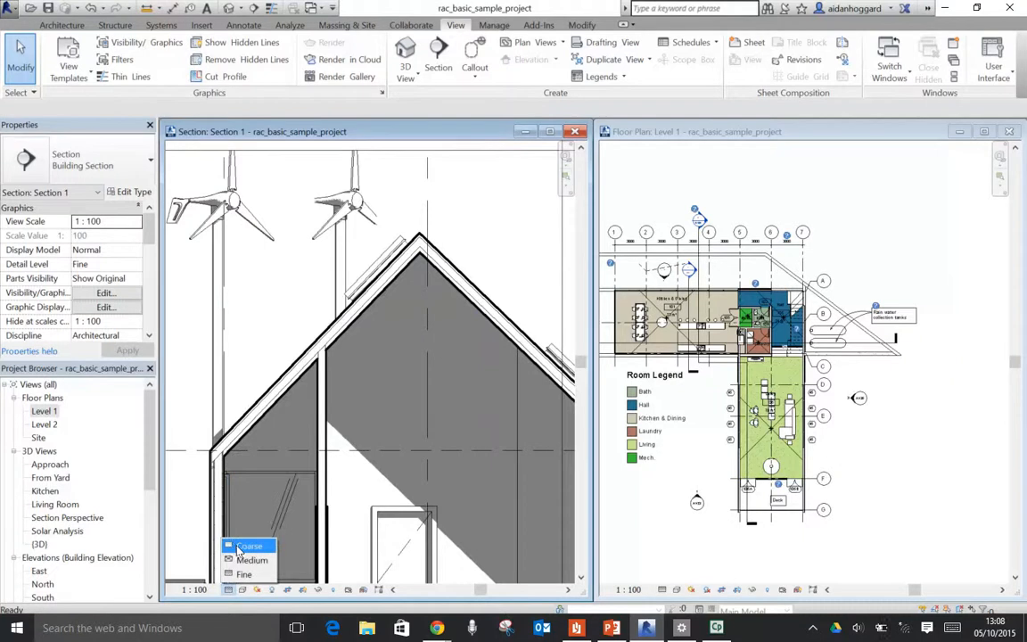
{"action": "left_click", "coordinate": [239, 548]}
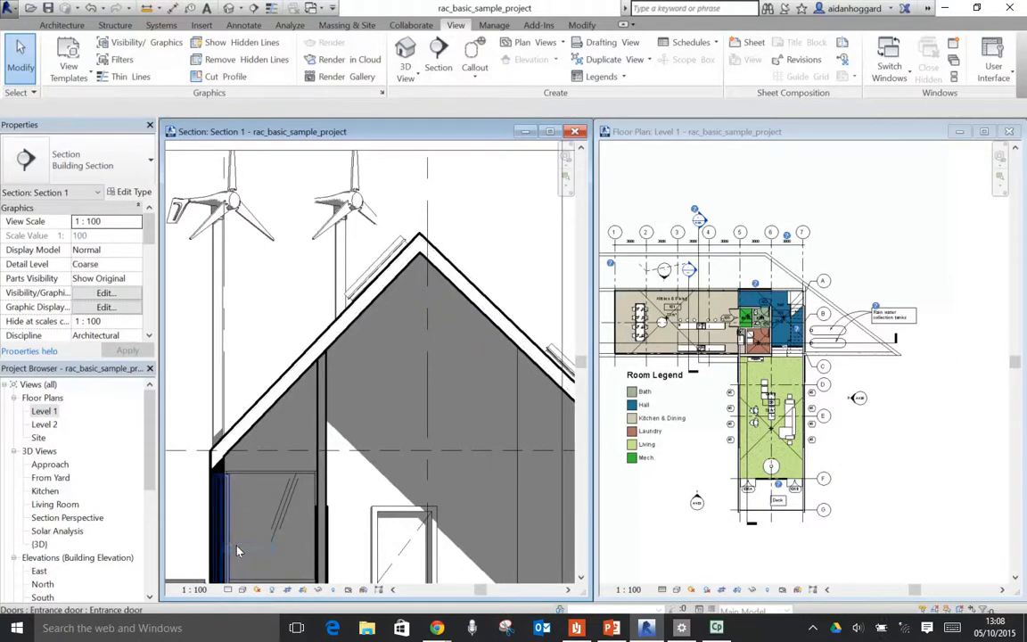
{"action": "left_click", "coordinate": [230, 590]}
{"action": "left_click", "coordinate": [236, 577]}
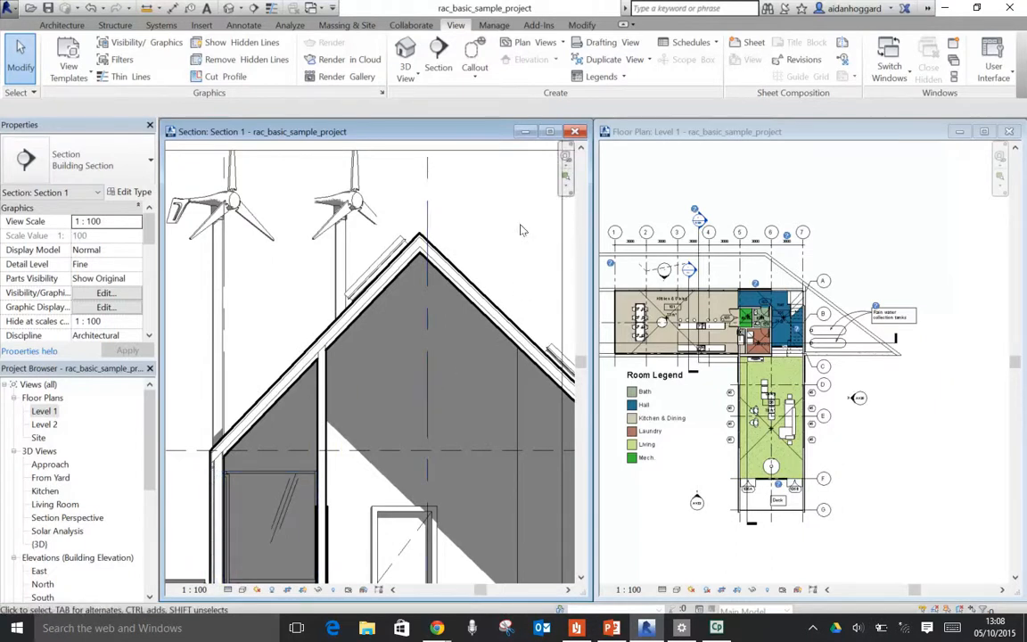
- Enlarge the Section 1 crop region above the grid bubbles, below the ground and sideways past grid E
{"action": "scroll", "coordinate": [513, 240], "scroll_direction": "down", "scroll_amount": 5}
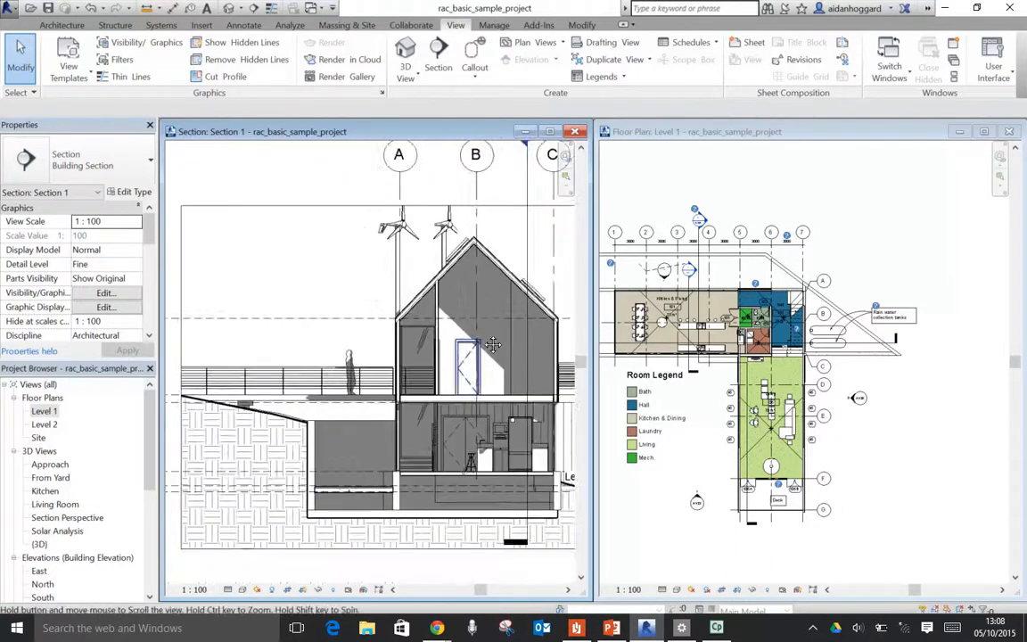
{"action": "middle_click_drag", "start_coordinate": [459, 343], "coordinate": [406, 346]}
{"action": "scroll", "coordinate": [406, 346], "scroll_direction": "down", "scroll_amount": 4}
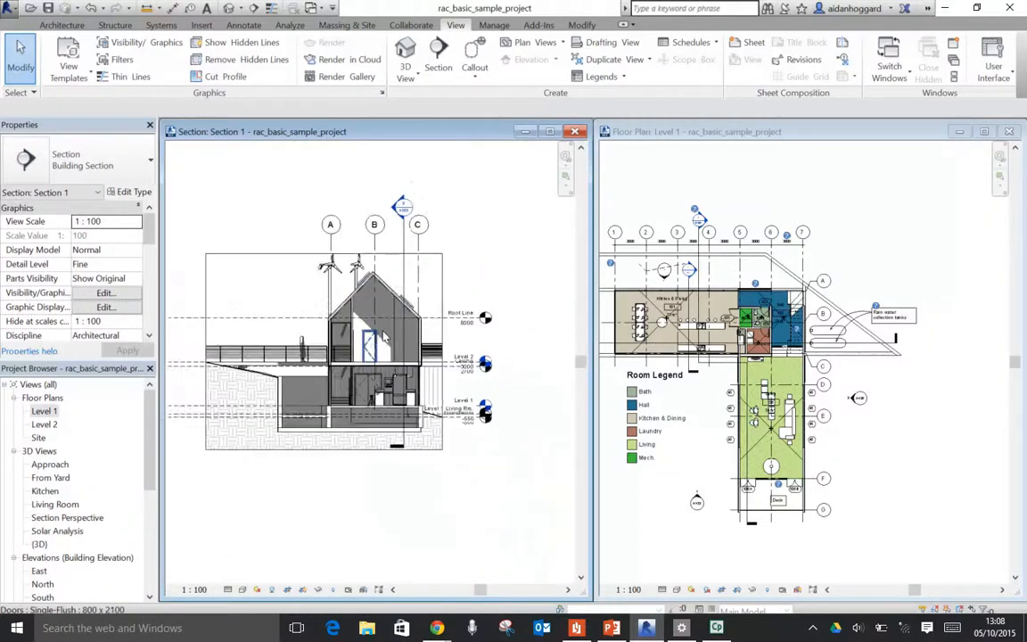
{"action": "scroll", "coordinate": [347, 336], "scroll_direction": "down", "scroll_amount": 2}
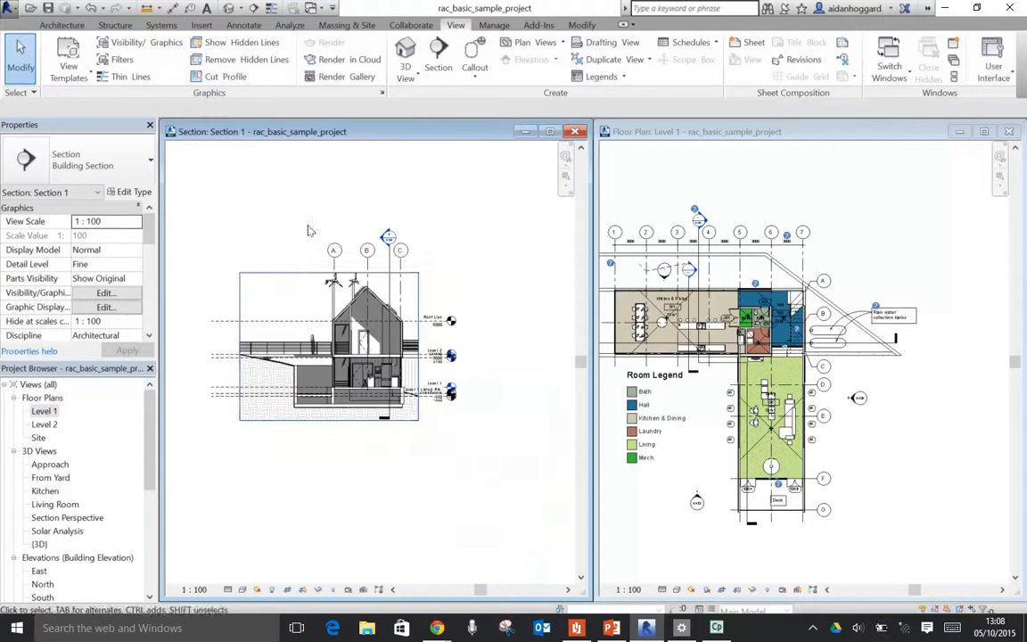
{"action": "left_click", "coordinate": [290, 277]}
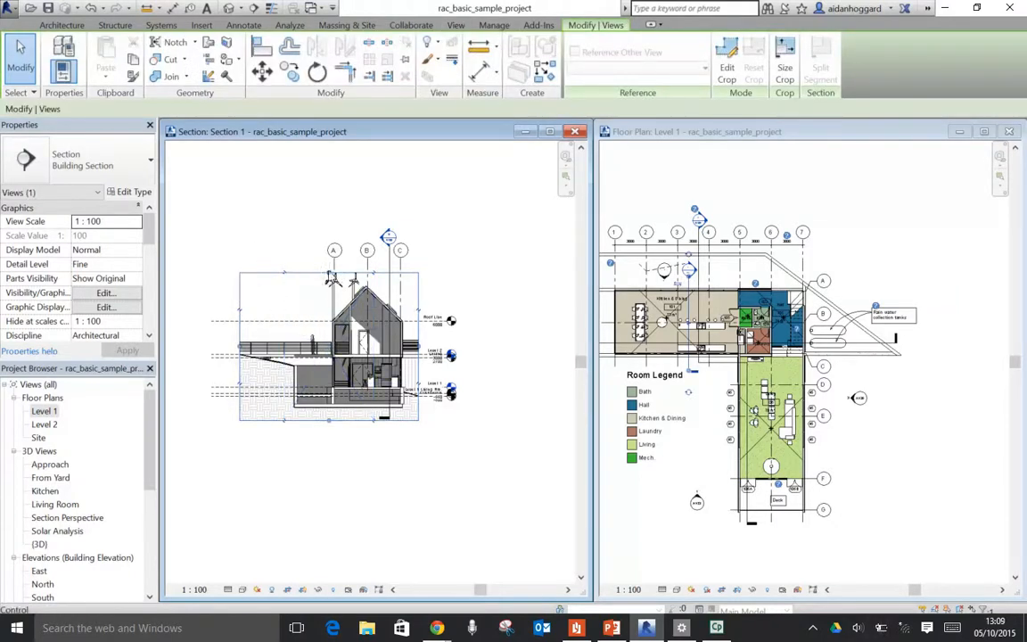
{"action": "left_click_drag", "start_coordinate": [330, 275], "coordinate": [339, 207]}
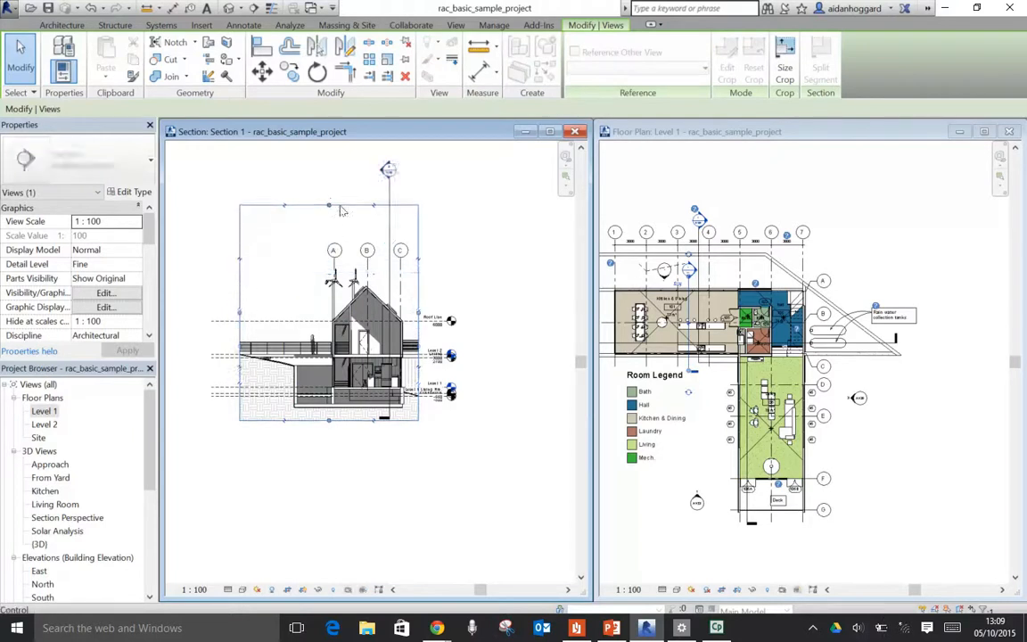
{"action": "left_click_drag", "start_coordinate": [329, 424], "coordinate": [330, 479]}
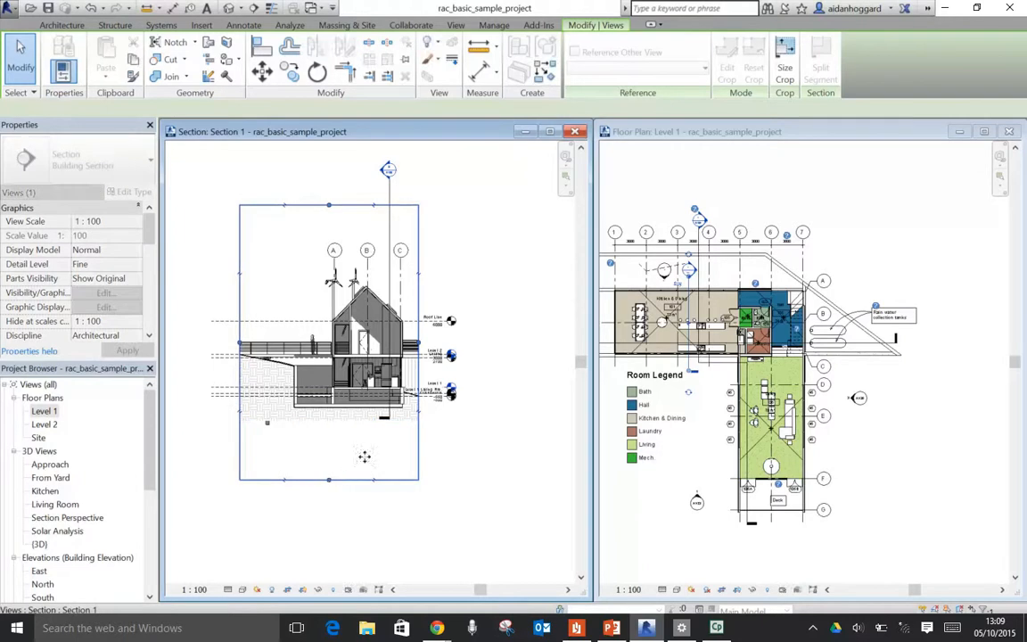
{"action": "left_click_drag", "start_coordinate": [420, 347], "coordinate": [510, 352]}
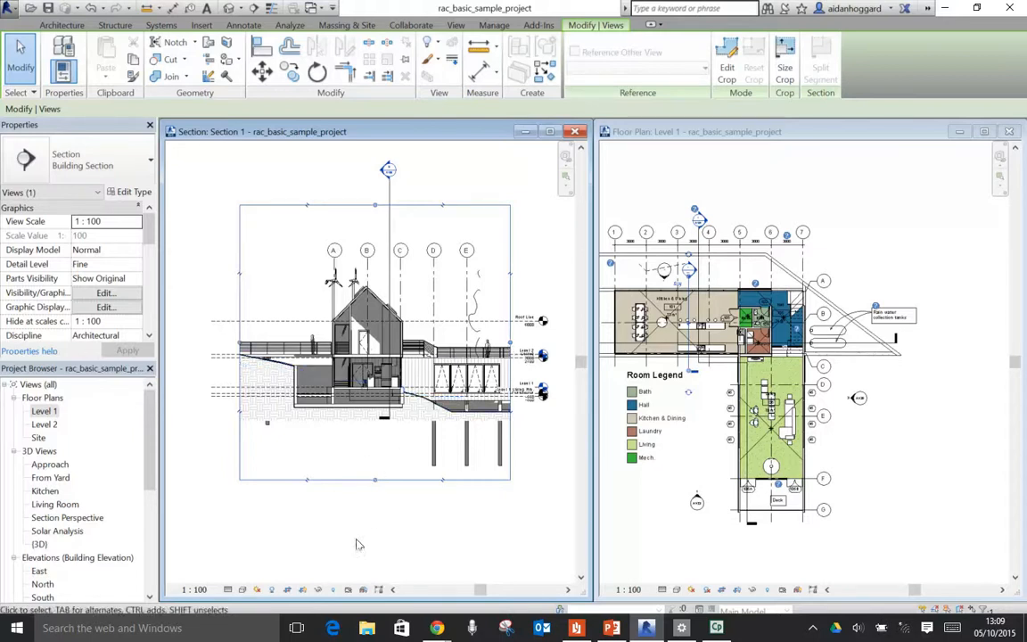
{"action": "left_click", "coordinate": [477, 188]}
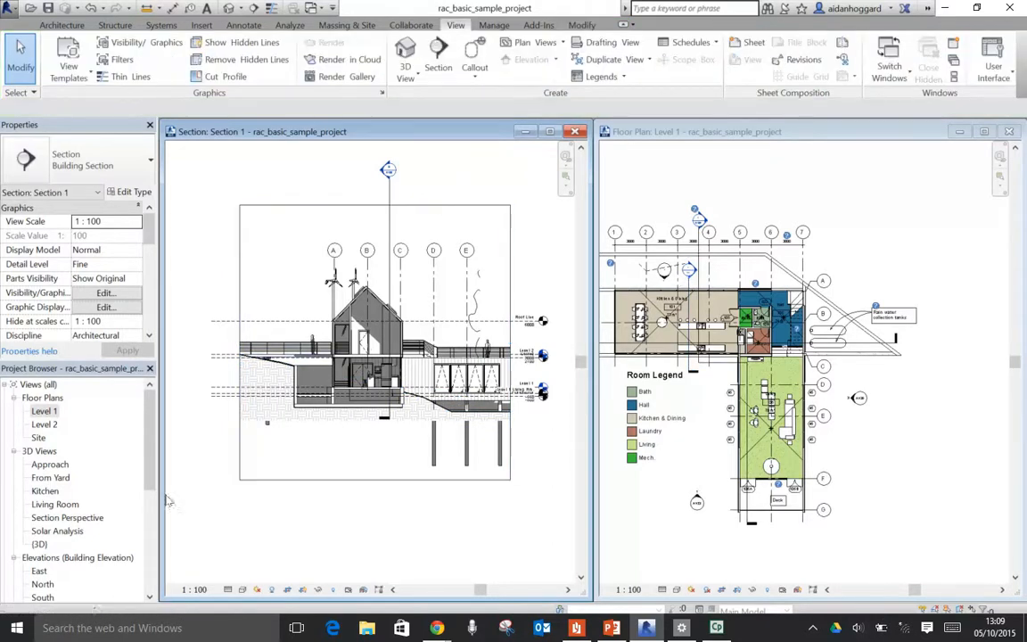
- Open the {3D} view and maximize its window to show the whole site model
{"action": "double_click", "coordinate": [40, 544]}
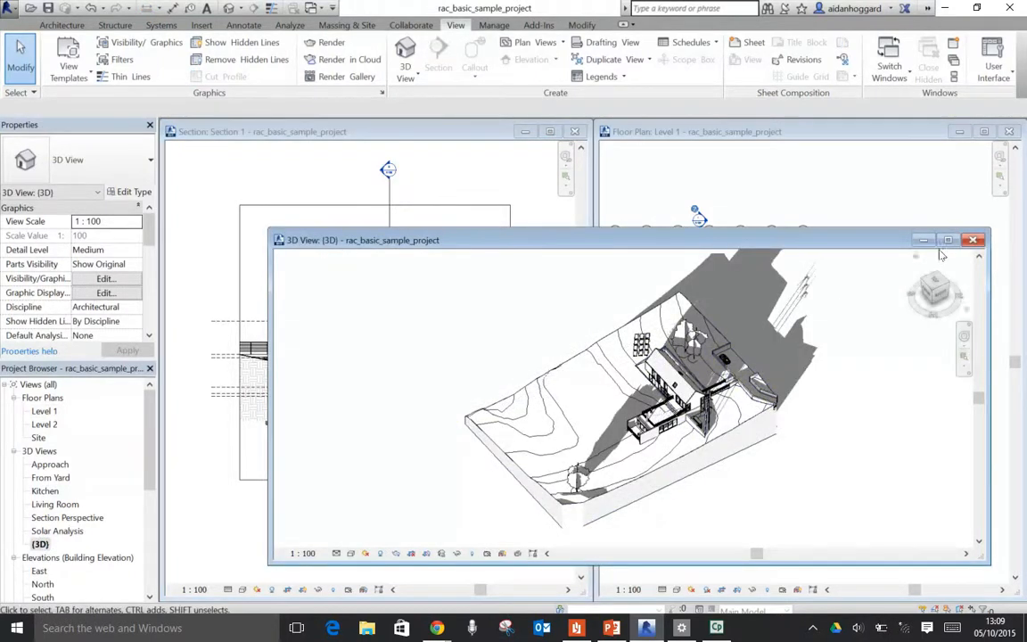
{"action": "double_click", "coordinate": [817, 240]}
{"action": "middle_click_drag", "start_coordinate": [651, 322], "coordinate": [568, 409], "text": "shift"}
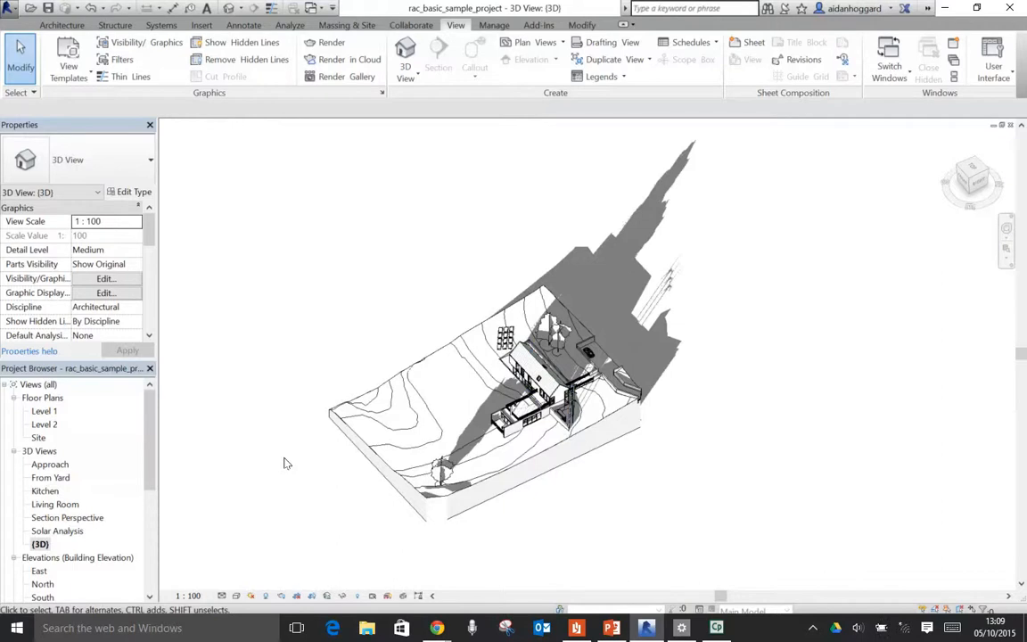
- Duplicate the {3D} view without detailing
{"action": "double_click", "coordinate": [41, 545]}
{"action": "left_click", "coordinate": [41, 545]}
{"action": "right_click", "coordinate": [41, 546]}
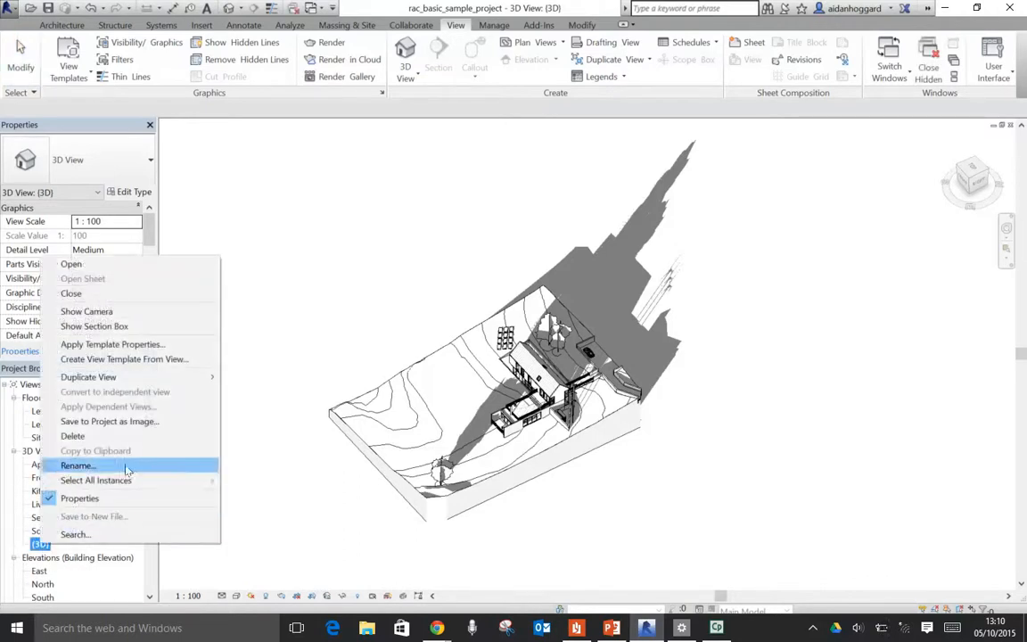
{"action": "mouse_move", "coordinate": [149, 382]}
{"action": "key", "text": "ctrl"}
{"action": "key", "text": "ctrl"}
{"action": "key", "text": "ctrl"}
{"action": "key", "text": "ctrl"}
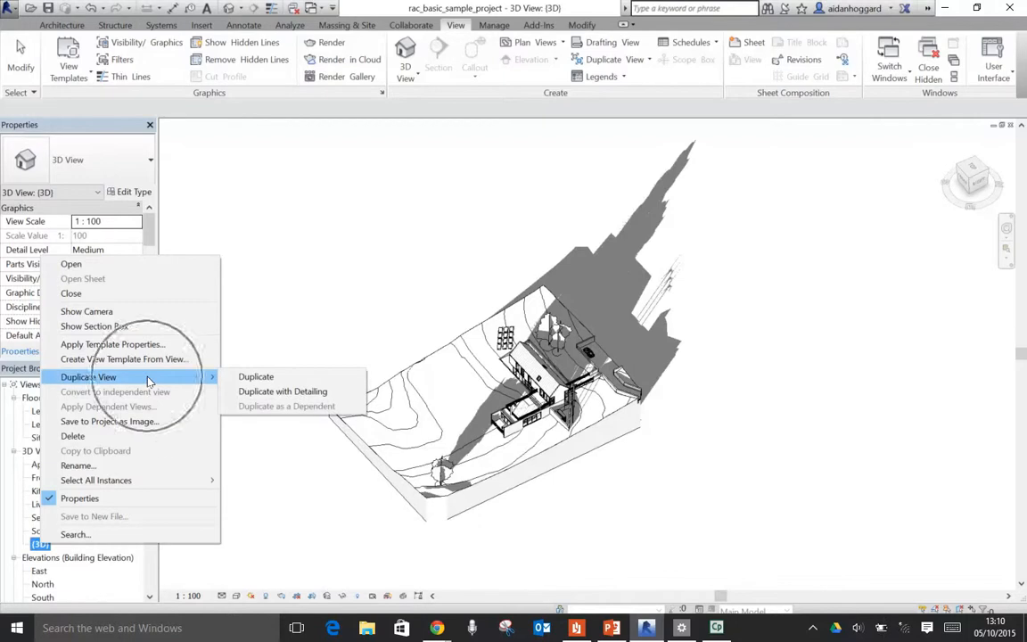
{"action": "left_click", "coordinate": [266, 379]}
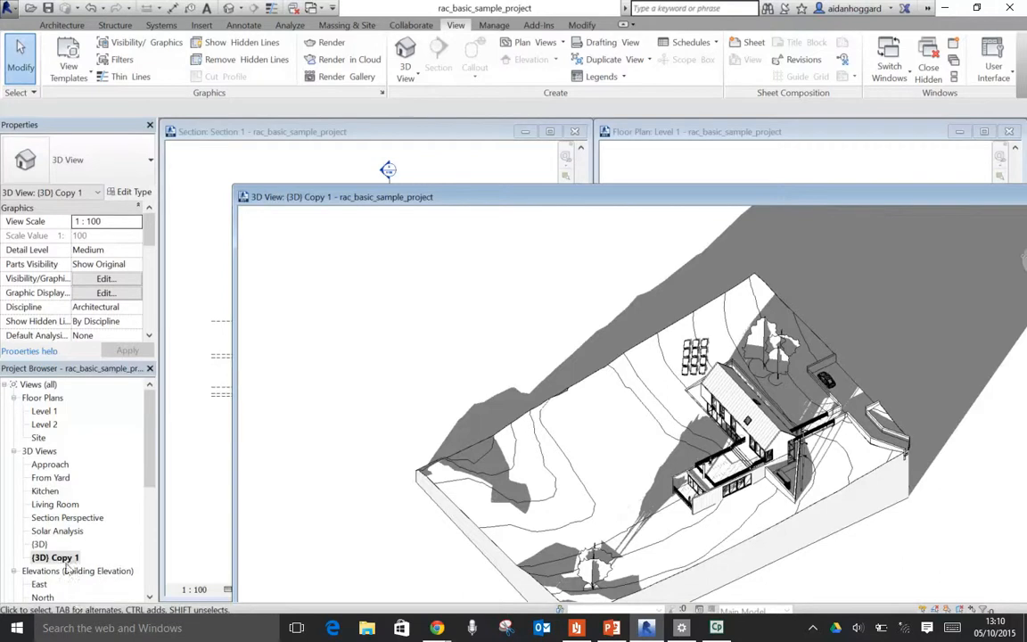
- Rename the duplicated 3D view as Site 3D view
{"action": "left_click", "coordinate": [61, 558]}
{"action": "right_click", "coordinate": [61, 559]}
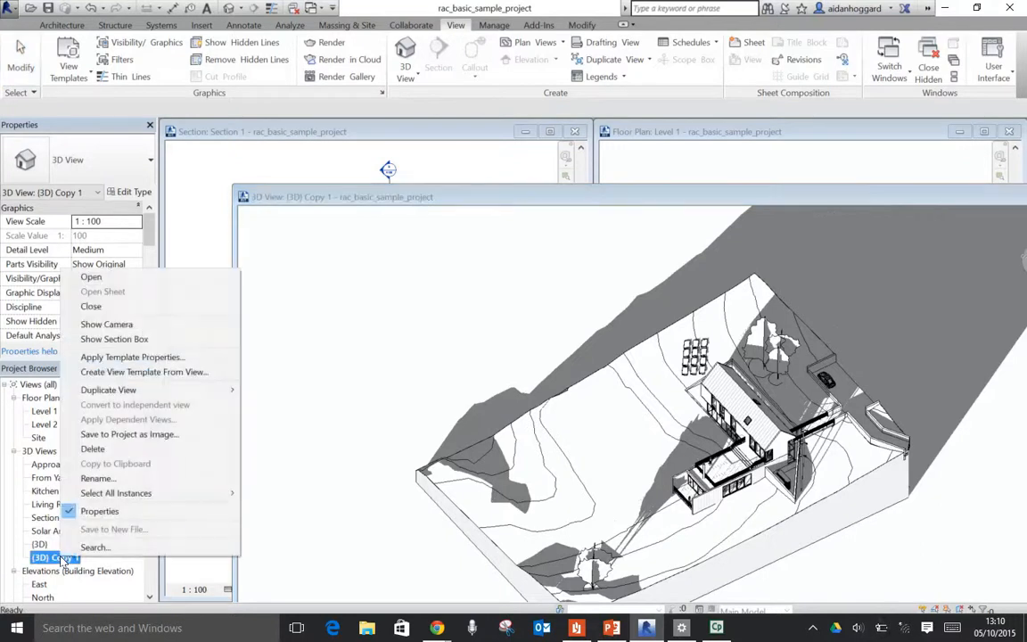
{"action": "left_click", "coordinate": [112, 482]}
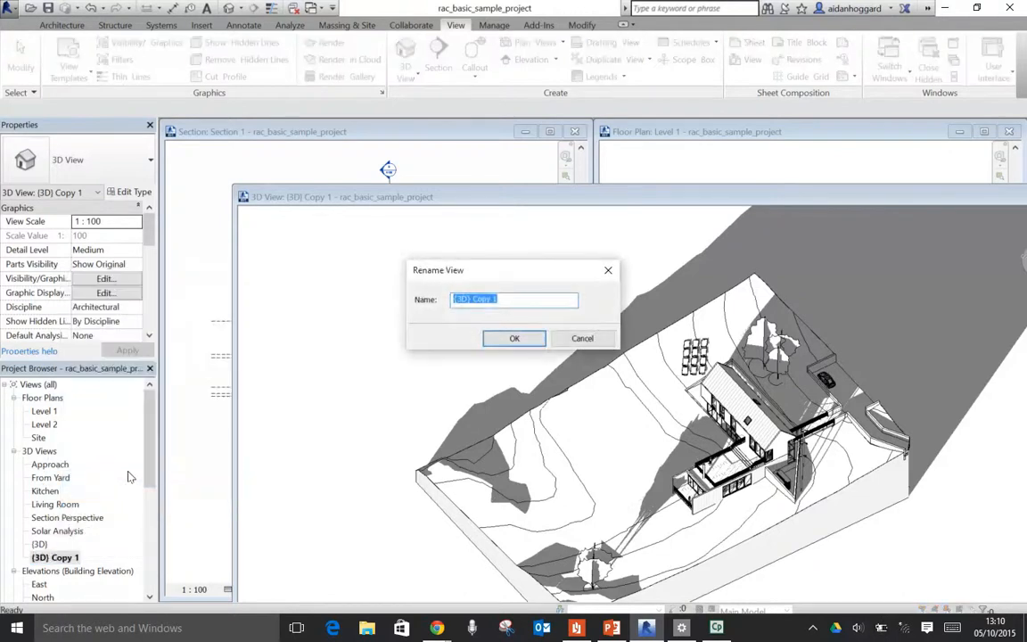
{"action": "type", "text": "Site 3D view"}
{"action": "left_click", "coordinate": [513, 339]}
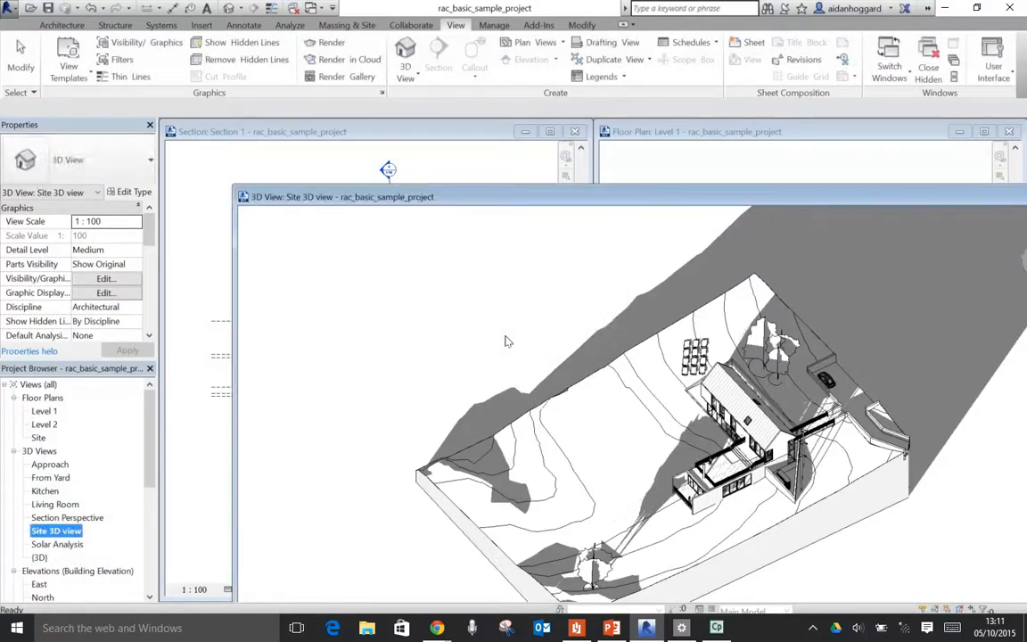
{"action": "key", "text": "w"}
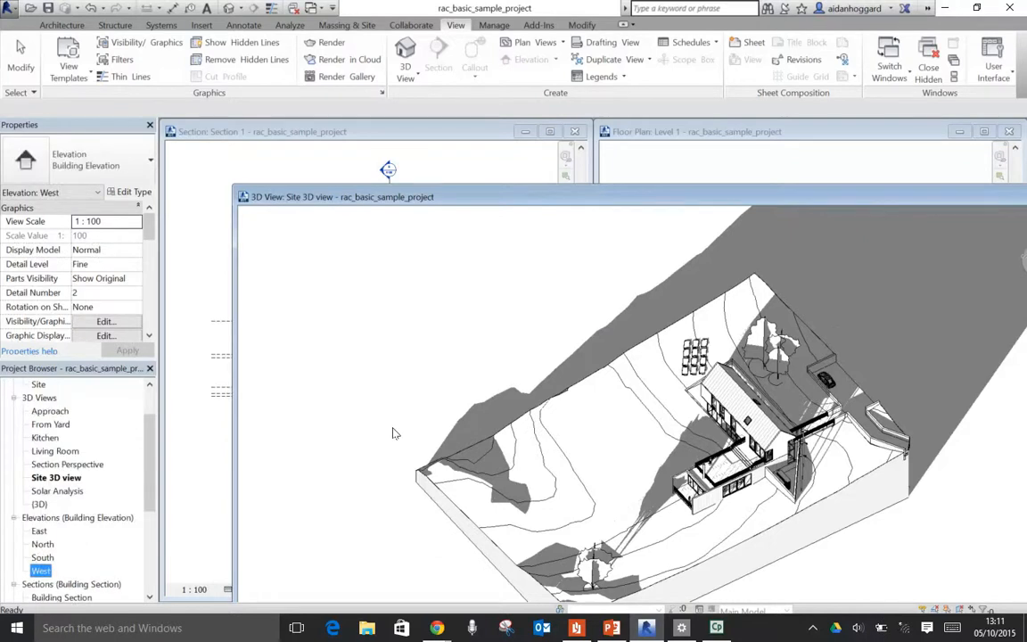
- Tile all open view windows and zoom every view to fit its contents
{"action": "left_click", "coordinate": [381, 386]}
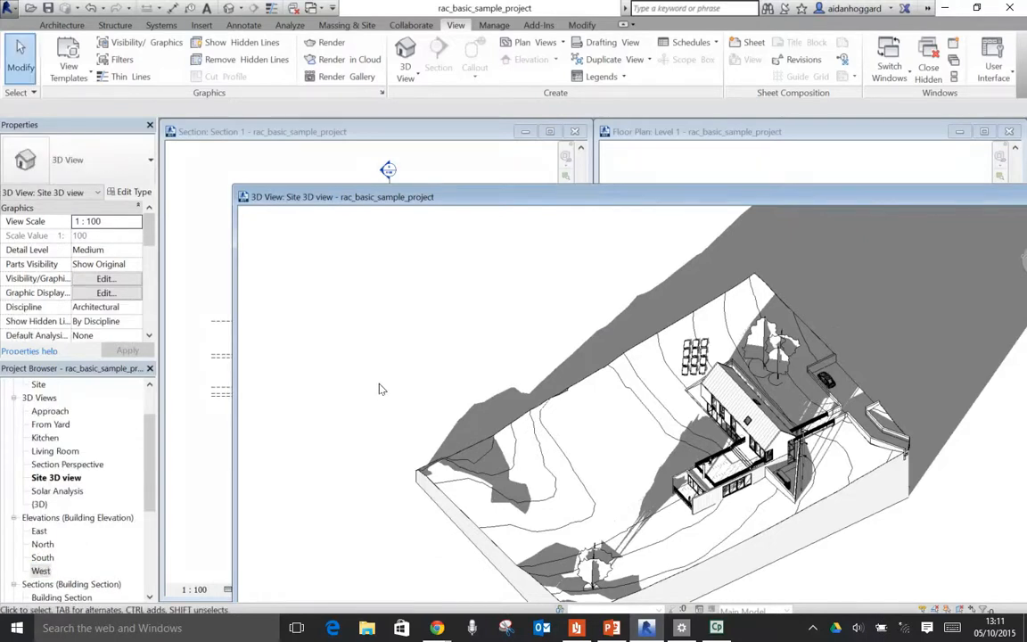
{"action": "key", "text": "w"}
{"action": "key", "text": "t"}
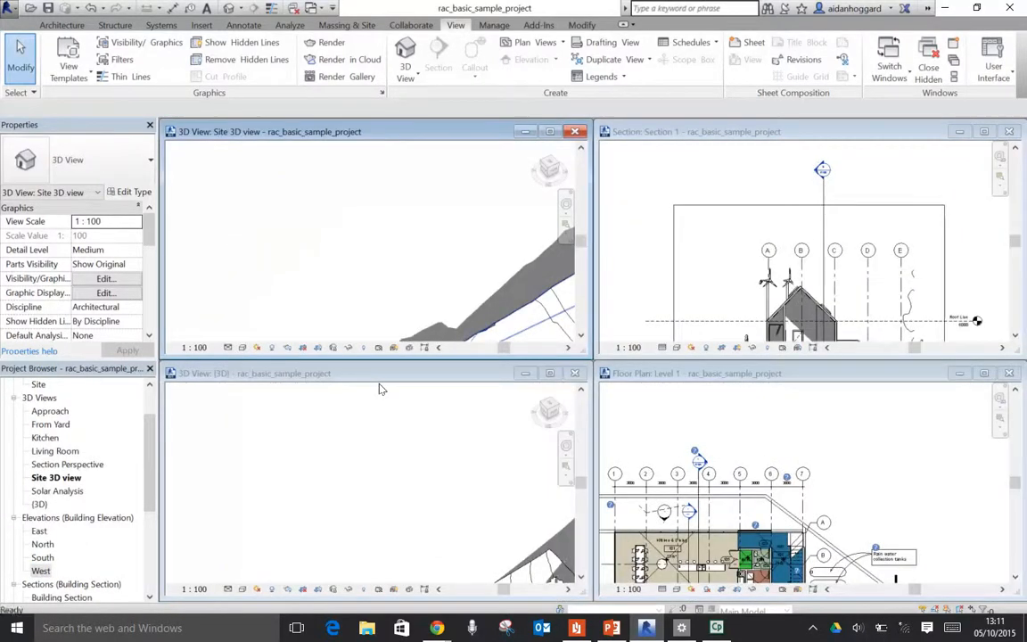
{"action": "key", "text": "z"}
{"action": "key", "text": "a"}
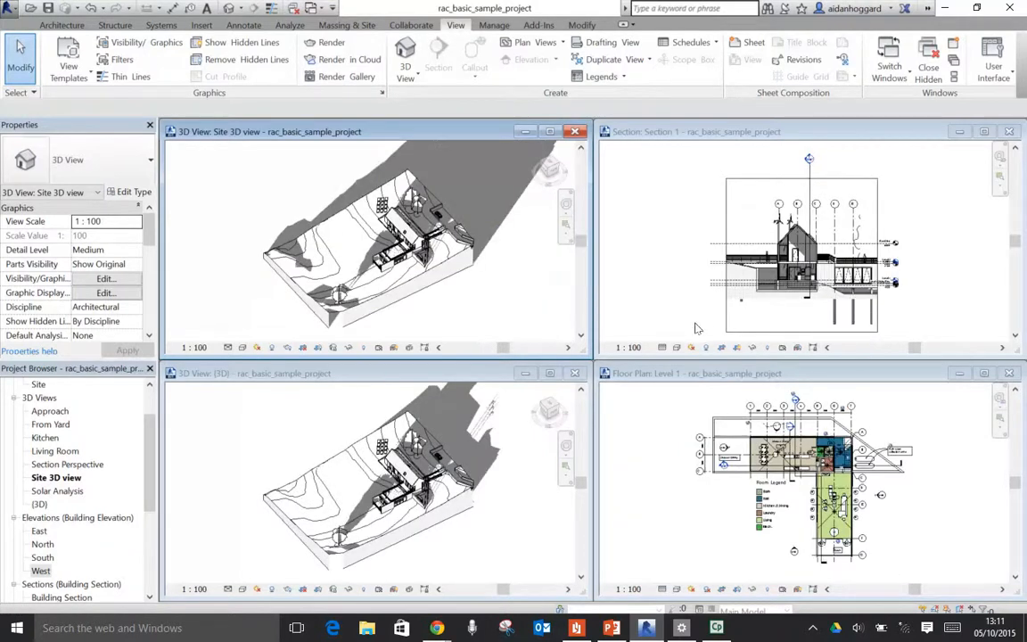
- Close the Level 1 floor plan and Section 1 windows, leaving Site 3D view as the active view
{"action": "left_click", "coordinate": [1009, 373]}
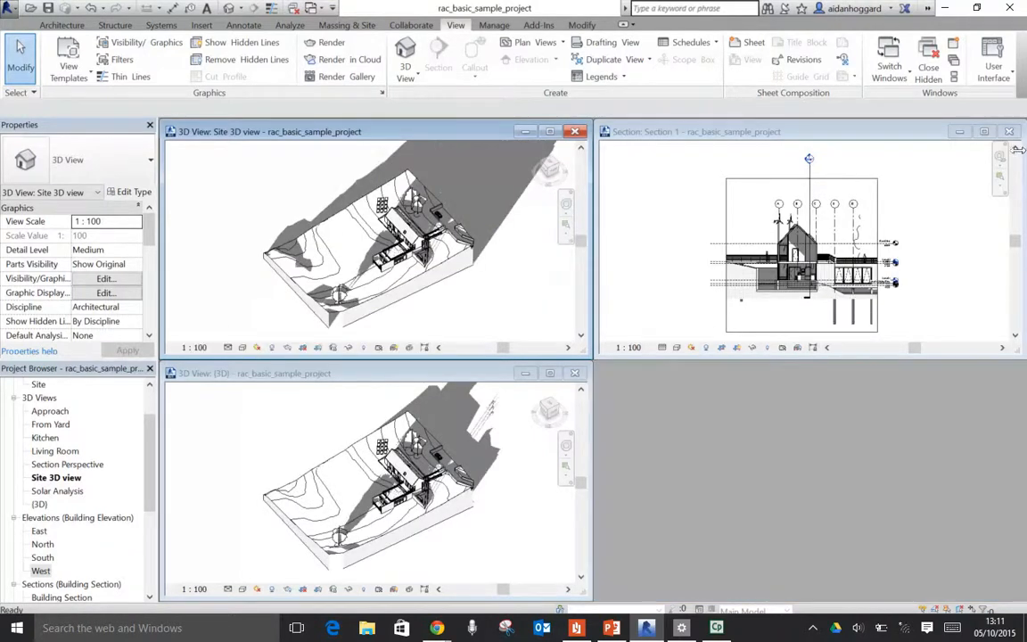
{"action": "left_click", "coordinate": [1010, 132]}
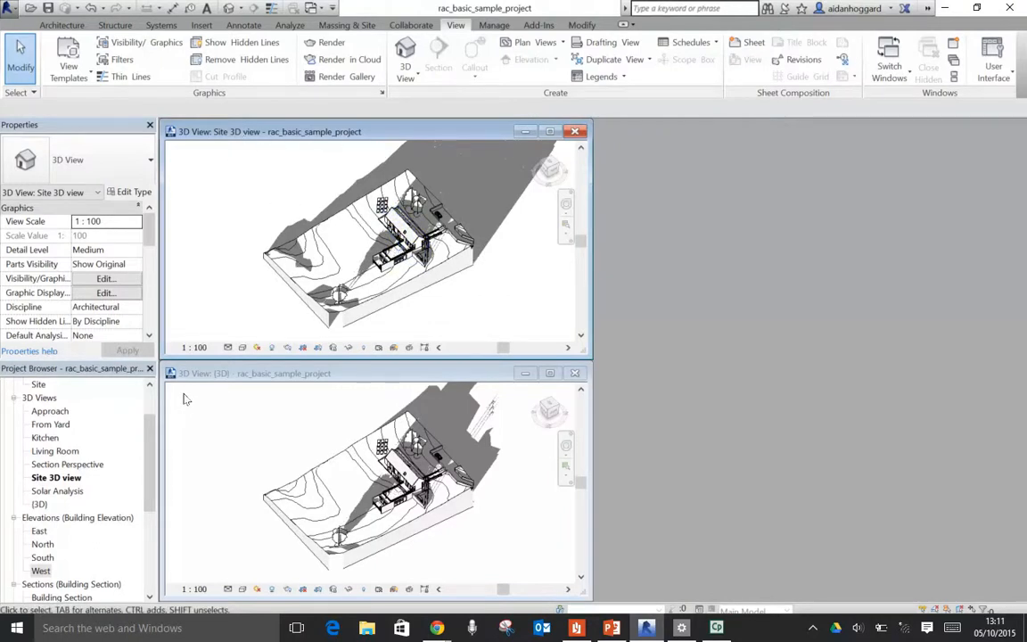
{"action": "left_click", "coordinate": [318, 374]}
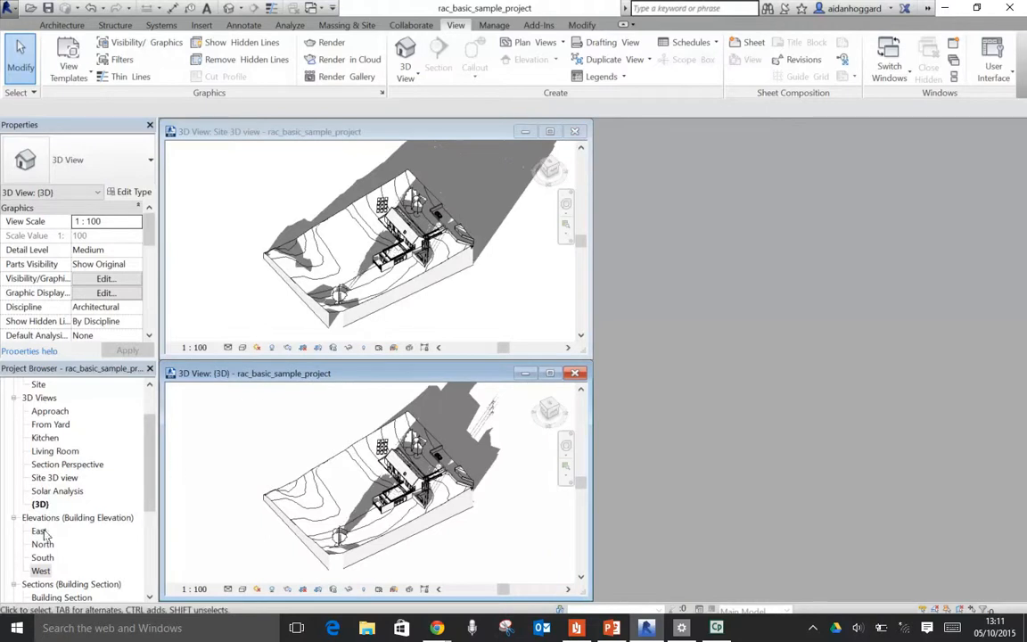
{"action": "left_click", "coordinate": [56, 478]}
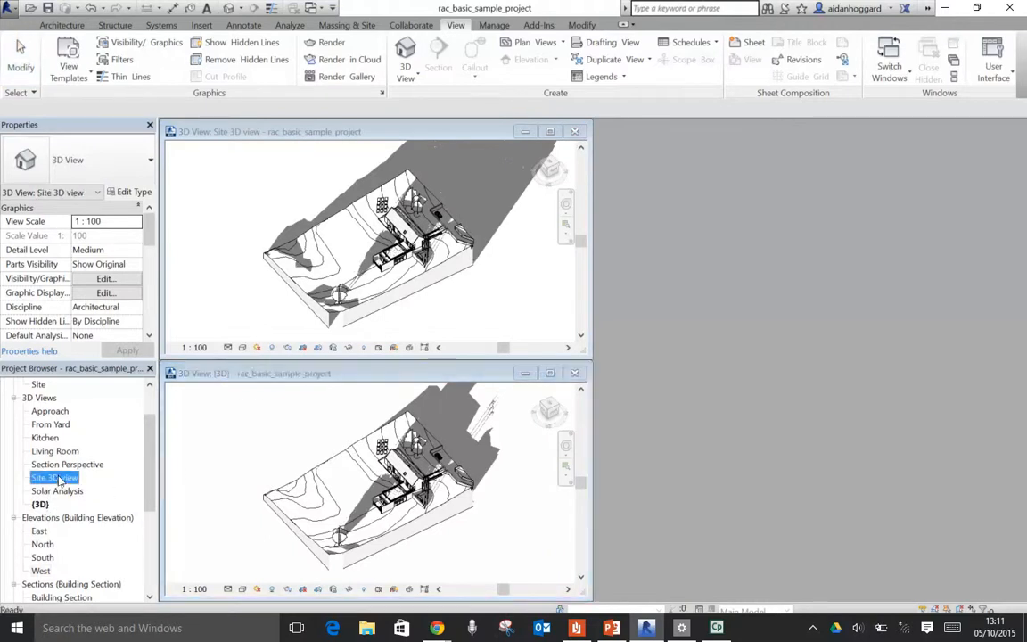
{"action": "double_click", "coordinate": [57, 478]}
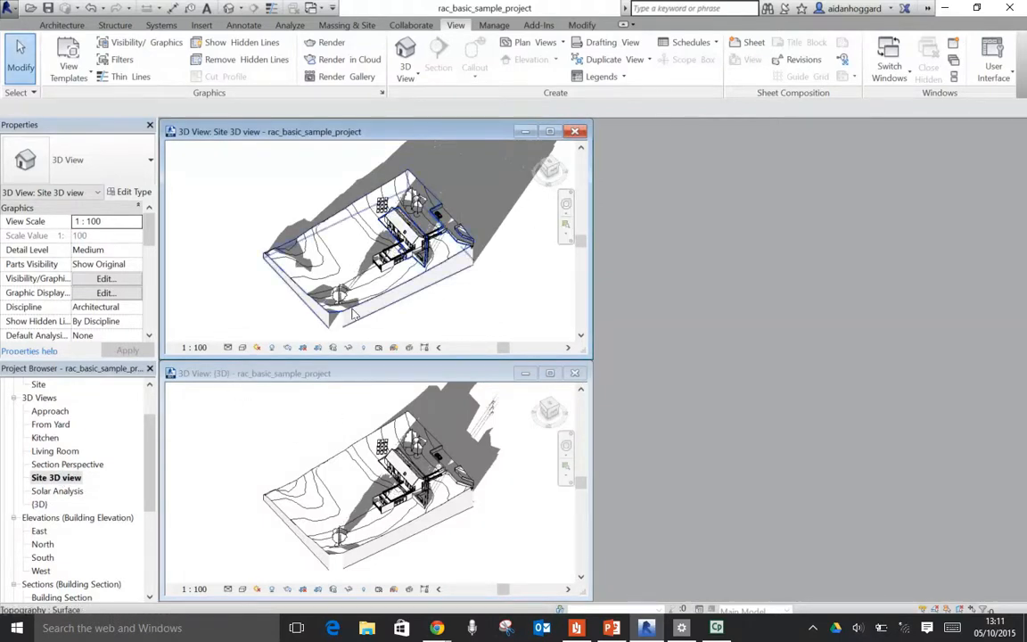
- Close the {3D} view window, then expand Site 3D view over the whole drawing area and fit the model
{"action": "left_click", "coordinate": [65, 479]}
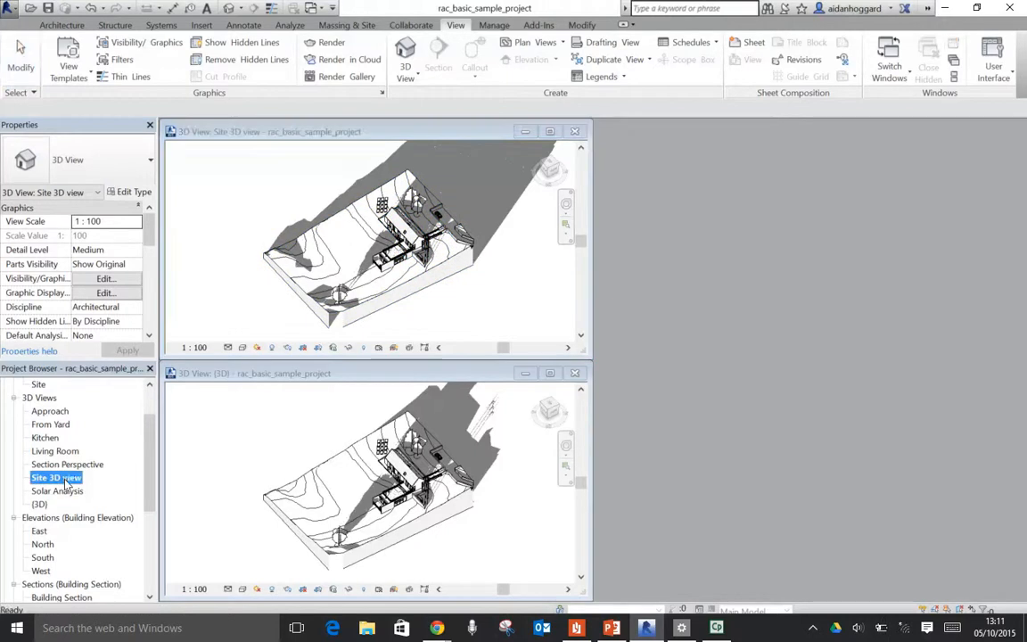
{"action": "left_click", "coordinate": [68, 466]}
{"action": "left_click", "coordinate": [67, 479]}
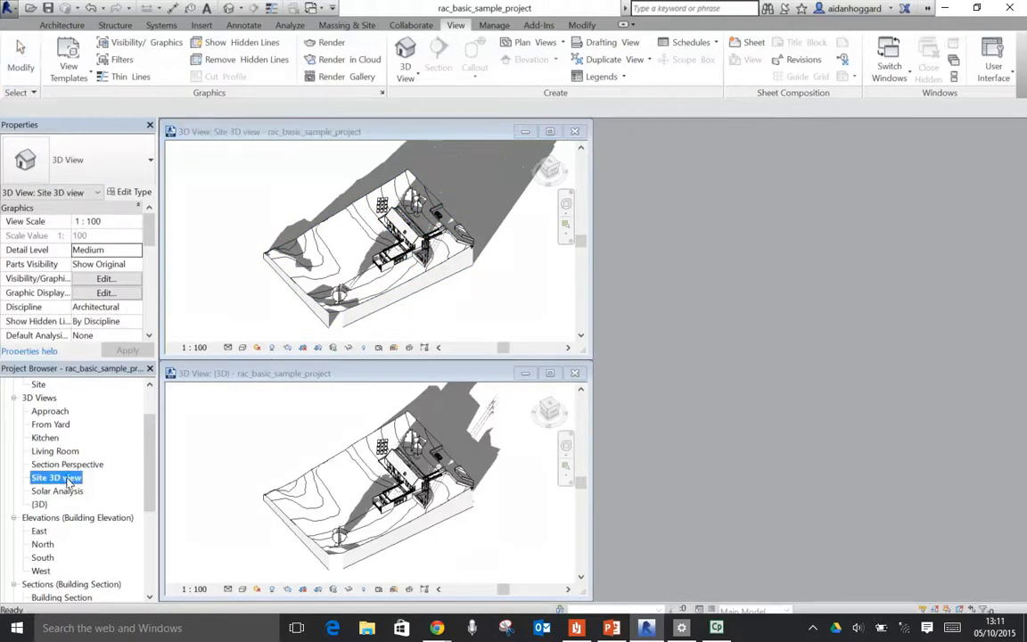
{"action": "double_click", "coordinate": [63, 479]}
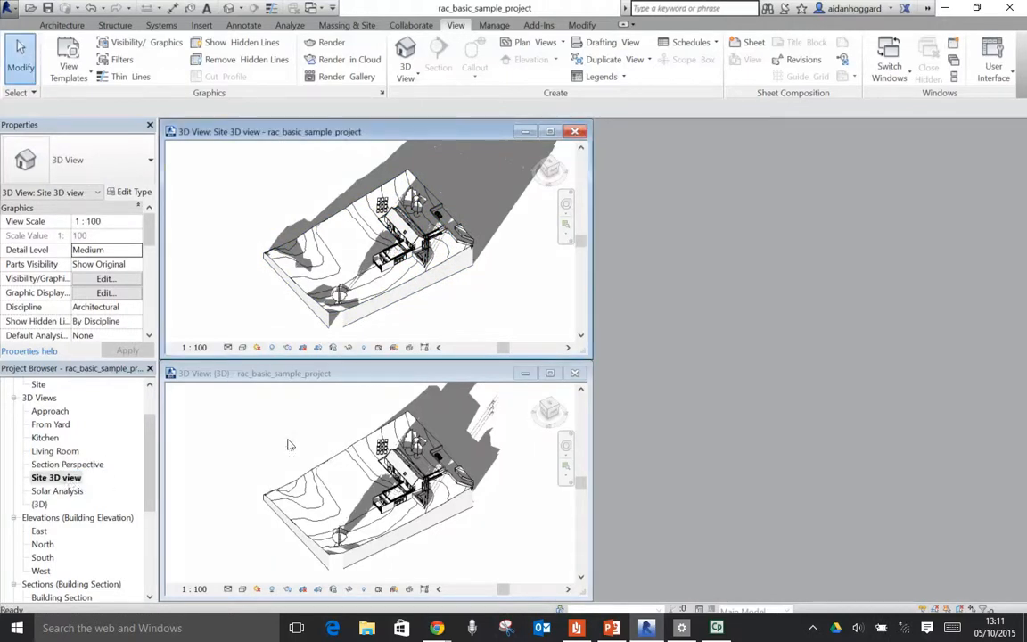
{"action": "left_click", "coordinate": [575, 373]}
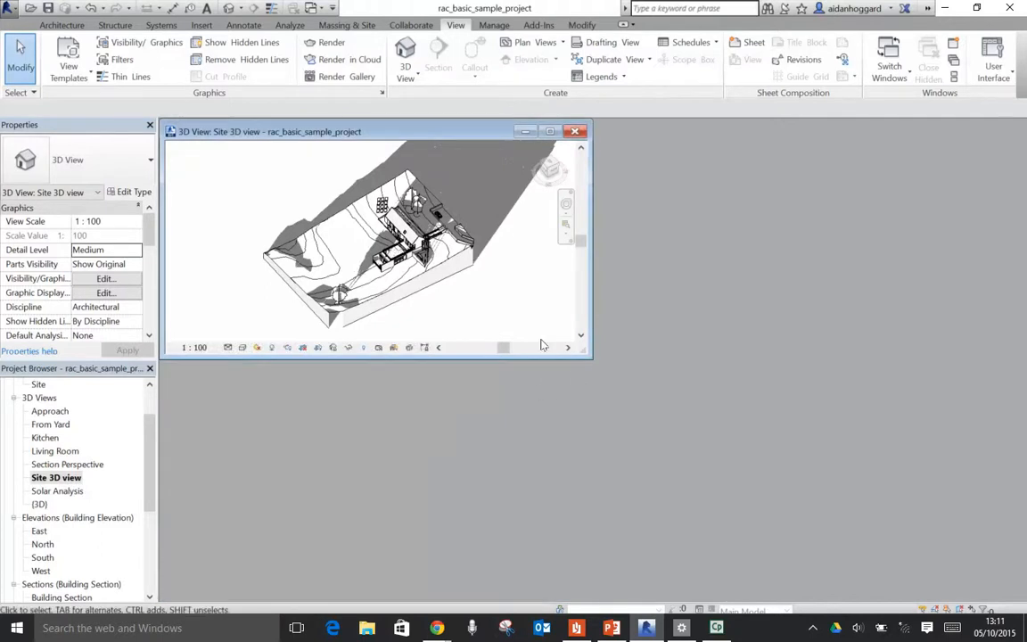
{"action": "key", "text": "w"}
{"action": "key", "text": "t"}
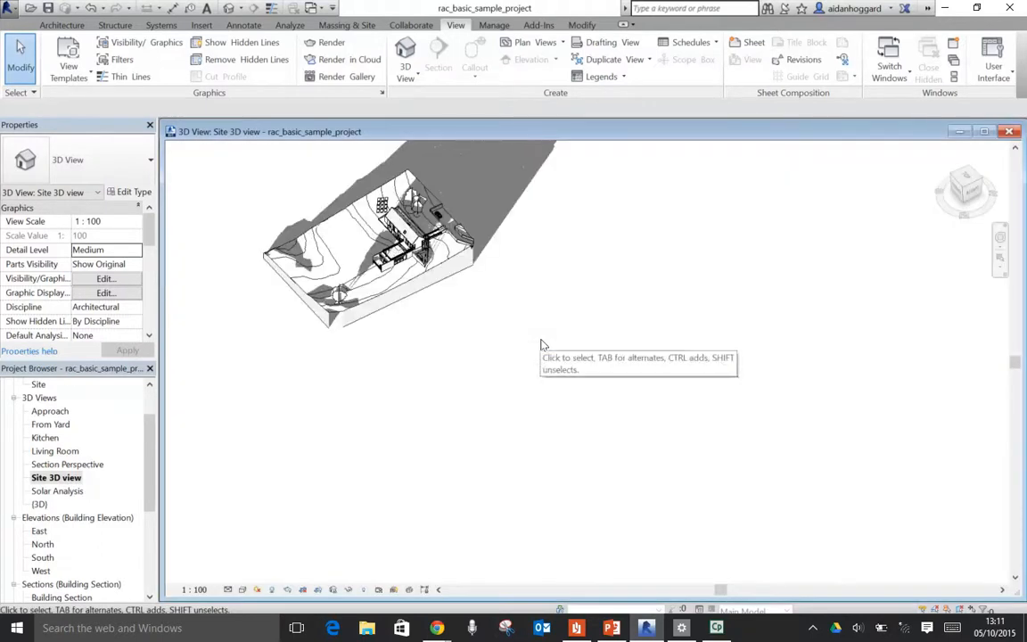
{"action": "key", "text": "z"}
{"action": "key", "text": "a"}
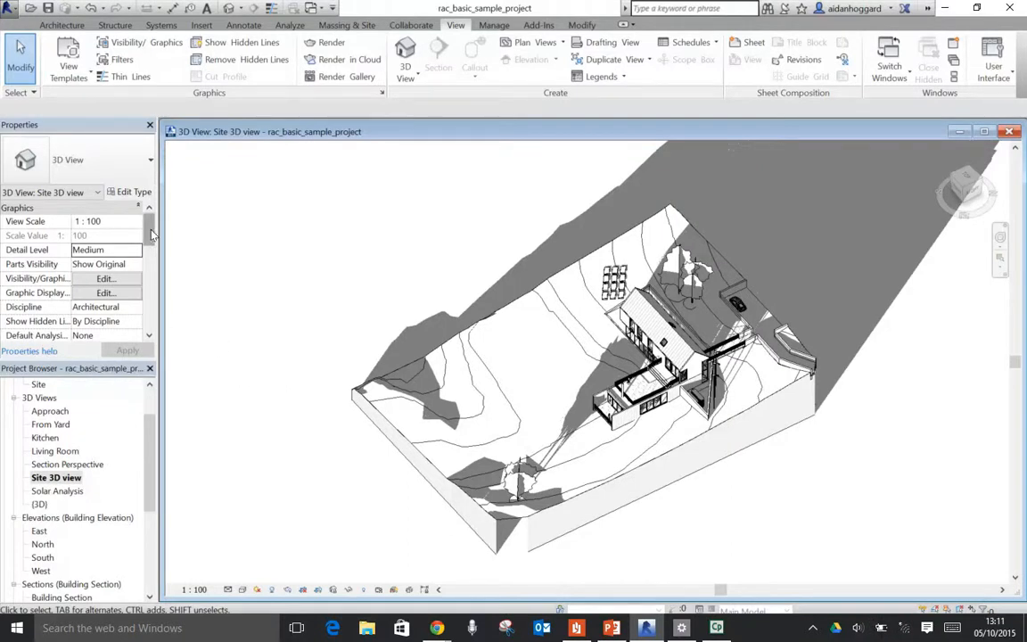
- Switch the section box of Site 3D view off and back on
{"action": "left_click_drag", "start_coordinate": [152, 233], "coordinate": [150, 272]}
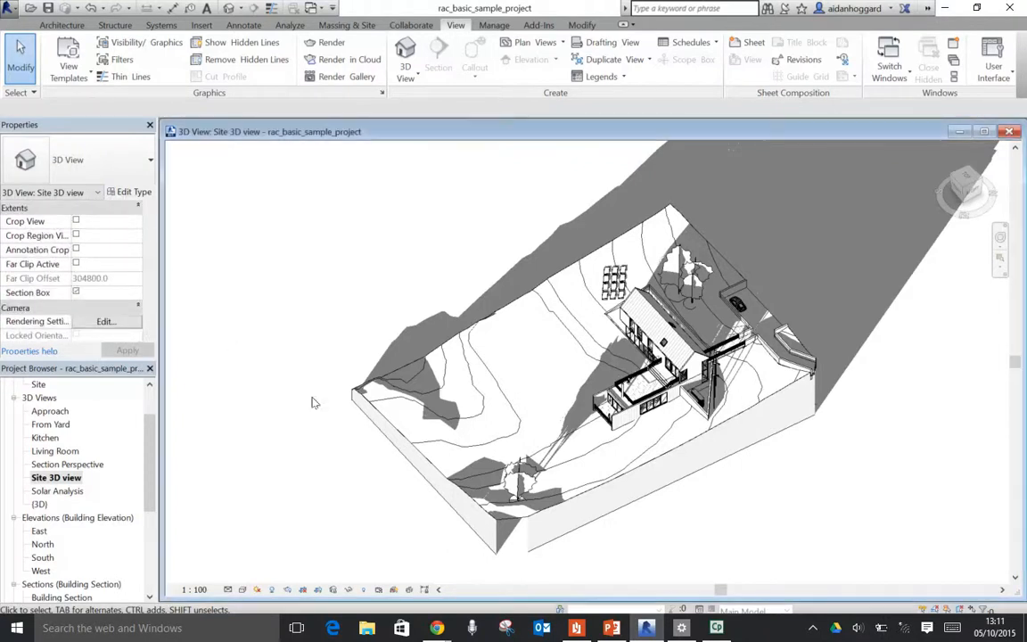
{"action": "scroll", "coordinate": [227, 386], "scroll_direction": "down", "scroll_amount": 2}
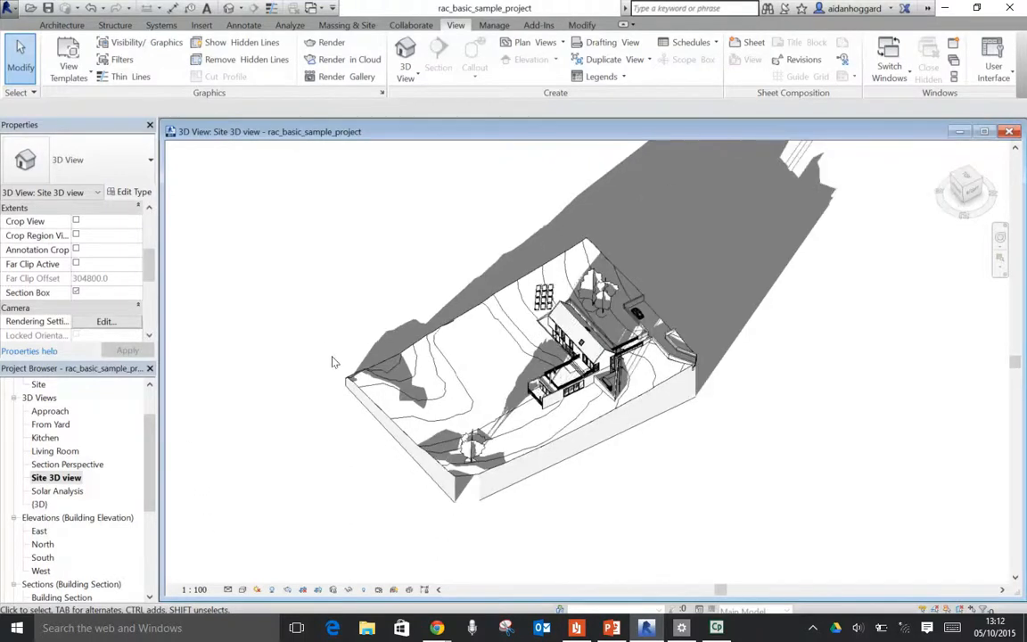
{"action": "scroll", "coordinate": [297, 313], "scroll_direction": "down", "scroll_amount": 2}
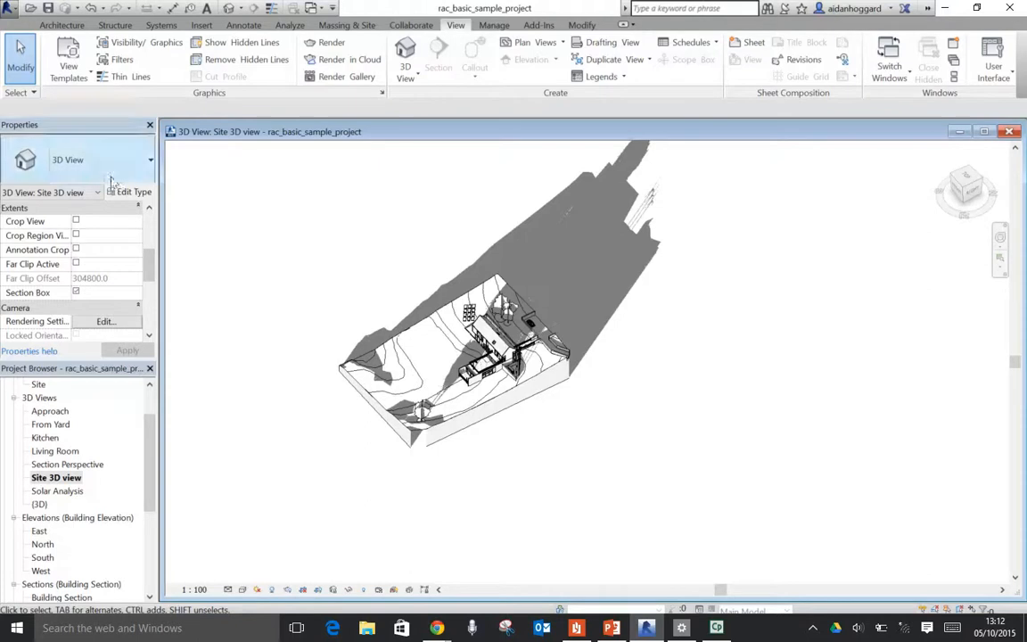
{"action": "left_click", "coordinate": [76, 292]}
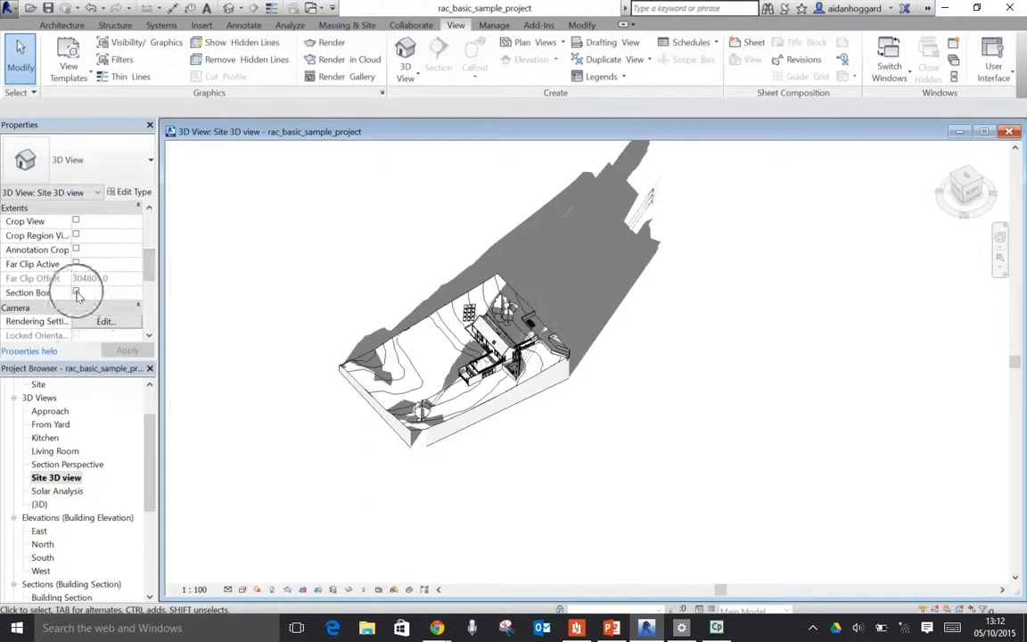
{"action": "key", "text": "ctrl"}
{"action": "key", "text": "ctrl"}
{"action": "key", "text": "ctrl"}
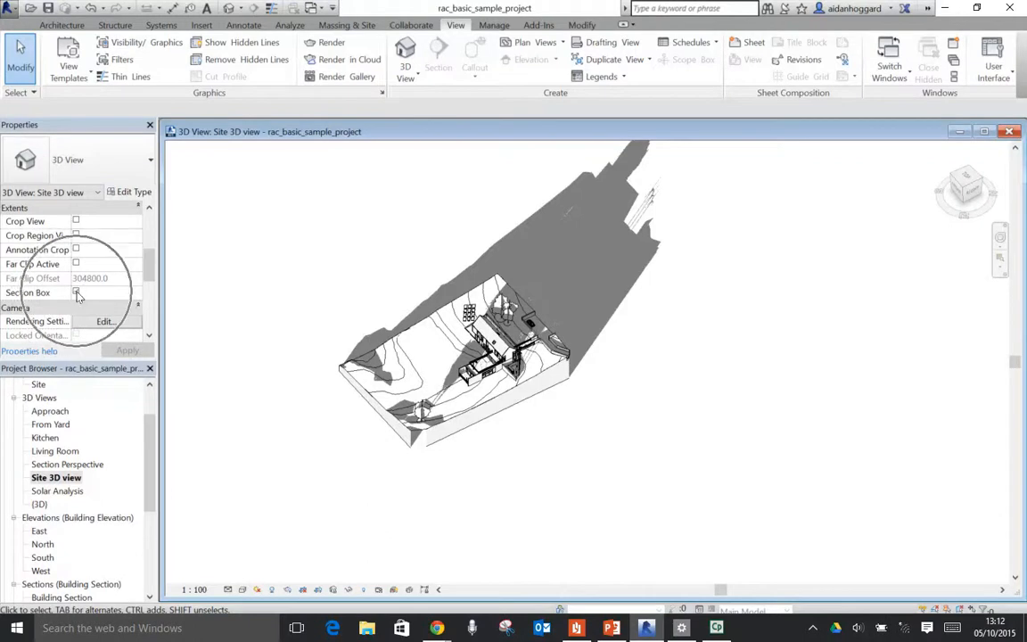
{"action": "left_click", "coordinate": [76, 292]}
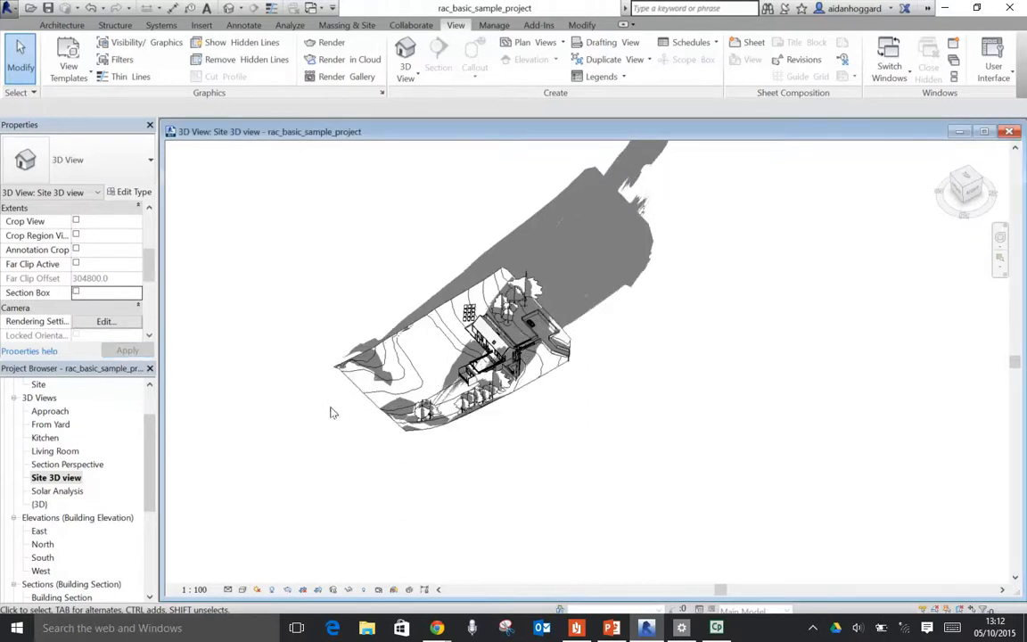
{"action": "left_click", "coordinate": [76, 294]}
- Turn off shadows in Site 3D view and orient it to look at the site from the top
{"action": "left_click", "coordinate": [272, 590]}
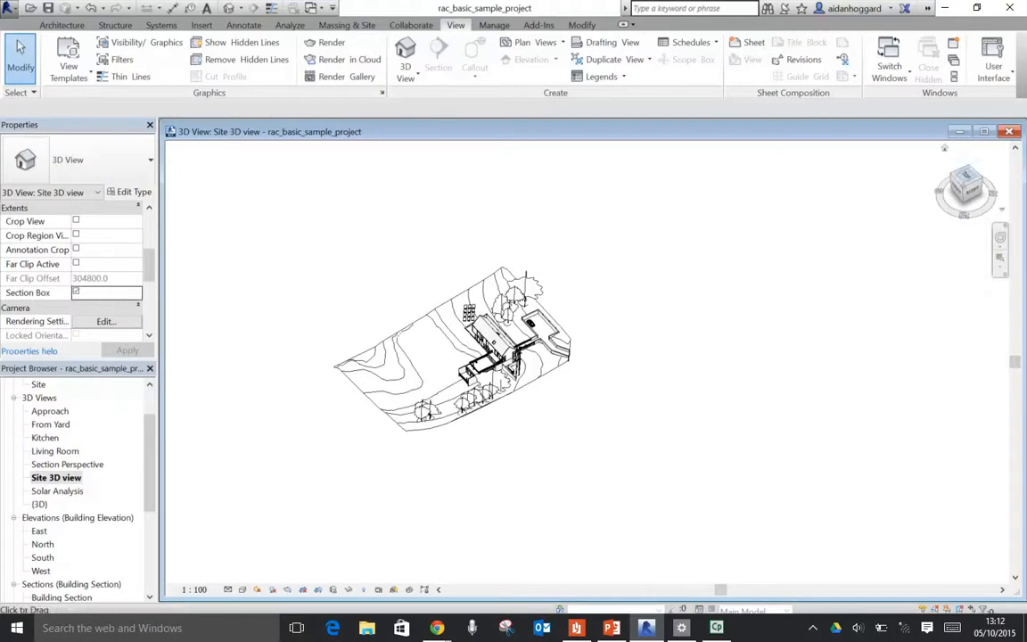
{"action": "left_click", "coordinate": [966, 181]}
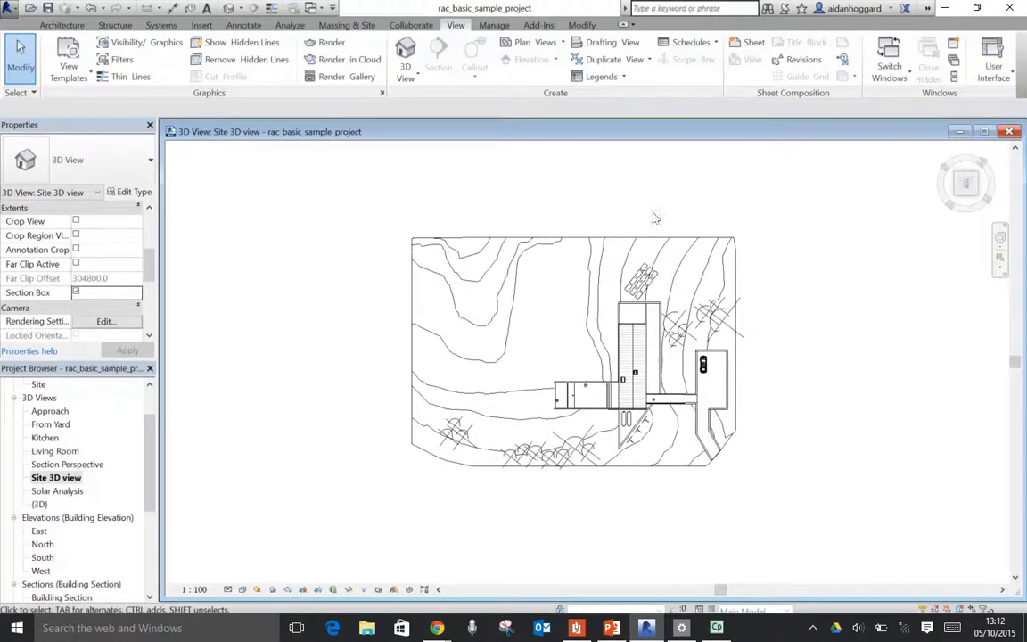
{"action": "left_click", "coordinate": [646, 237]}
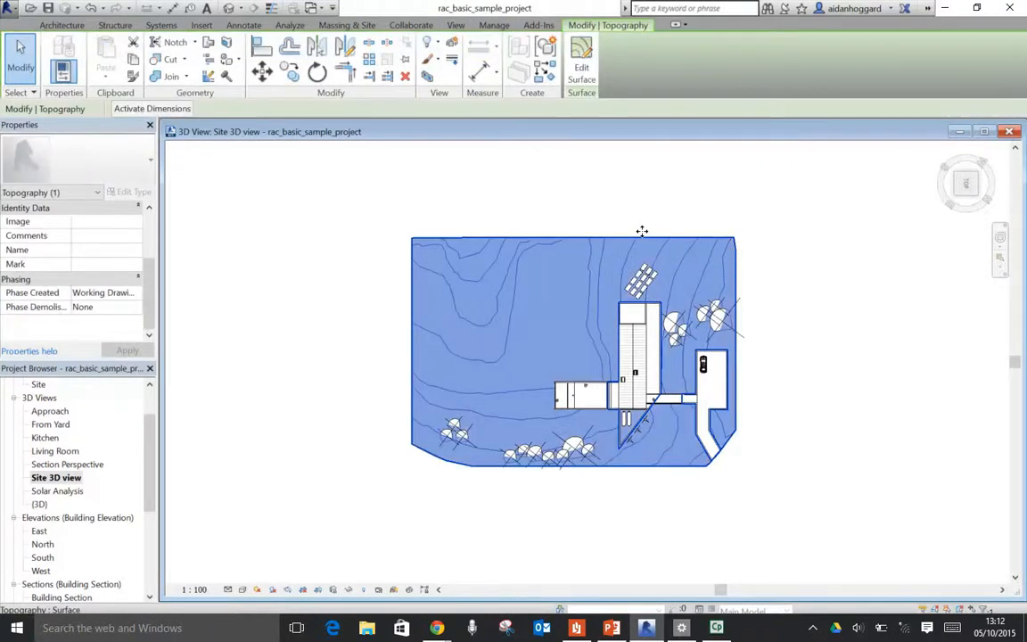
{"action": "scroll", "coordinate": [644, 233], "scroll_direction": "up", "scroll_amount": 2}
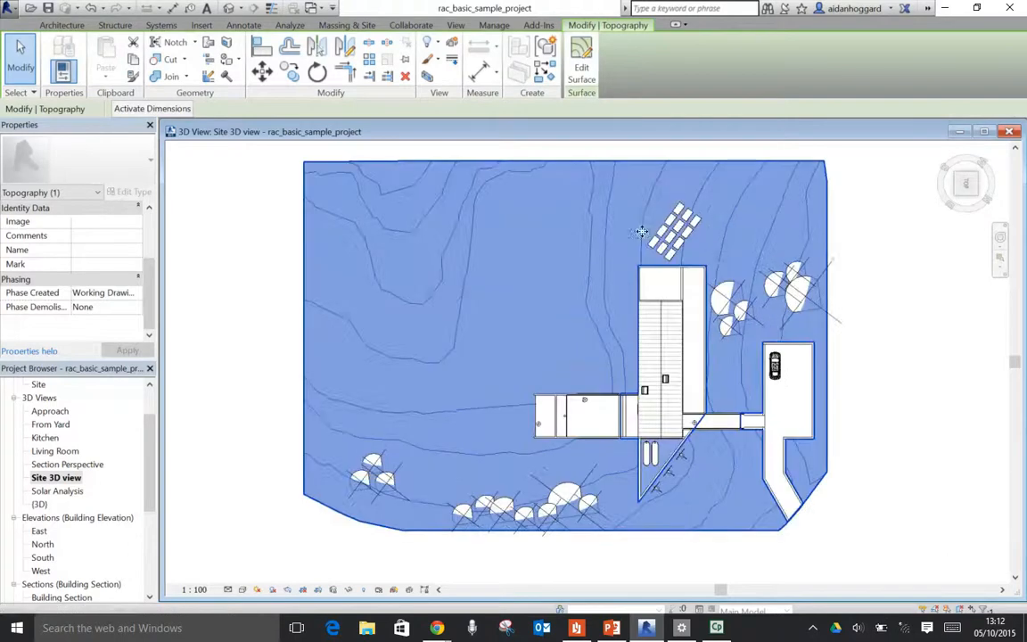
{"action": "left_click", "coordinate": [878, 272]}
{"action": "scroll", "coordinate": [878, 273], "scroll_direction": "down", "scroll_amount": 3}
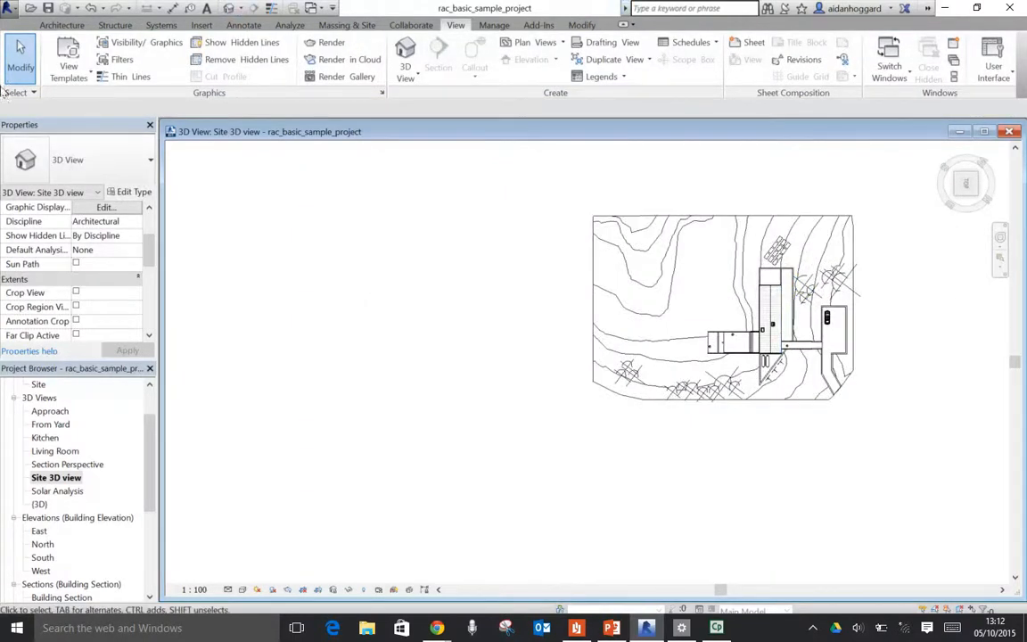
- Enable Crop View for Site 3D view and show its crop region around the site
{"action": "double_click", "coordinate": [62, 479]}
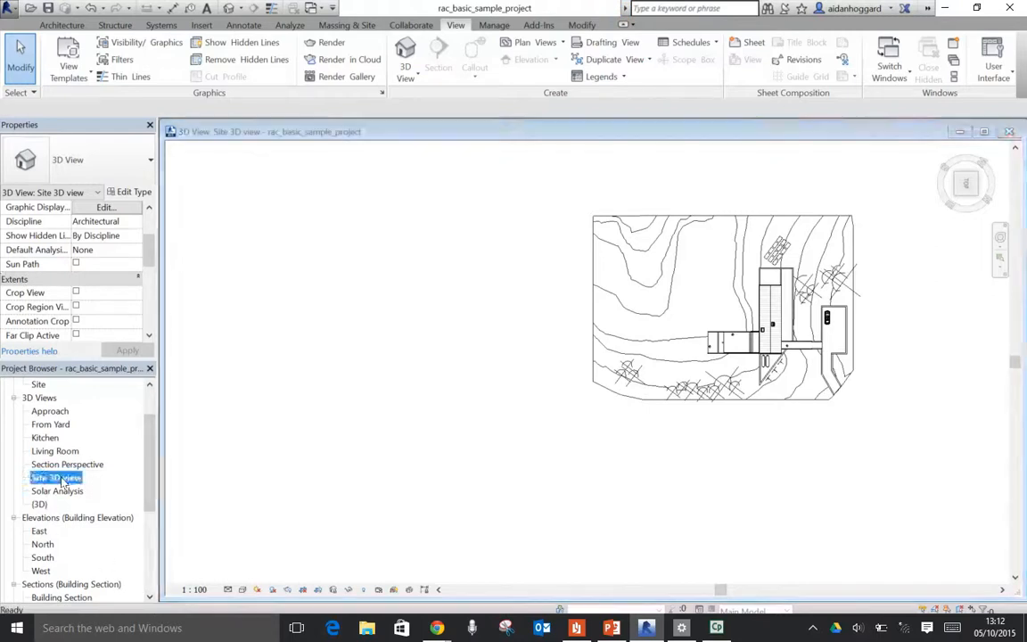
{"action": "mouse_move", "coordinate": [148, 257]}
{"action": "left_mouse_down"}
{"action": "mouse_move", "coordinate": [140, 314]}
{"action": "mouse_move", "coordinate": [138, 268]}
{"action": "left_mouse_up"}
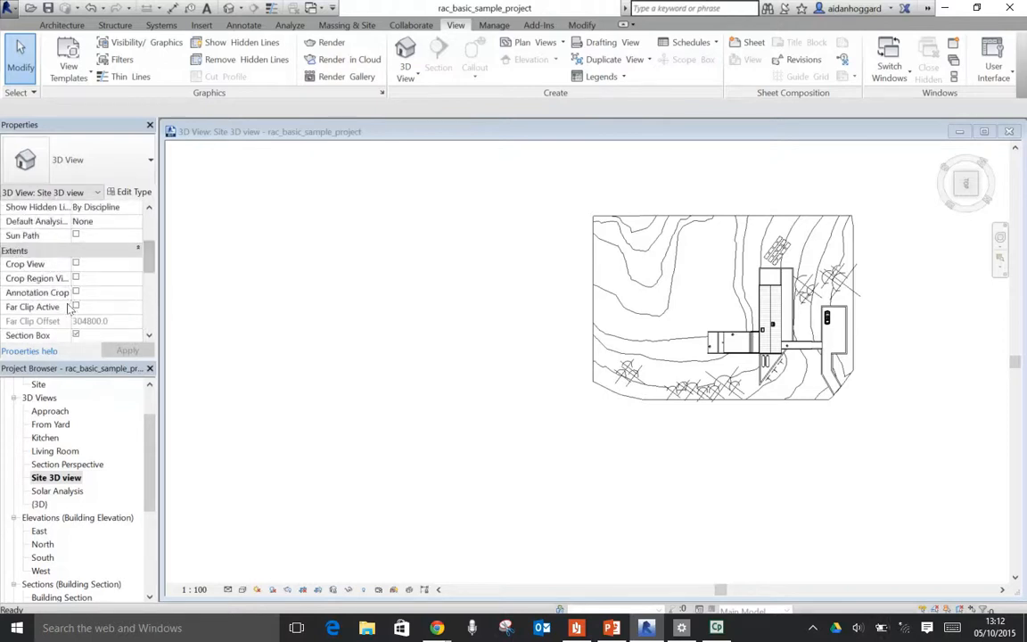
{"action": "left_click", "coordinate": [76, 264]}
{"action": "left_click", "coordinate": [76, 264]}
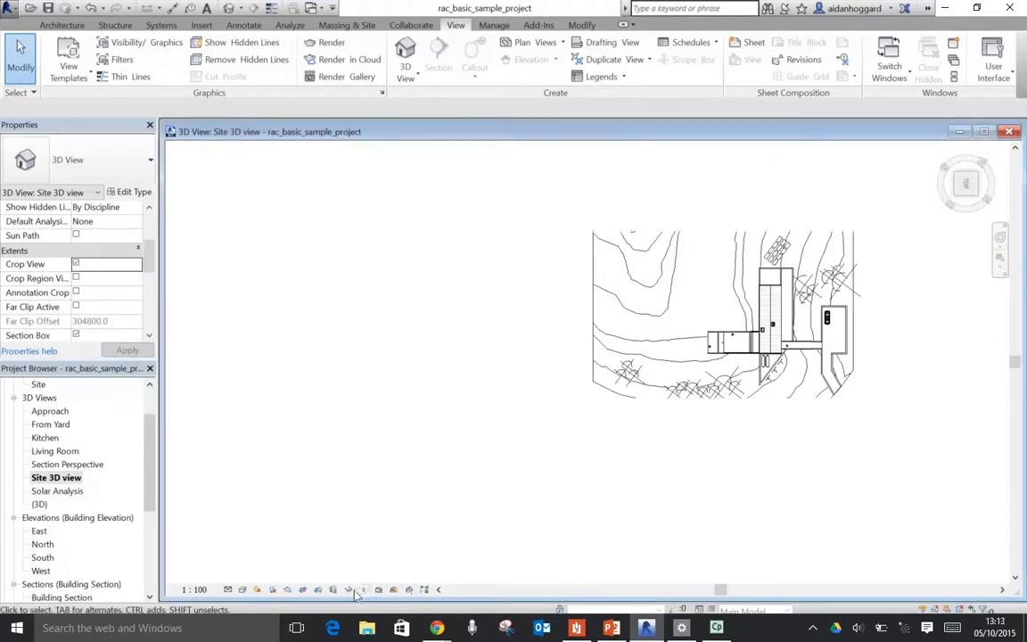
{"action": "left_click", "coordinate": [320, 591]}
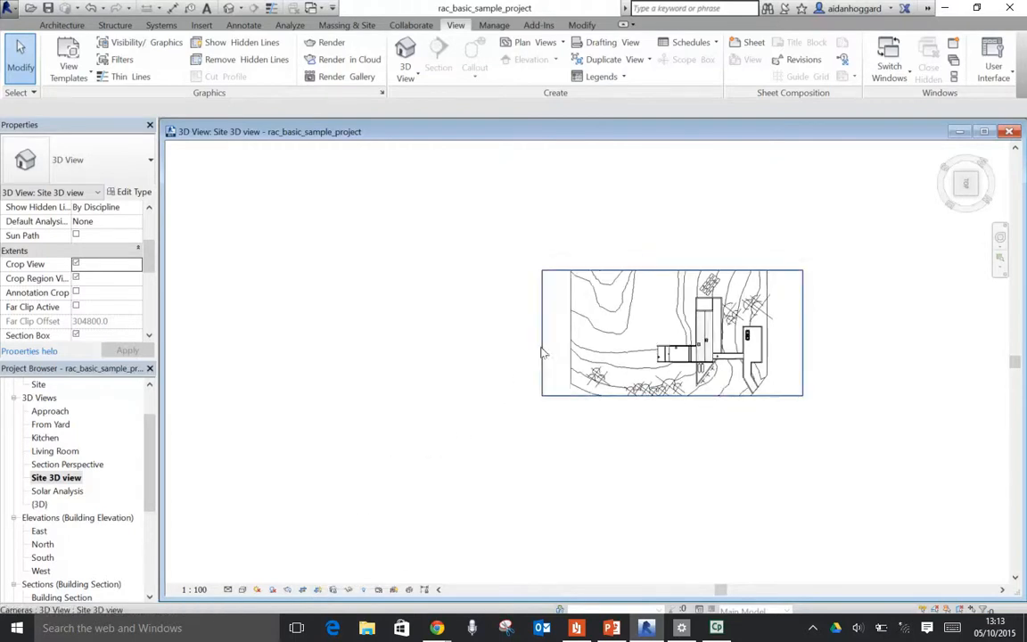
{"action": "left_click", "coordinate": [542, 351]}
{"action": "left_click", "coordinate": [461, 417]}
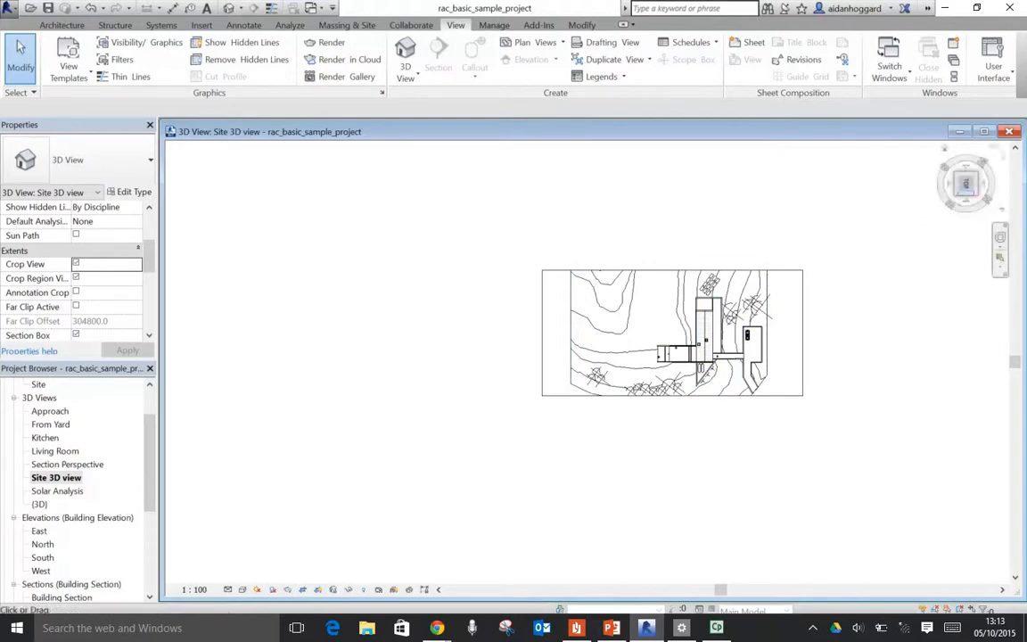
- Orient Site 3D view to a corner axonometric, then hide the crop region boundary and show it again
{"action": "left_click", "coordinate": [959, 191]}
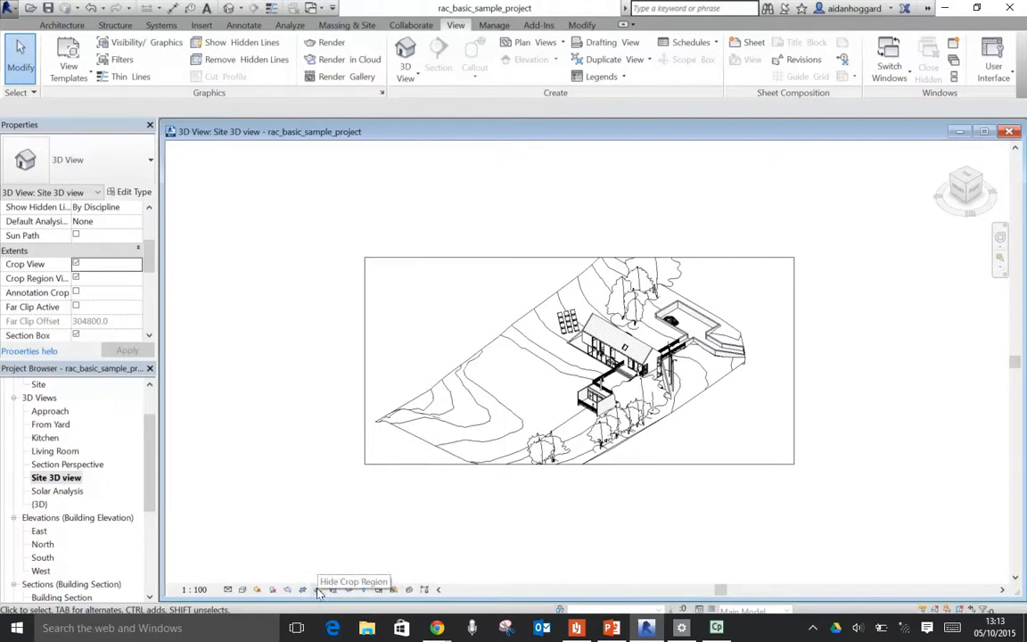
{"action": "key", "text": "ctrl"}
{"action": "key", "text": "ctrl"}
{"action": "left_click", "coordinate": [318, 592]}
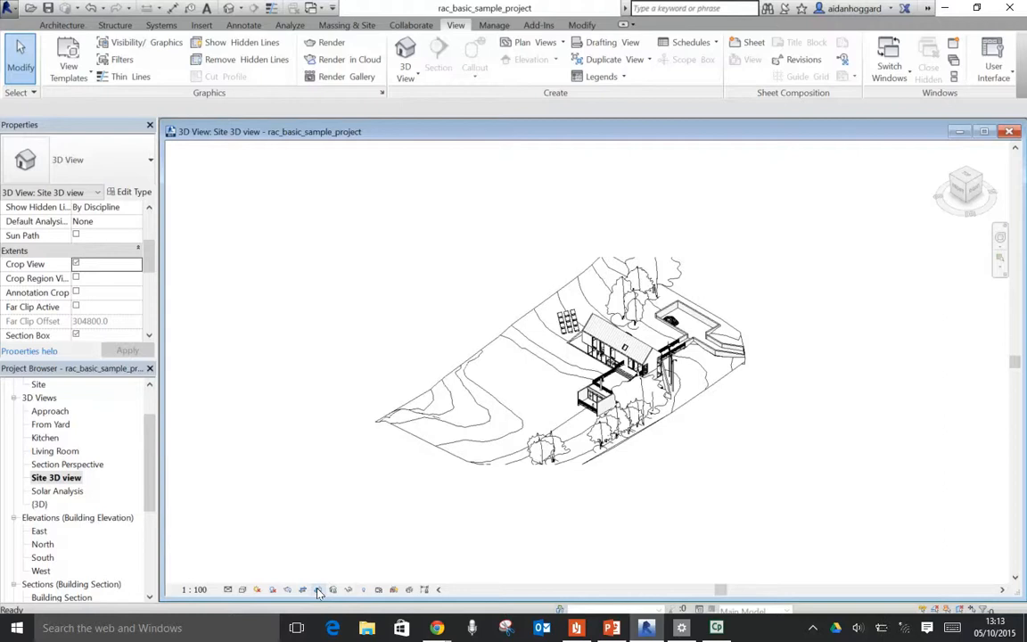
{"action": "left_click", "coordinate": [318, 592]}
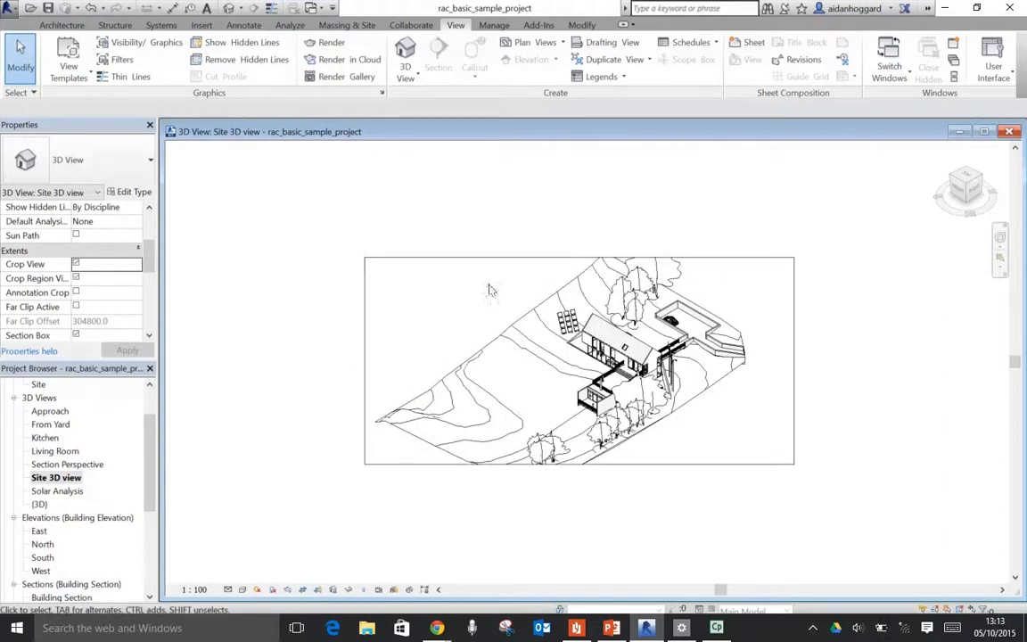
- Pull the crop region's right edge inward so it cuts through the car parking area beside the house
{"action": "left_click", "coordinate": [497, 258]}
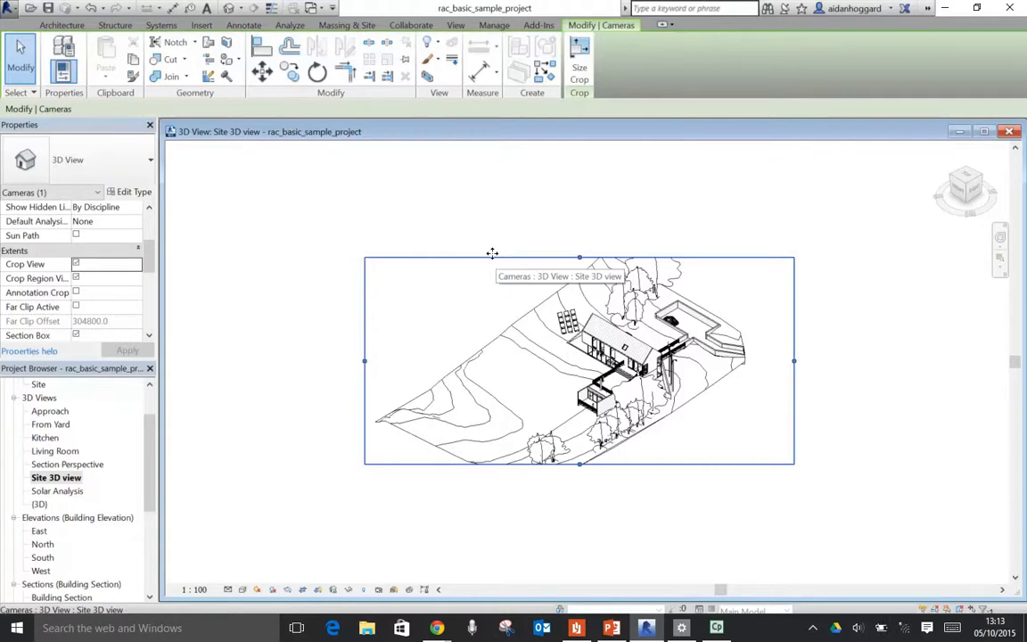
{"action": "left_click_drag", "start_coordinate": [795, 363], "coordinate": [699, 361]}
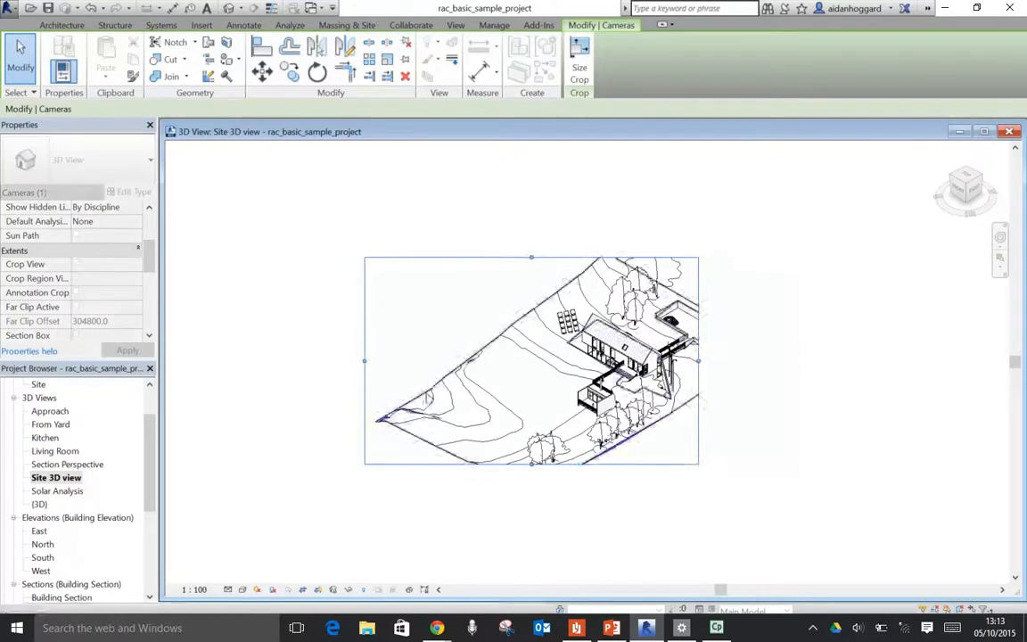
- Pull the left and lower edges of Site 3D view's crop region in around the house and turn on shadows
{"action": "left_click_drag", "start_coordinate": [530, 376], "coordinate": [565, 362]}
{"action": "left_click_drag", "start_coordinate": [632, 465], "coordinate": [634, 427]}
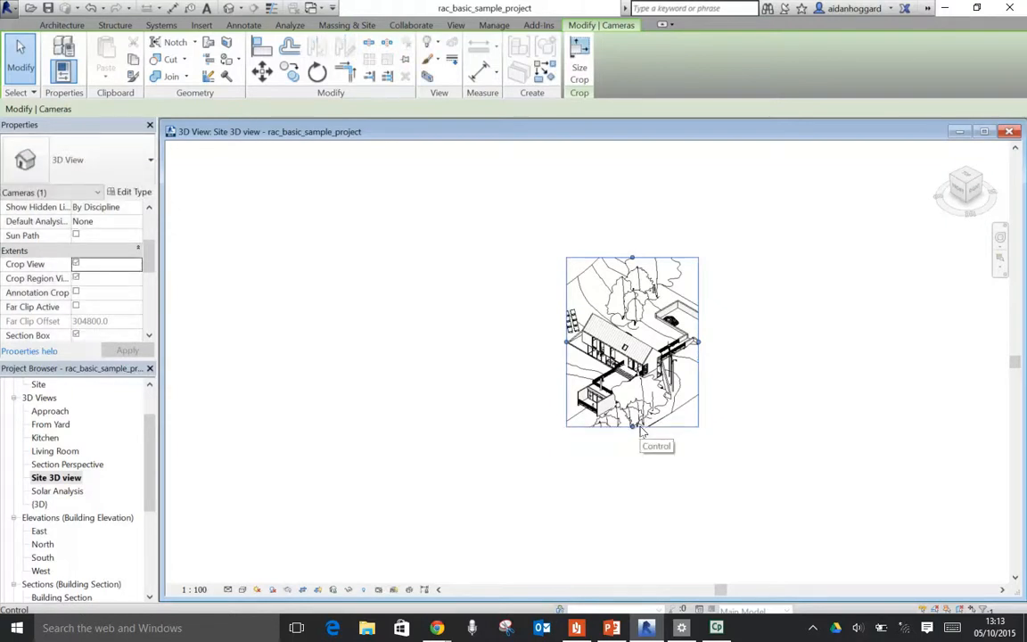
{"action": "middle_click", "coordinate": [641, 431]}
{"action": "middle_click", "coordinate": [641, 432]}
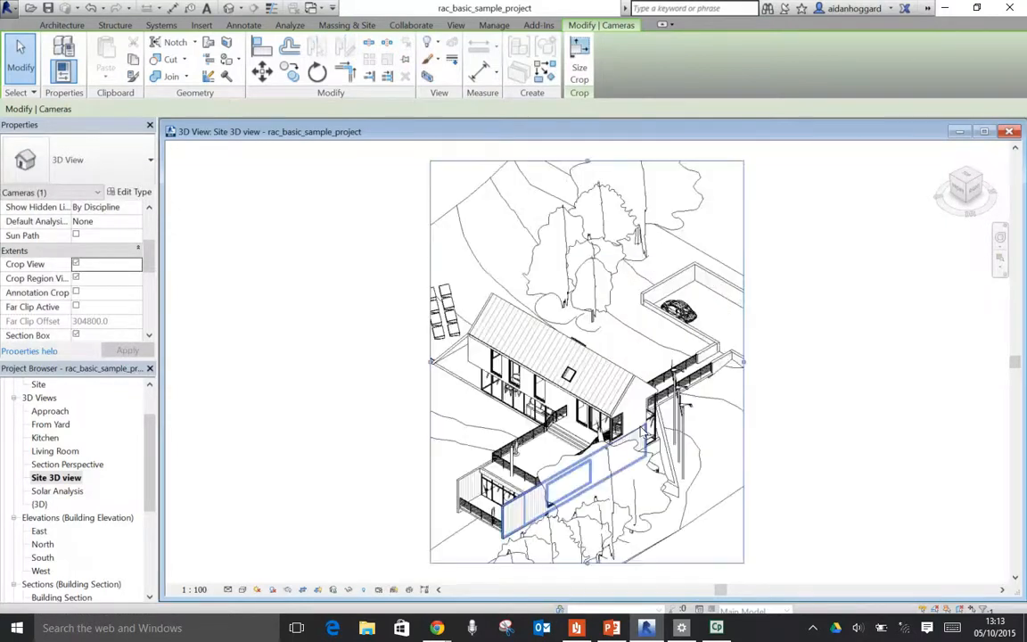
{"action": "left_click", "coordinate": [807, 395]}
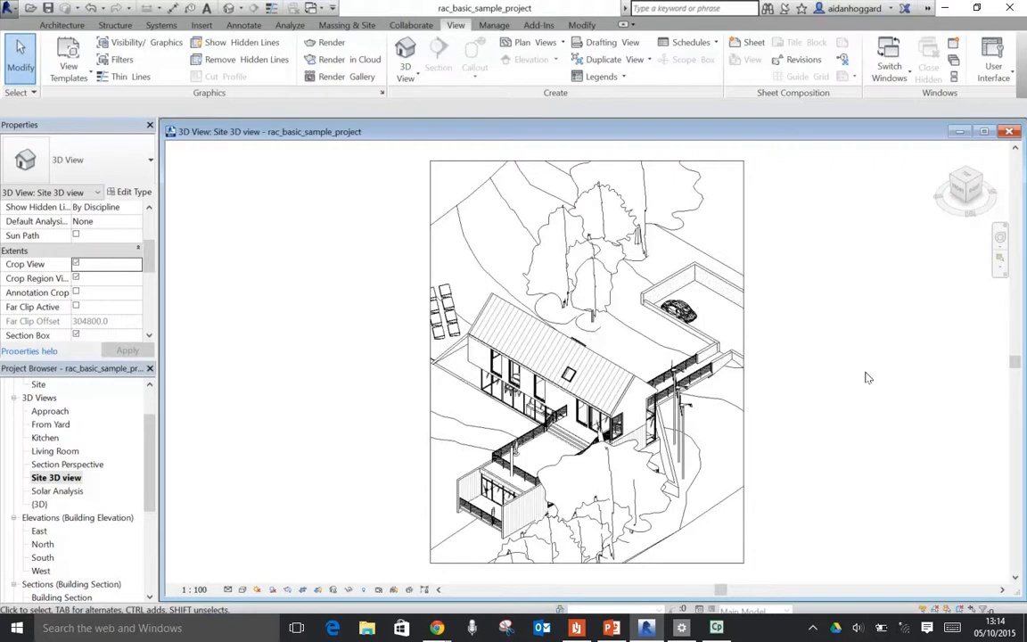
{"action": "left_click", "coordinate": [272, 590]}
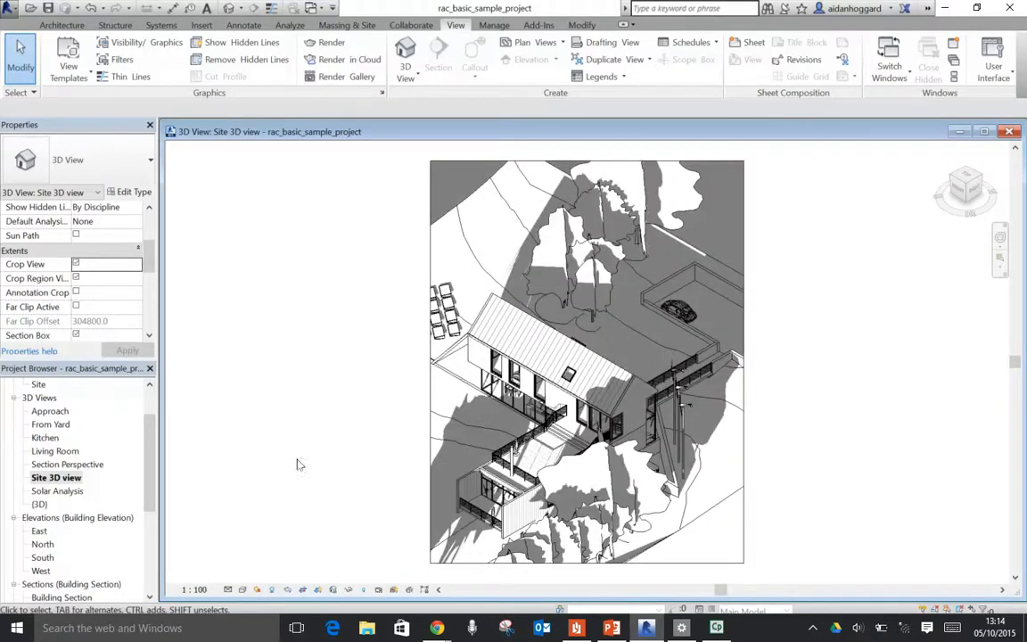
- Create a new project sheet using the A1 metric titleblock
{"action": "left_click_drag", "start_coordinate": [151, 459], "coordinate": [133, 544]}
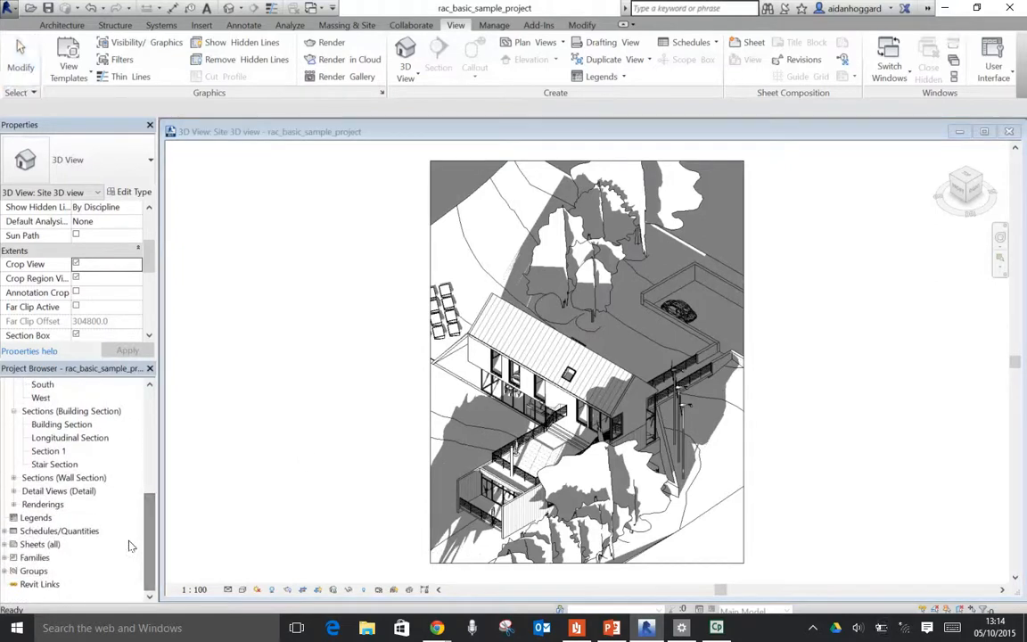
{"action": "left_click", "coordinate": [11, 545]}
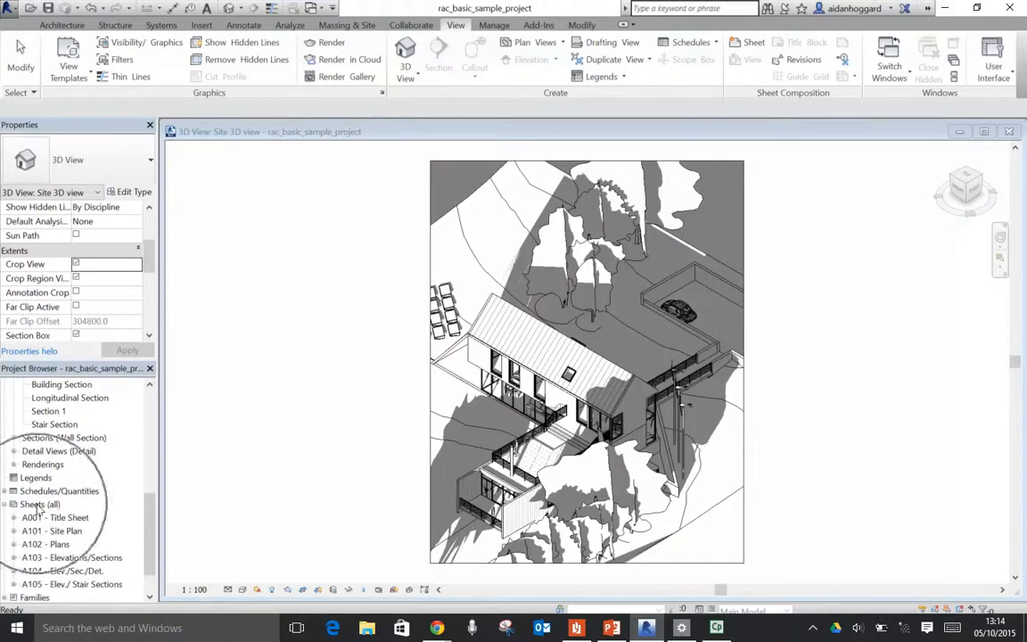
{"action": "right_click", "coordinate": [40, 506]}
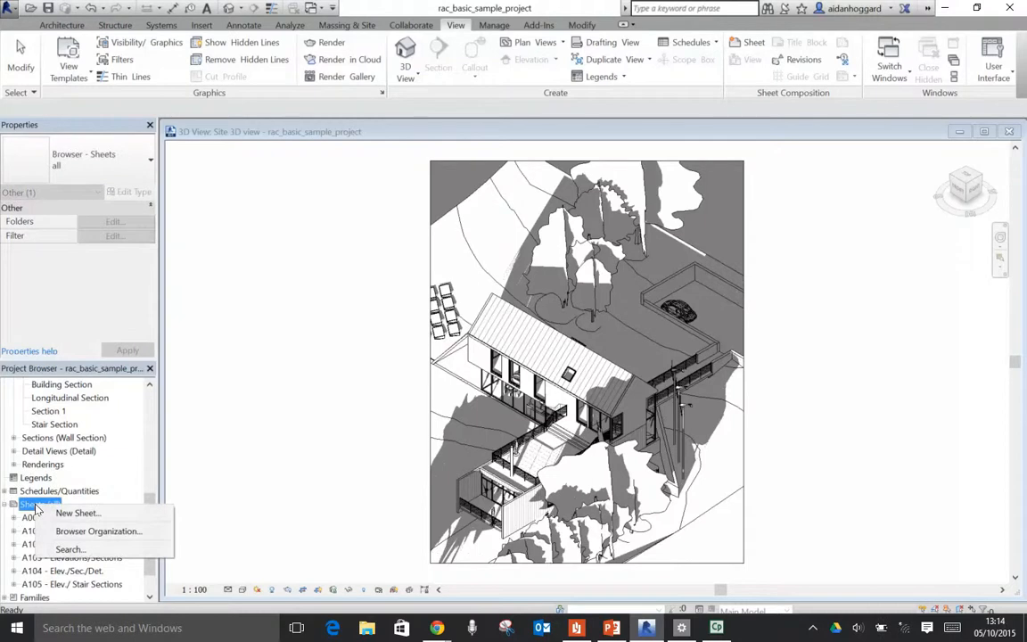
{"action": "left_click", "coordinate": [77, 513]}
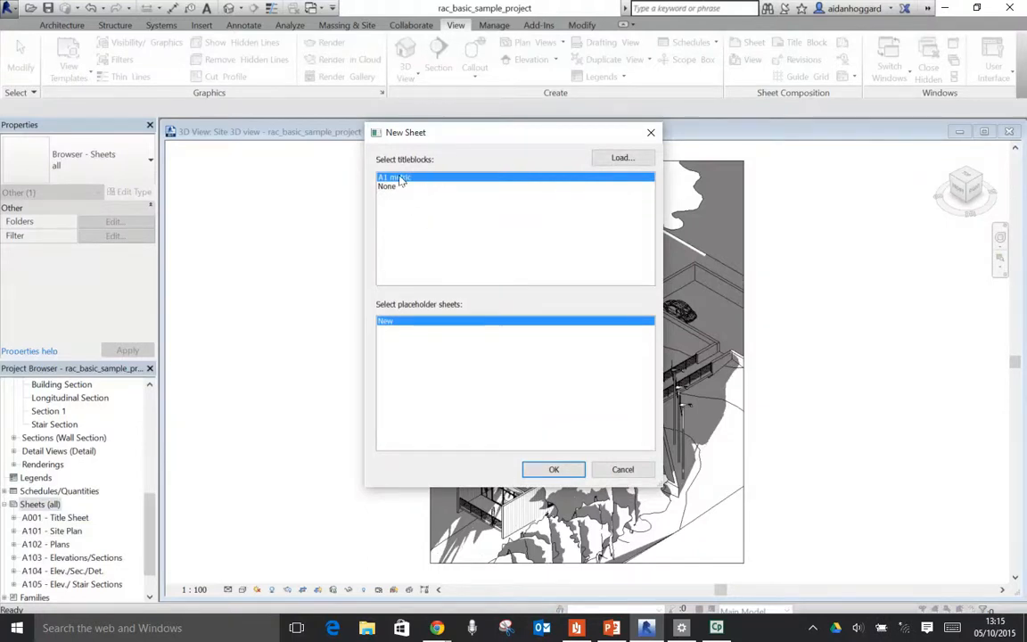
{"action": "left_click", "coordinate": [553, 470]}
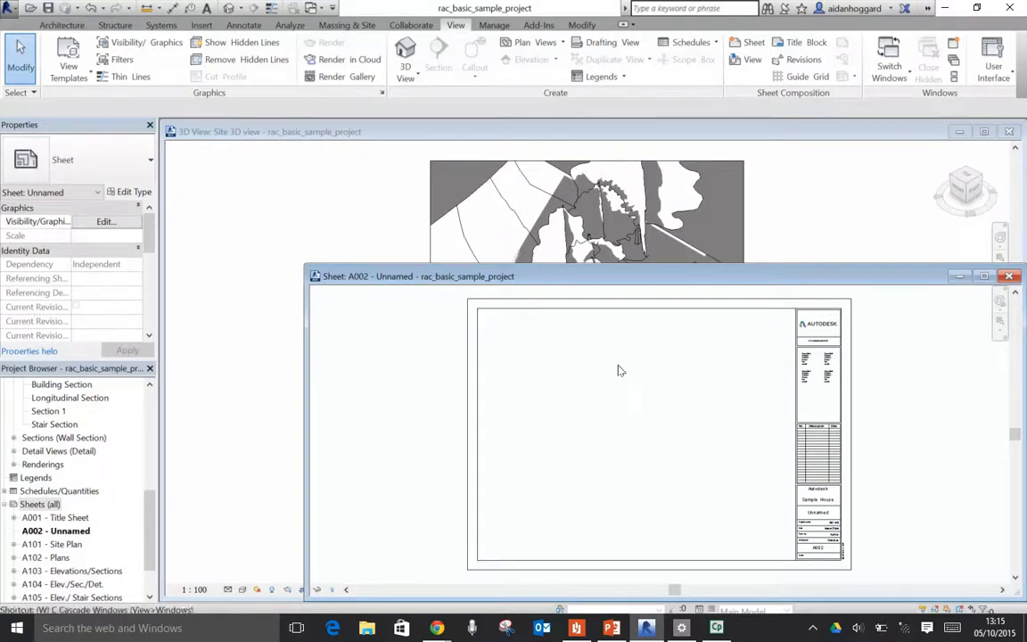
- Tile the new sheet and Site 3D view side by side and fit the contents of both windows
{"action": "key", "text": "w"}
{"action": "key", "text": "t"}
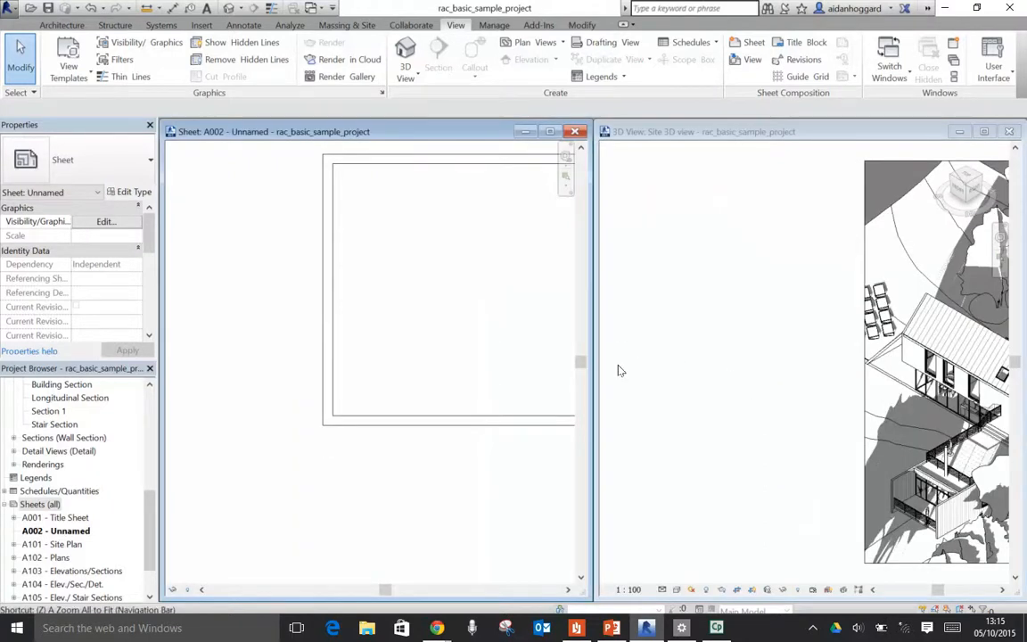
{"action": "key", "text": "z"}
{"action": "key", "text": "a"}
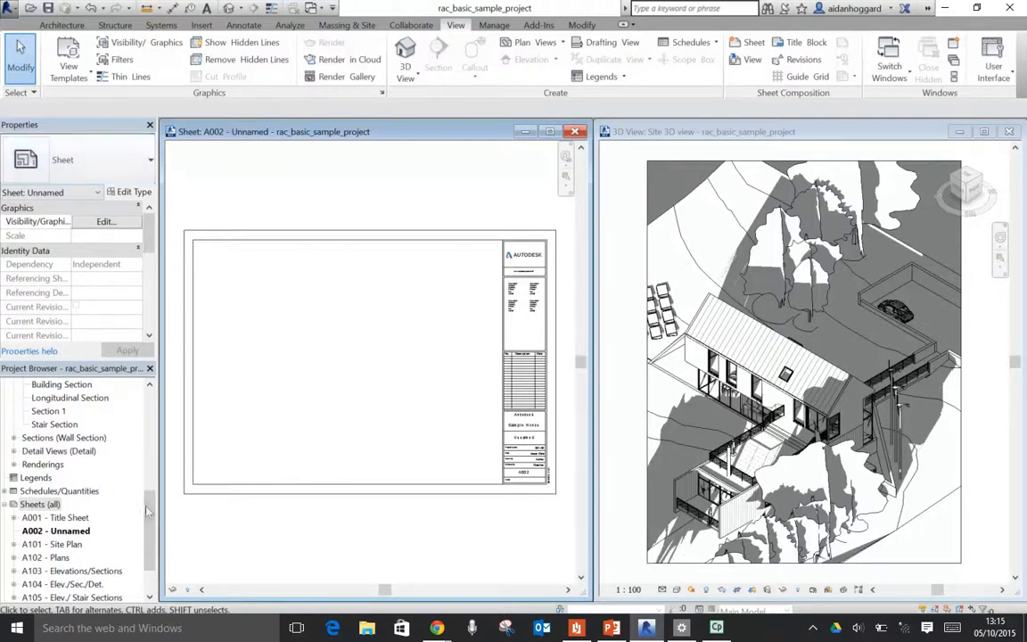
- Place the Site 3D view on sheet A002, in the left half of the drawing area
{"action": "left_click_drag", "start_coordinate": [147, 521], "coordinate": [173, 422]}
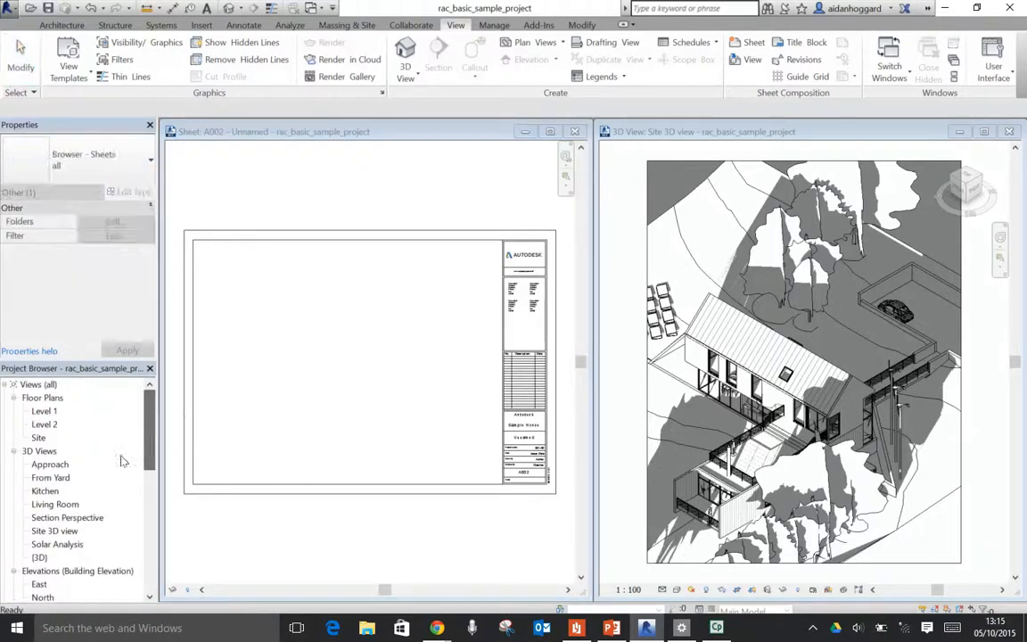
{"action": "left_click", "coordinate": [48, 532]}
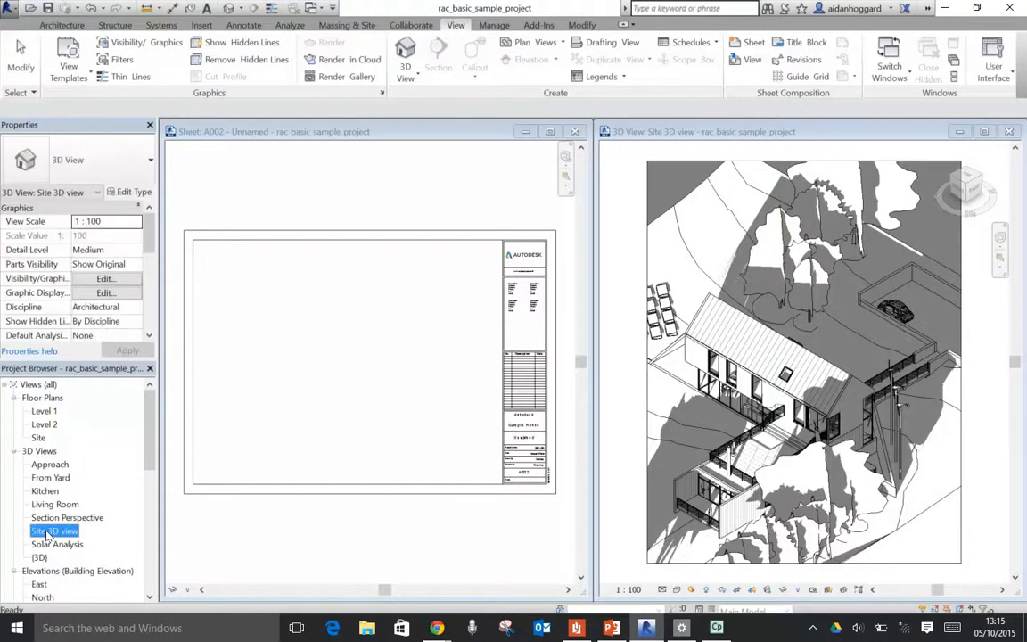
{"action": "left_click_drag", "start_coordinate": [47, 533], "coordinate": [355, 366]}
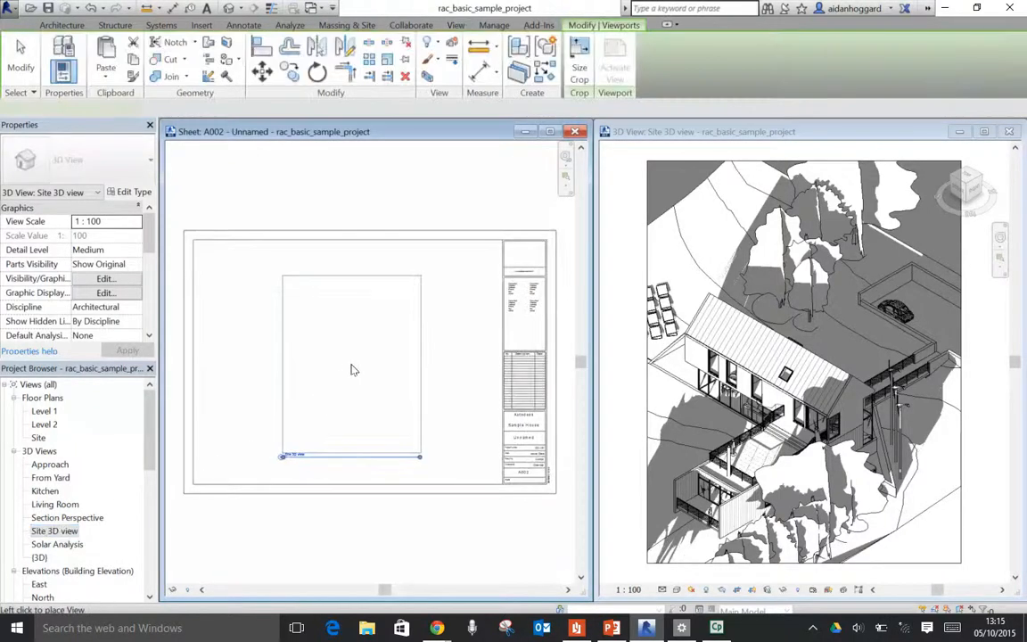
{"action": "left_click", "coordinate": [297, 363]}
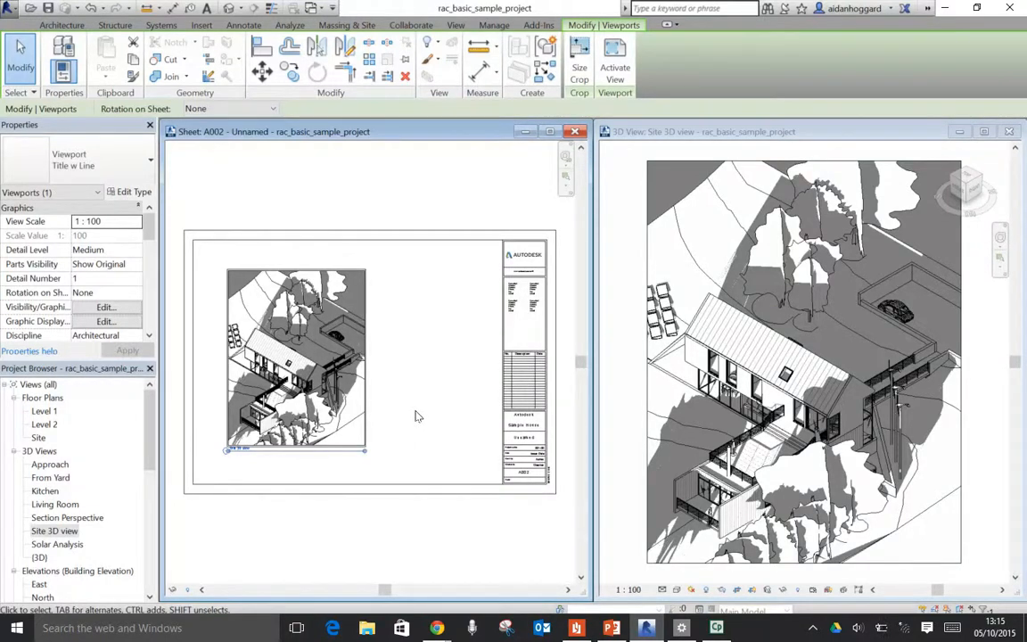
{"action": "left_click", "coordinate": [392, 515]}
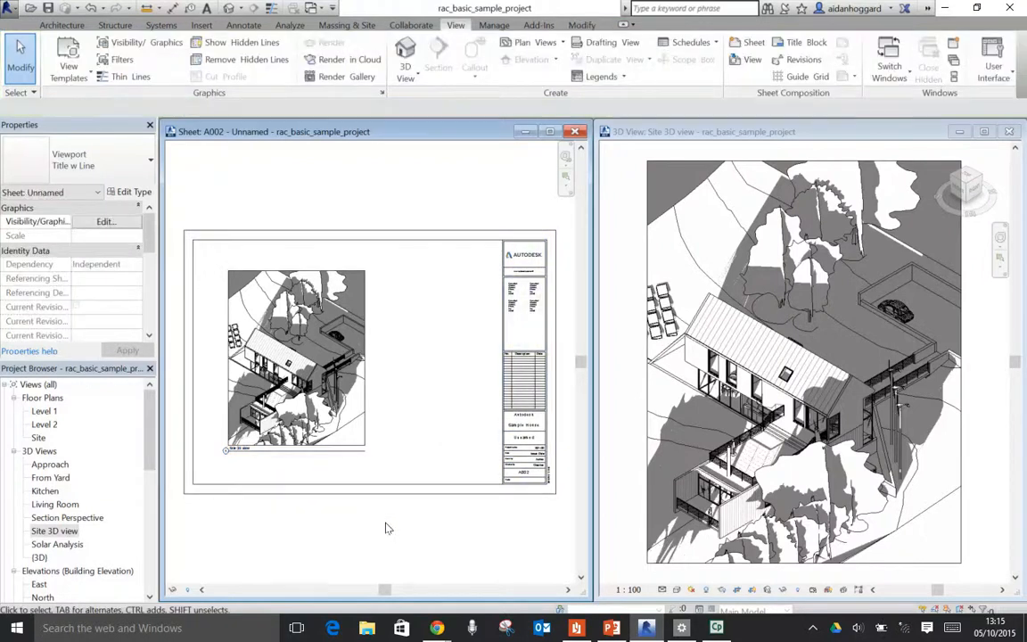
- Orbit Site 3D view around the roof to see the house from the car parking side, then clear the selection
{"action": "left_click", "coordinate": [803, 403]}
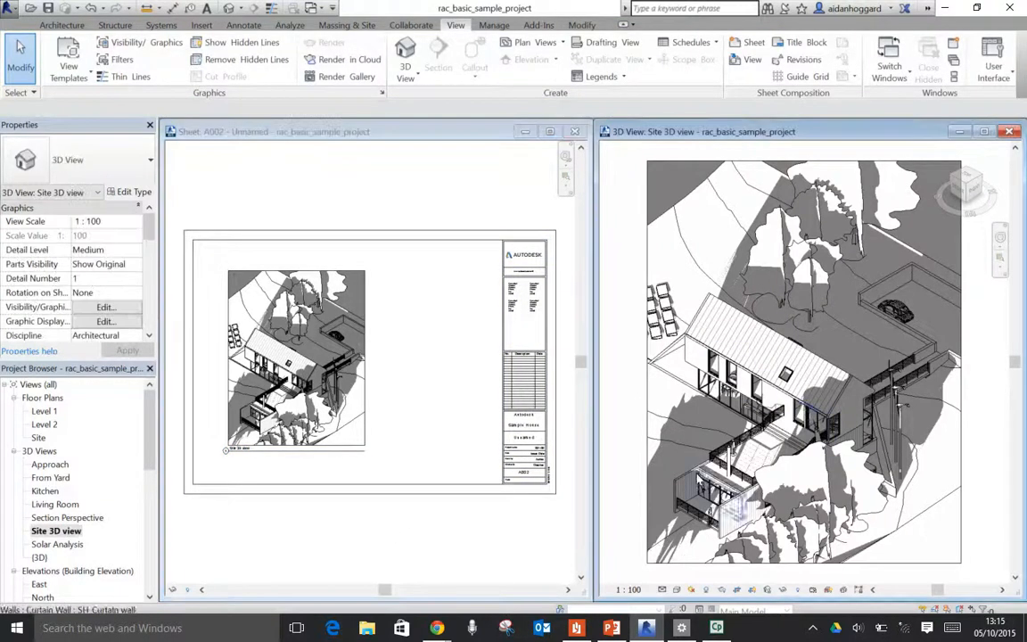
{"action": "left_click", "coordinate": [805, 355]}
{"action": "middle_click_drag", "start_coordinate": [806, 357], "coordinate": [675, 401], "text": "shift"}
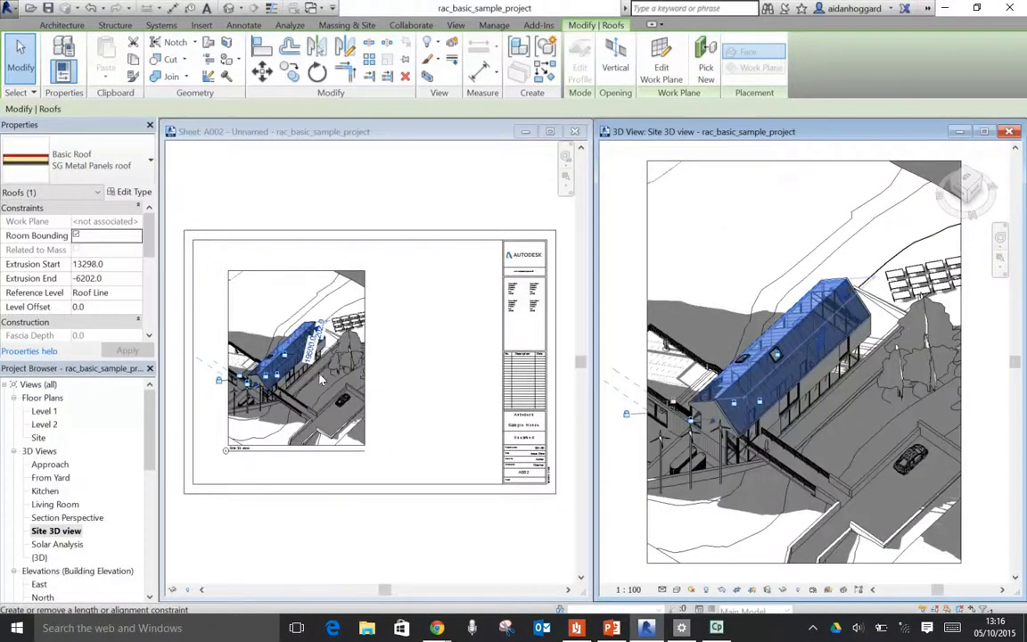
{"action": "left_click", "coordinate": [321, 185]}
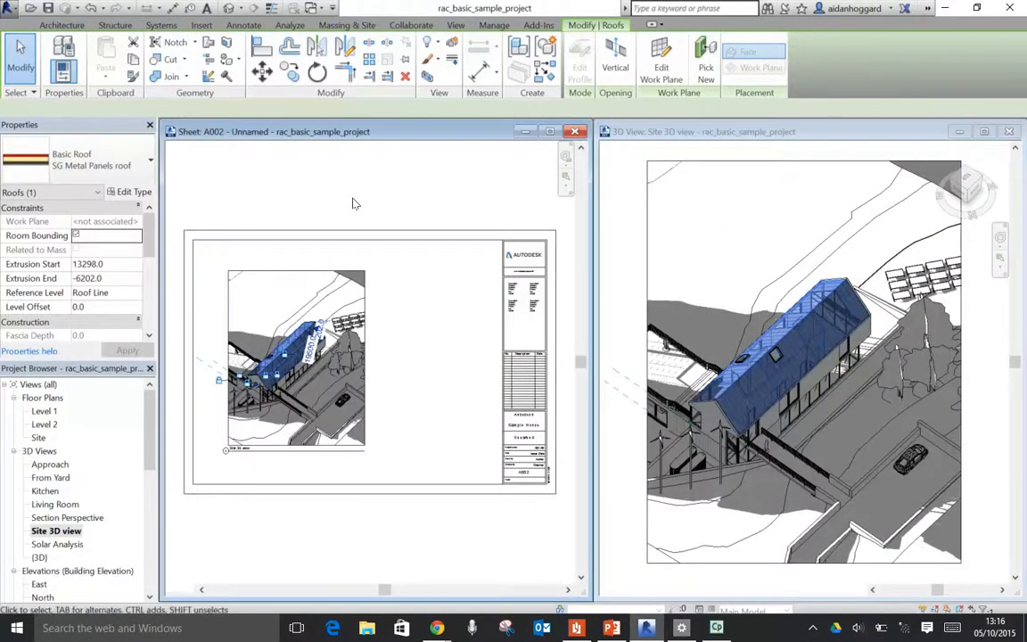
{"action": "left_click", "coordinate": [397, 206]}
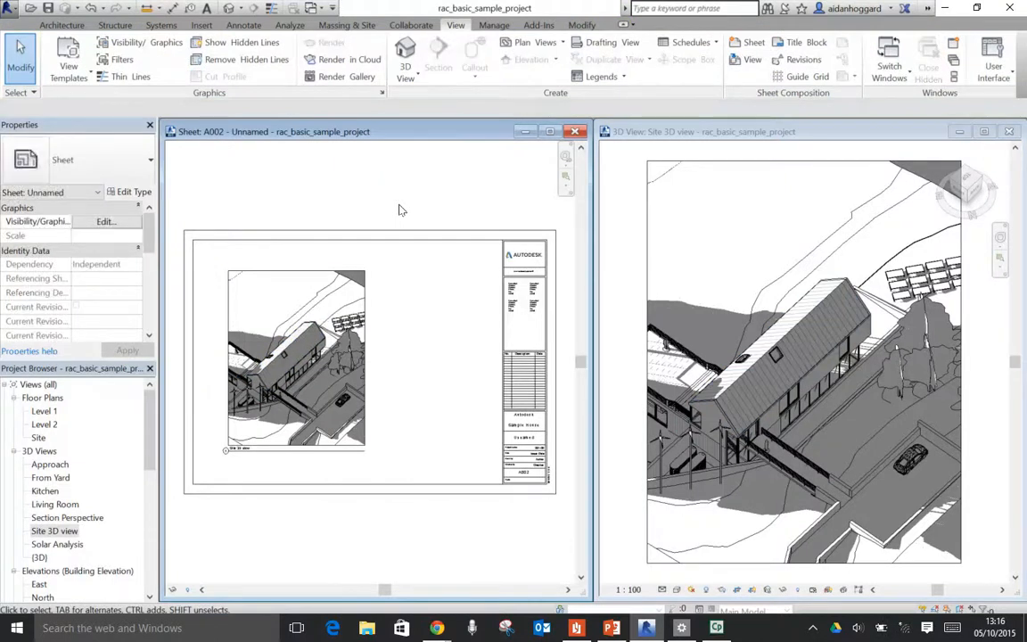
- Open the Section 1 building section to examine its content and close it again
{"action": "left_click_drag", "start_coordinate": [150, 431], "coordinate": [122, 500]}
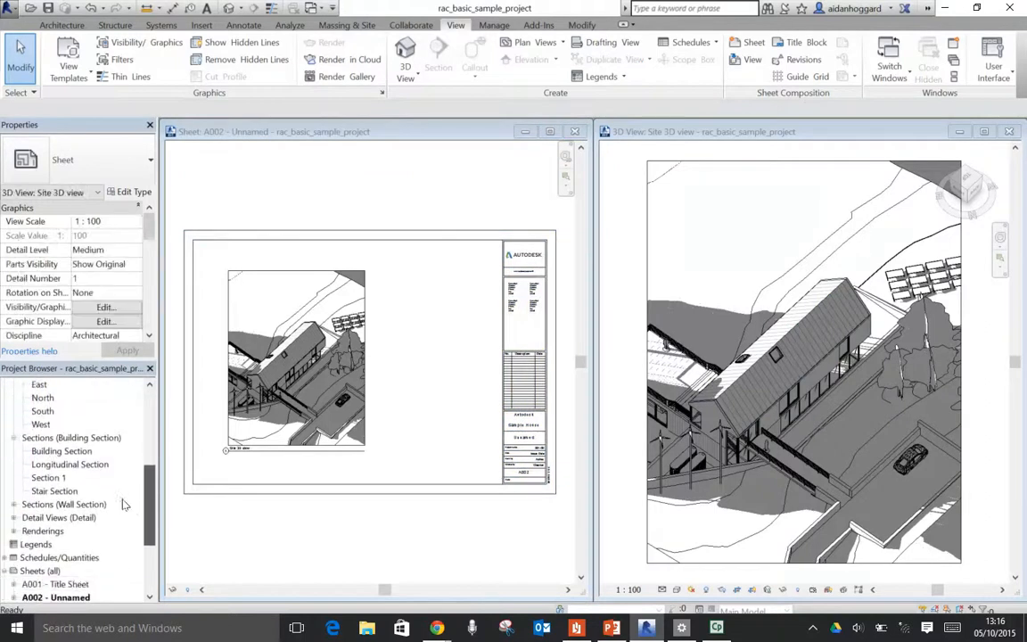
{"action": "double_click", "coordinate": [50, 478]}
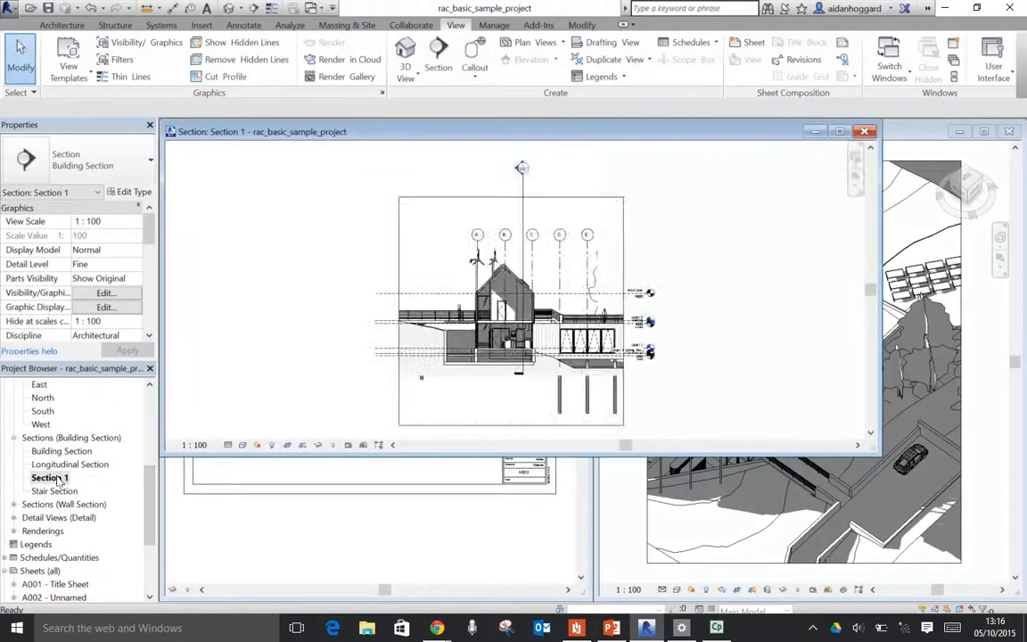
{"action": "left_click", "coordinate": [865, 131]}
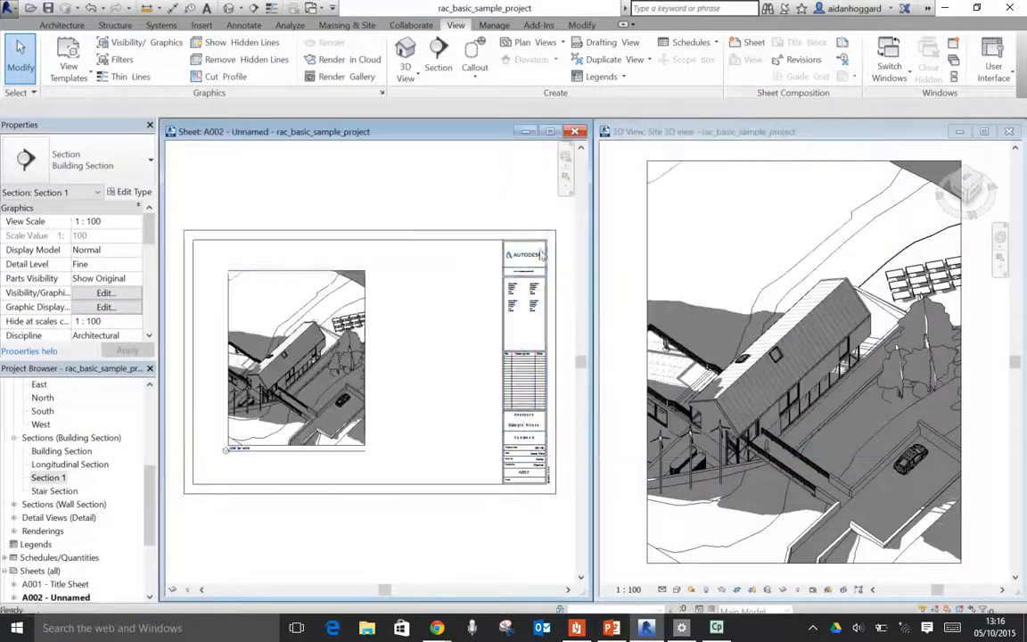
- Rename the Section 1 view as "Section LIving Room"
{"action": "right_click", "coordinate": [51, 478]}
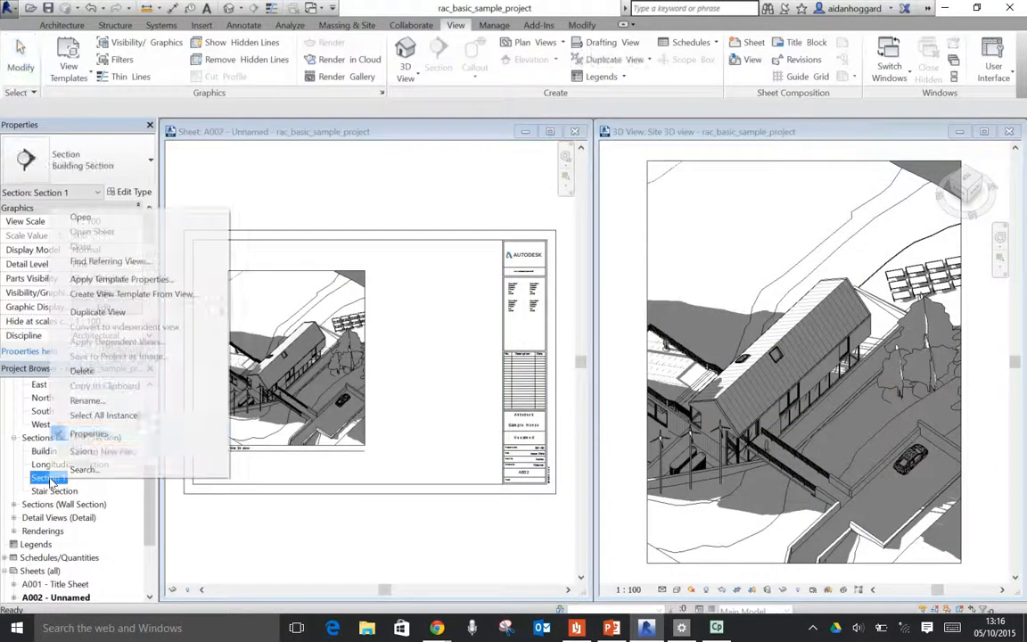
{"action": "left_click", "coordinate": [90, 402]}
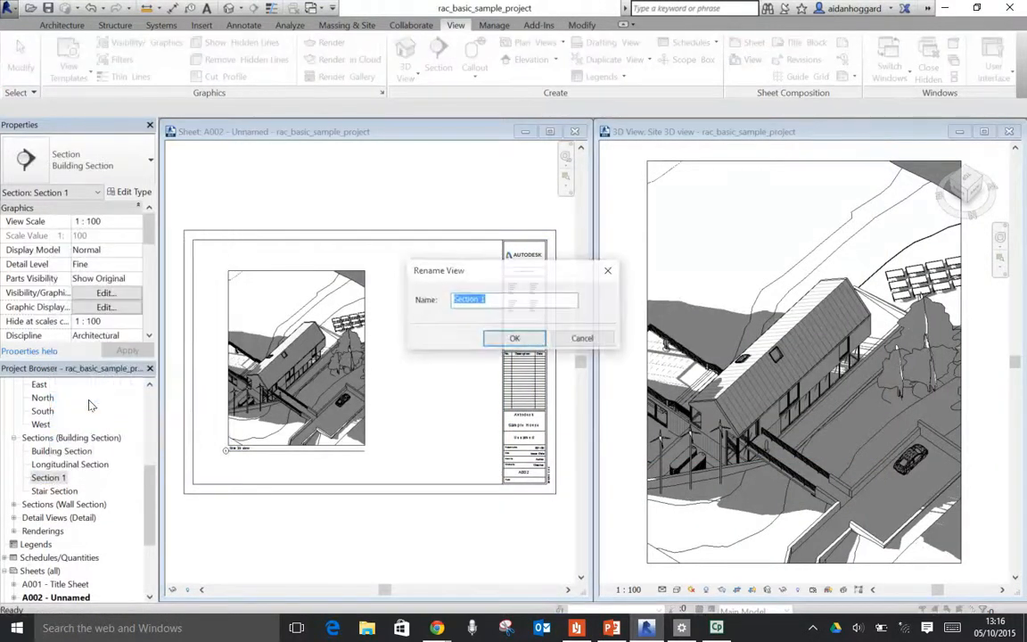
{"action": "type", "text": "Li"}
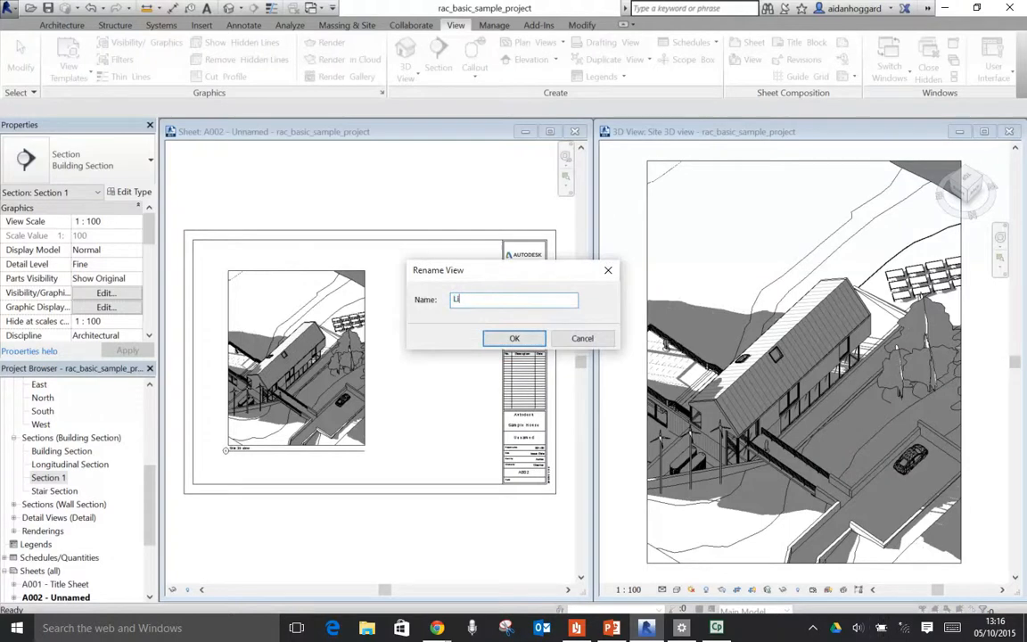
{"action": "key", "text": "BackSpace"}
{"action": "key", "text": "BackSpace"}
{"action": "type", "text": "Section BB"}
{"action": "key", "text": "BackSpace"}
{"action": "key", "text": "BackSpace"}
{"action": "type", "text": "Lvlng Room"}
{"action": "left_click", "coordinate": [513, 338]}
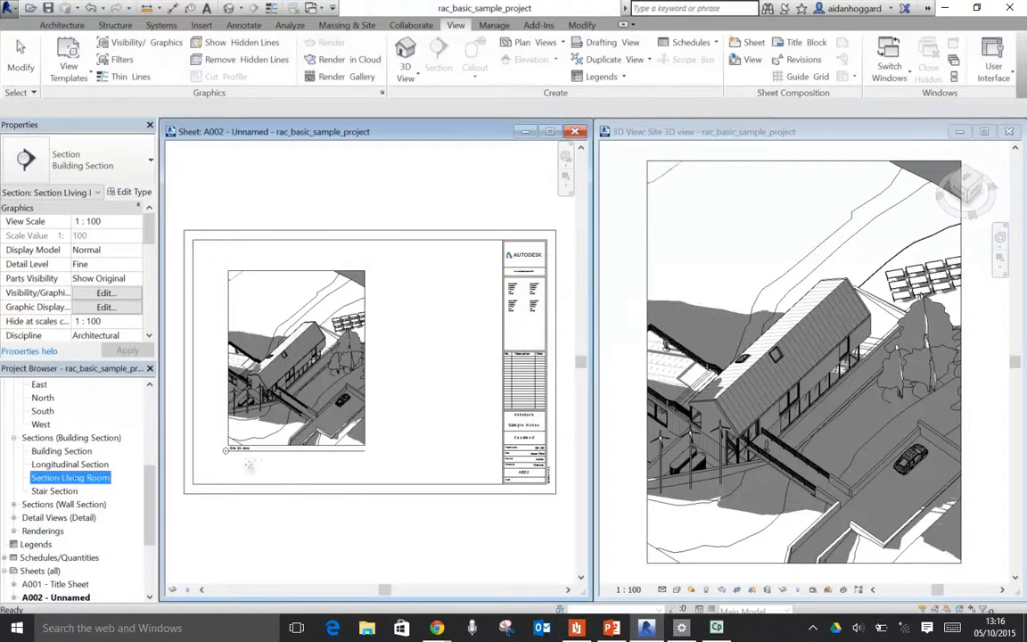
- Place the Section LIving Room view in the sheet's lower right area and move the Site 3D viewport toward the sheet's upper left corner
{"action": "left_click_drag", "start_coordinate": [413, 417], "coordinate": [413, 413]}
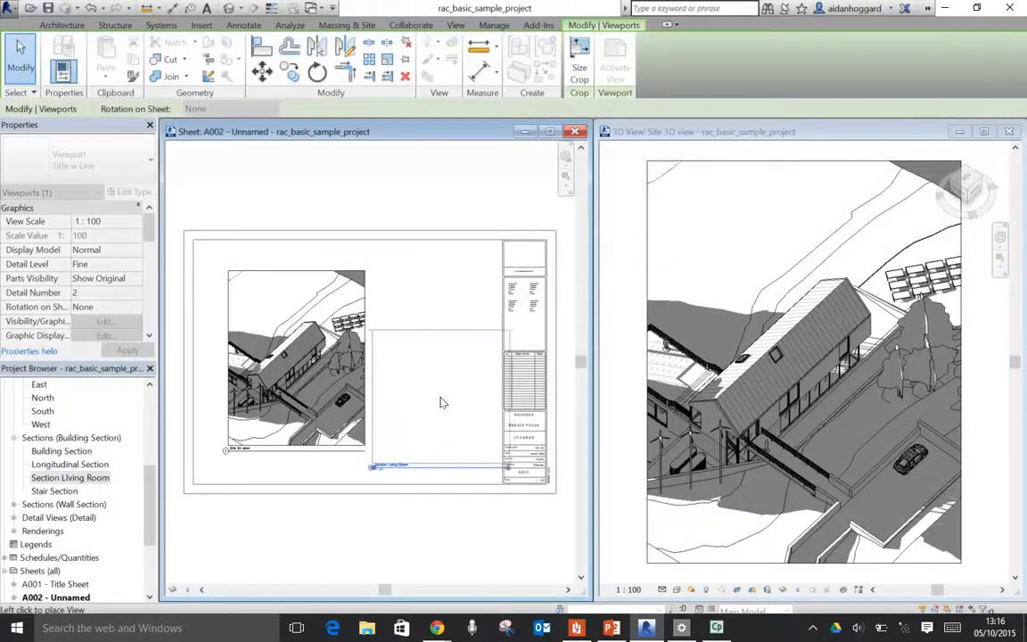
{"action": "left_click", "coordinate": [429, 410]}
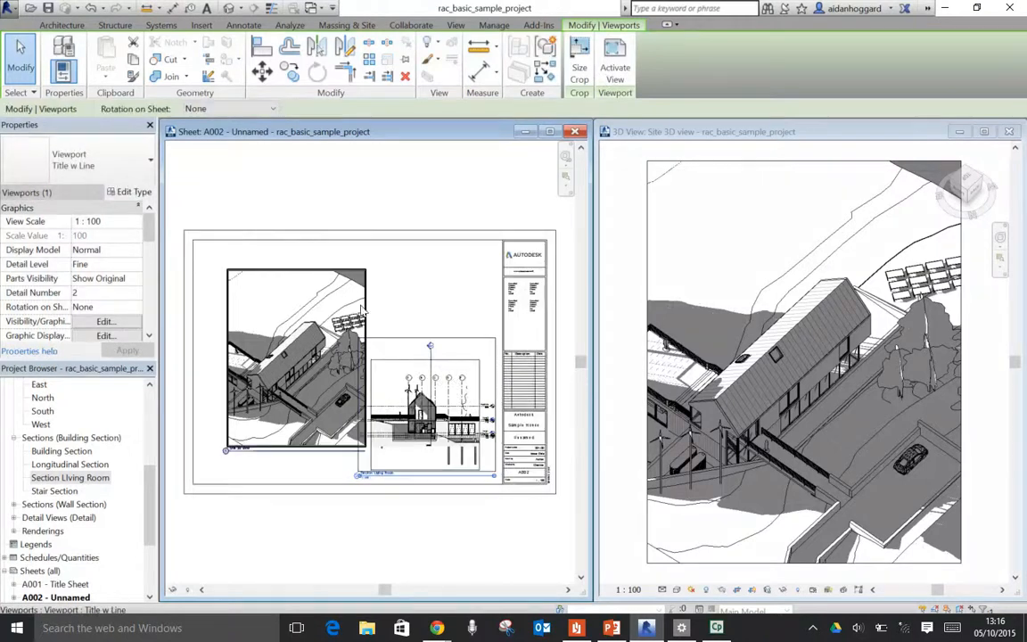
{"action": "left_click", "coordinate": [340, 279]}
{"action": "left_click_drag", "start_coordinate": [328, 269], "coordinate": [310, 247]}
{"action": "left_click", "coordinate": [347, 267]}
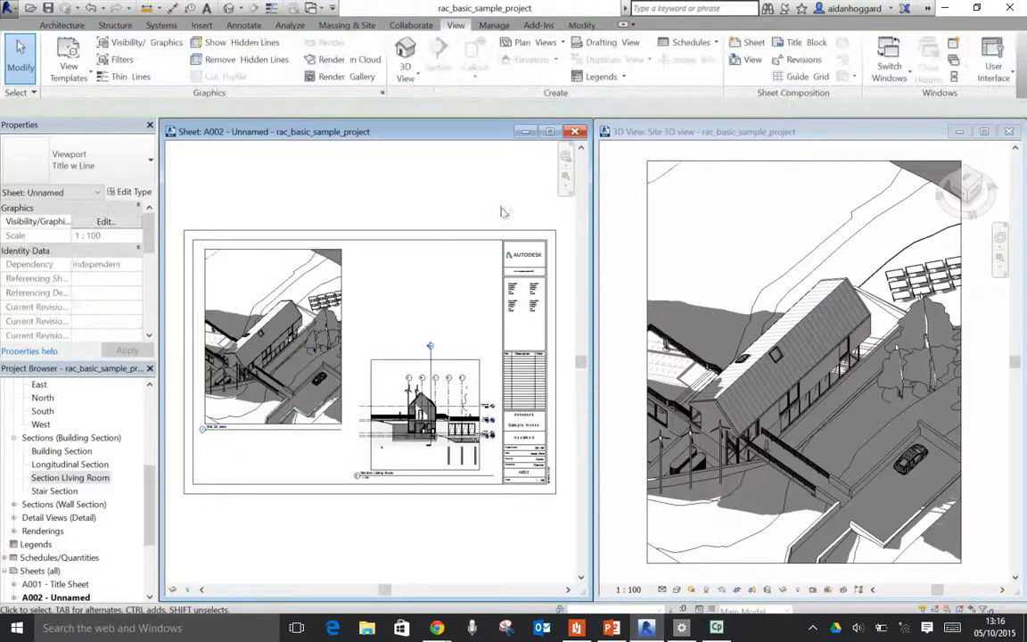
- Maximize the A002 sheet window and choose Microsoft Print to PDF as the printer, closing the print settings without printing
{"action": "double_click", "coordinate": [496, 130]}
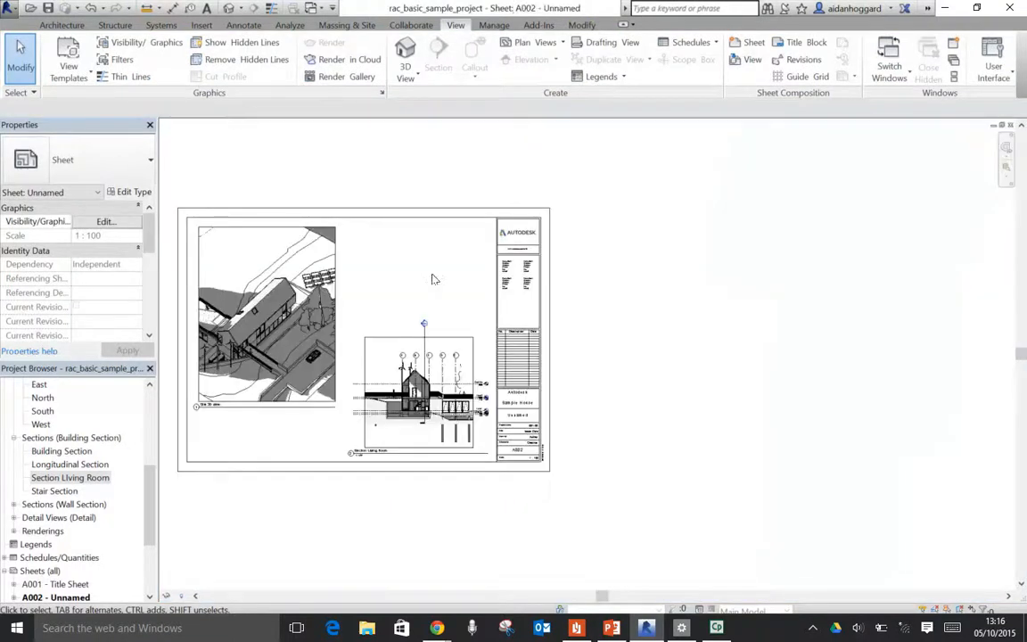
{"action": "key", "text": "a"}
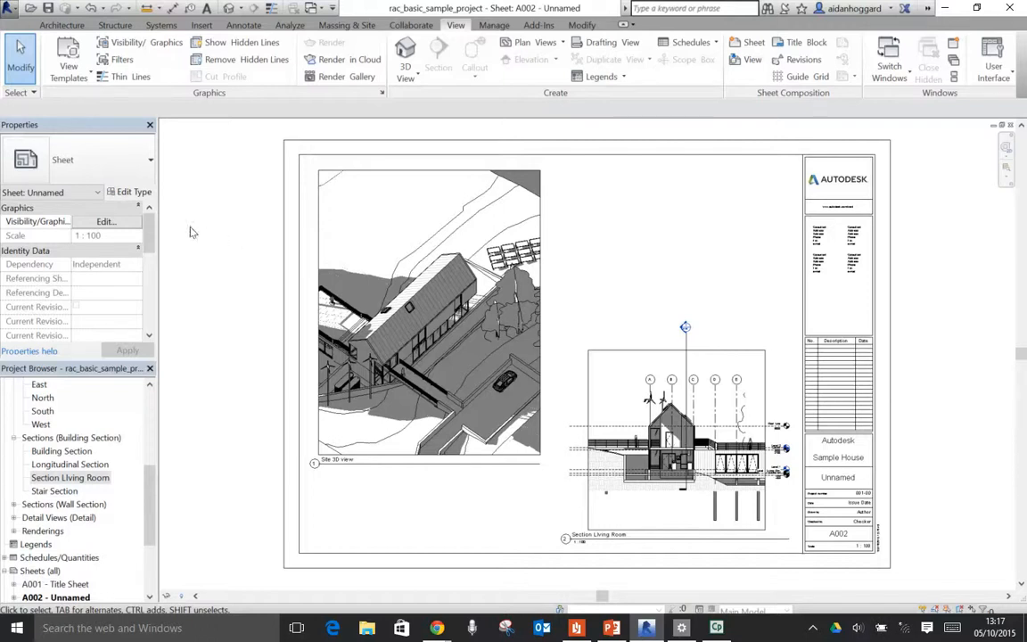
{"action": "left_click", "coordinate": [11, 7]}
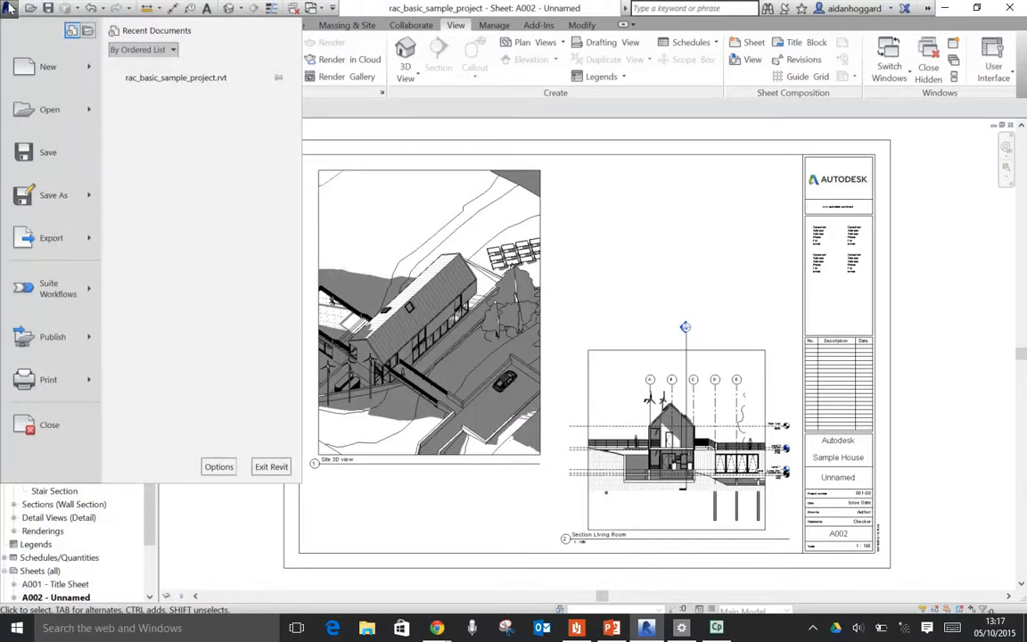
{"action": "left_click", "coordinate": [46, 382]}
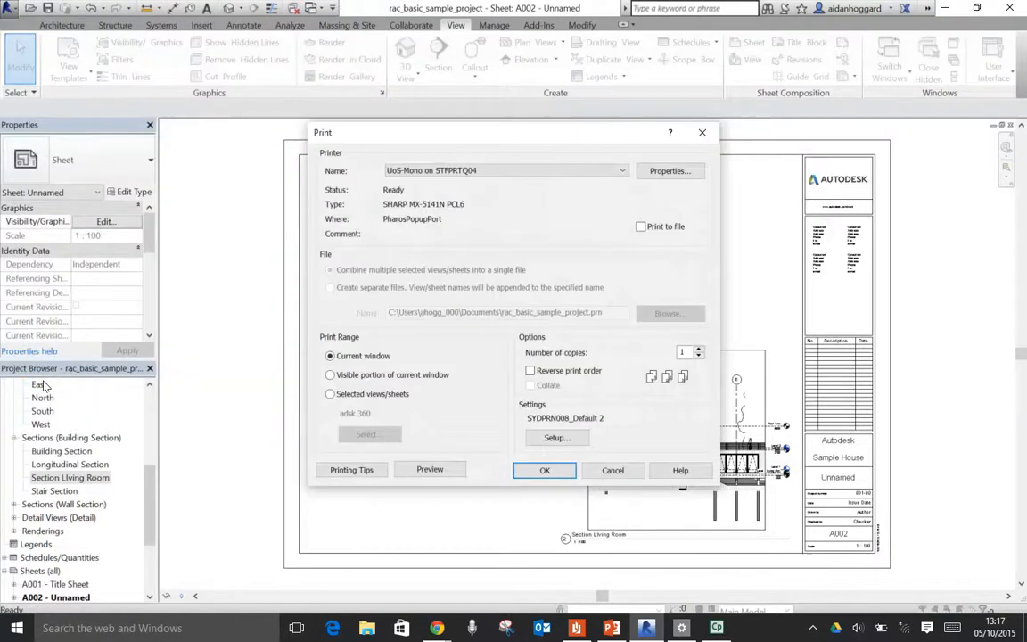
{"action": "left_click", "coordinate": [484, 172]}
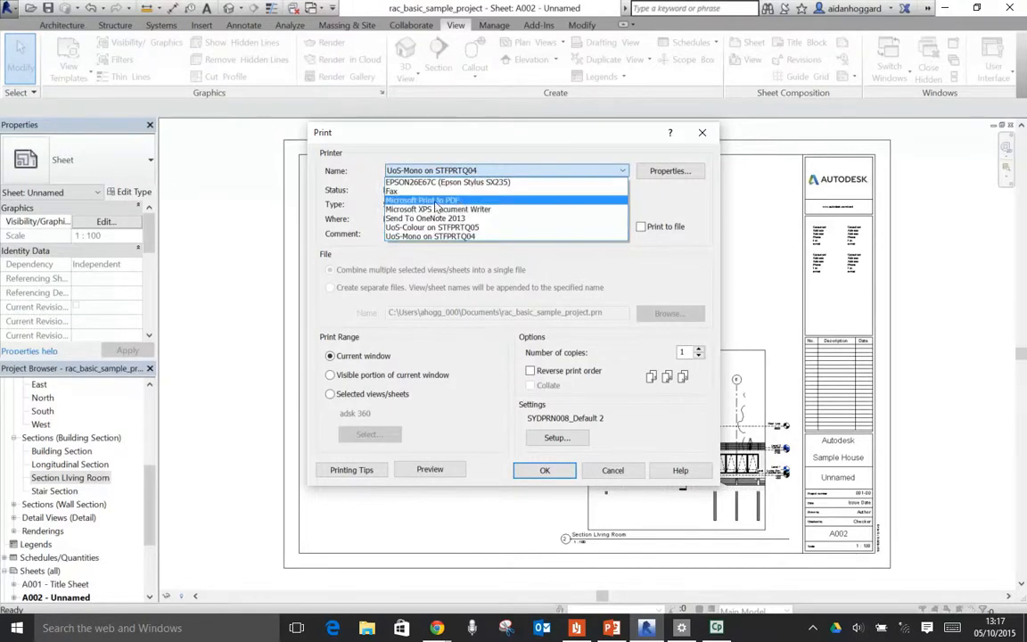
{"action": "left_click", "coordinate": [405, 201]}
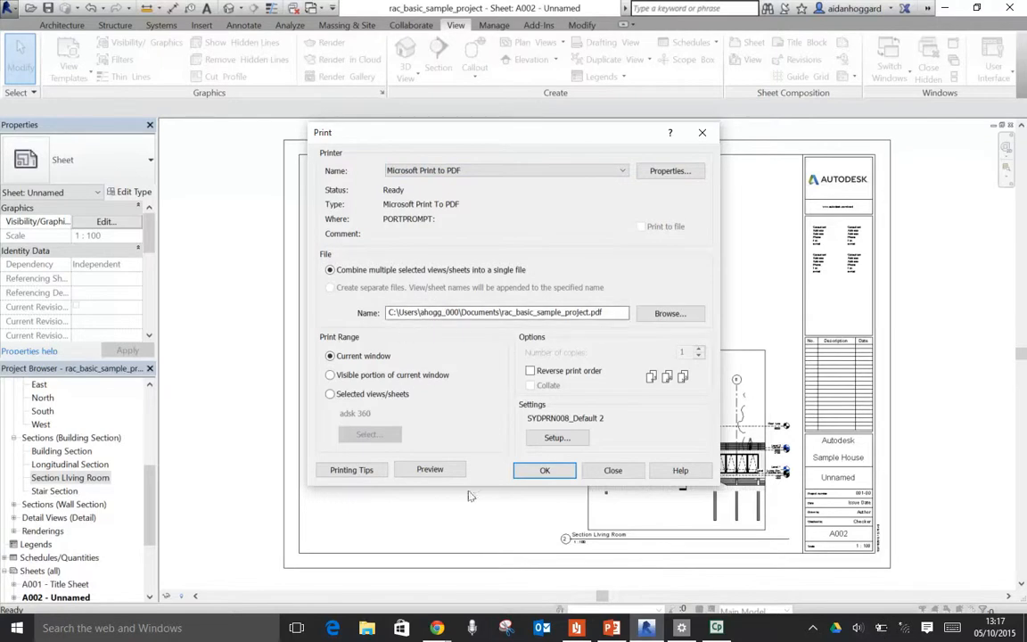
{"action": "left_click", "coordinate": [607, 470]}
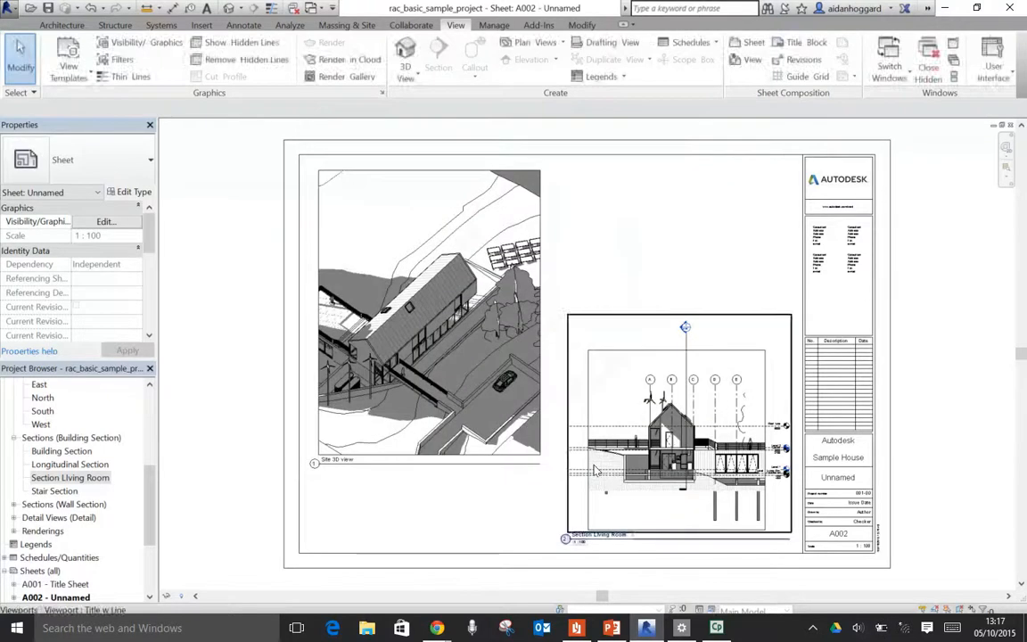